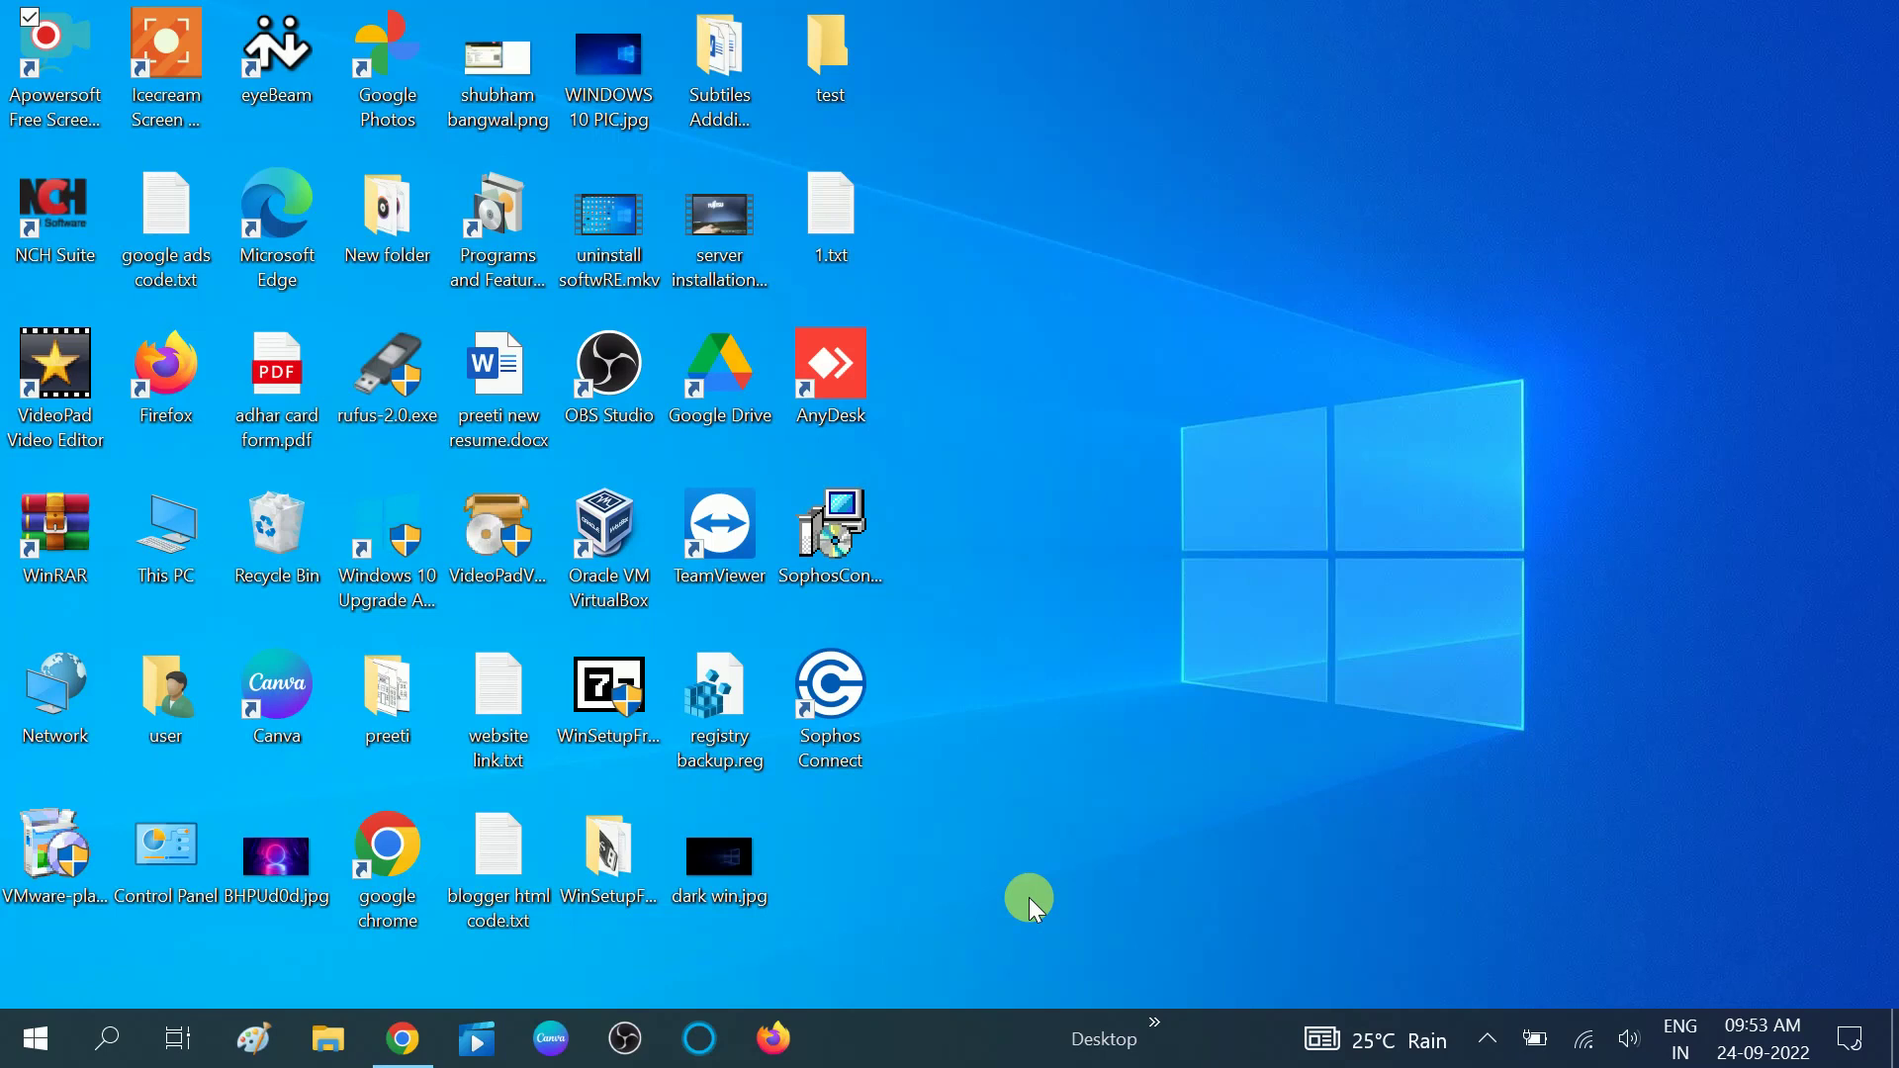
Step: Open Google Chrome and maximize its window
{"action": "left_click", "coordinate": [111, 1041]}
{"action": "type", "text": "googl"}
{"action": "left_click", "coordinate": [267, 324]}
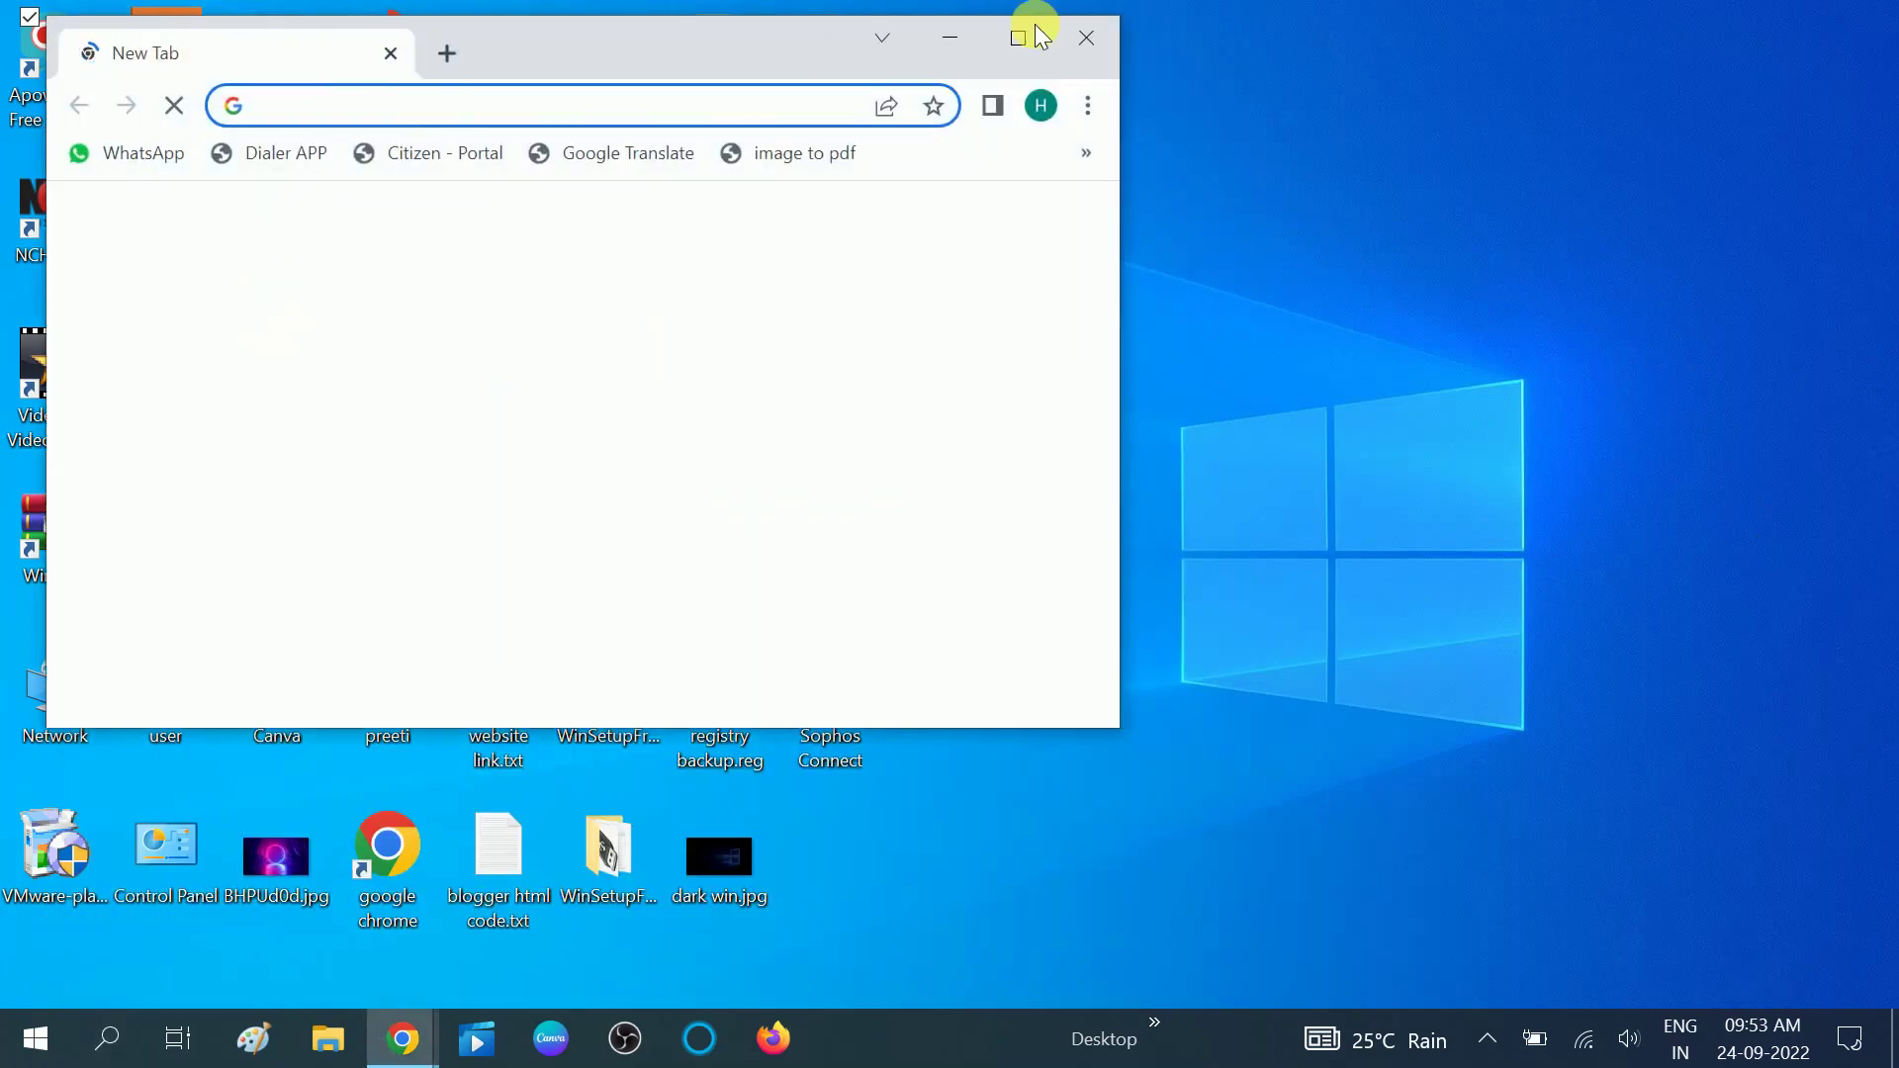
{"action": "left_click", "coordinate": [1038, 38]}
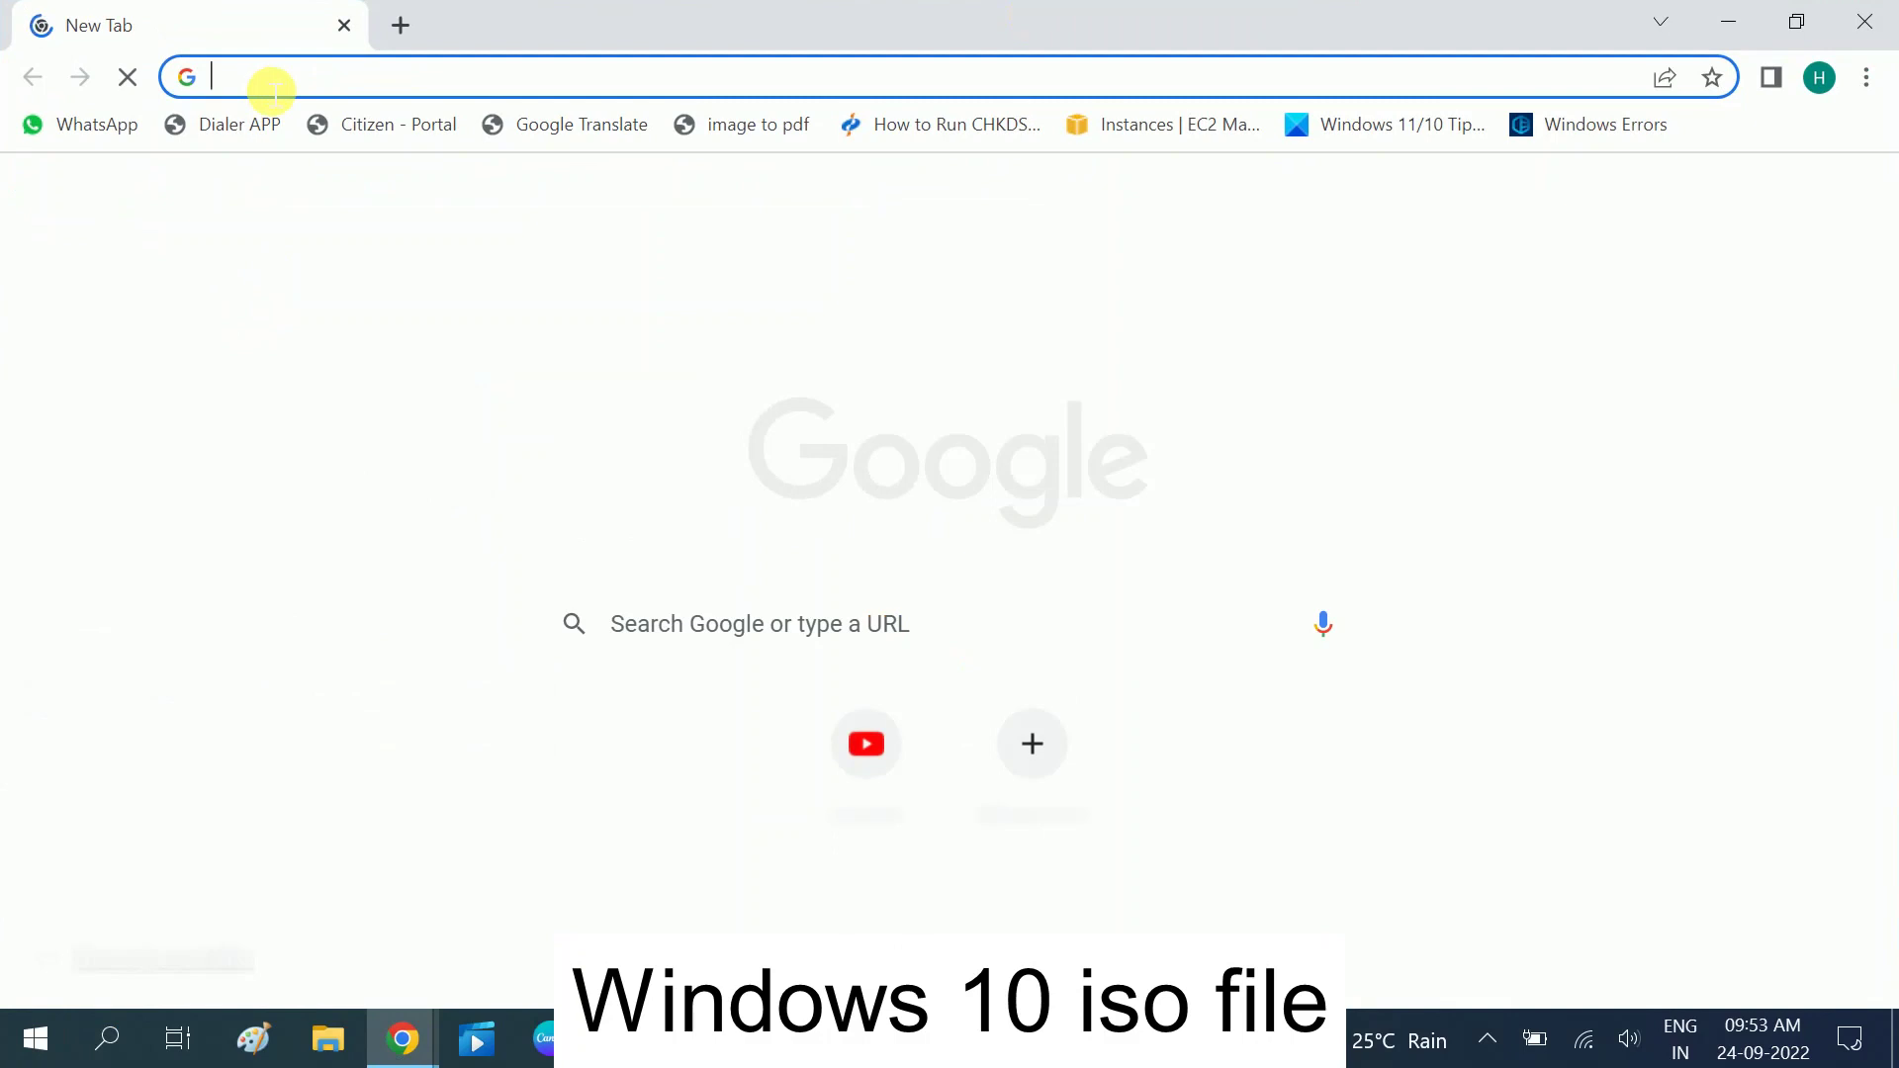
Step: Search for "windows 10 iso download" and open Microsoft's Download Windows 10 Disc Image (ISO File) result
{"action": "type", "text": "wind"}
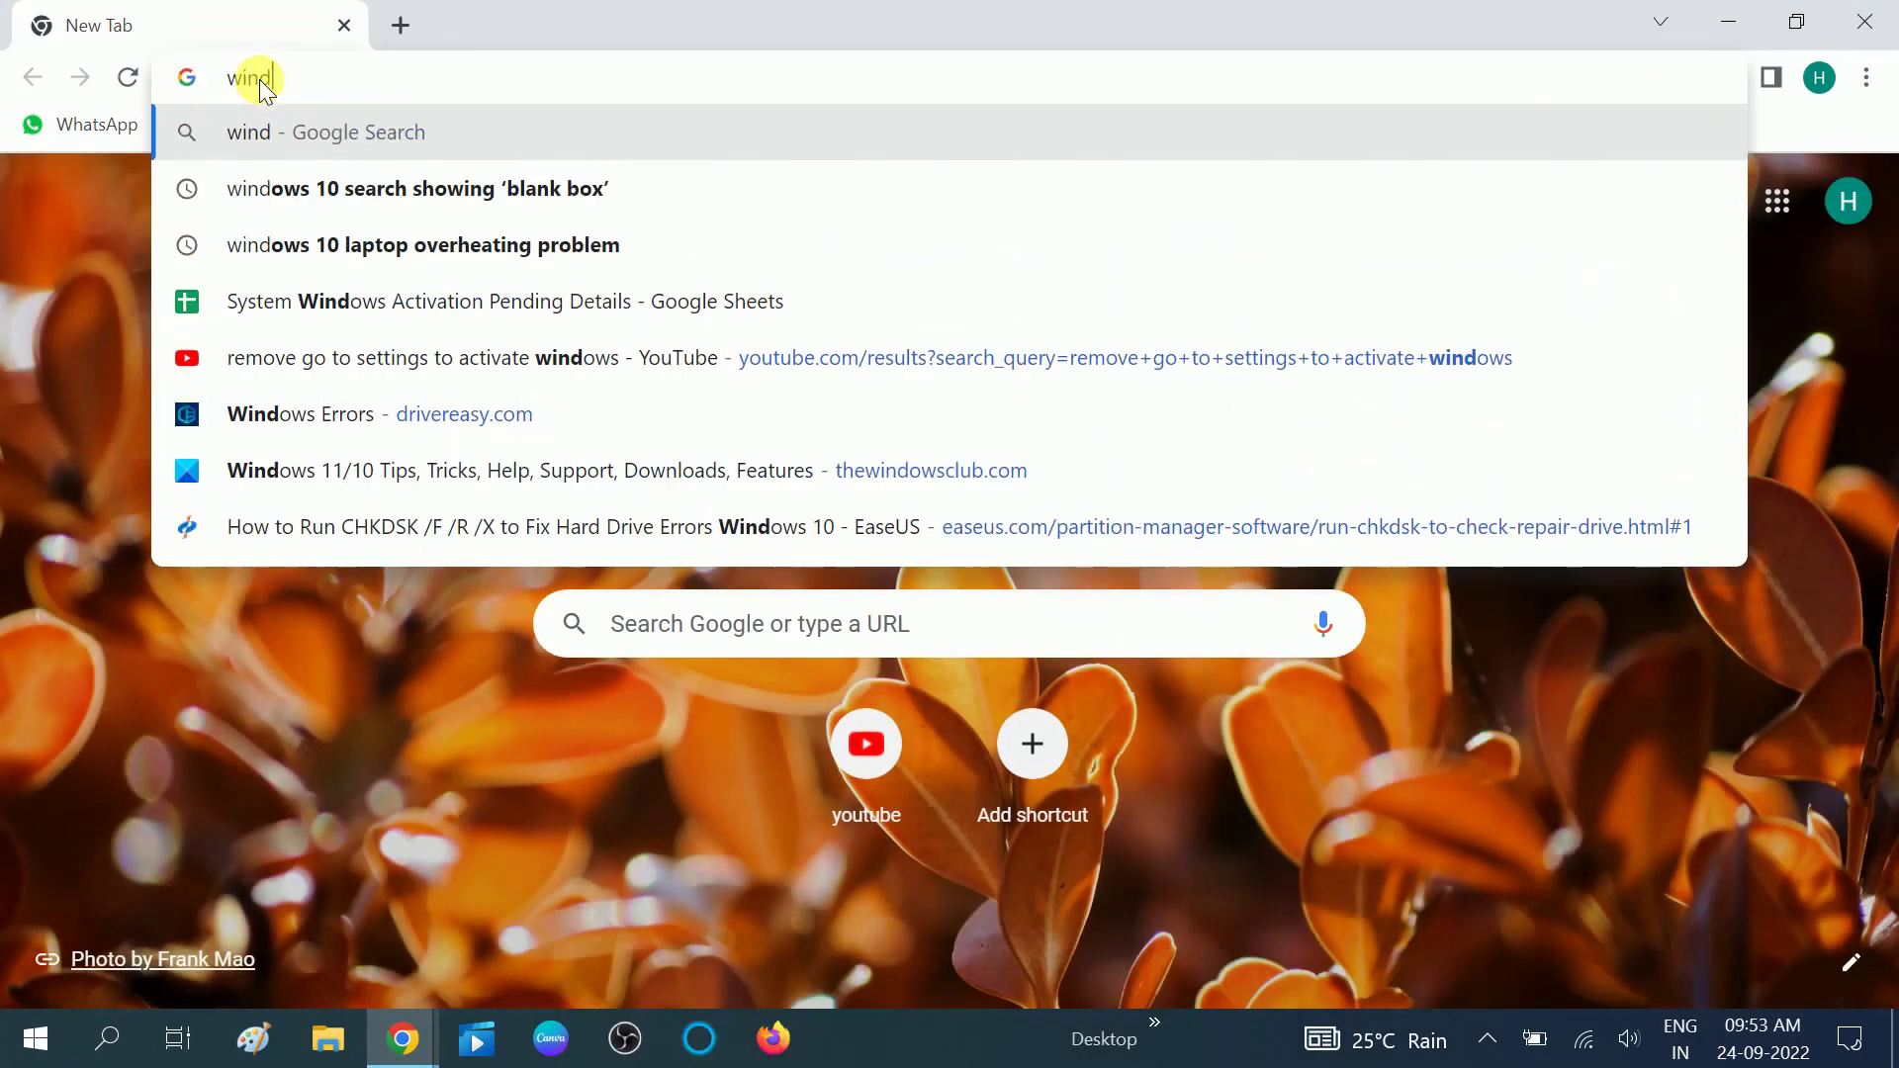
{"action": "type", "text": "ows"}
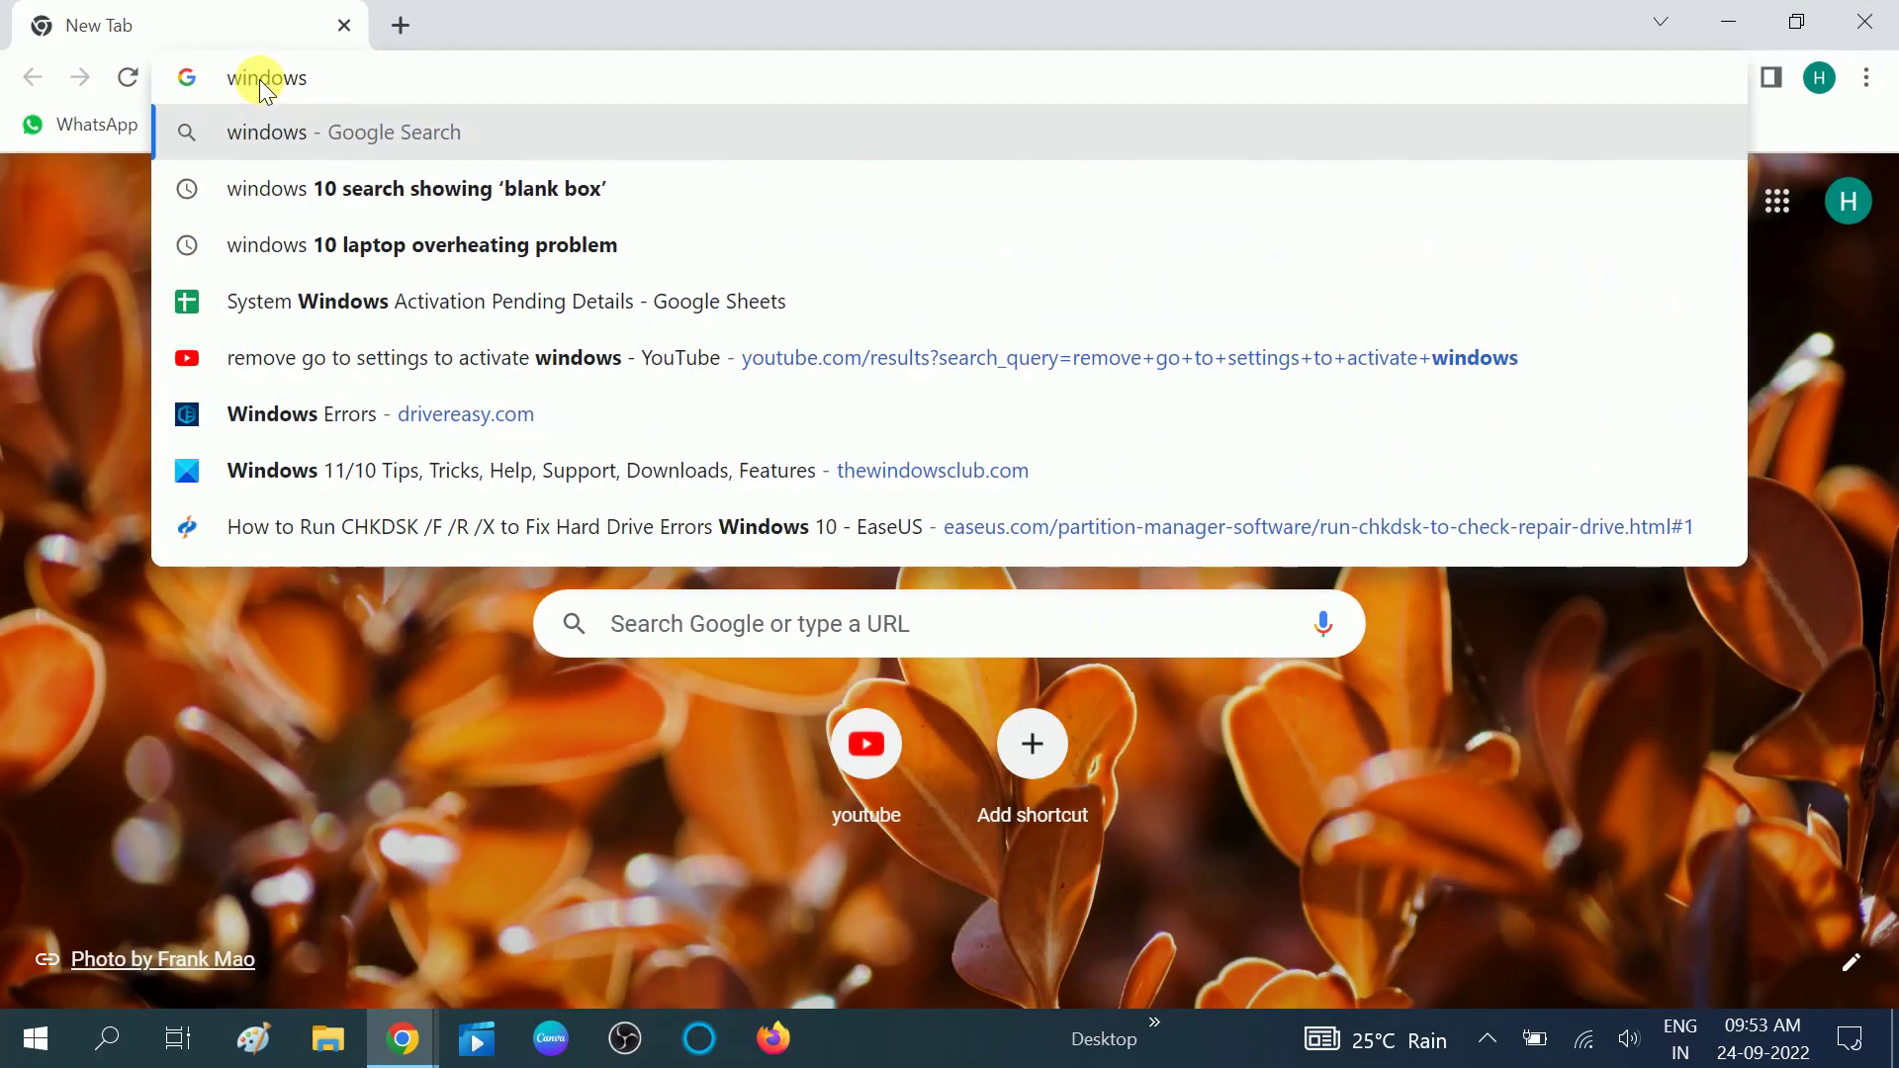
{"action": "type", "text": " 10 iso"}
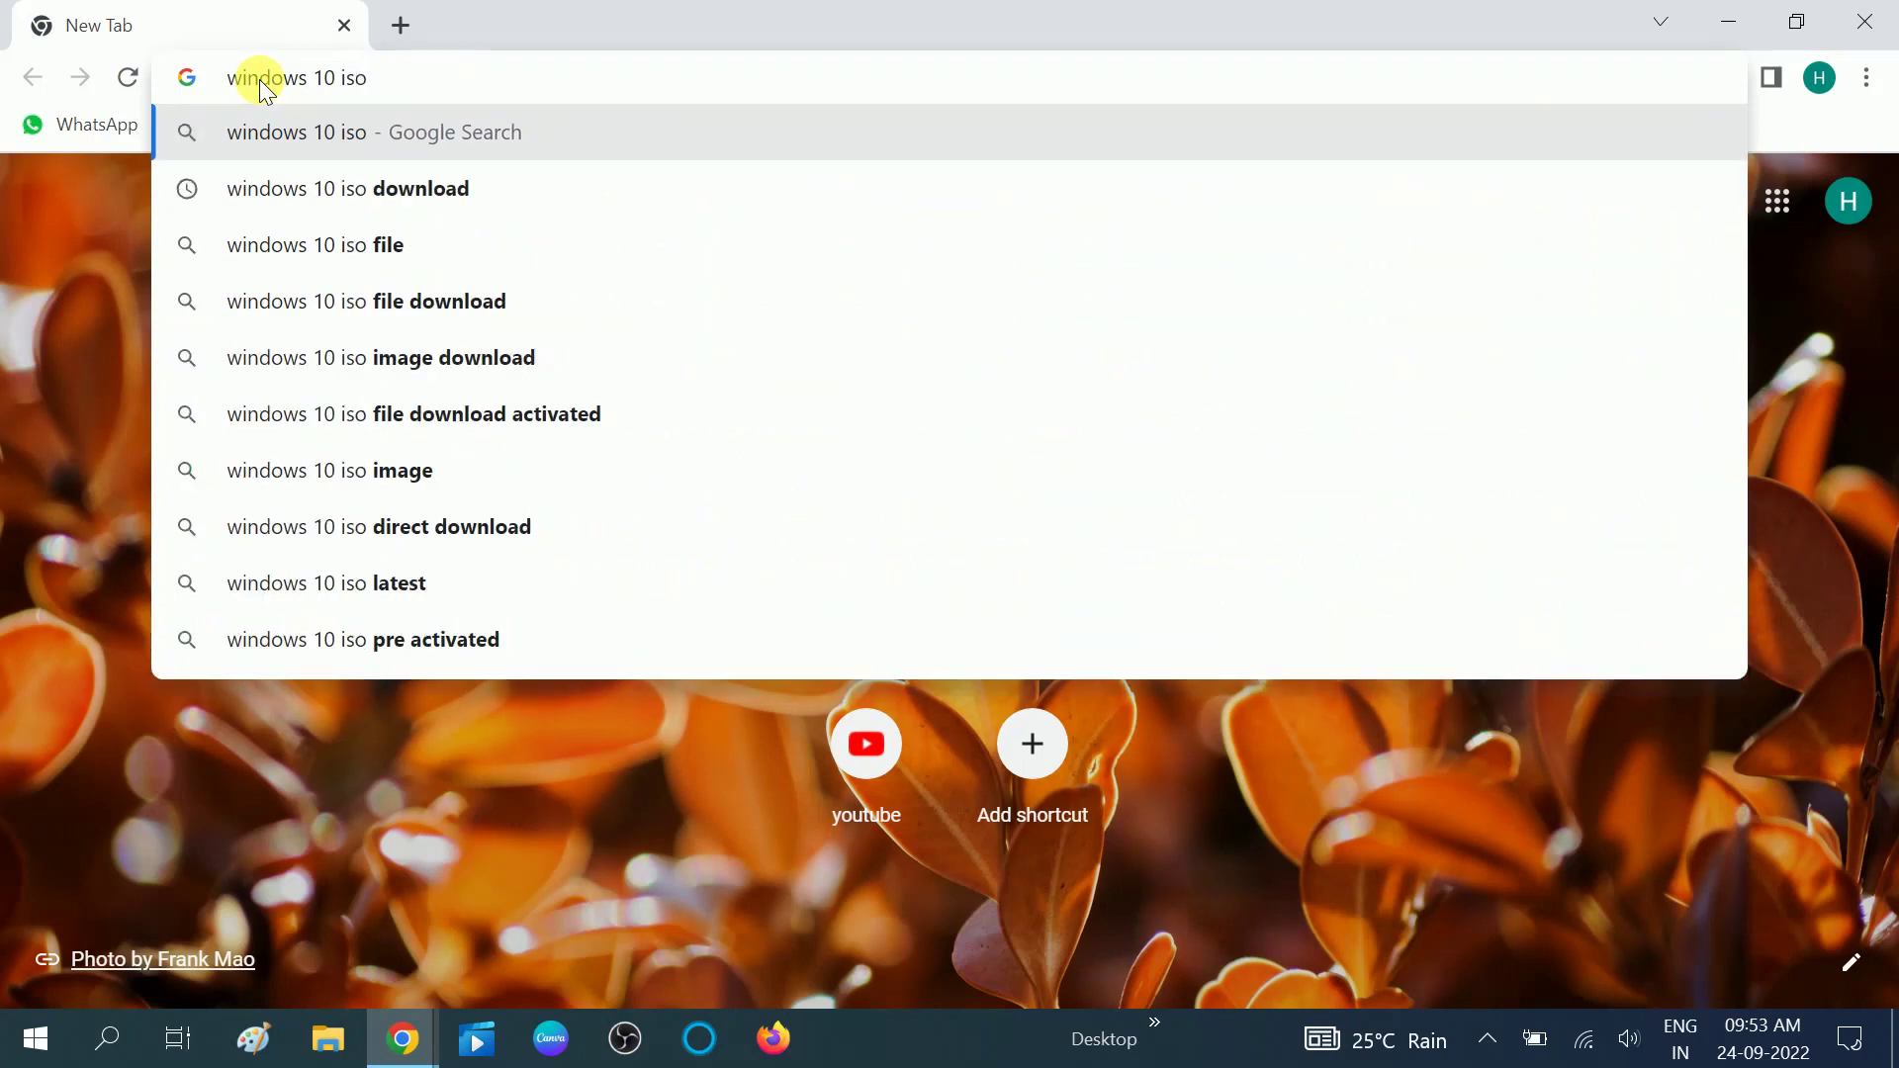
{"action": "key", "text": "Down"}
{"action": "key", "text": "Return"}
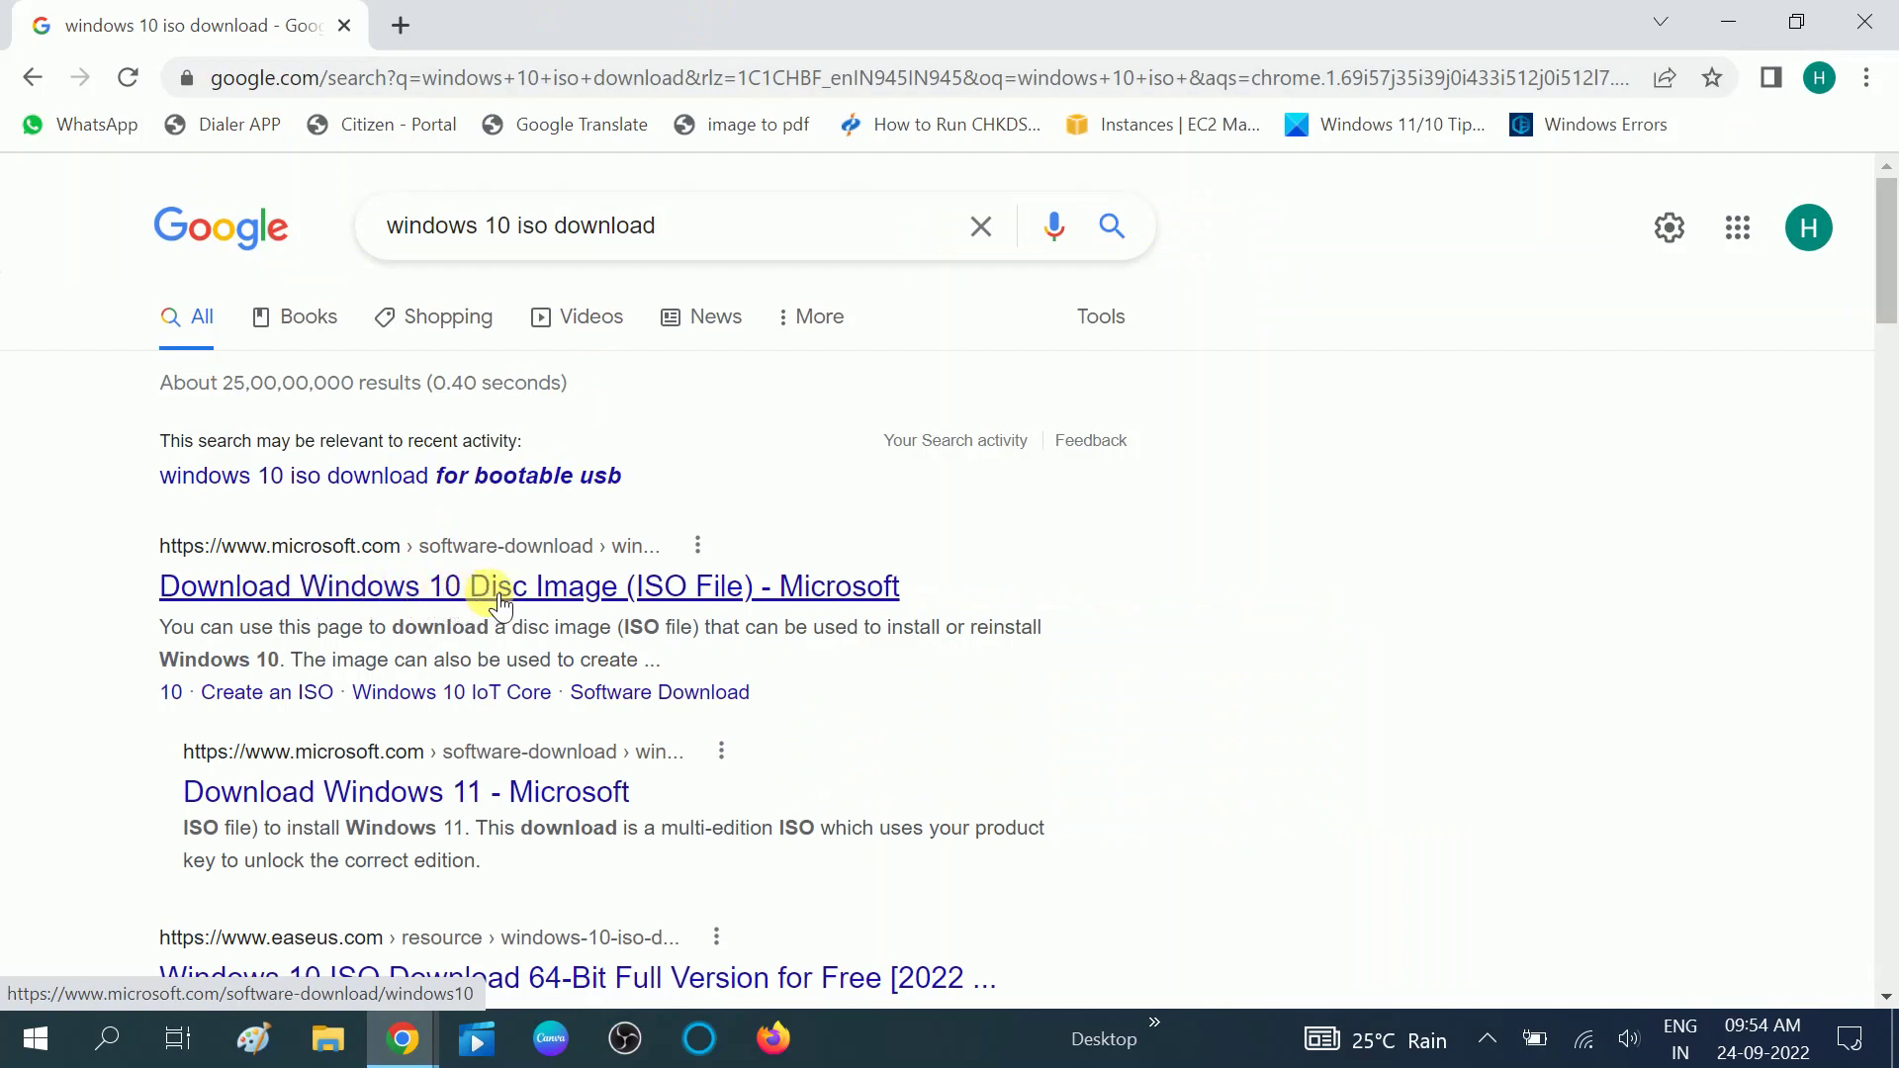
{"action": "left_click", "coordinate": [605, 592]}
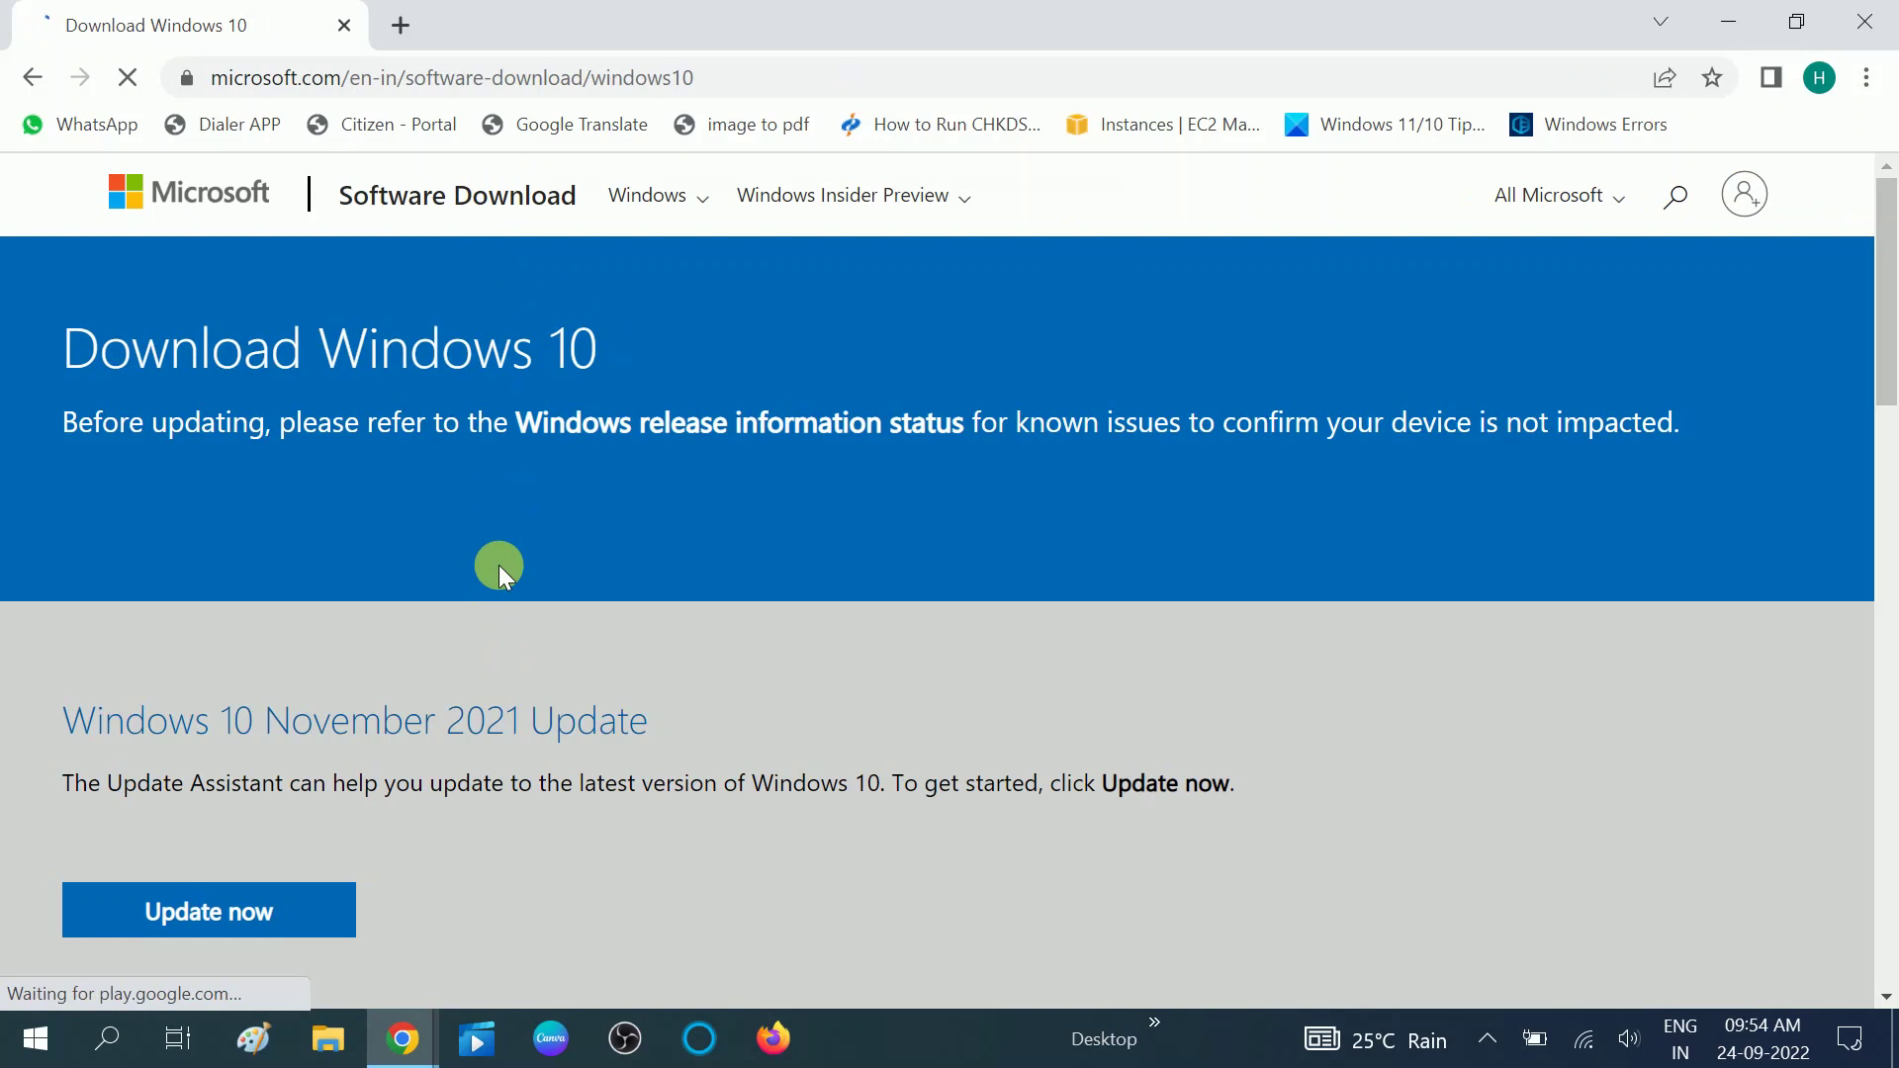
Step: Download the media creation tool from the "Create Windows 10 installation media" section of the page
{"action": "scroll", "coordinate": [515, 579], "scroll_direction": "down", "scroll_amount": 3}
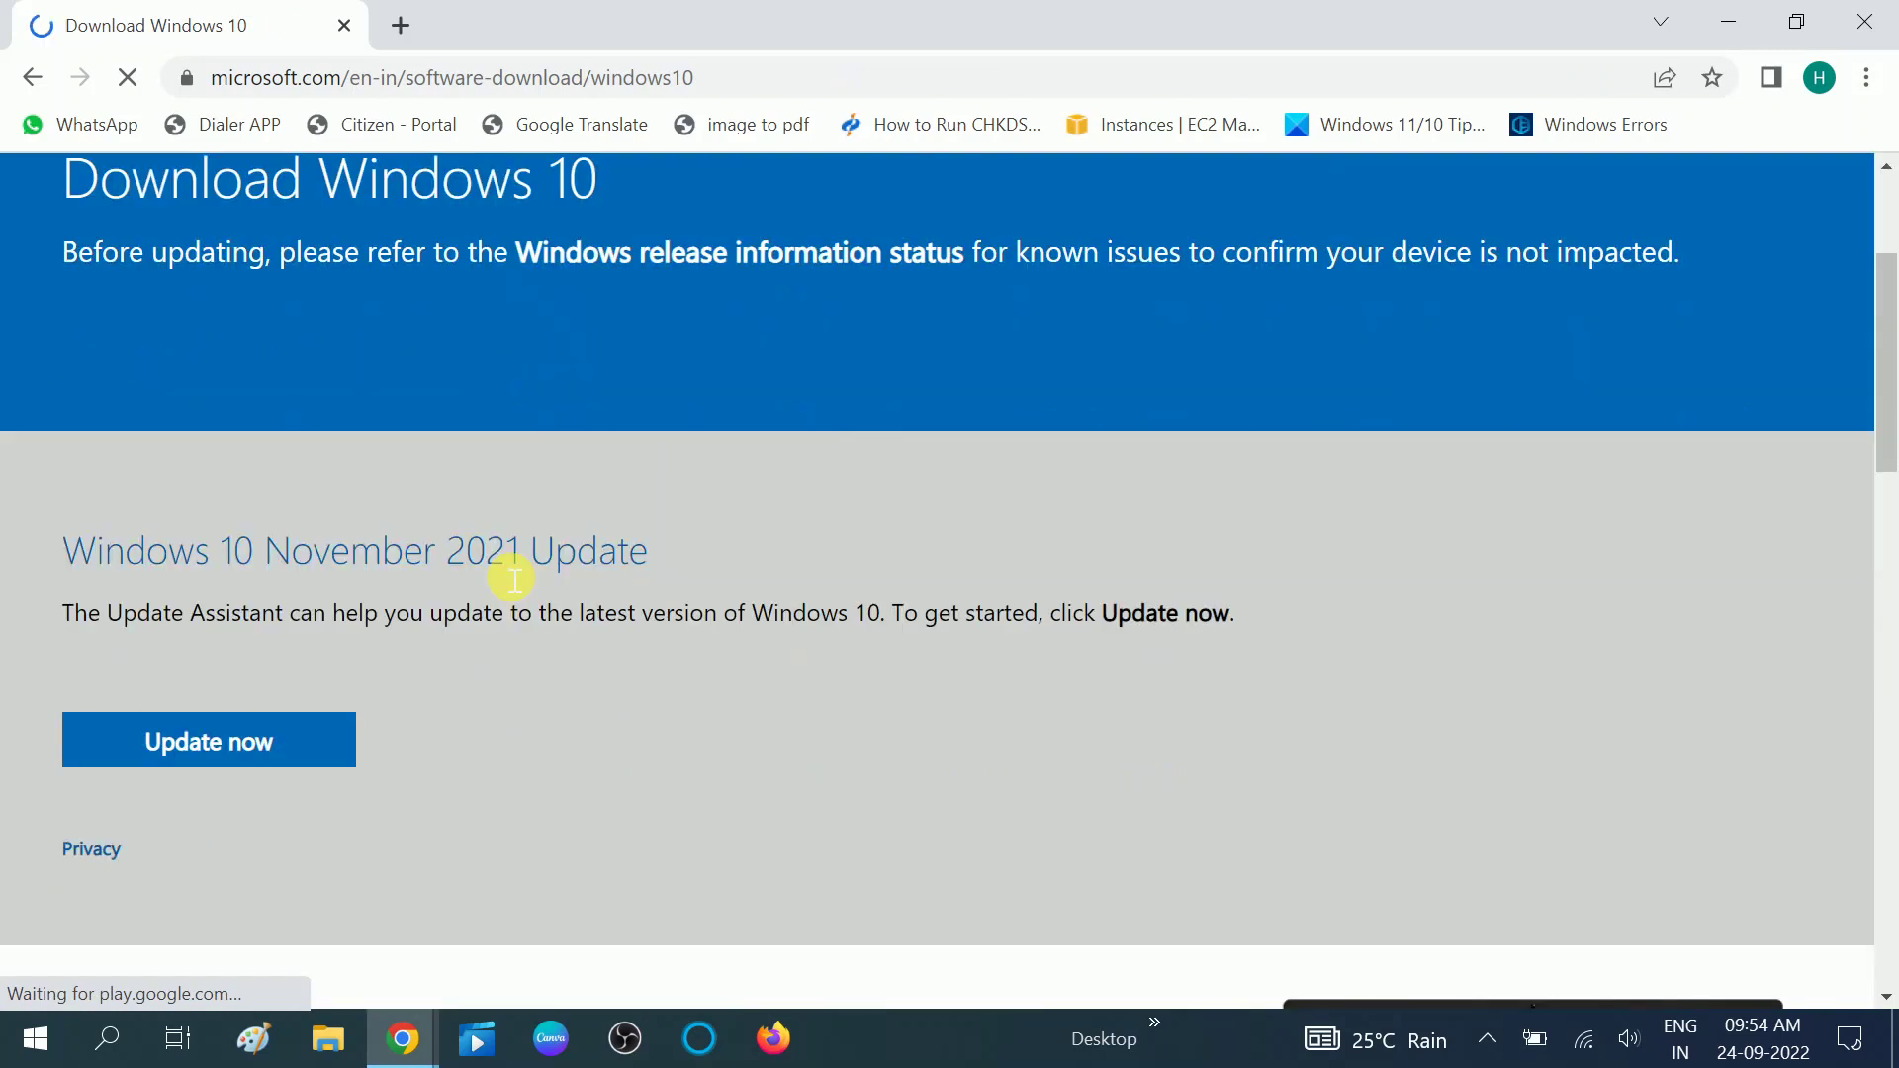
{"action": "scroll", "coordinate": [488, 488], "scroll_direction": "up", "scroll_amount": 2}
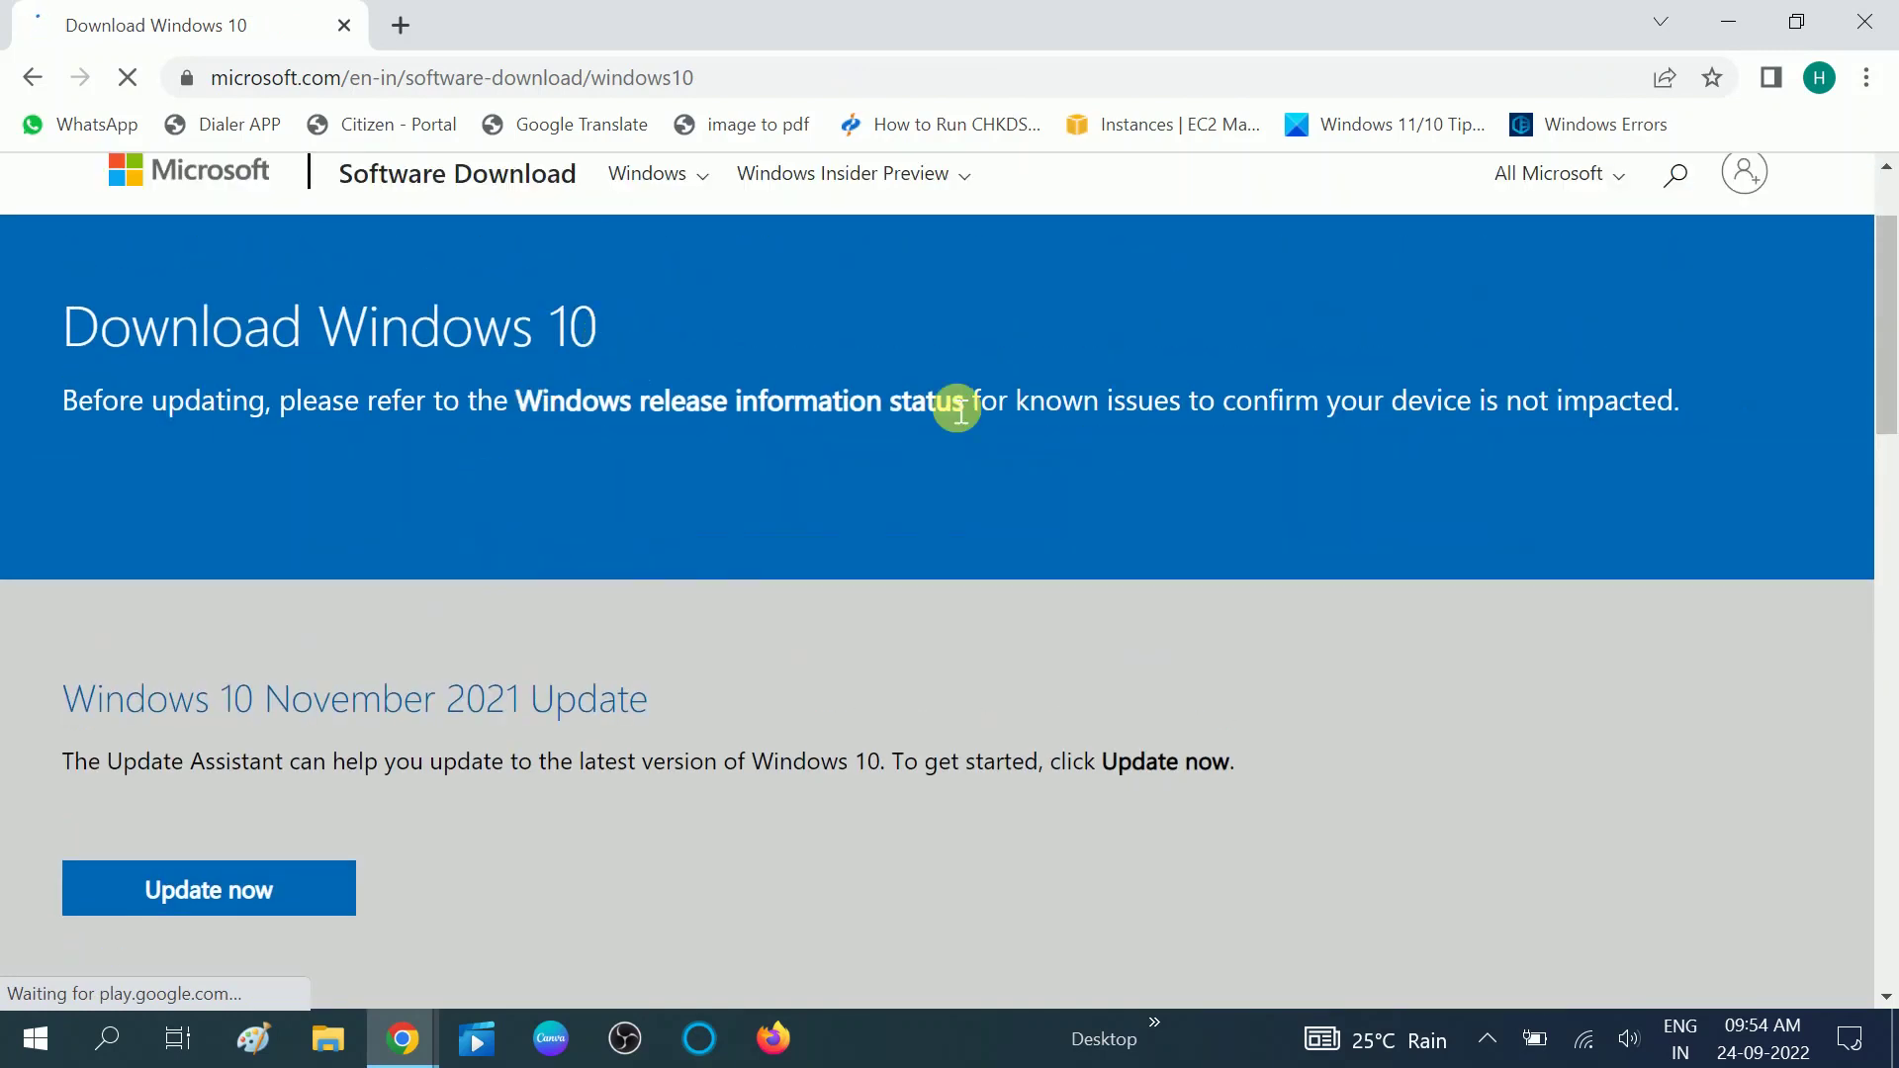
{"action": "scroll", "coordinate": [680, 473], "scroll_direction": "down", "scroll_amount": 4}
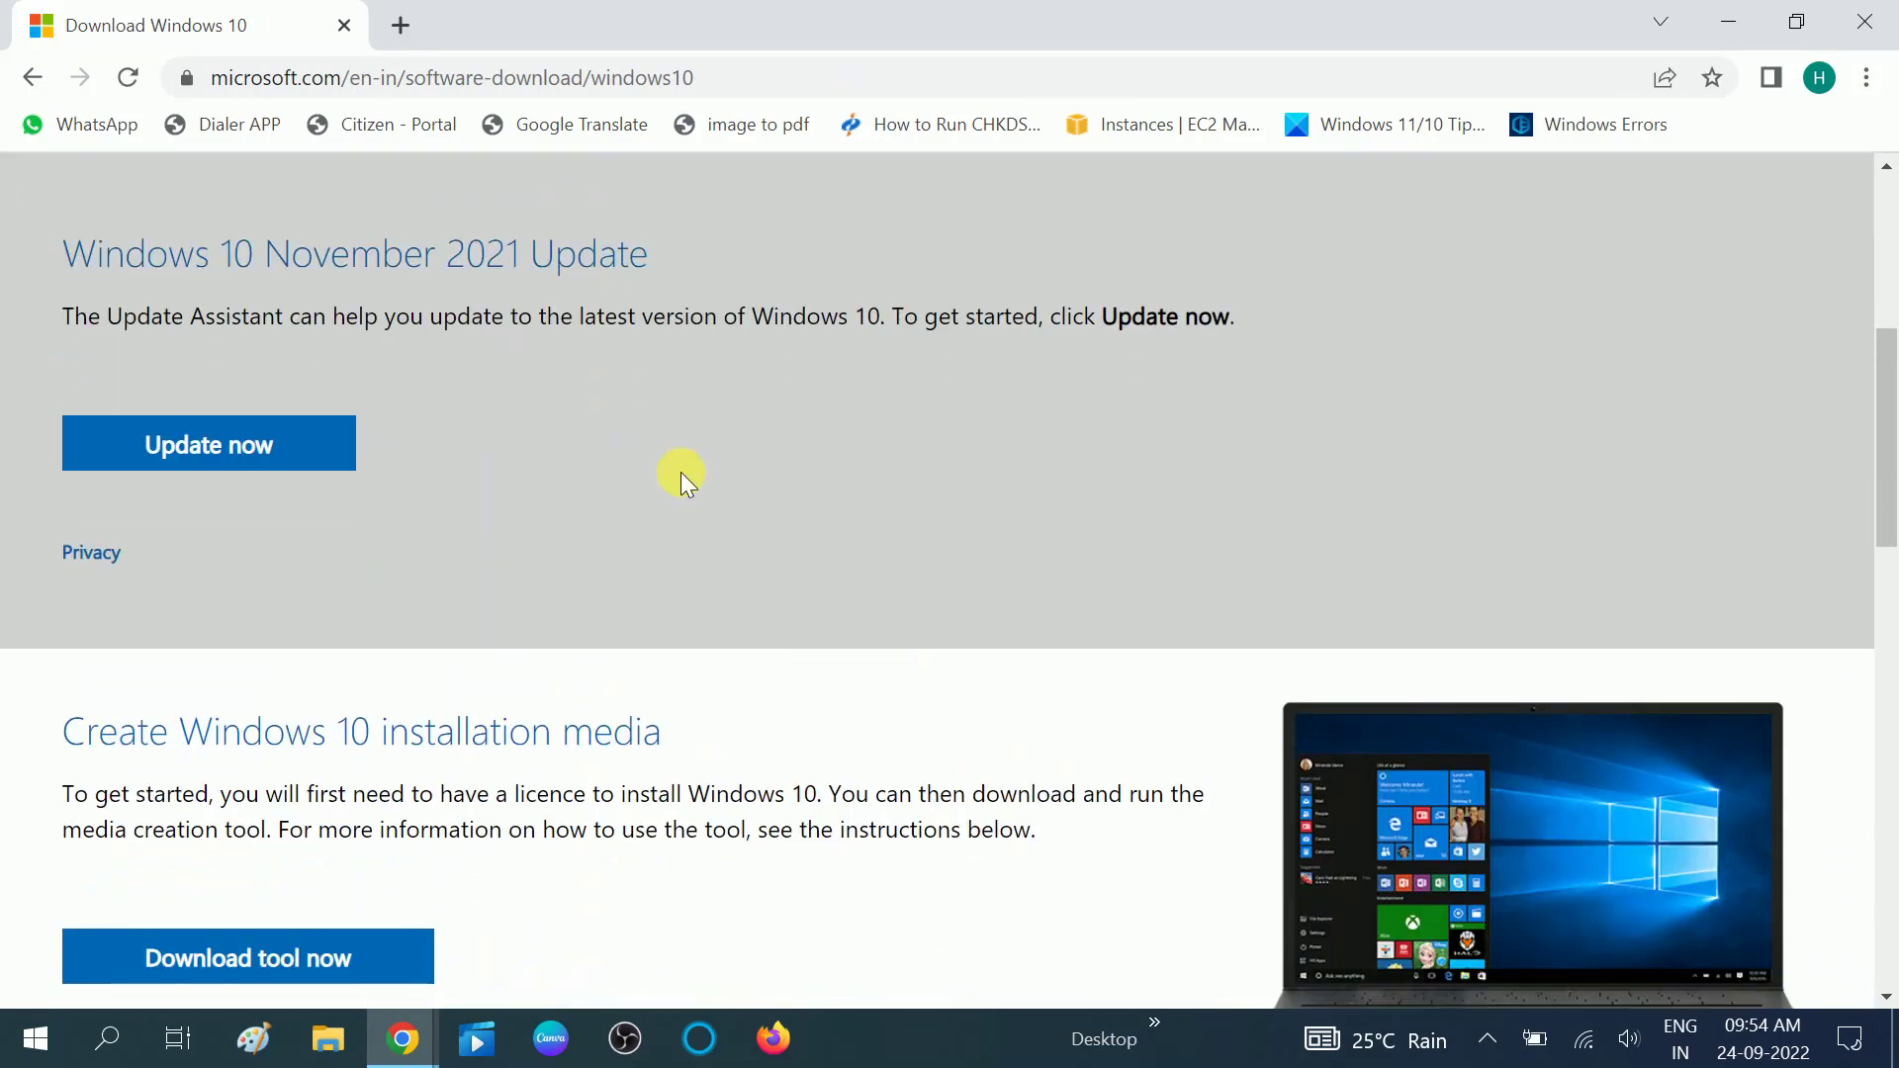
{"action": "scroll", "coordinate": [681, 472], "scroll_direction": "down", "scroll_amount": 3}
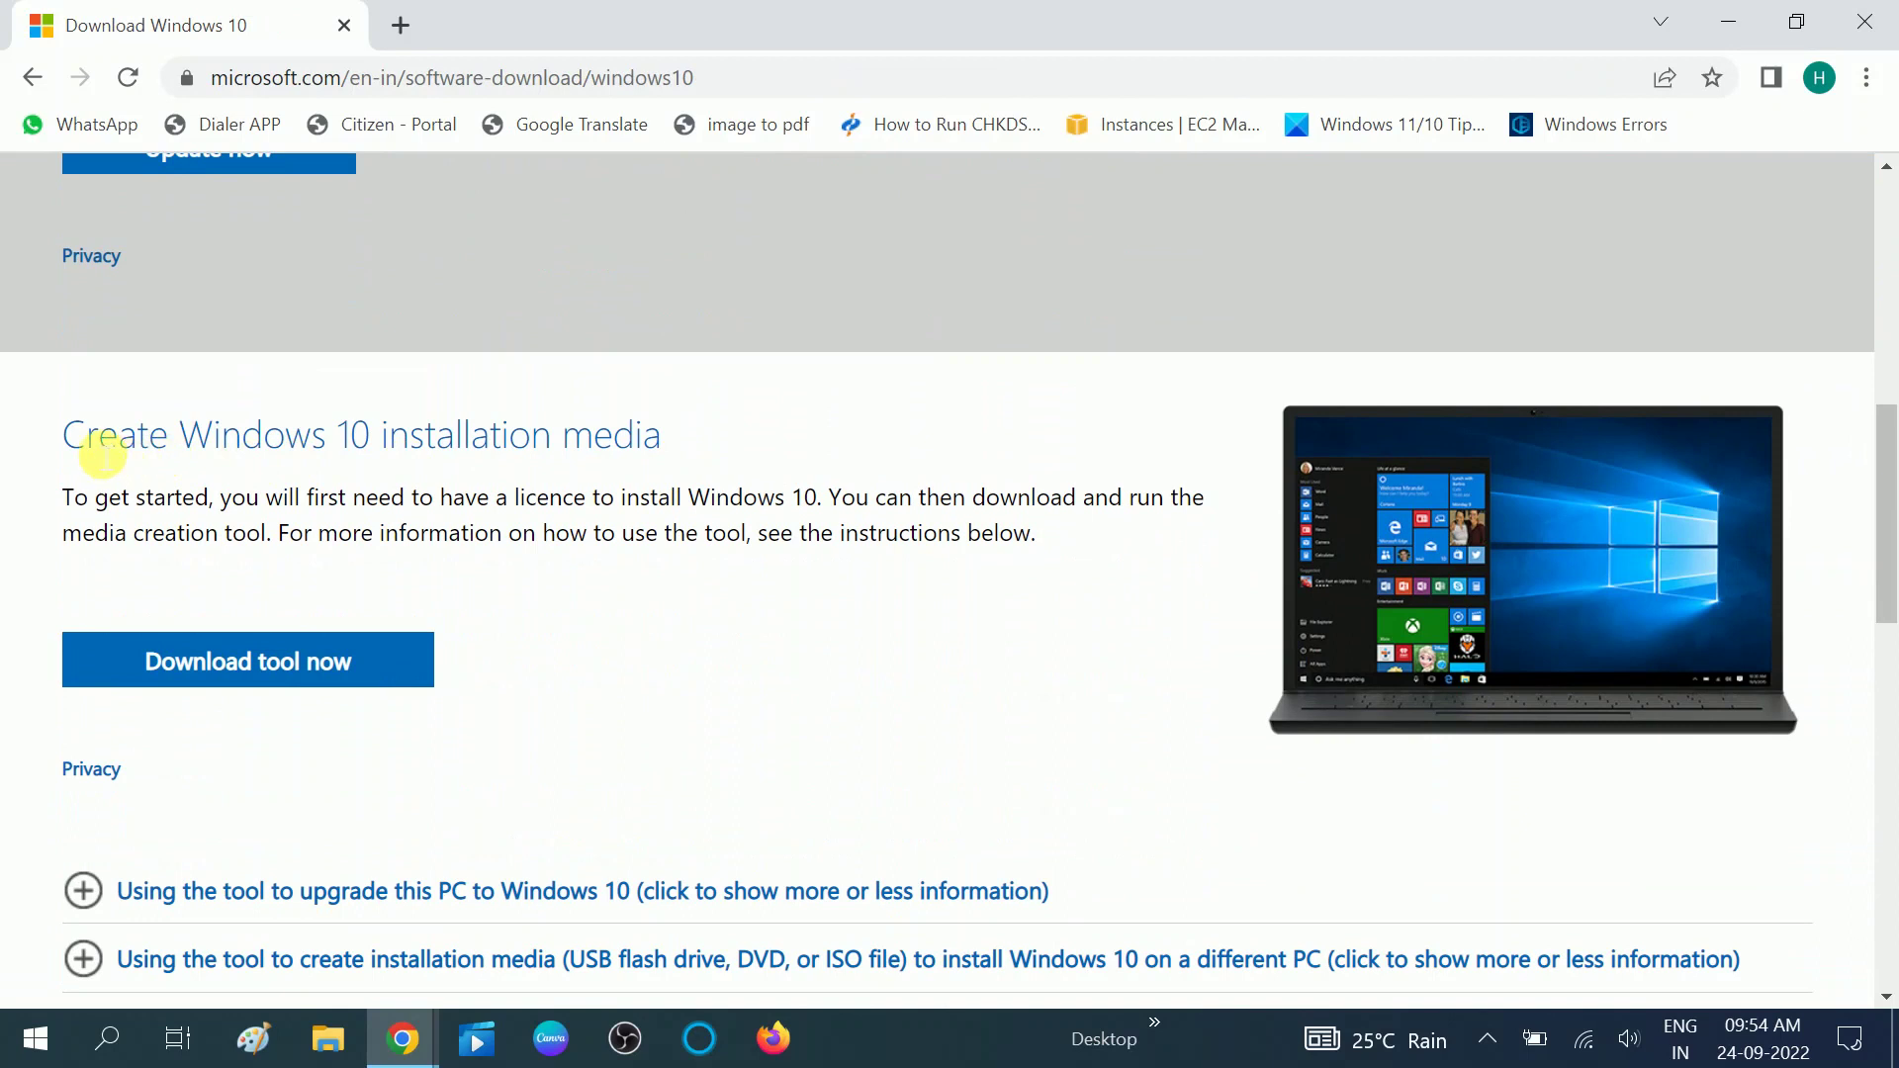
{"action": "left_click_drag", "start_coordinate": [76, 445], "coordinate": [665, 464]}
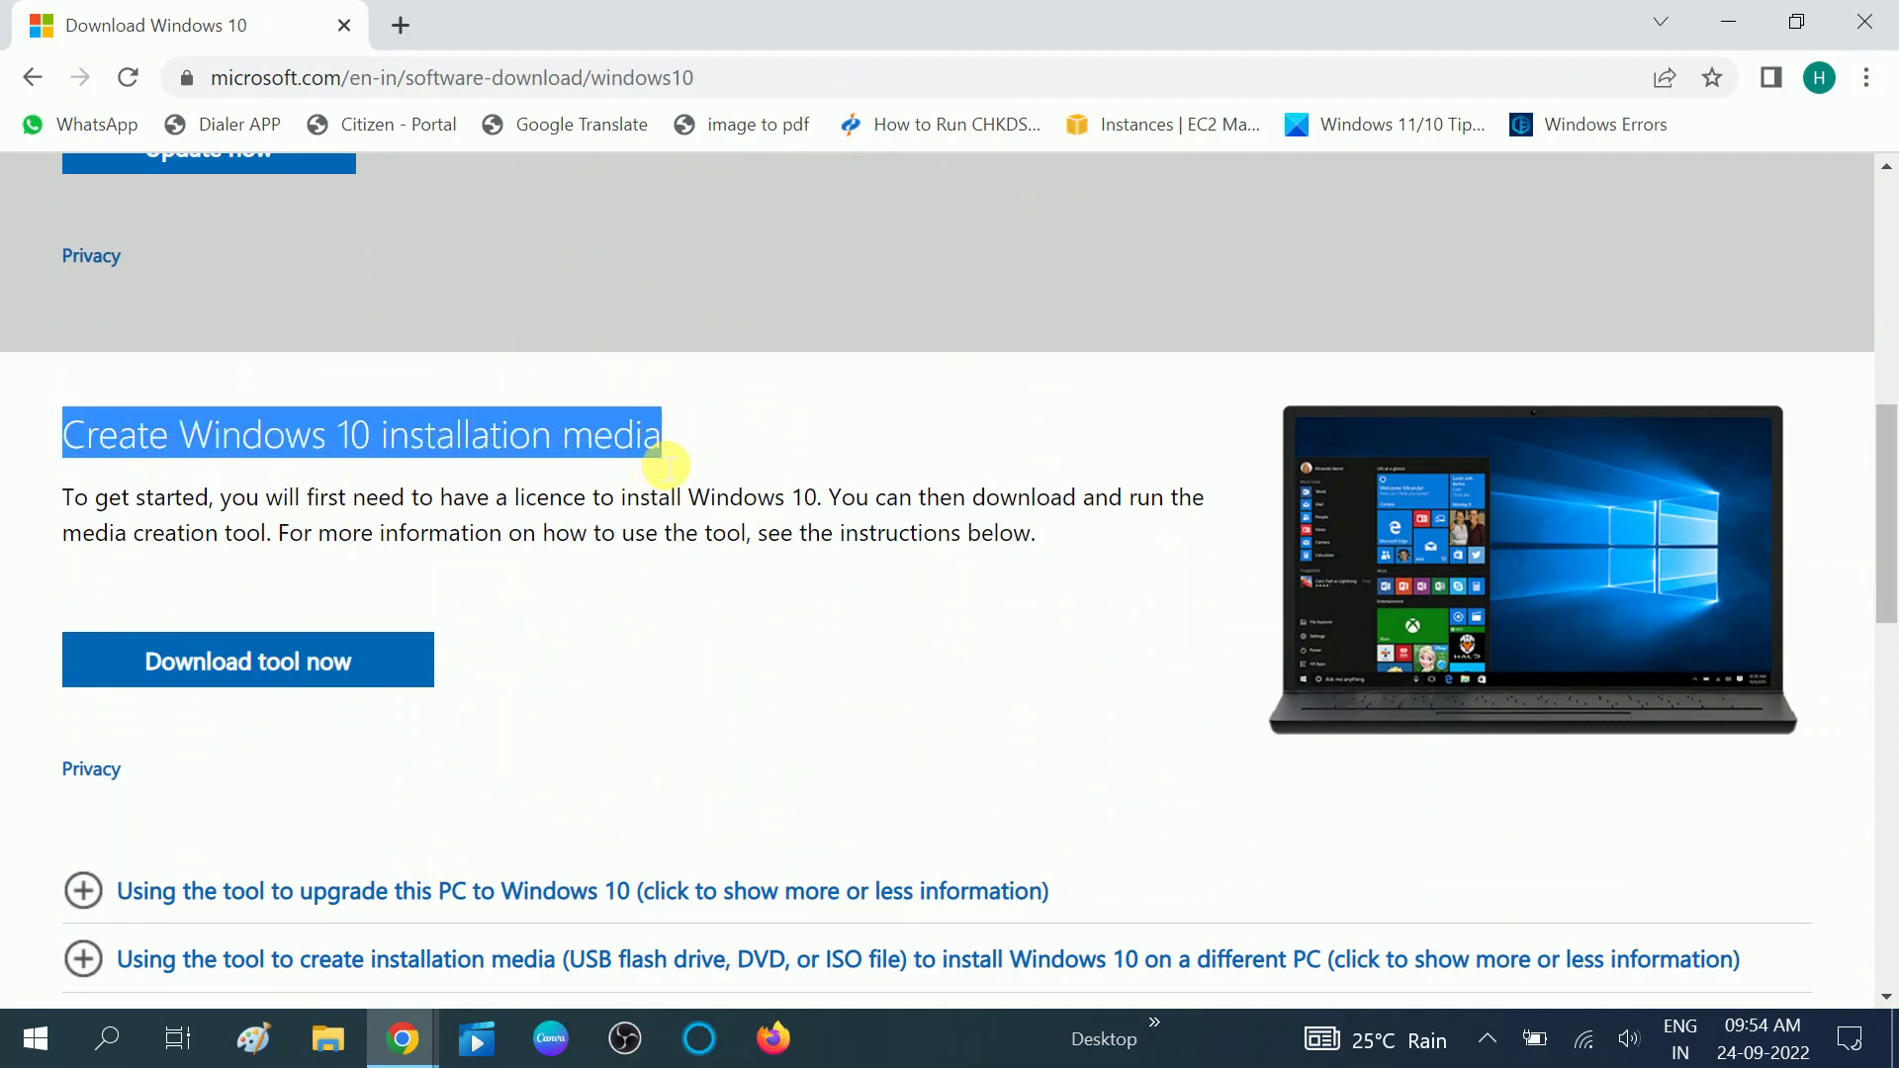
{"action": "left_click", "coordinate": [318, 669]}
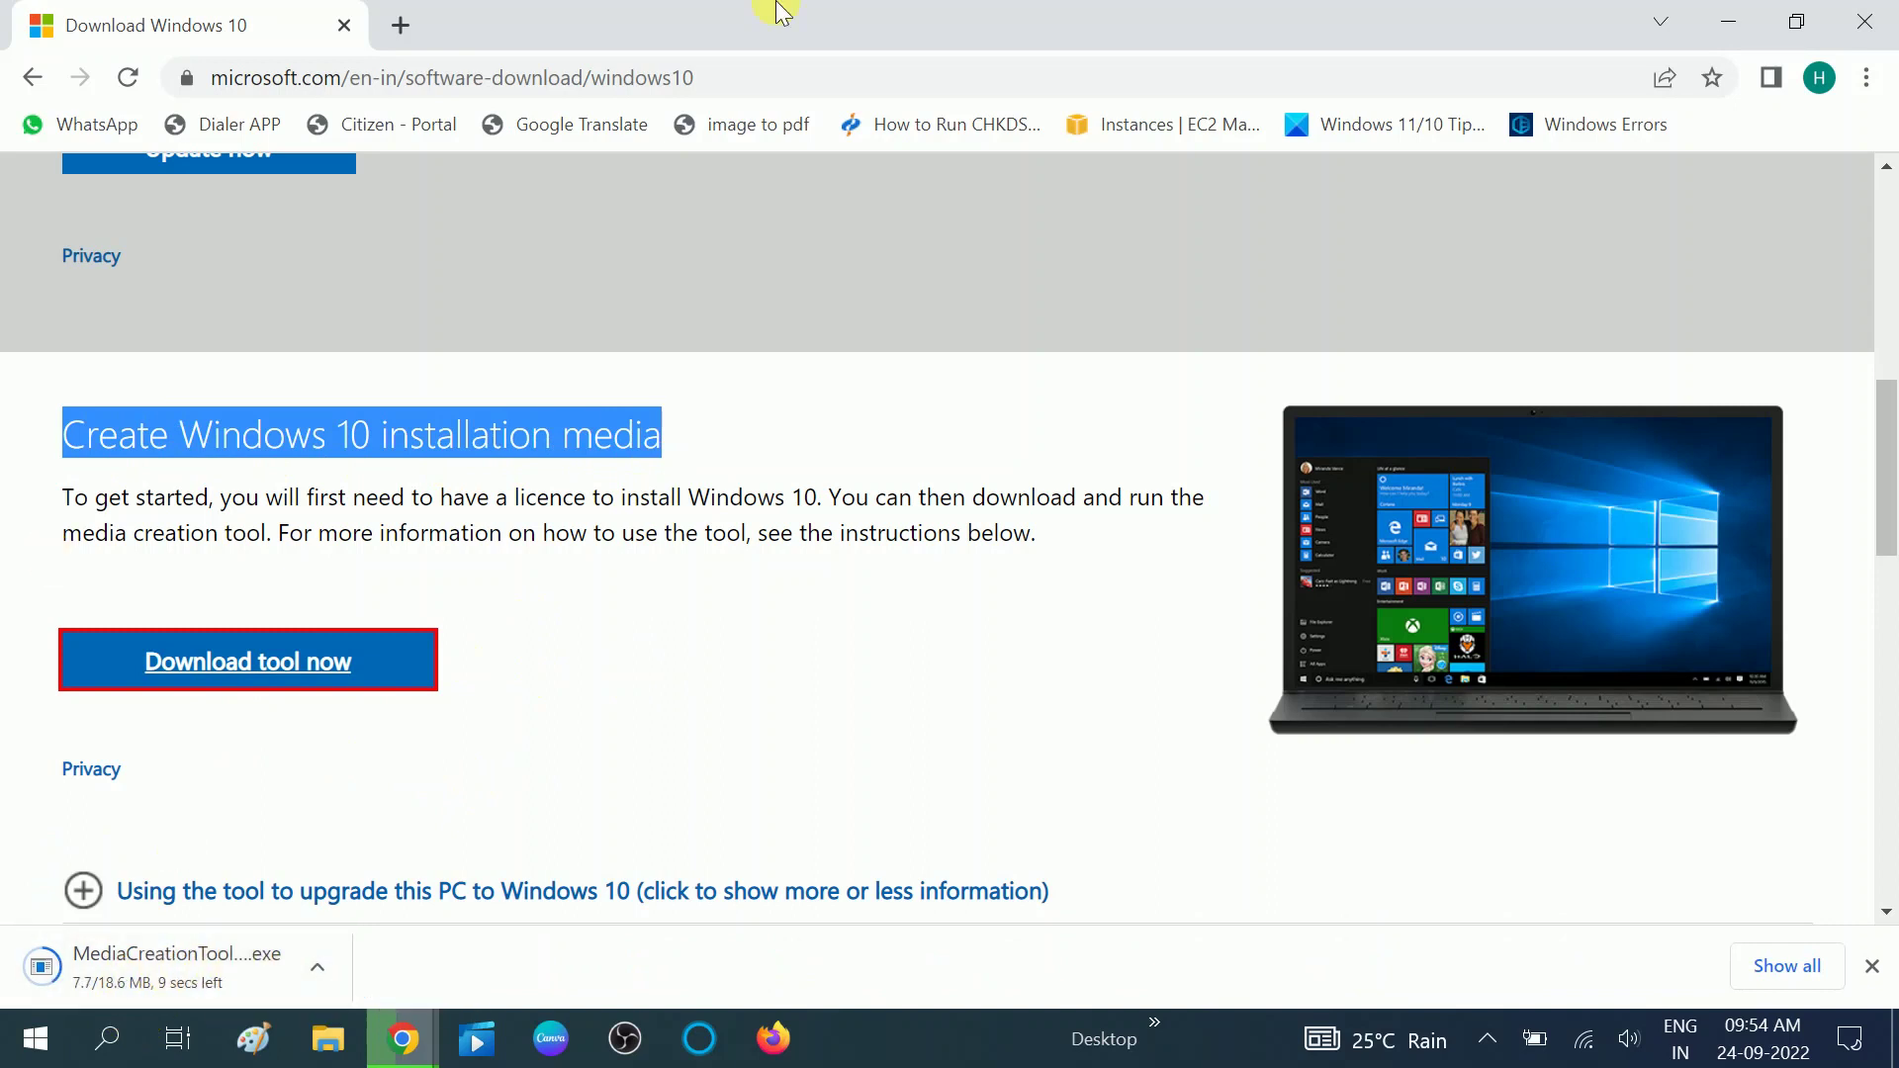
{"action": "scroll", "coordinate": [304, 809], "scroll_direction": "down", "scroll_amount": 1}
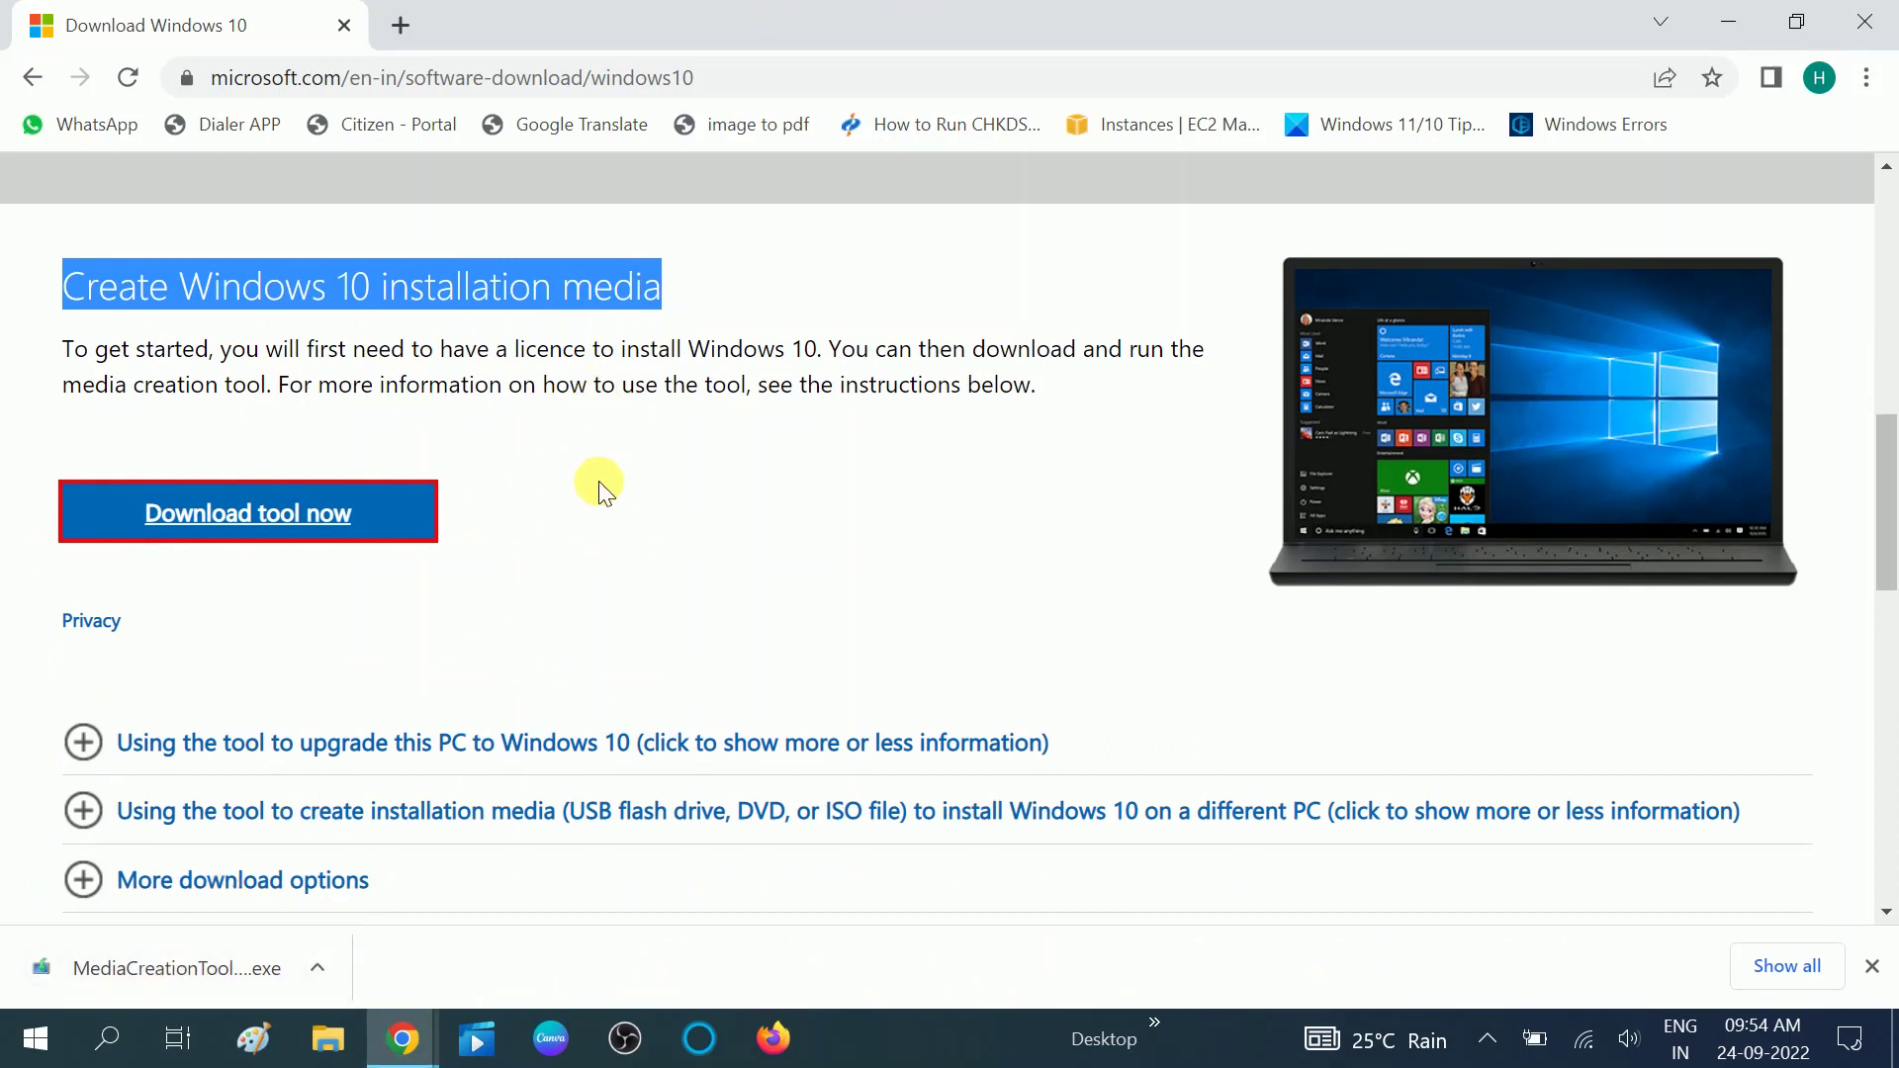
{"action": "scroll", "coordinate": [600, 470], "scroll_direction": "up", "scroll_amount": 4}
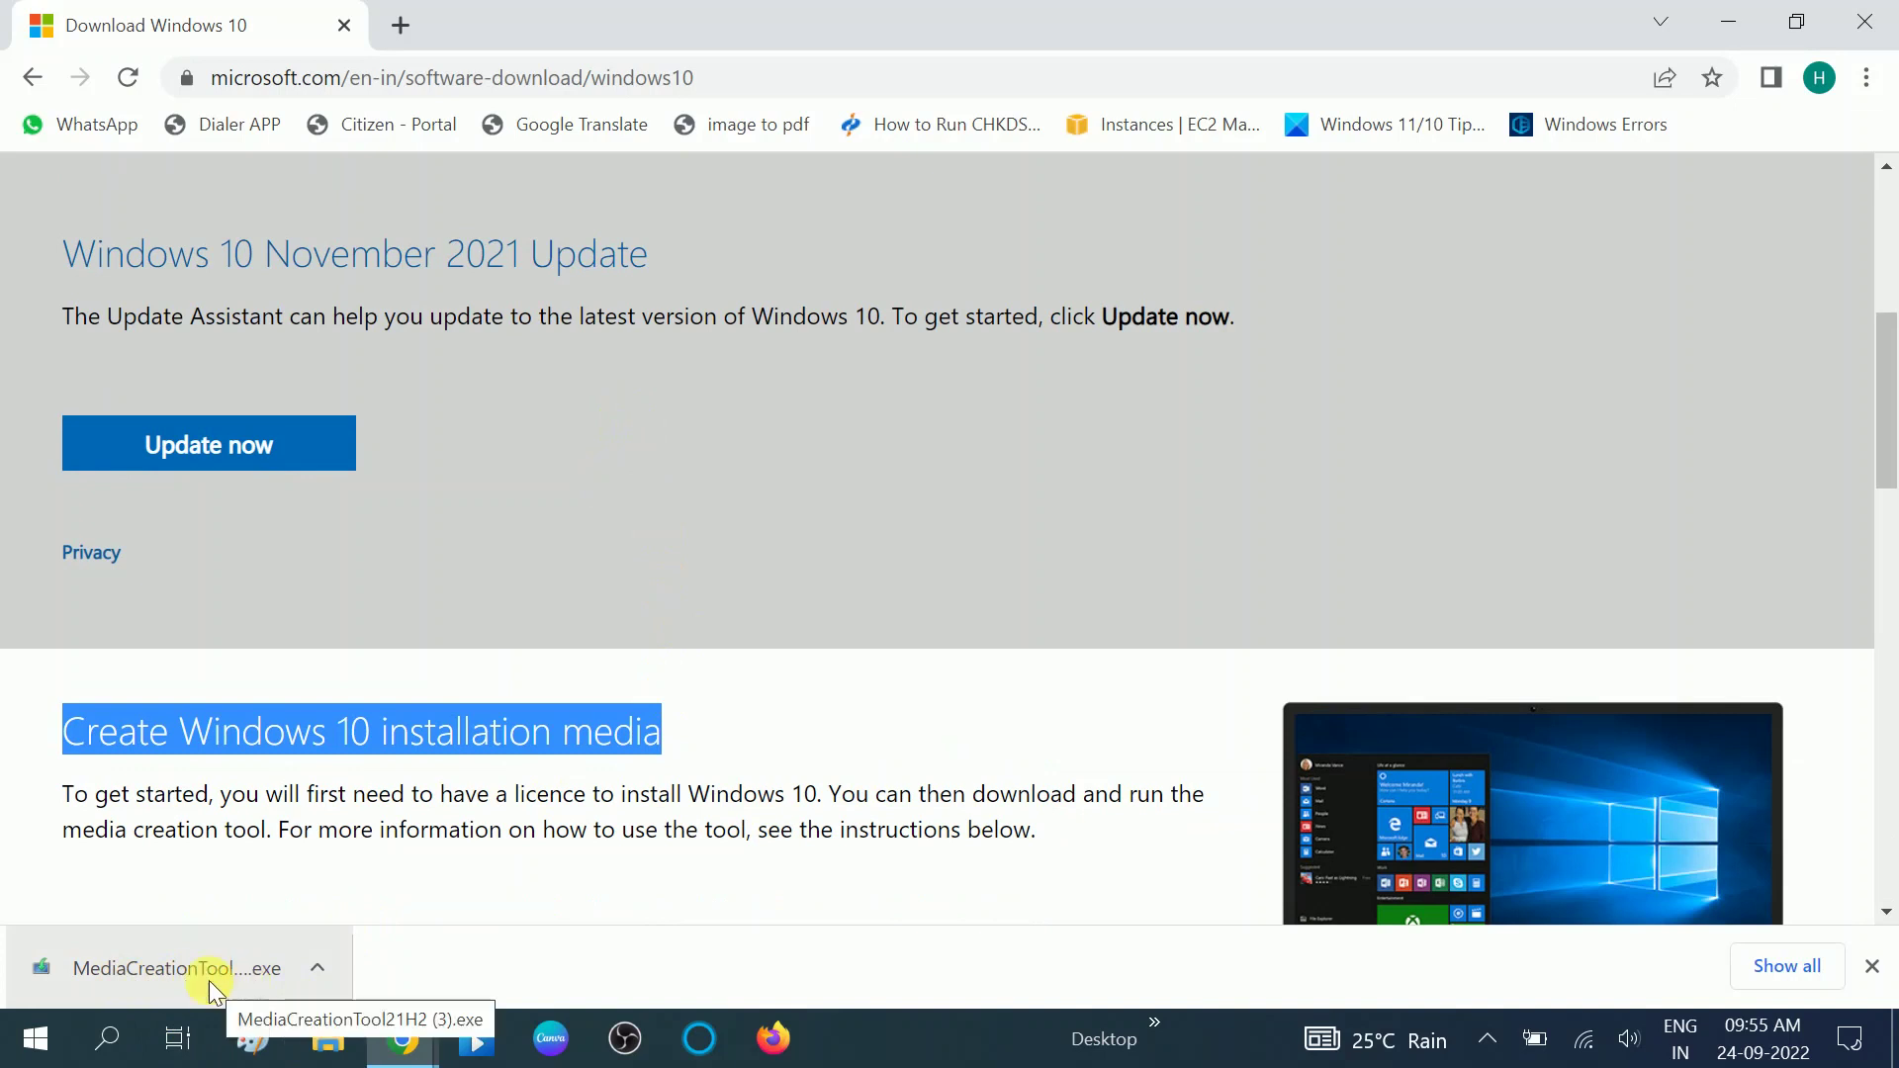
Step: Move MediaCreationTool21H2 (3).exe from the Downloads folder to the desktop
{"action": "left_click", "coordinate": [331, 1049]}
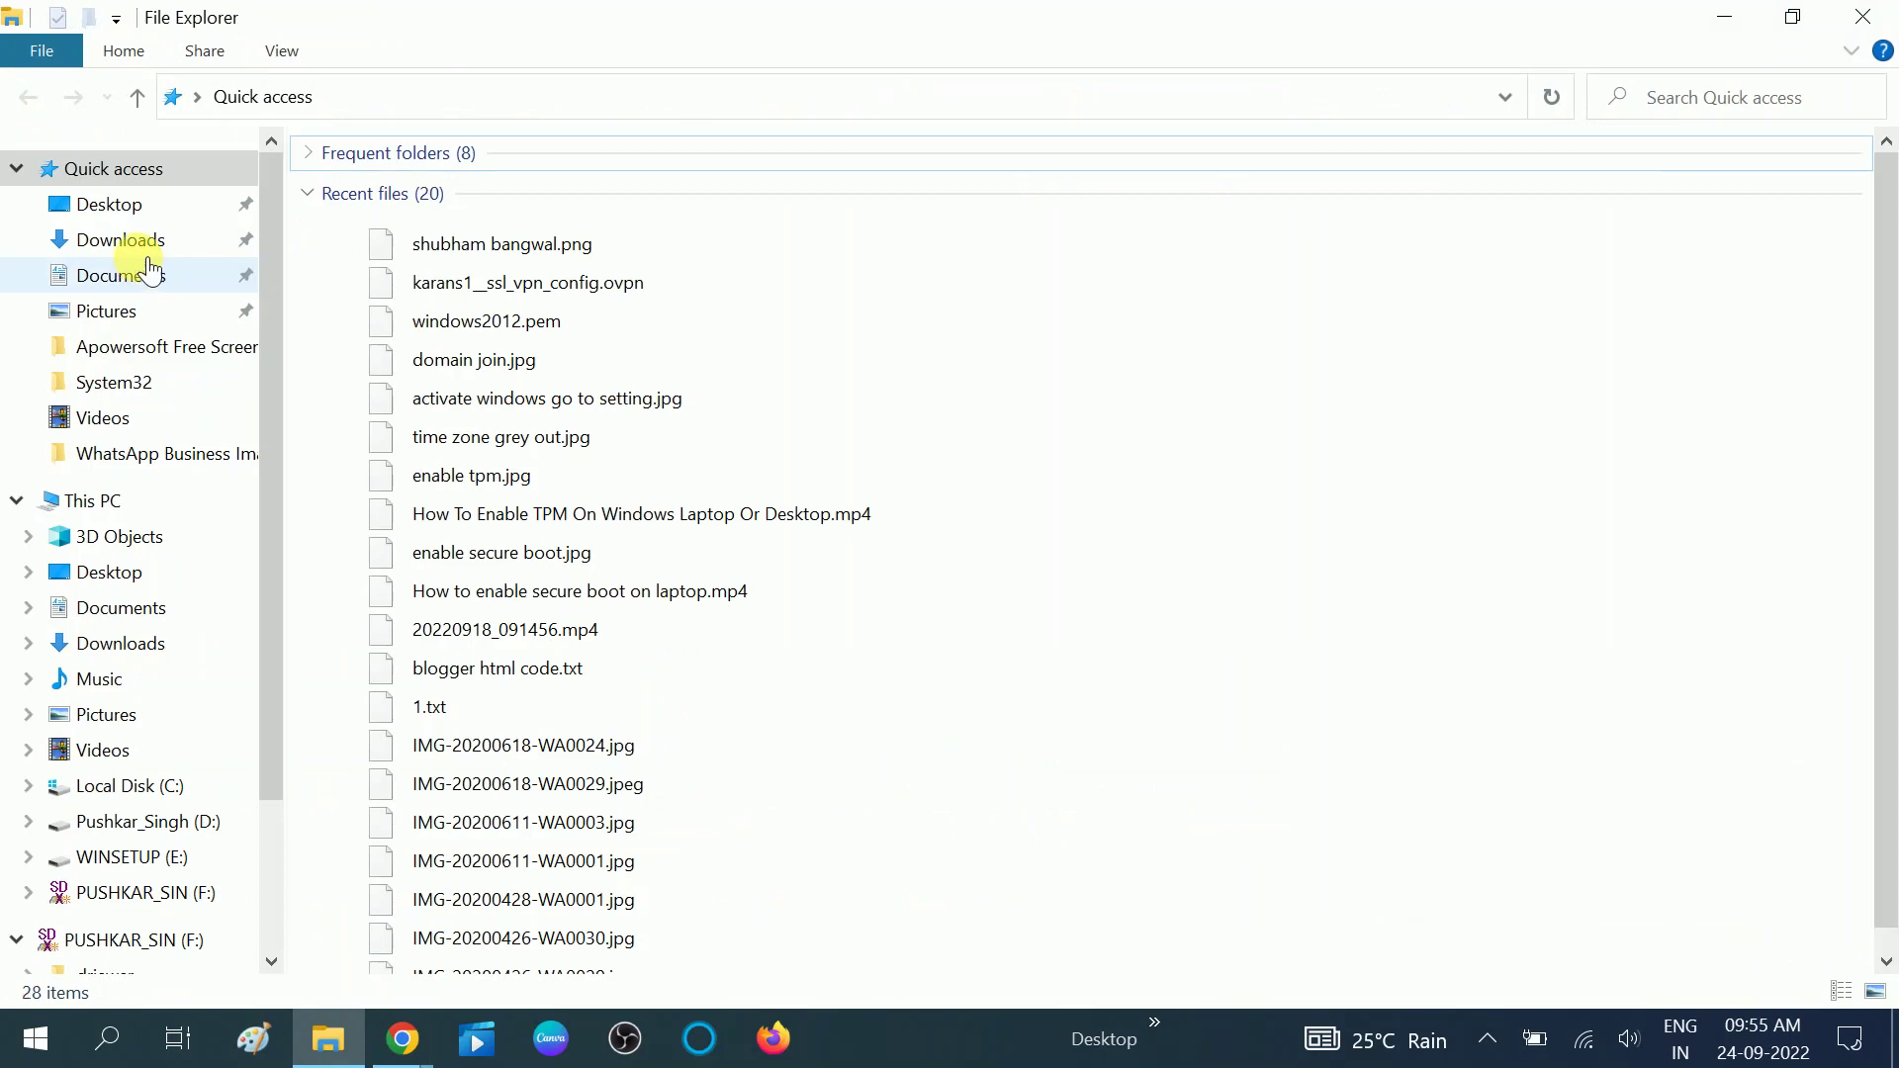
{"action": "left_click", "coordinate": [139, 240]}
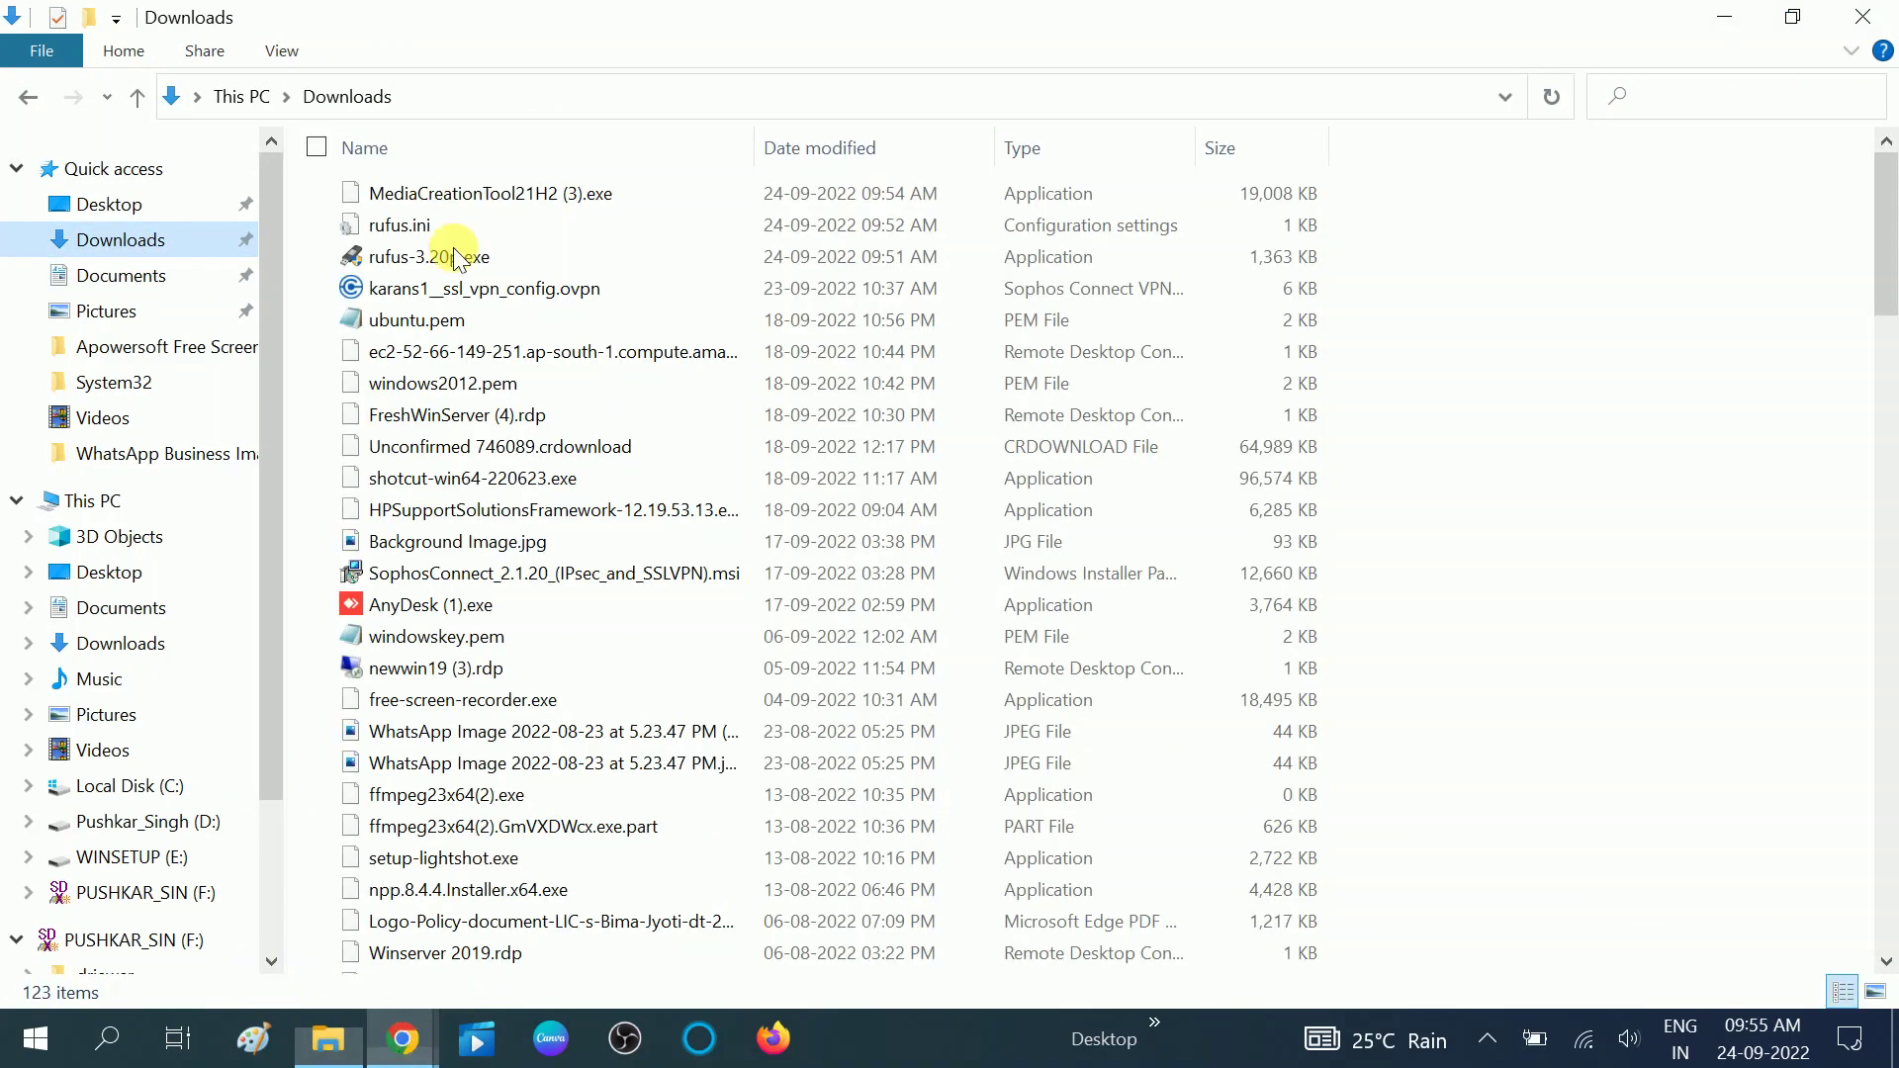
{"action": "left_click", "coordinate": [539, 193]}
{"action": "double_click", "coordinate": [544, 190]}
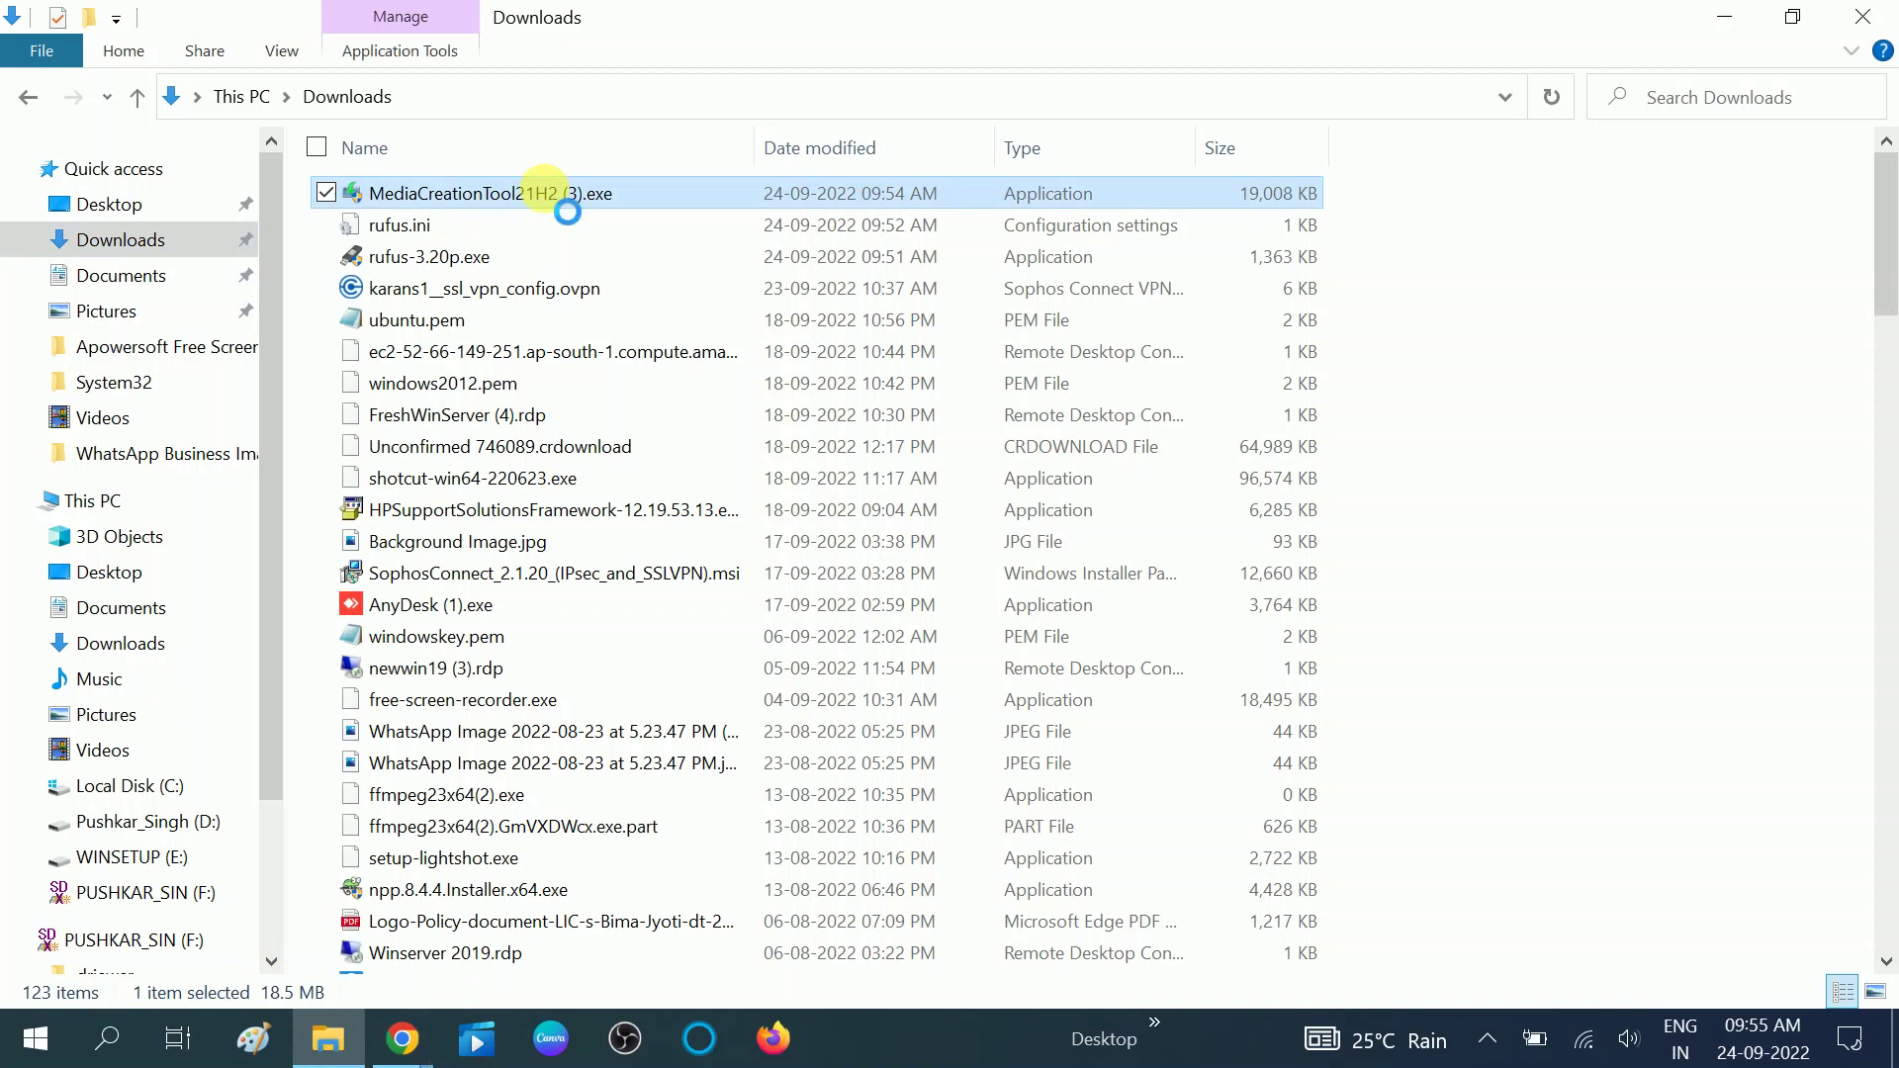
{"action": "right_click", "coordinate": [546, 191]}
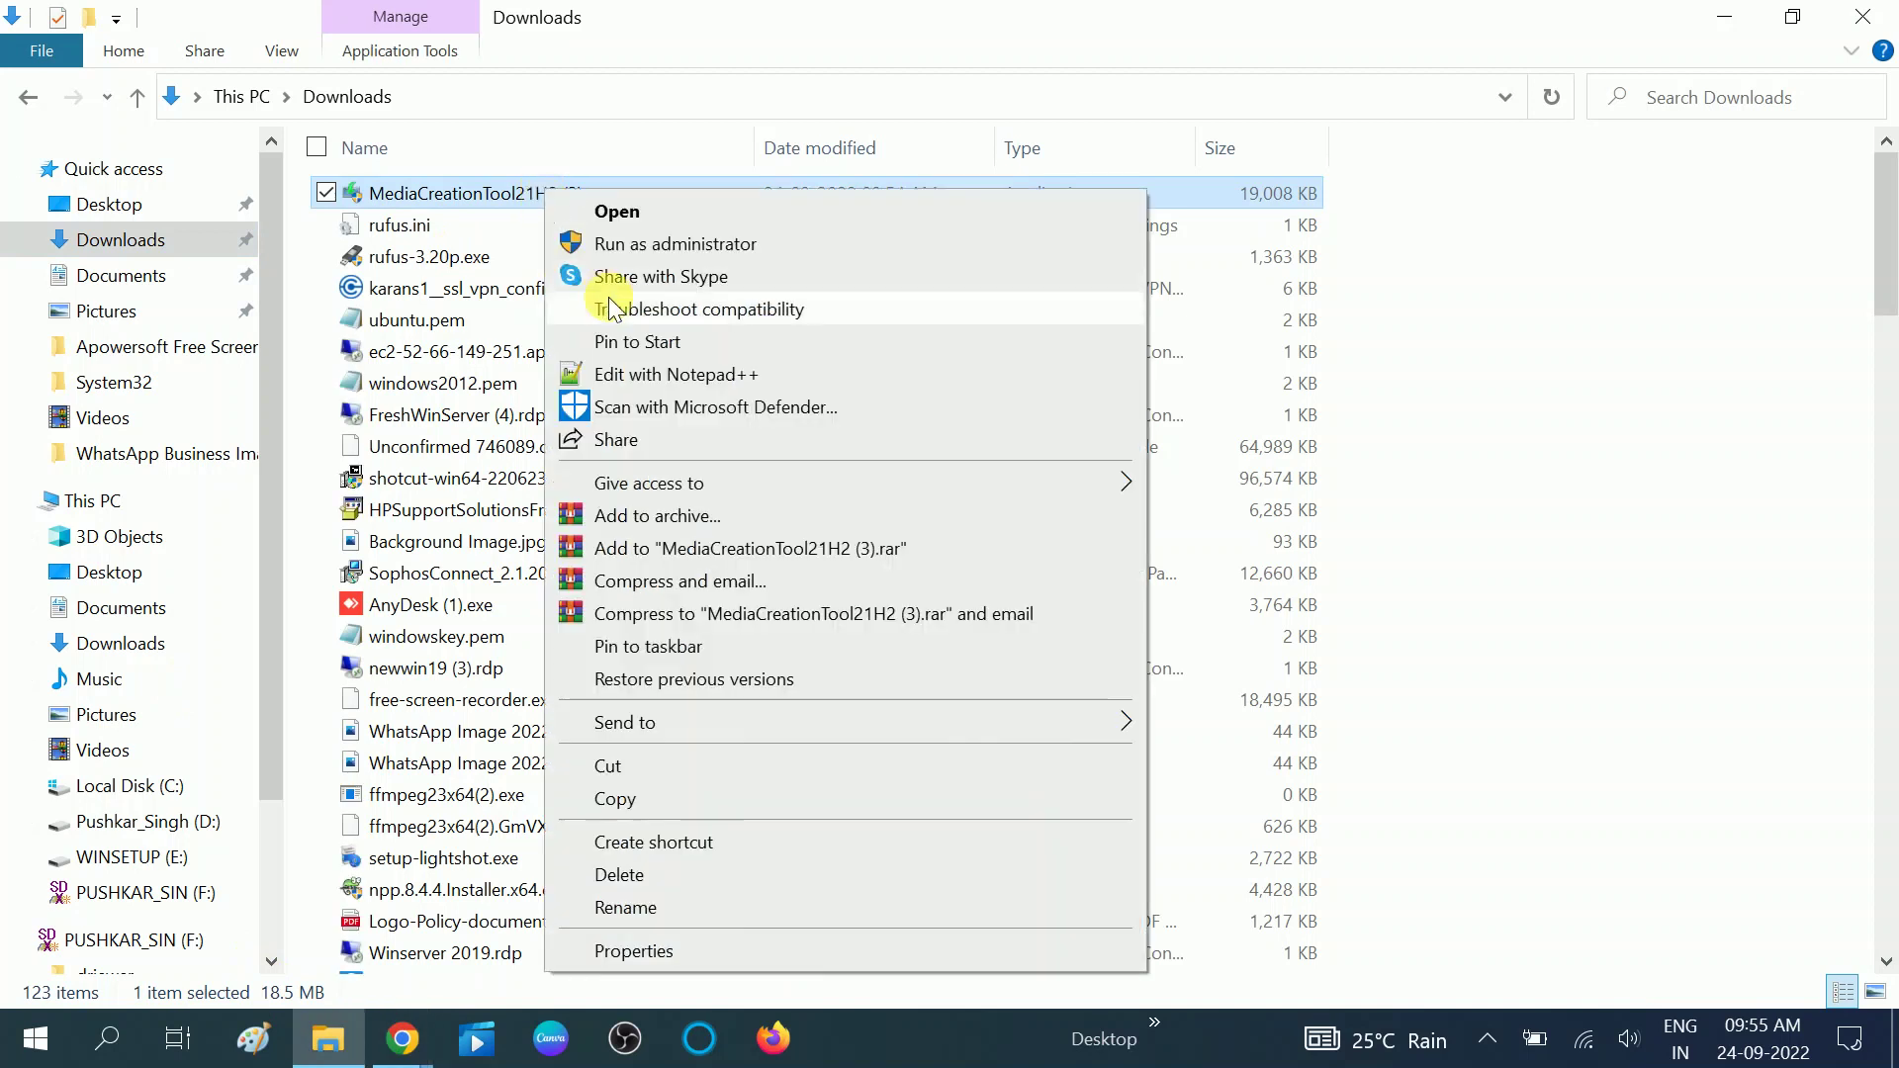
{"action": "left_click", "coordinate": [630, 771]}
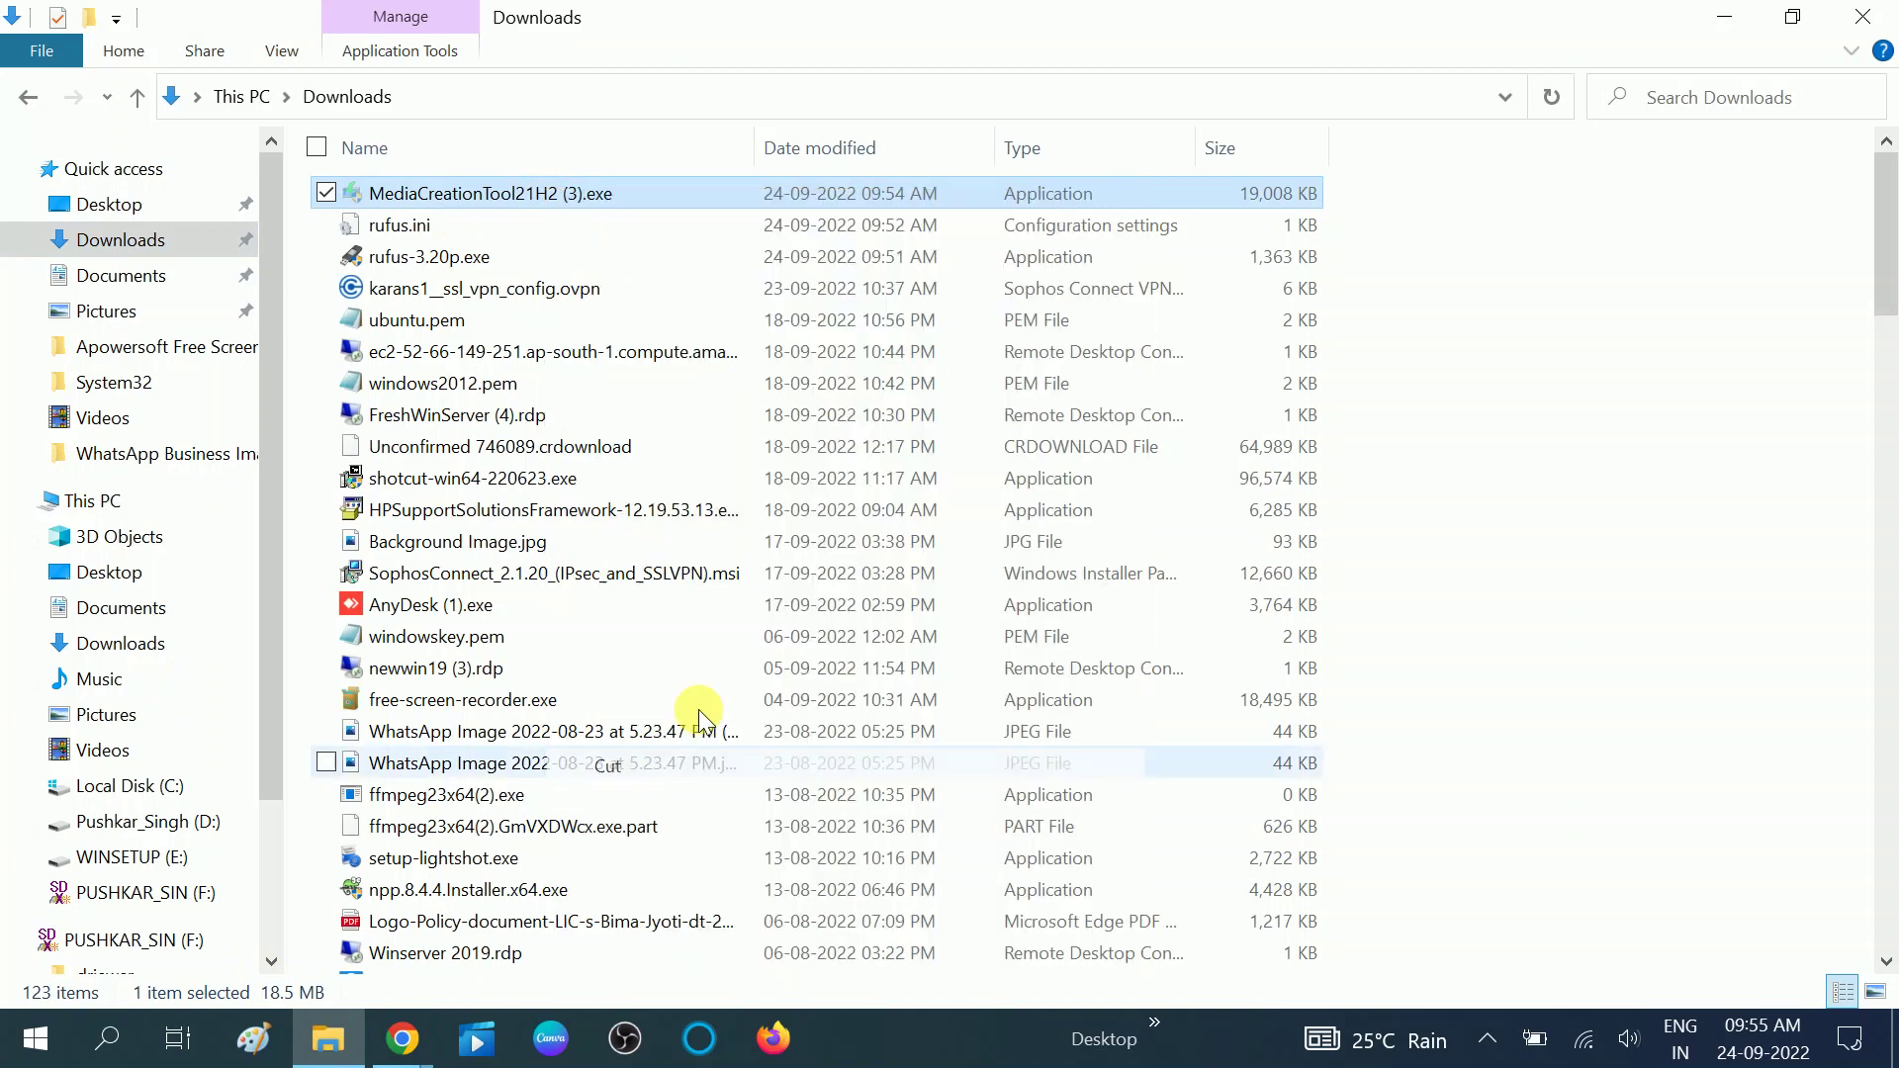
{"action": "left_click", "coordinate": [1736, 19]}
{"action": "left_click", "coordinate": [1739, 21]}
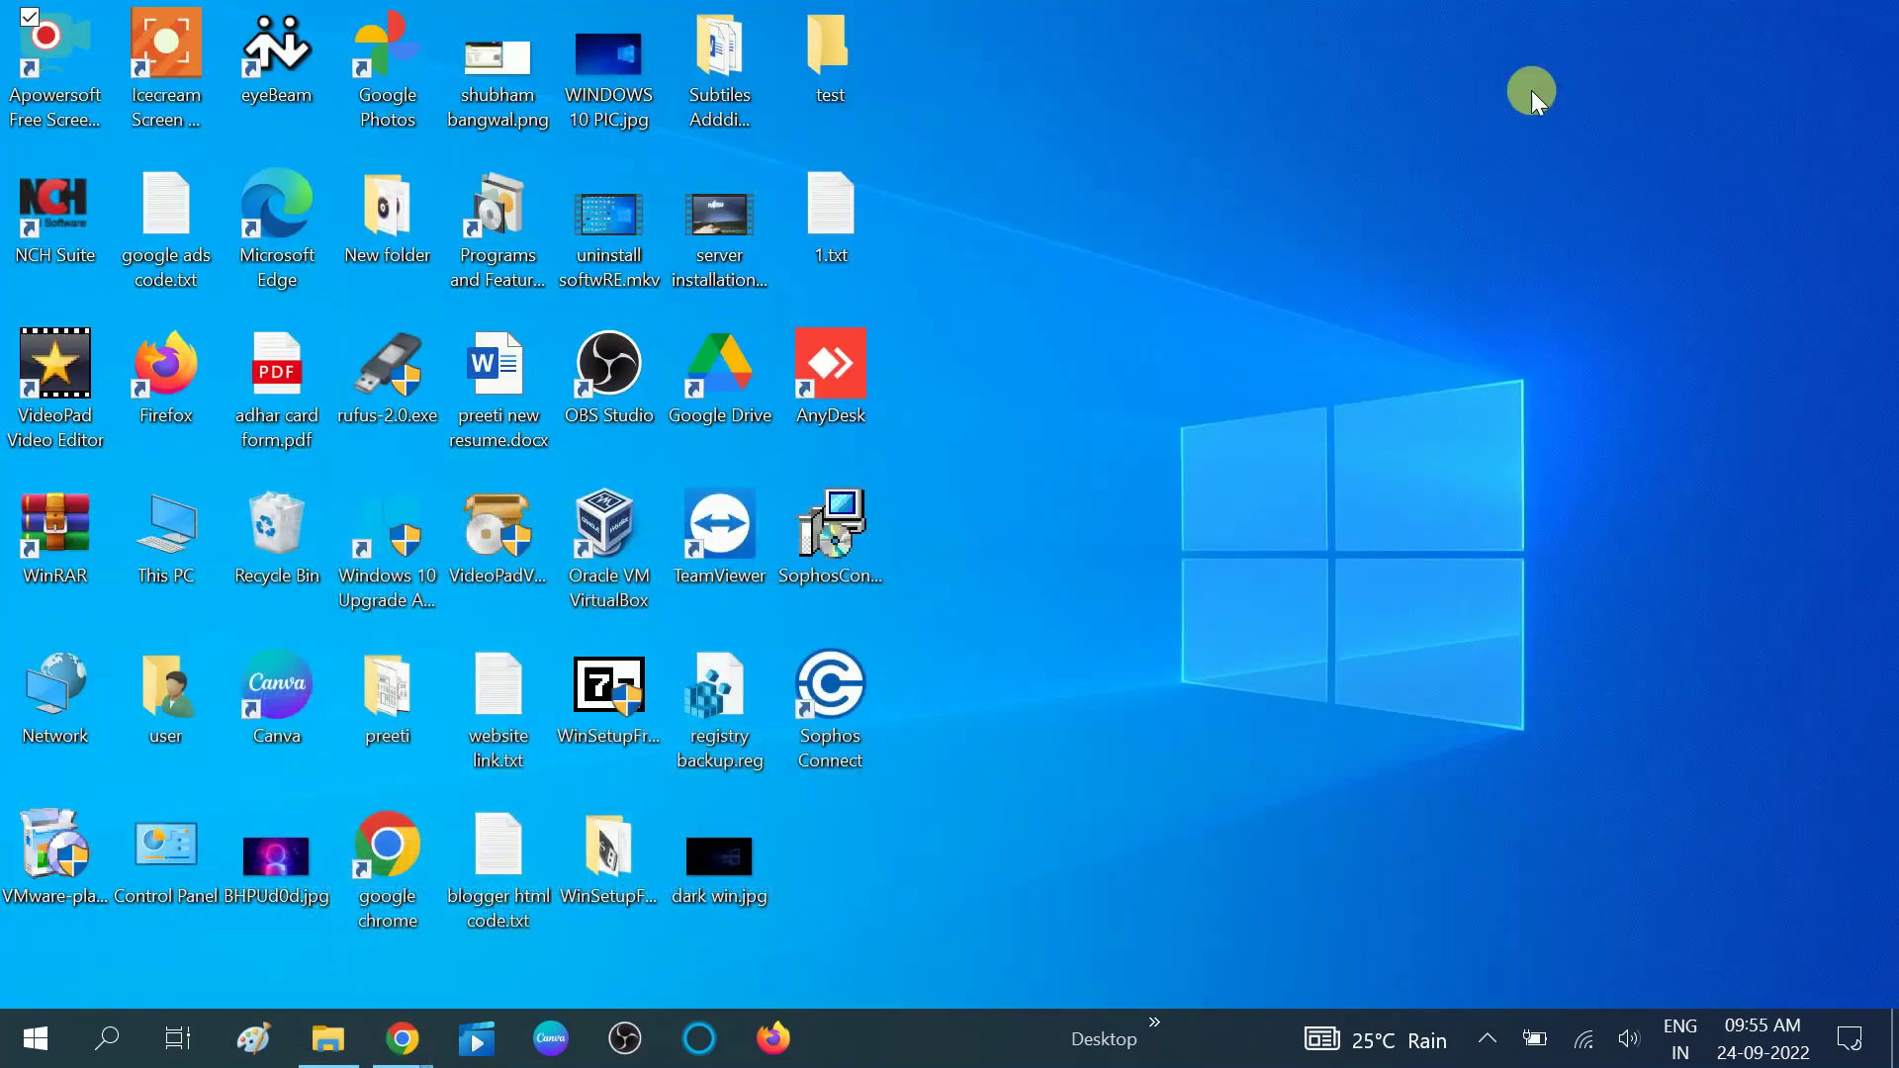
{"action": "right_click", "coordinate": [1154, 139]}
{"action": "left_click", "coordinate": [1227, 272]}
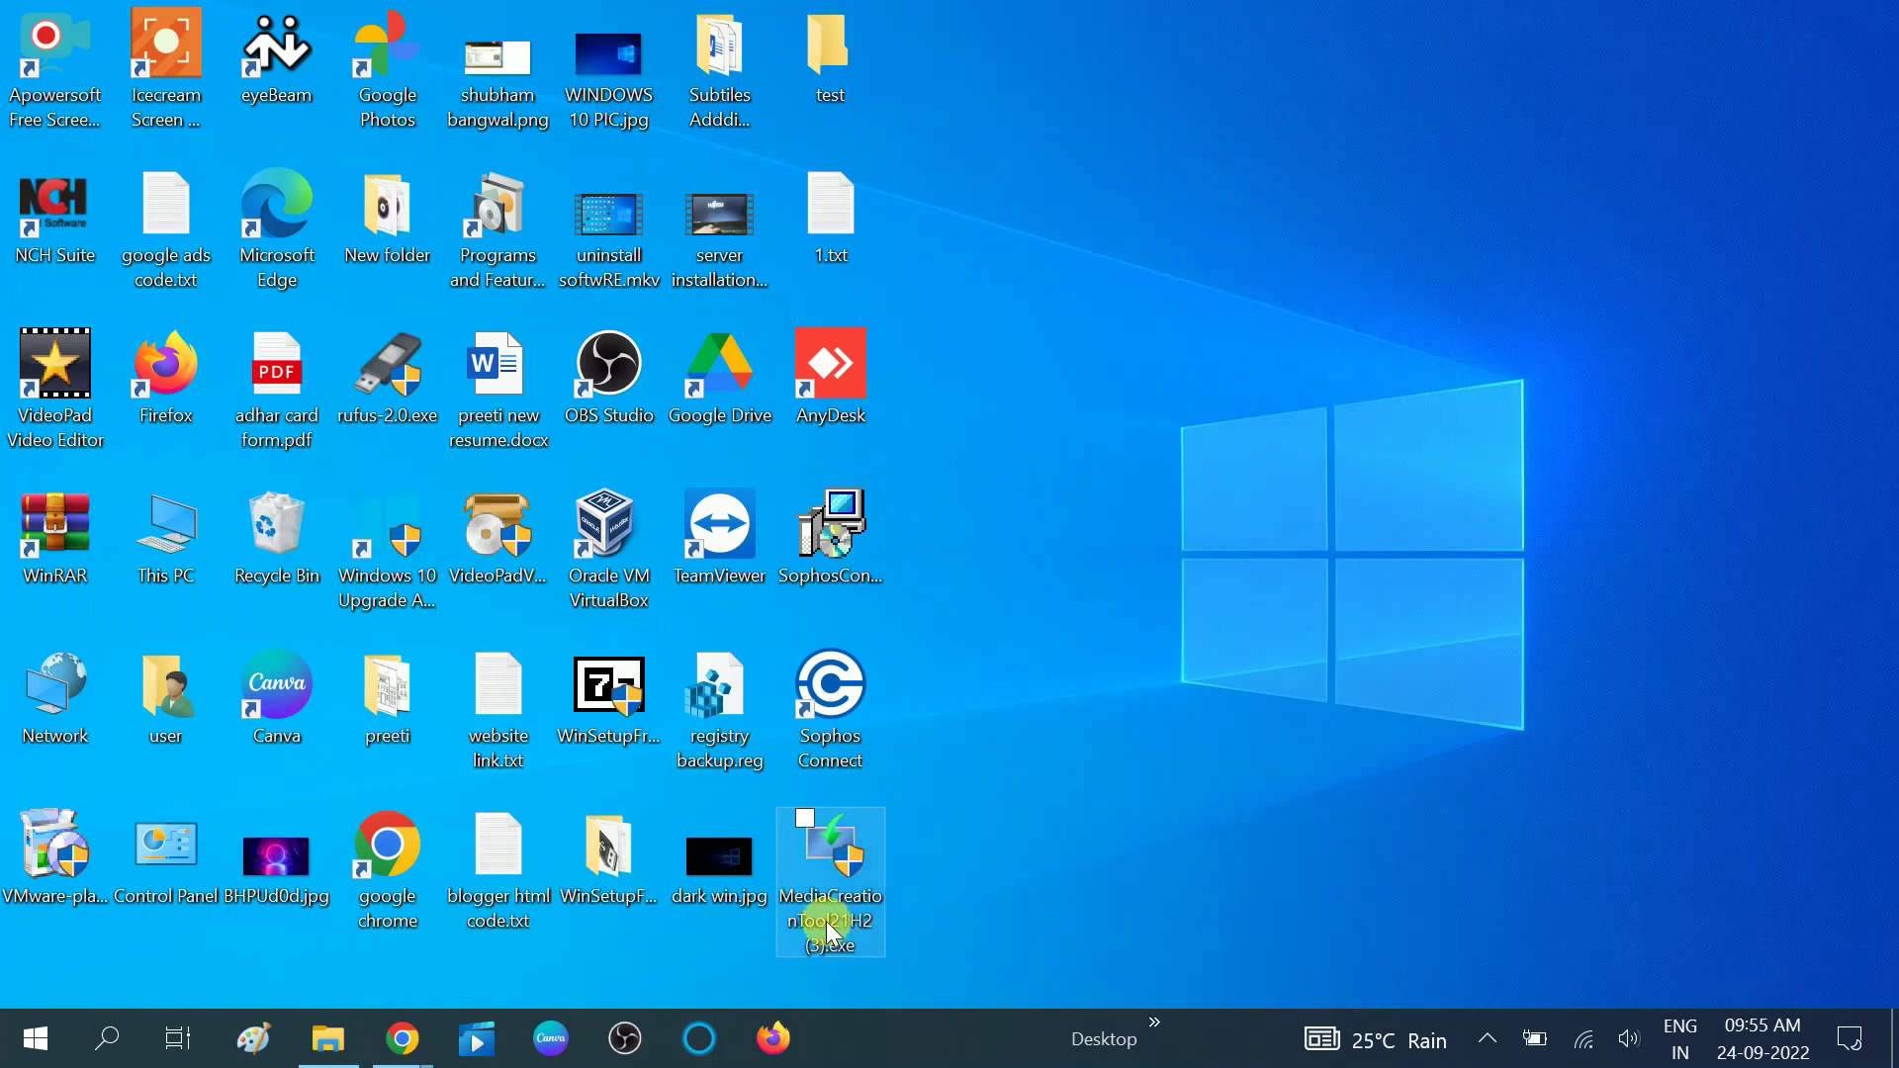
Step: Reposition MediaCreationTool21H2 (3).exe directly above AnyDesk on the desktop and run it
{"action": "left_click_drag", "start_coordinate": [940, 752], "coordinate": [1154, 378]}
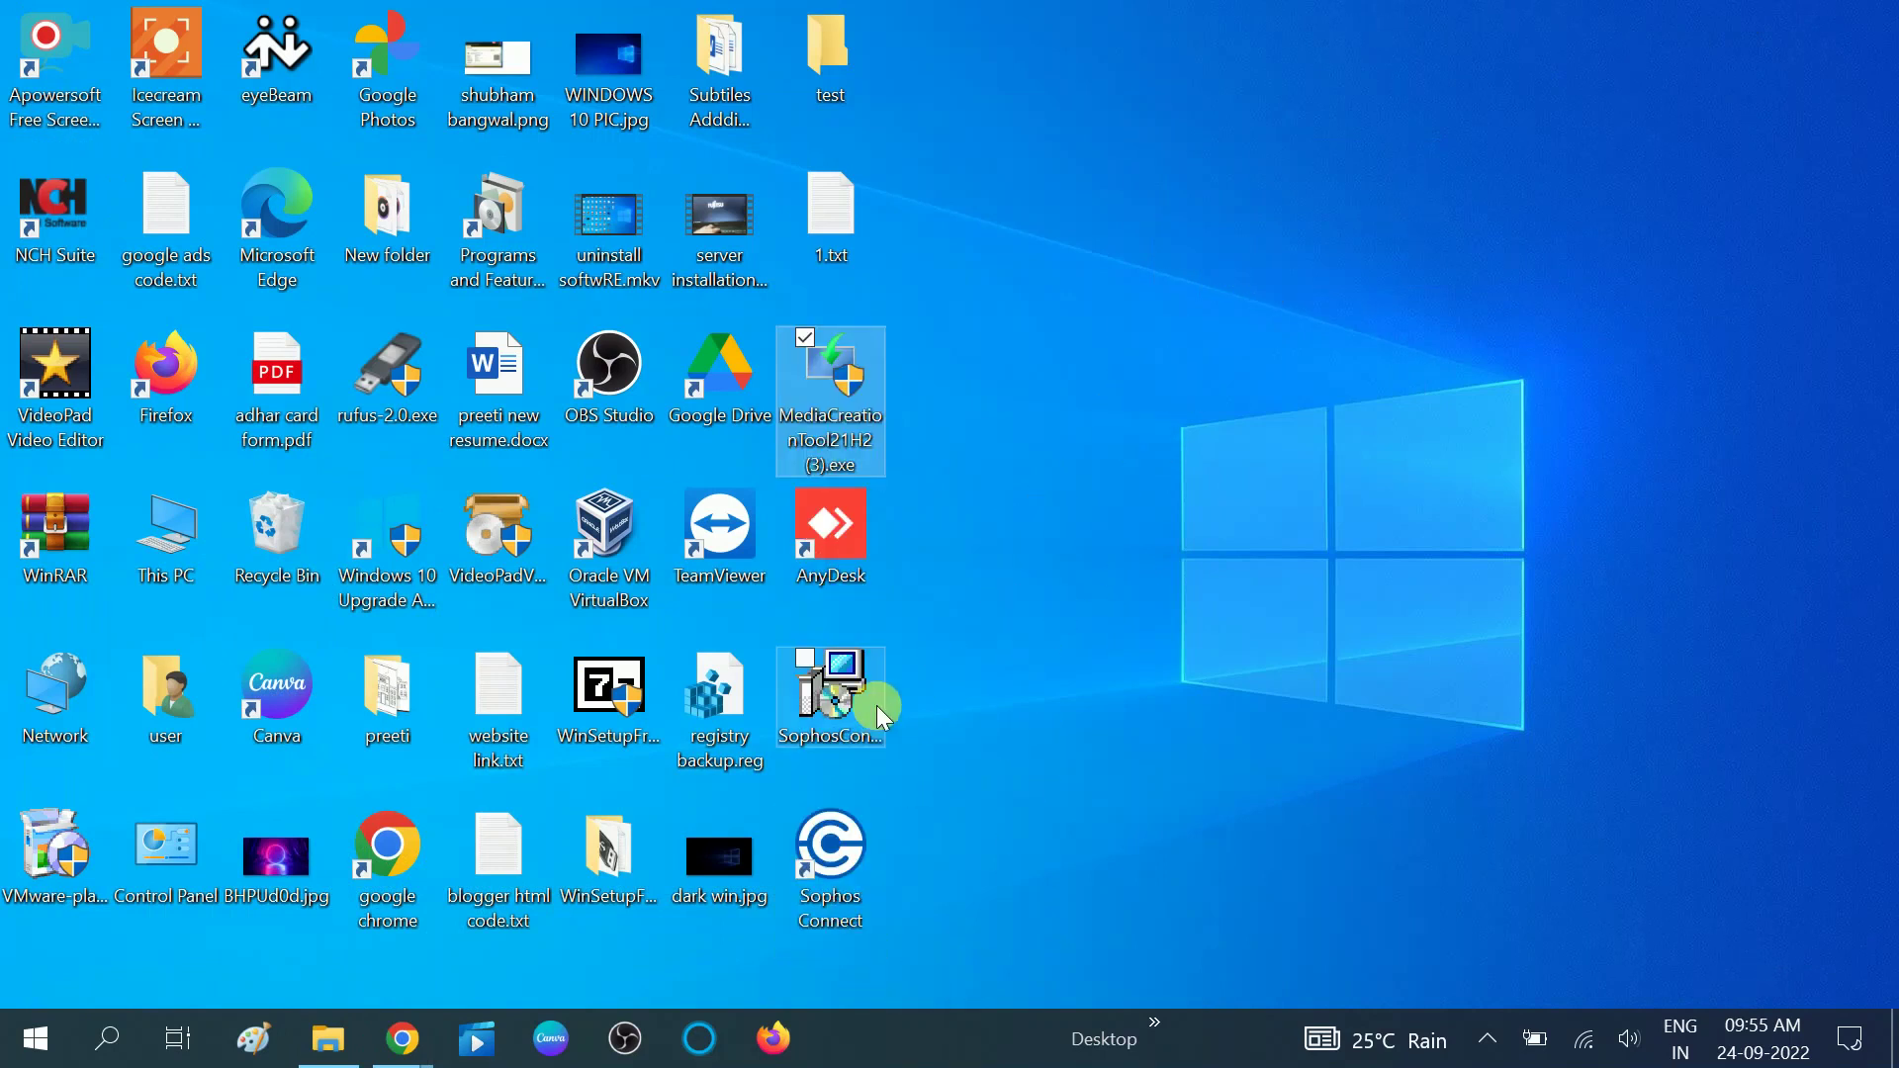
{"action": "left_click", "coordinate": [871, 435]}
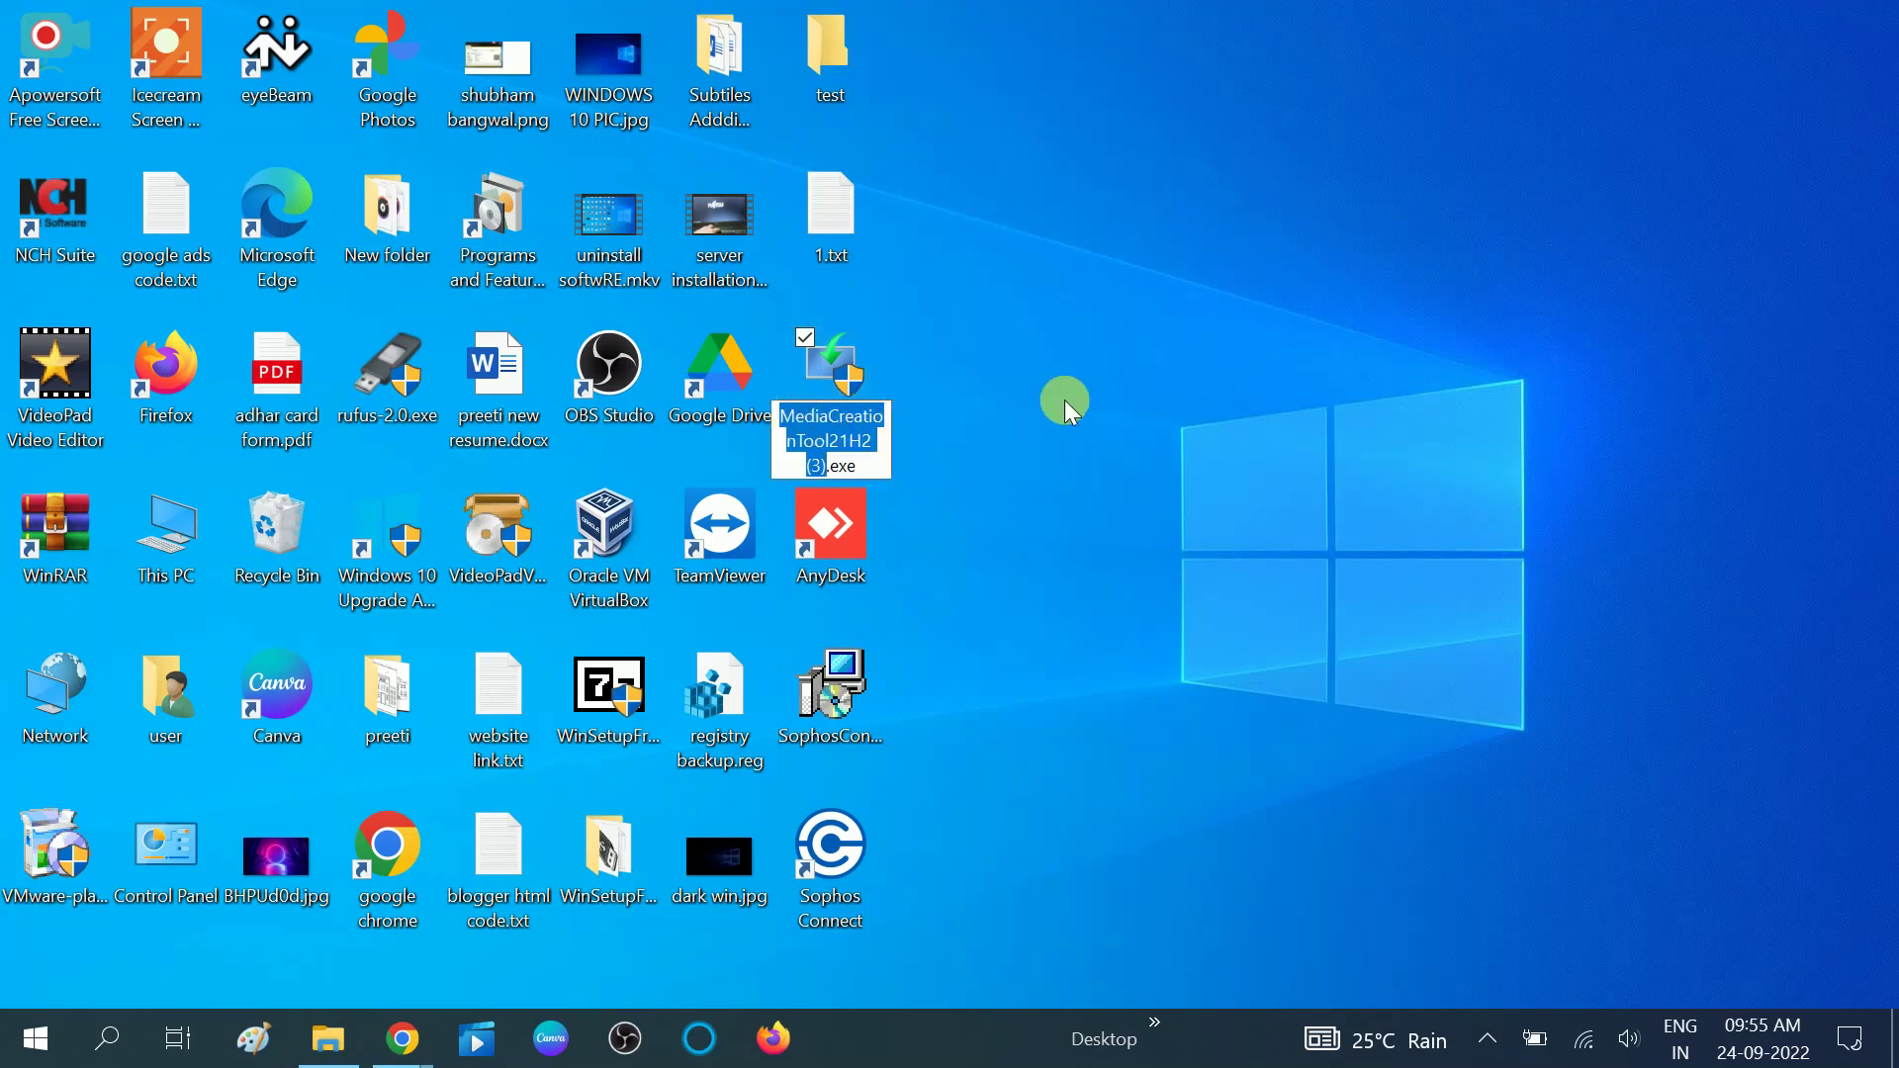
{"action": "left_click", "coordinate": [1064, 399]}
{"action": "left_click", "coordinate": [843, 397]}
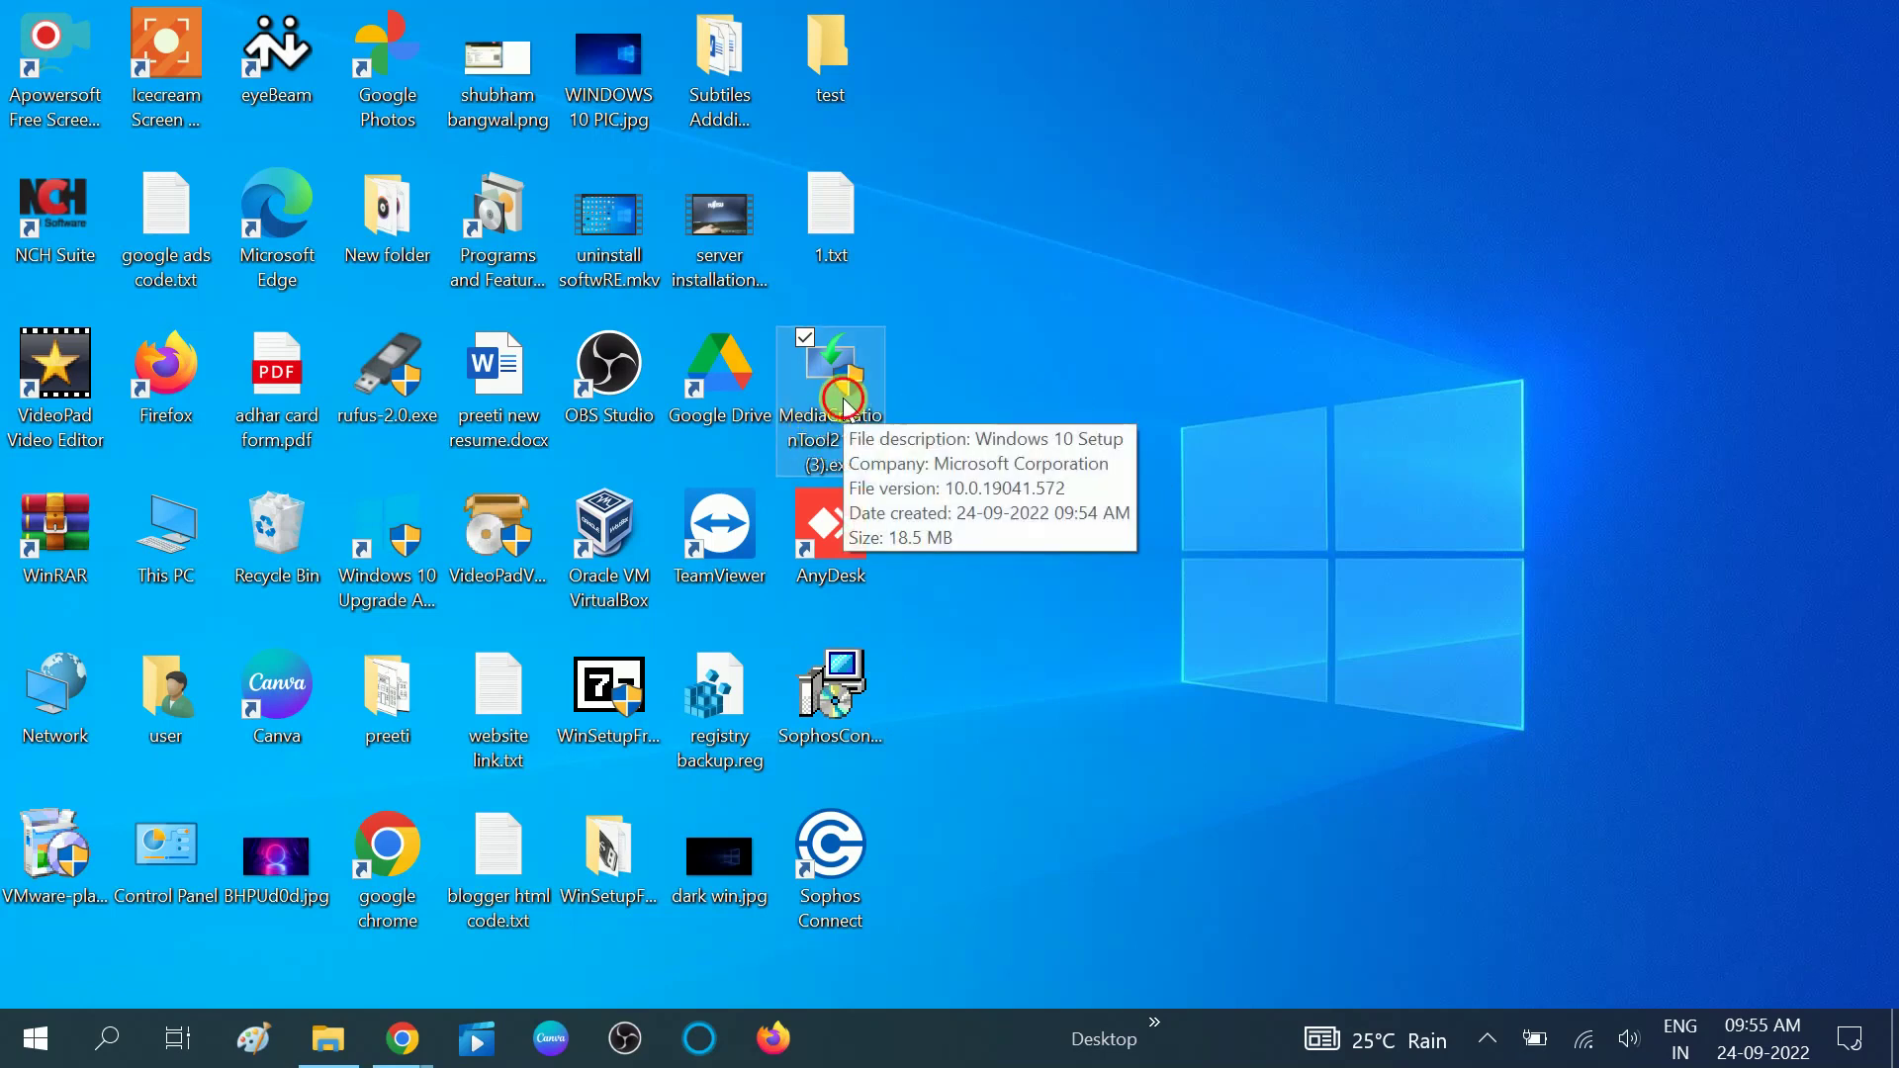
{"action": "double_click", "coordinate": [843, 397]}
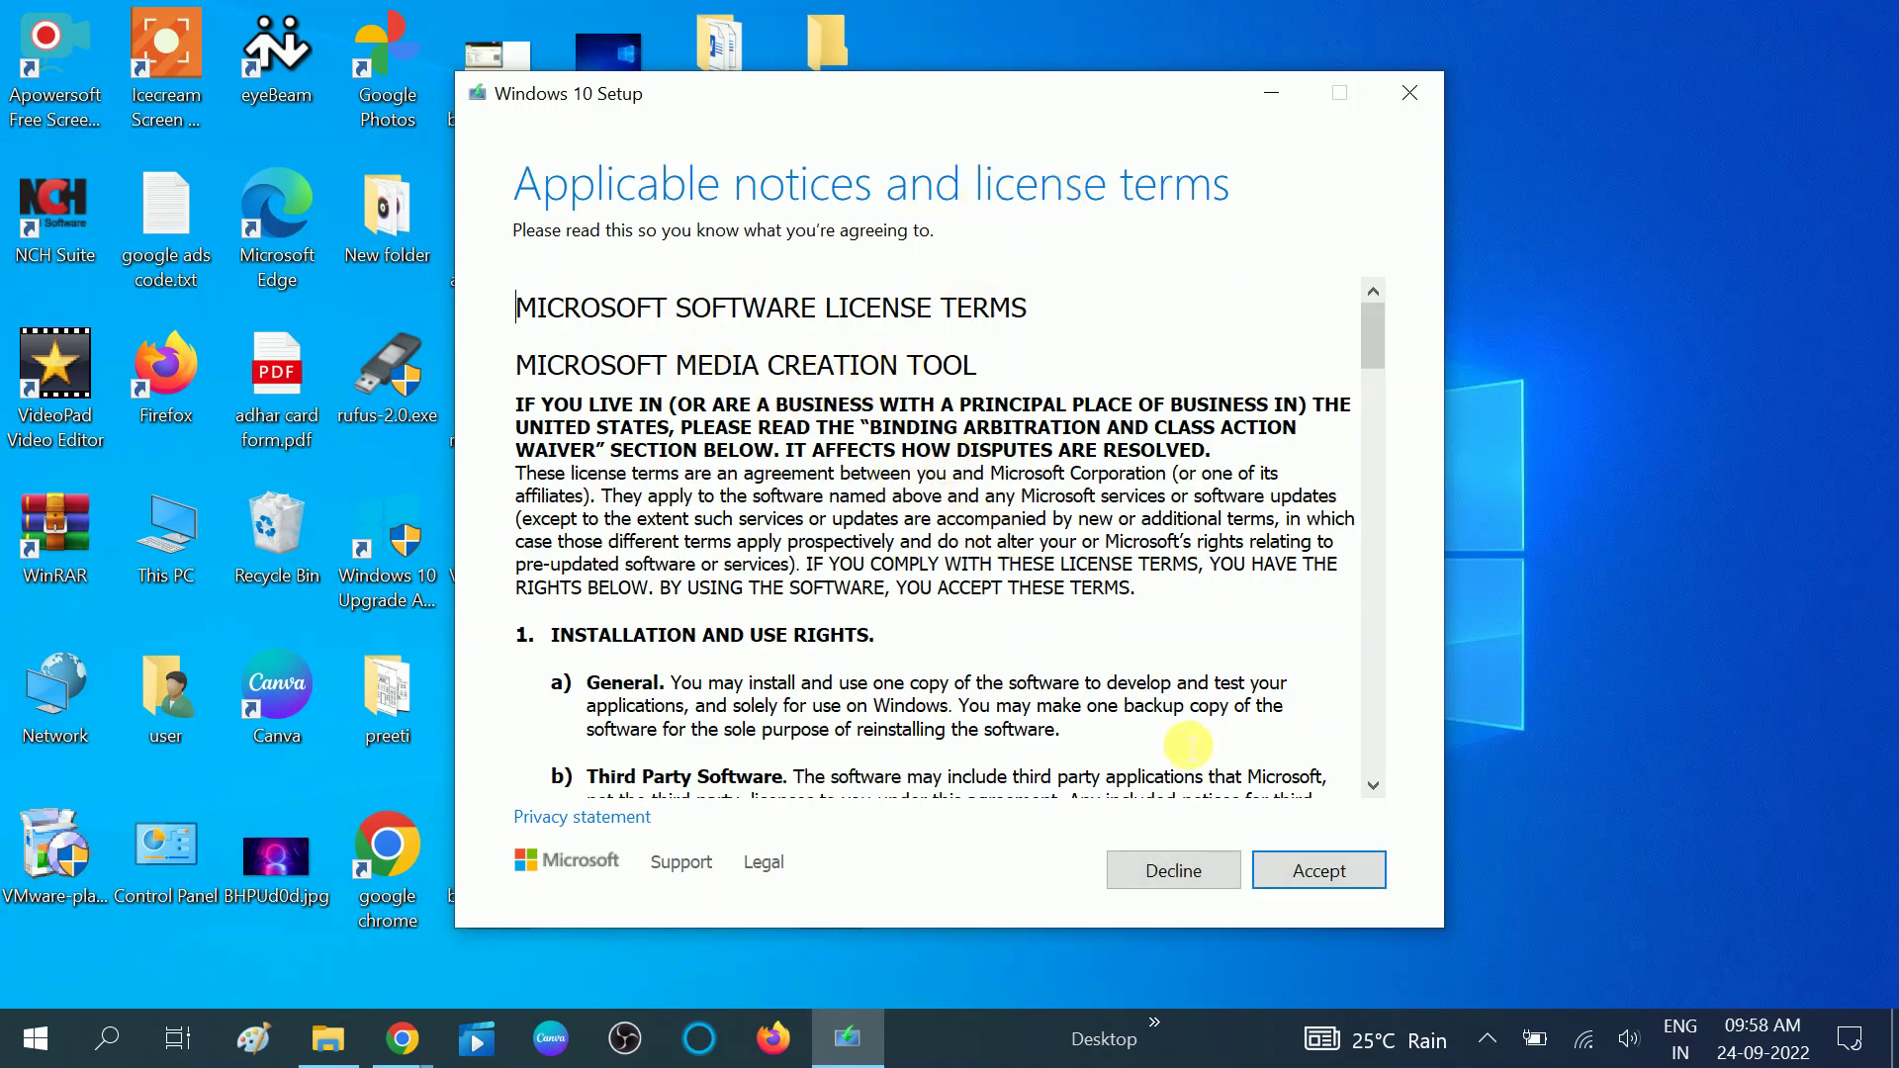
Step: Accept the license terms and choose to create installation media (USB flash drive, DVD, or ISO file) for another PC
{"action": "left_click", "coordinate": [1324, 875]}
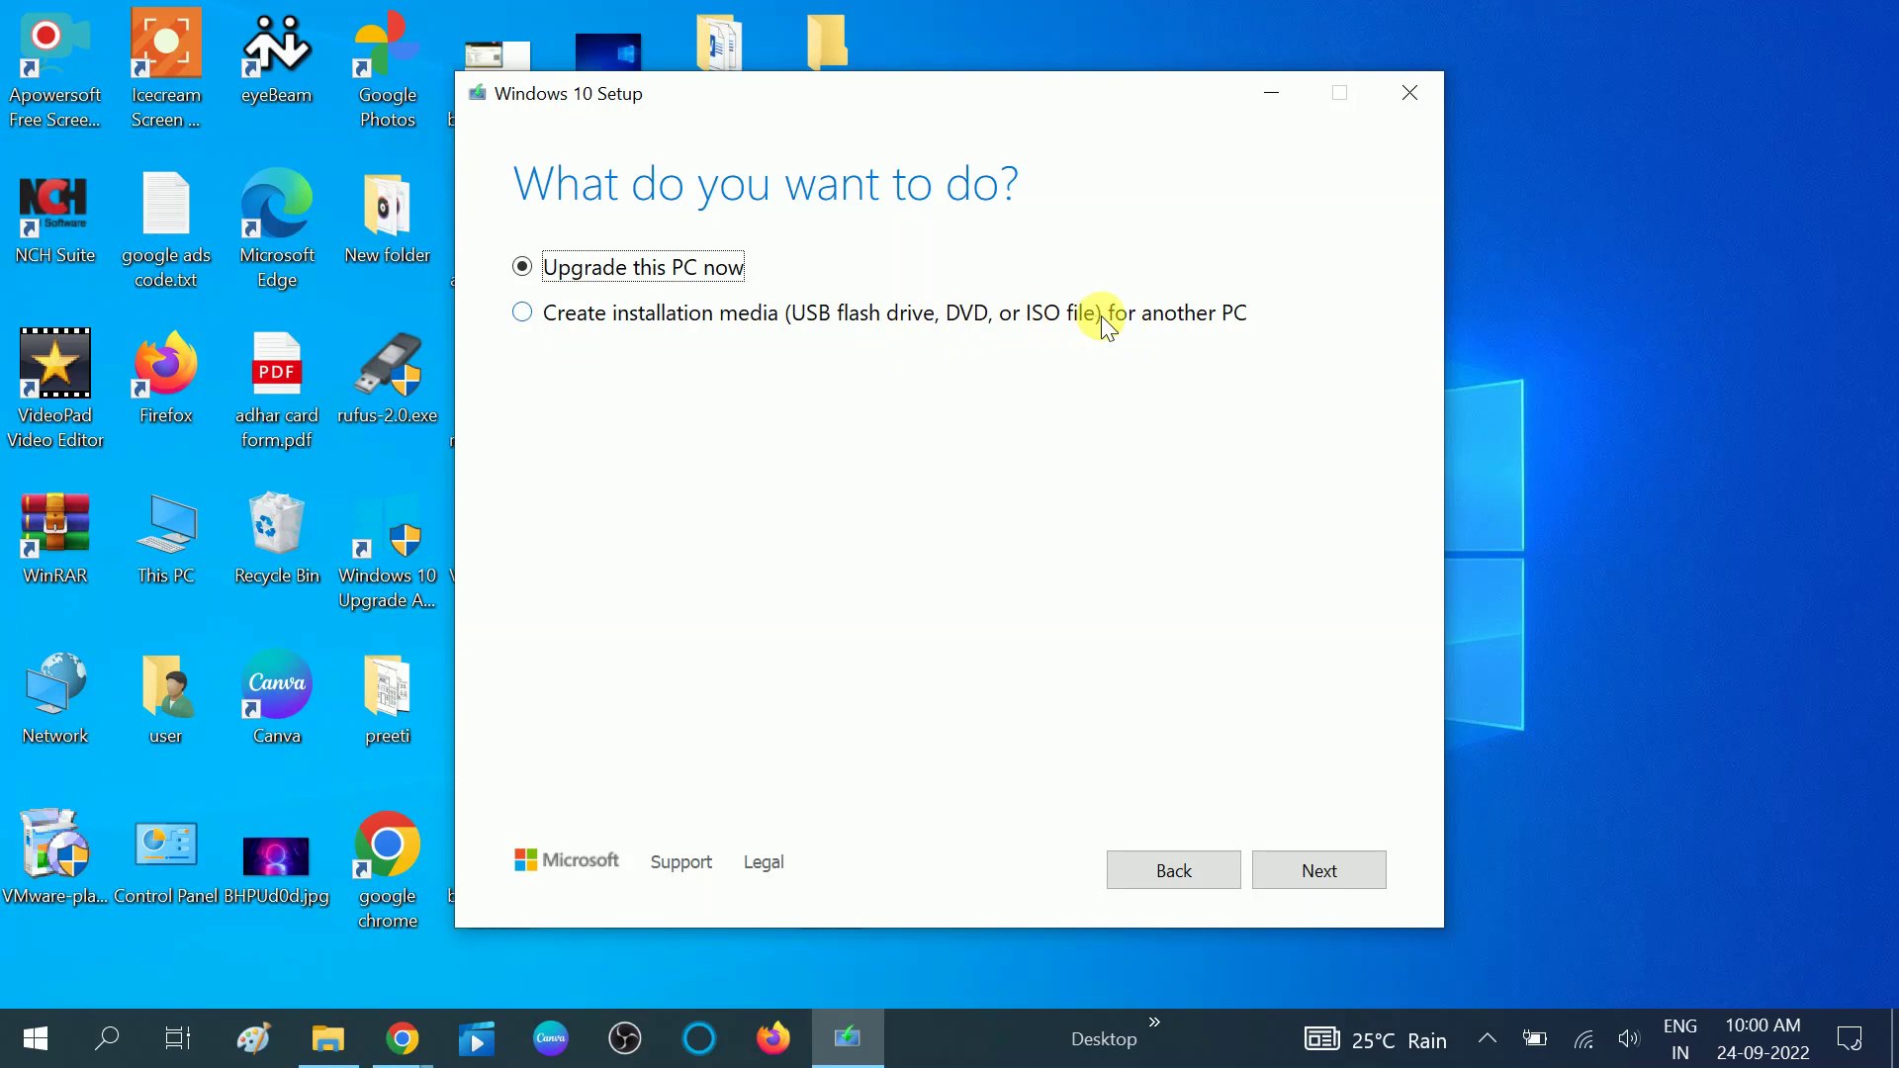
{"action": "left_click", "coordinate": [535, 315]}
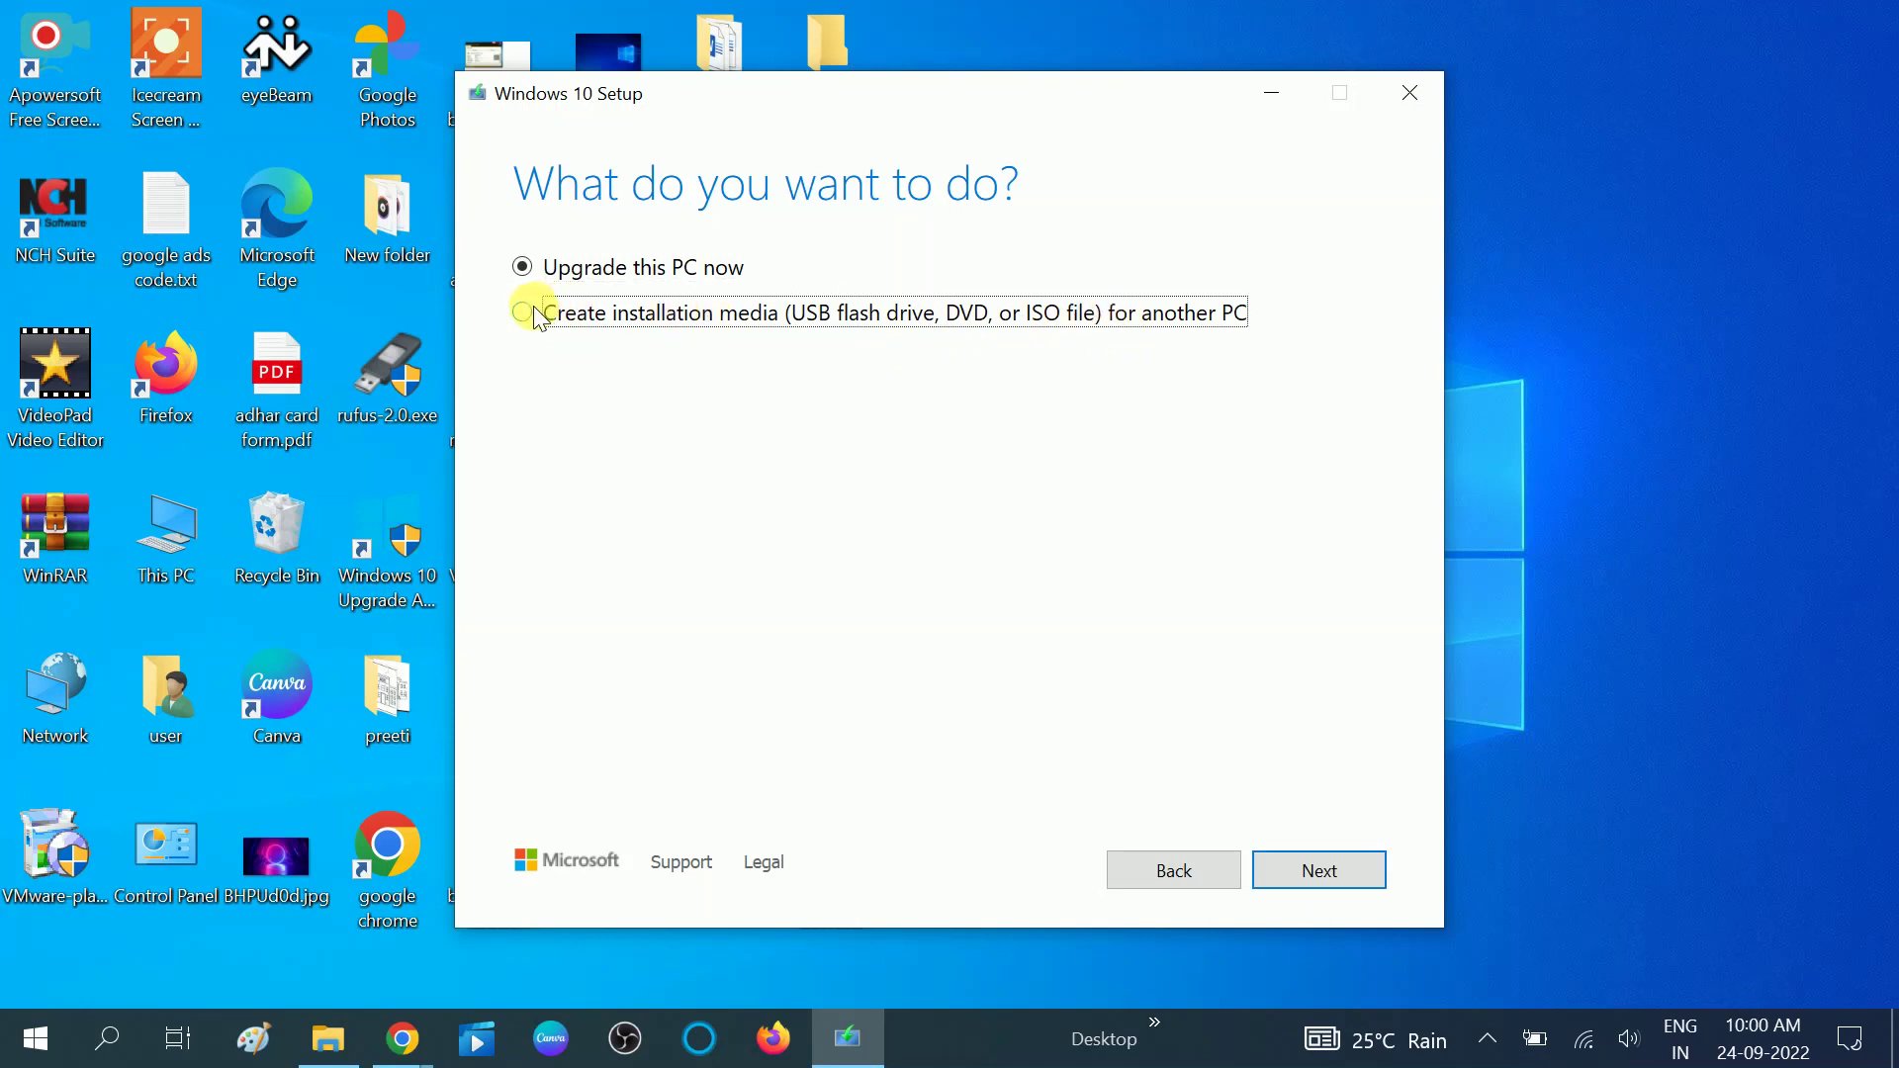
{"action": "left_click", "coordinate": [1325, 875]}
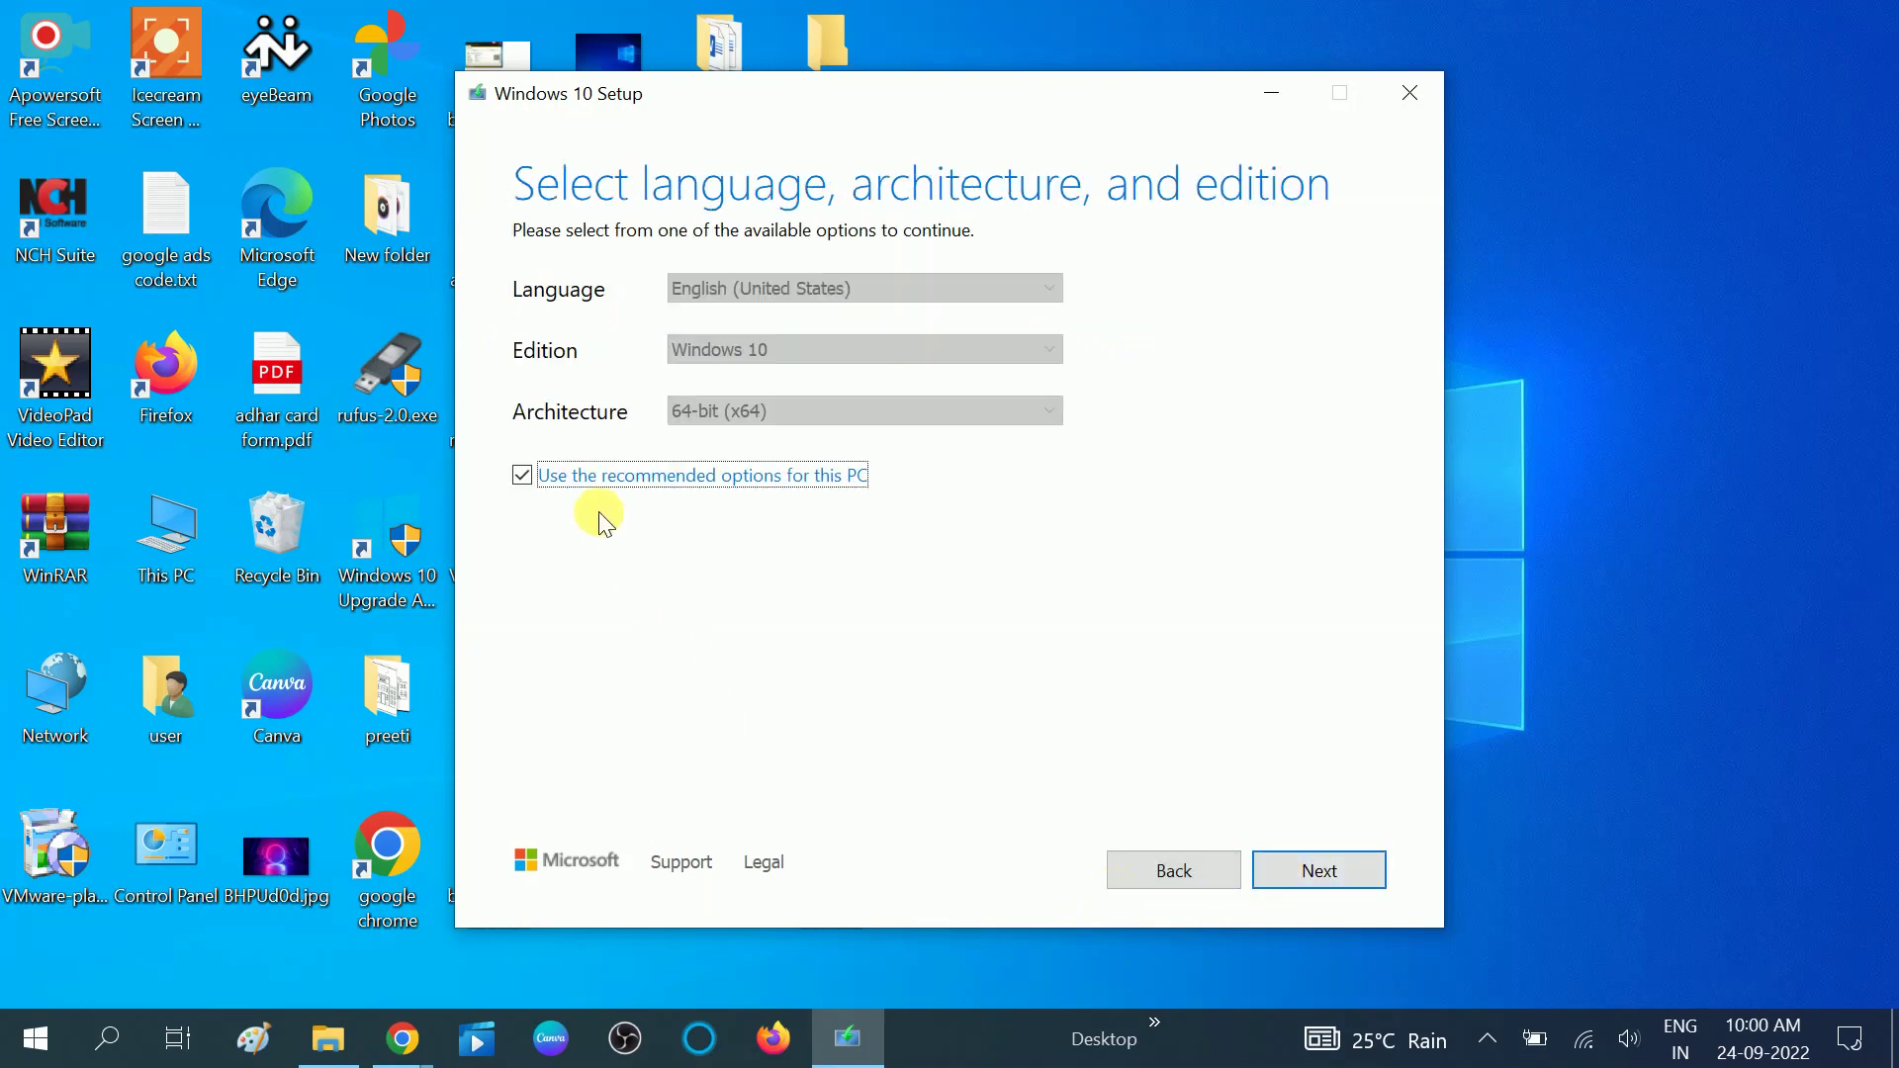
{"action": "left_click", "coordinate": [523, 476]}
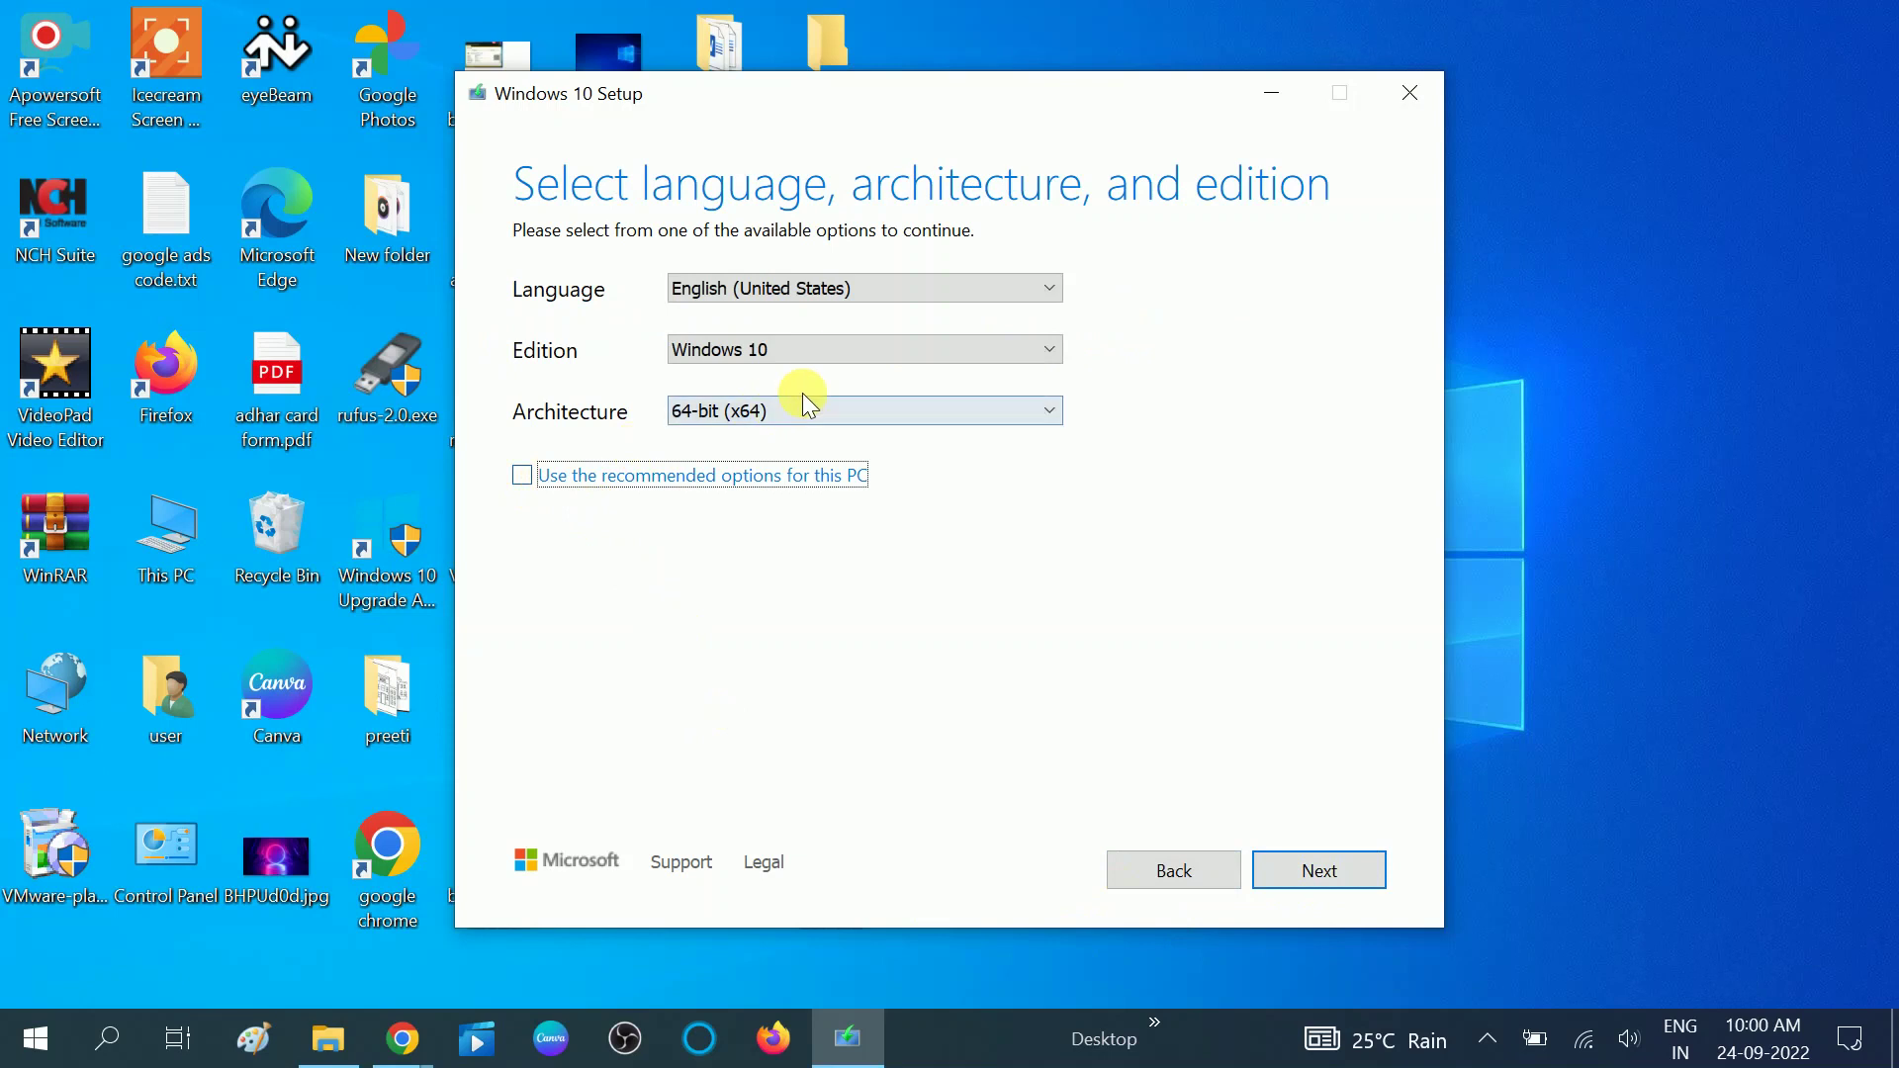
{"action": "left_click", "coordinate": [835, 412]}
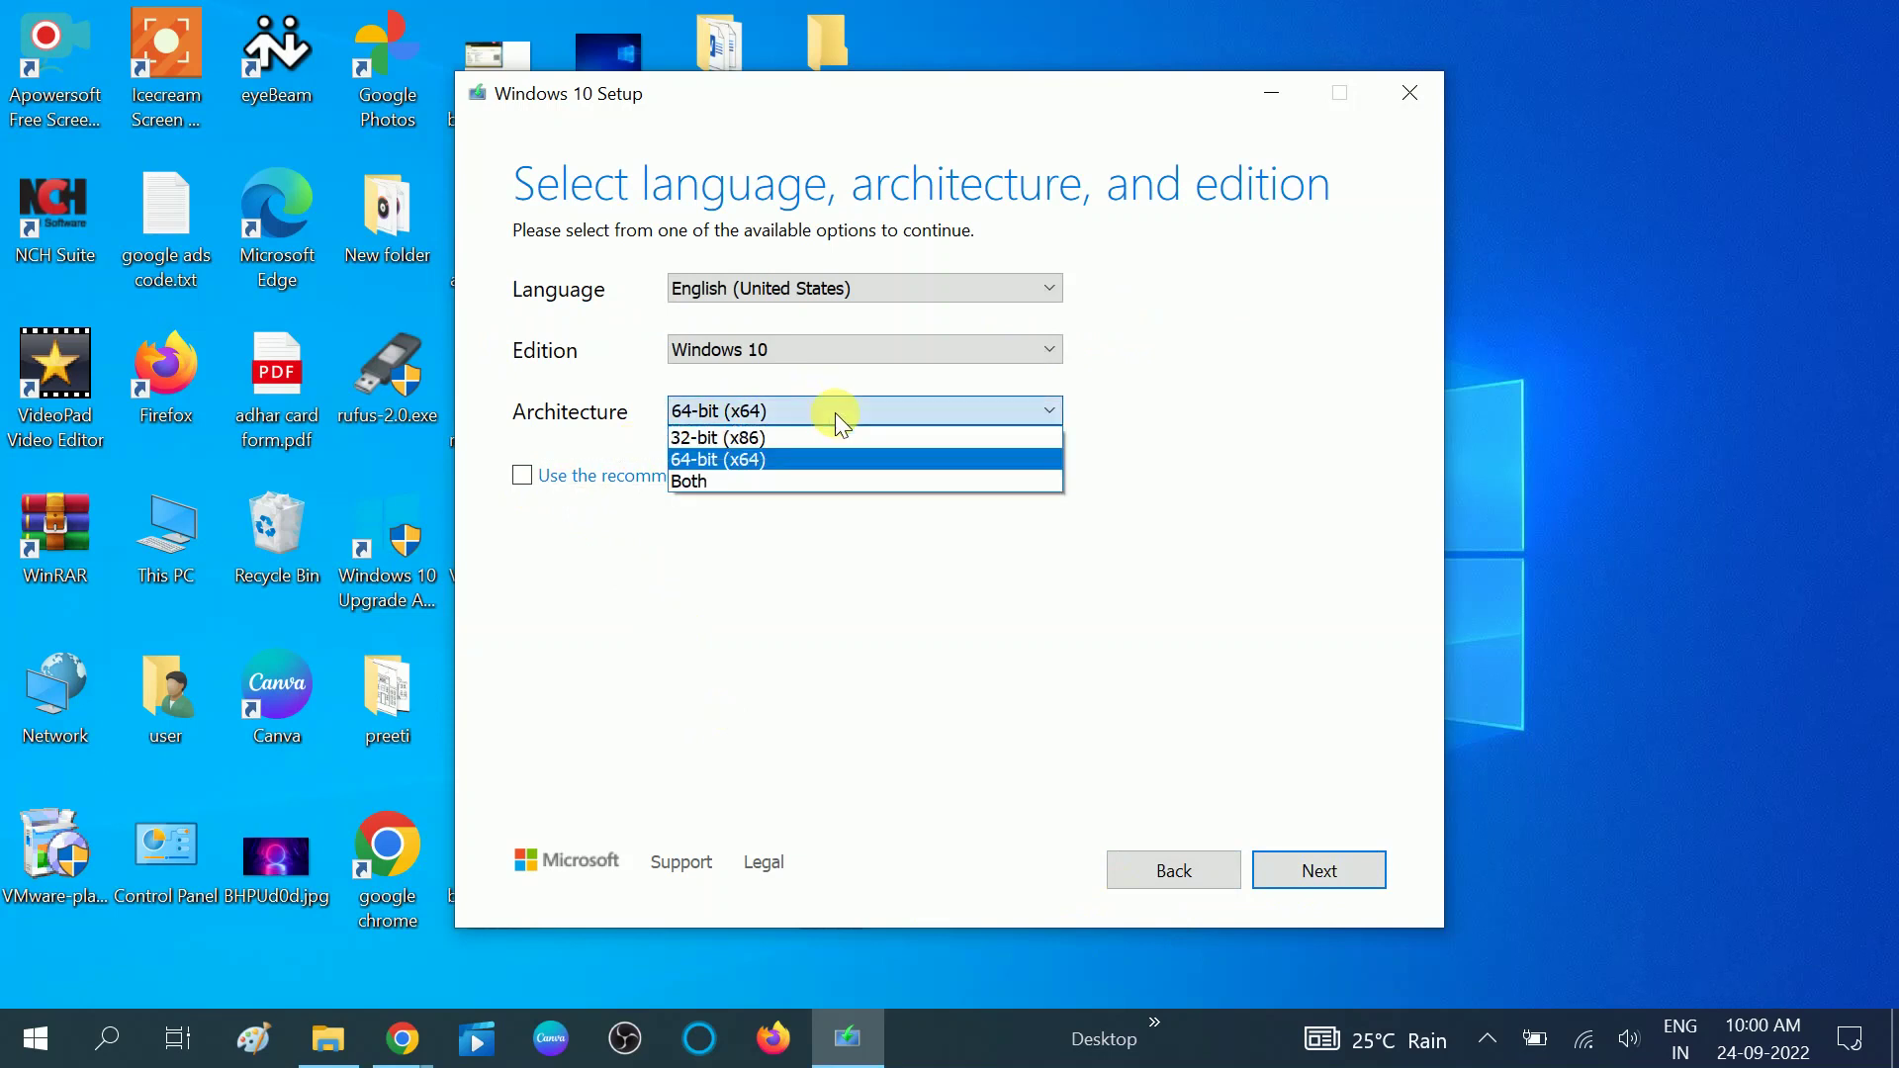
{"action": "left_click", "coordinate": [734, 460]}
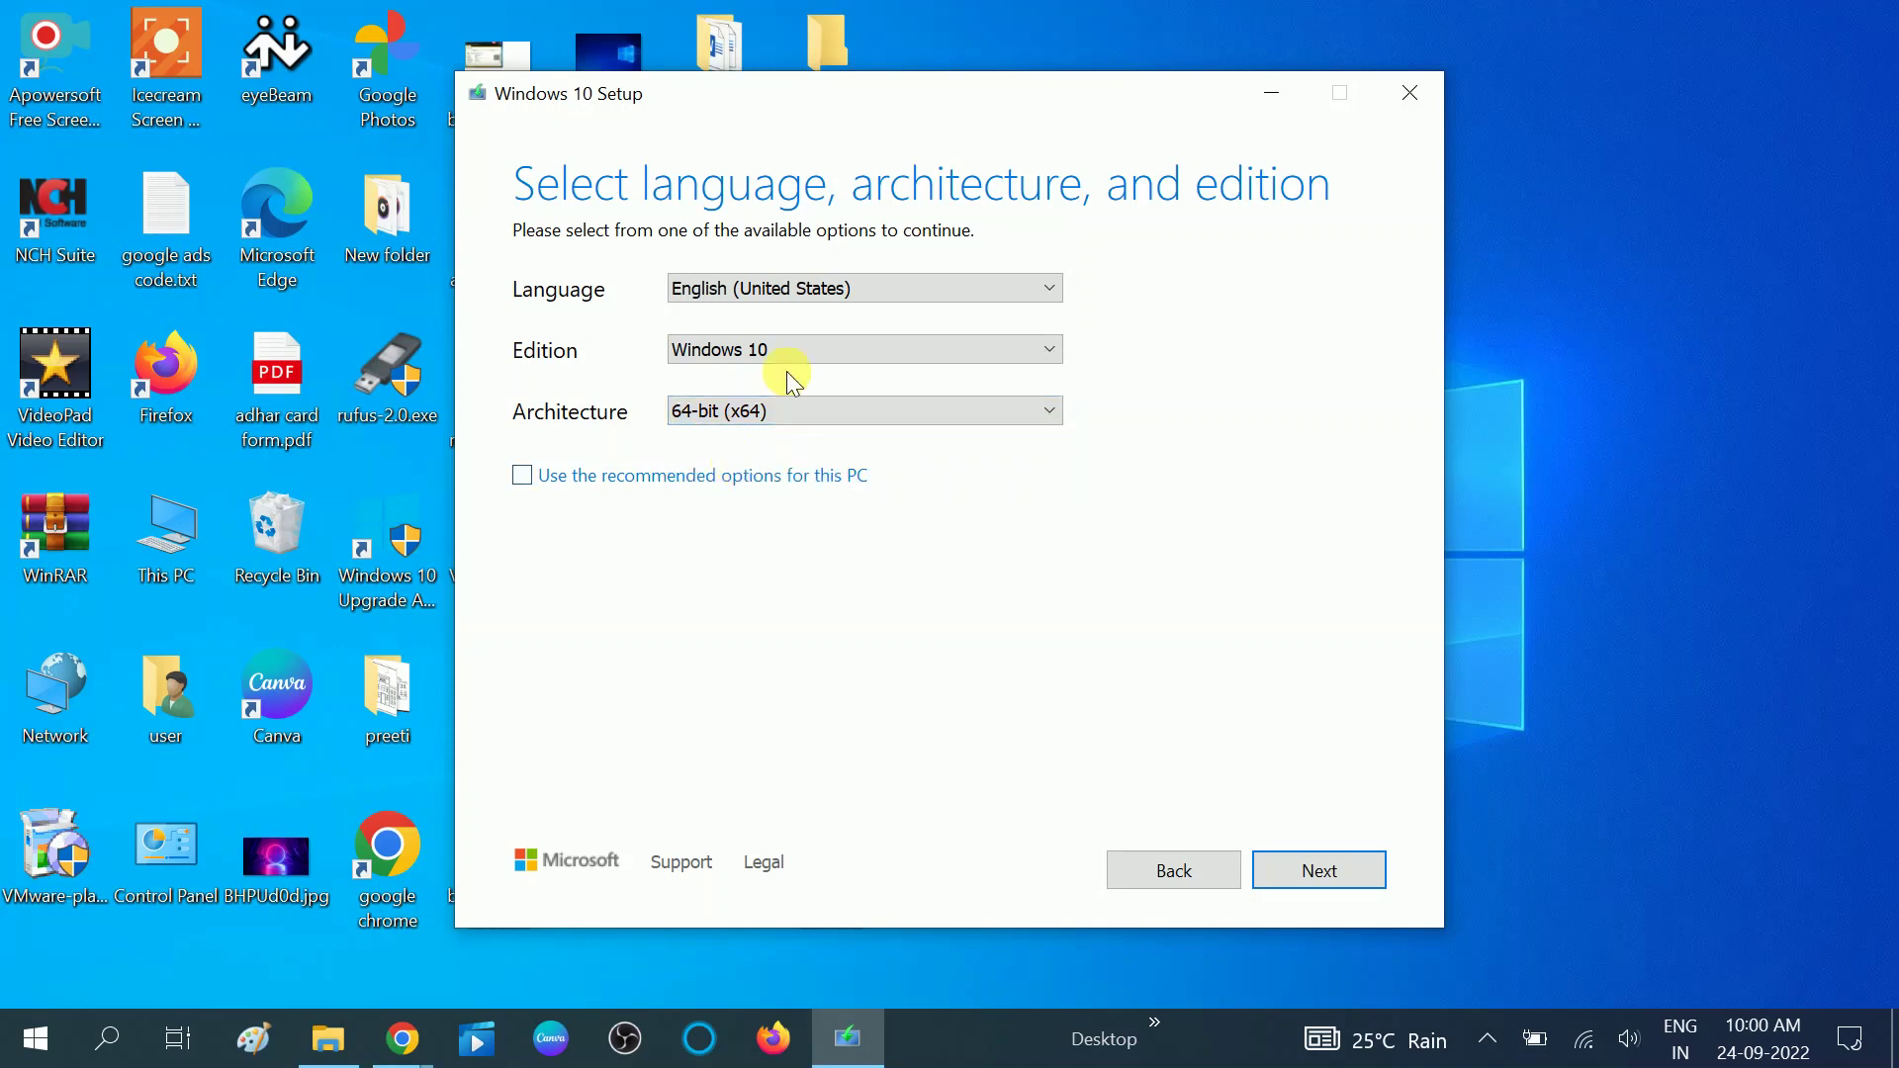
{"action": "left_click", "coordinate": [522, 477]}
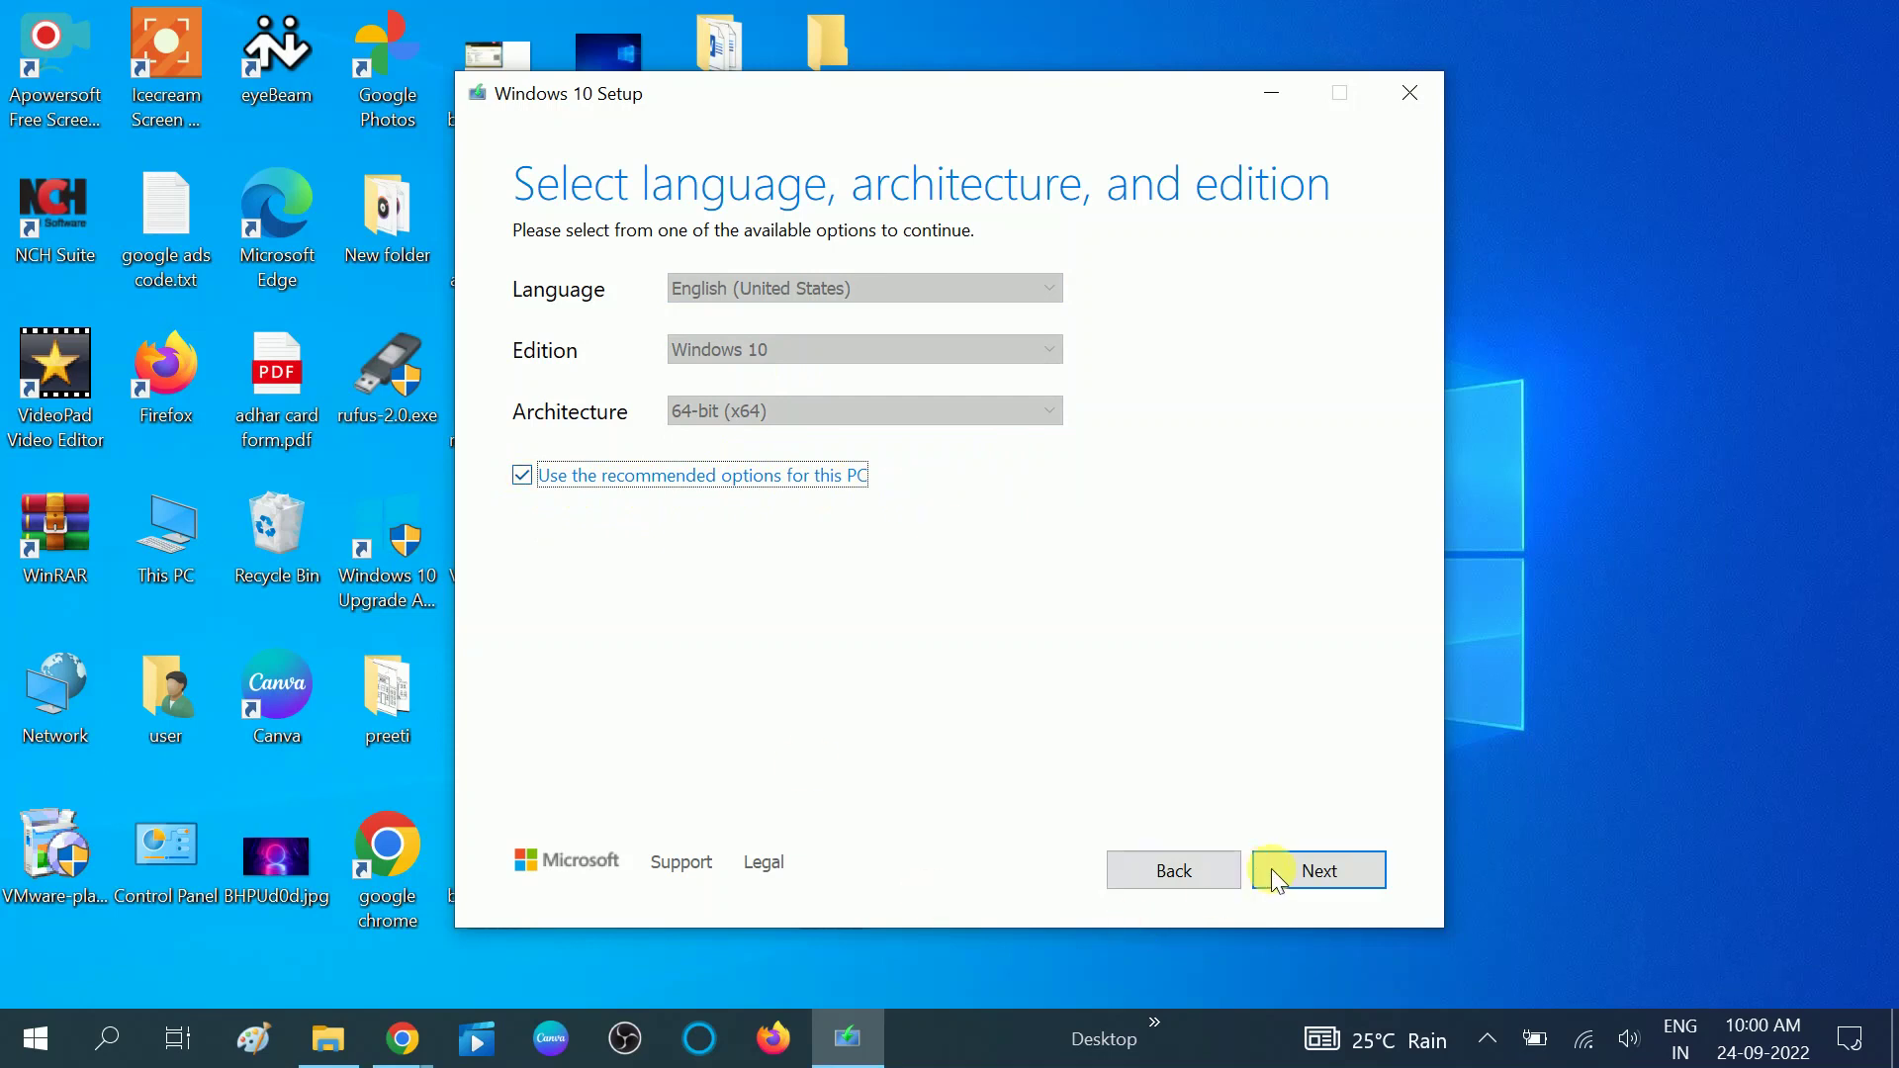
Step: Continue with the recommended options for this PC and use a USB flash drive as the installation media
{"action": "left_click", "coordinate": [1315, 869]}
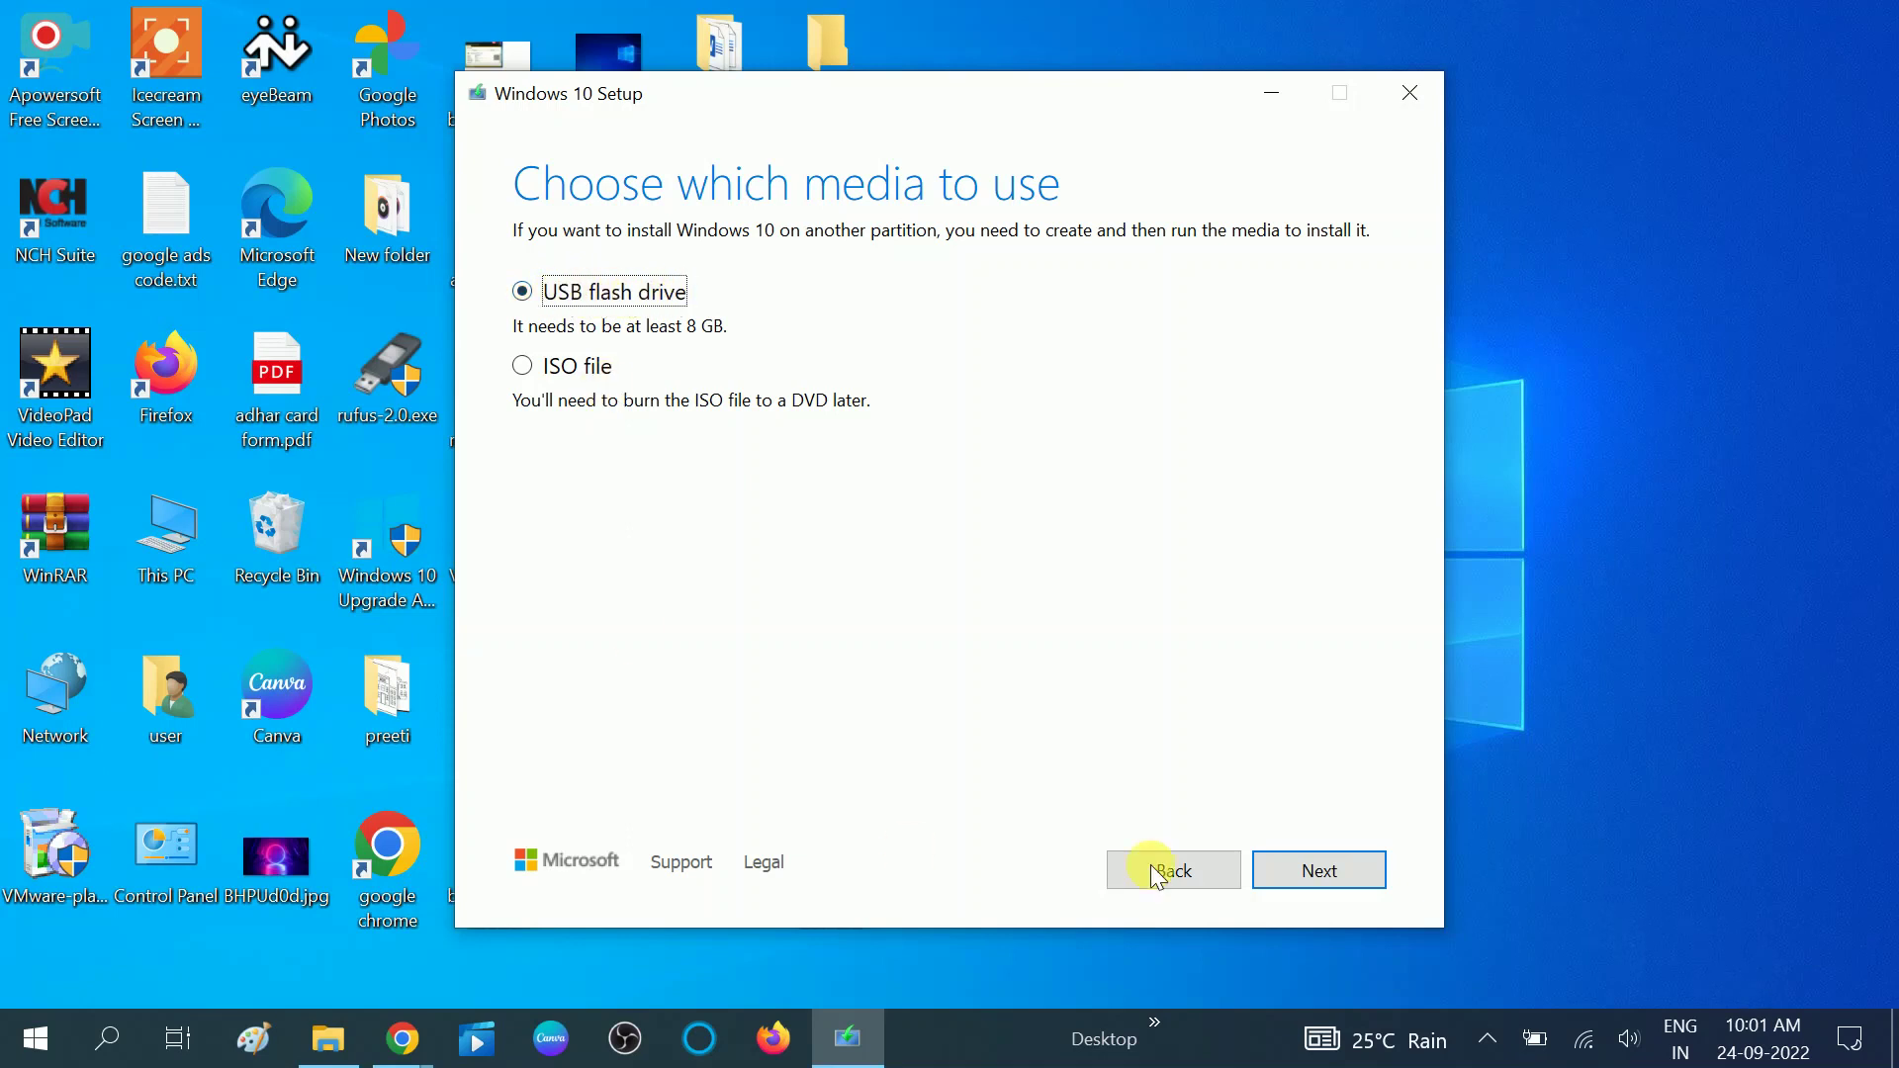
{"action": "left_click", "coordinate": [1336, 872]}
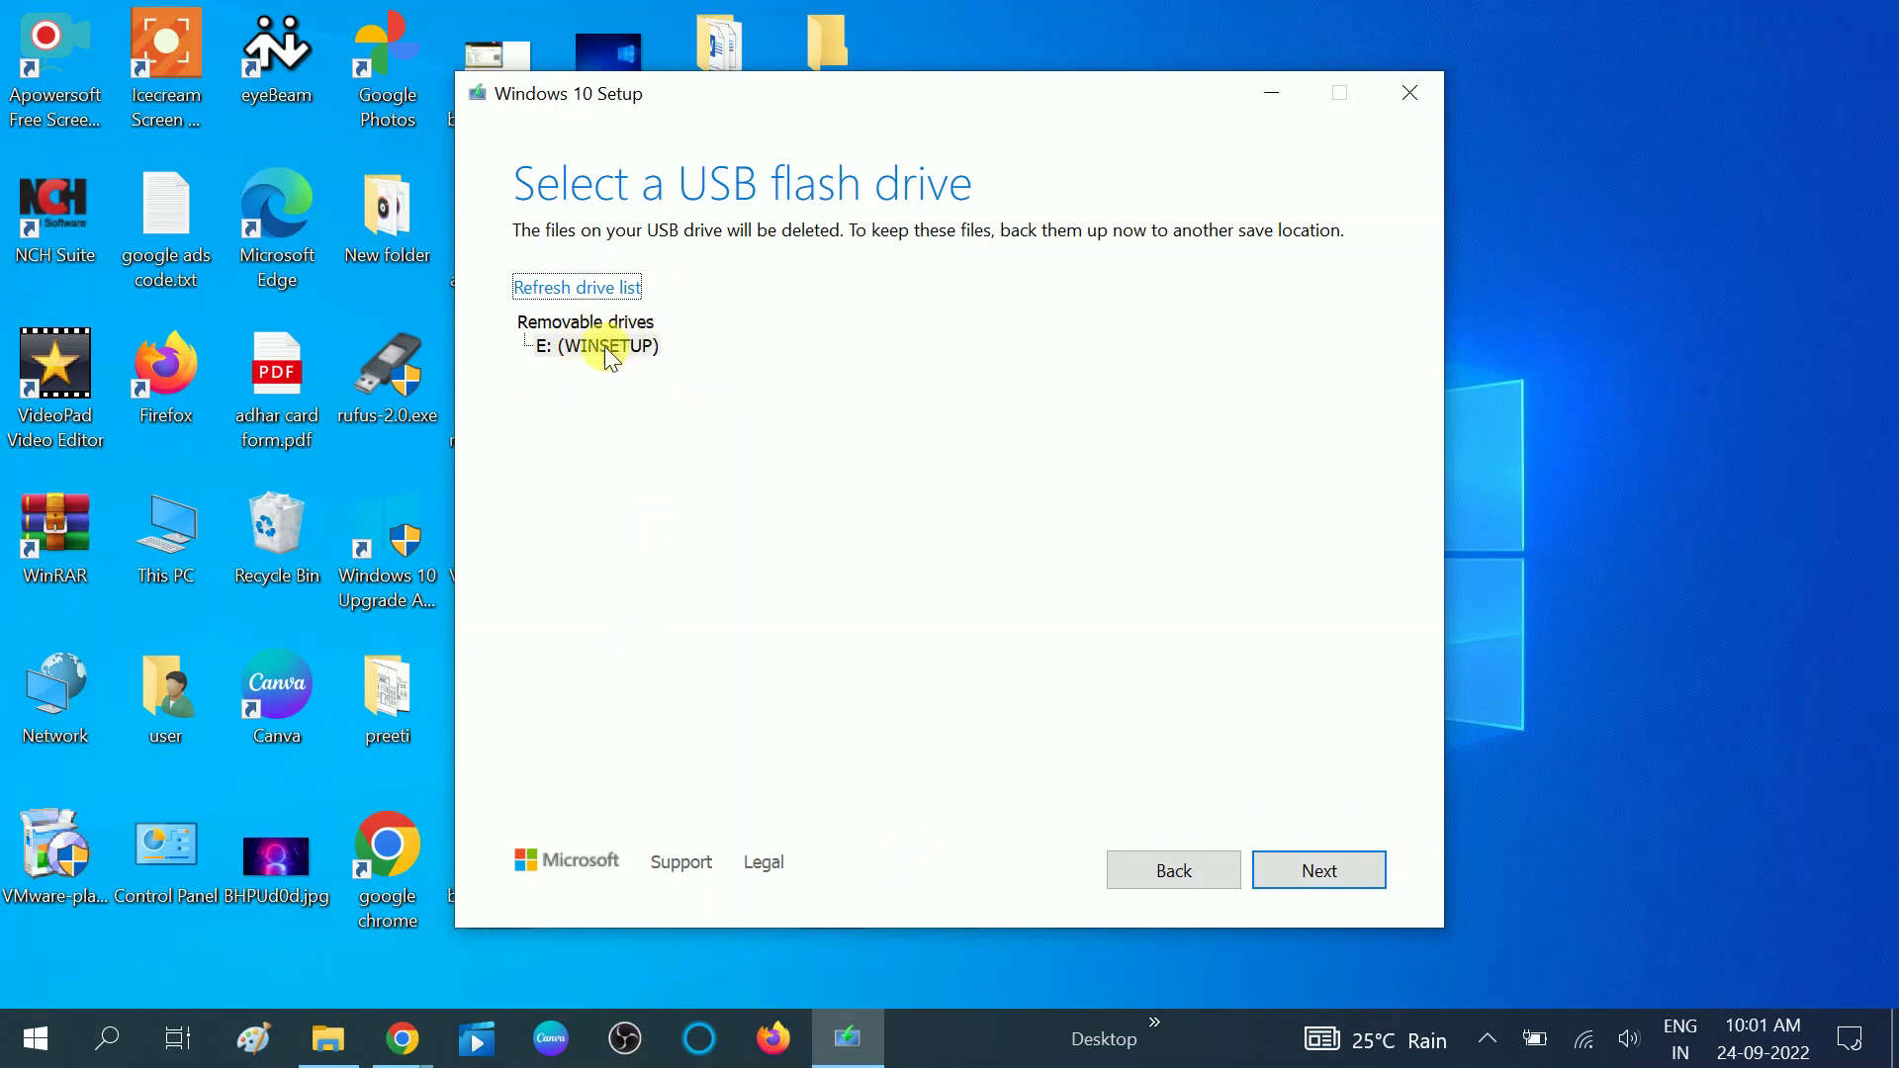
Step: Check the WINSETUP (E:) drive under This PC and continue Windows 10 Setup with it as the target USB flash drive
{"action": "left_click", "coordinate": [328, 1037]}
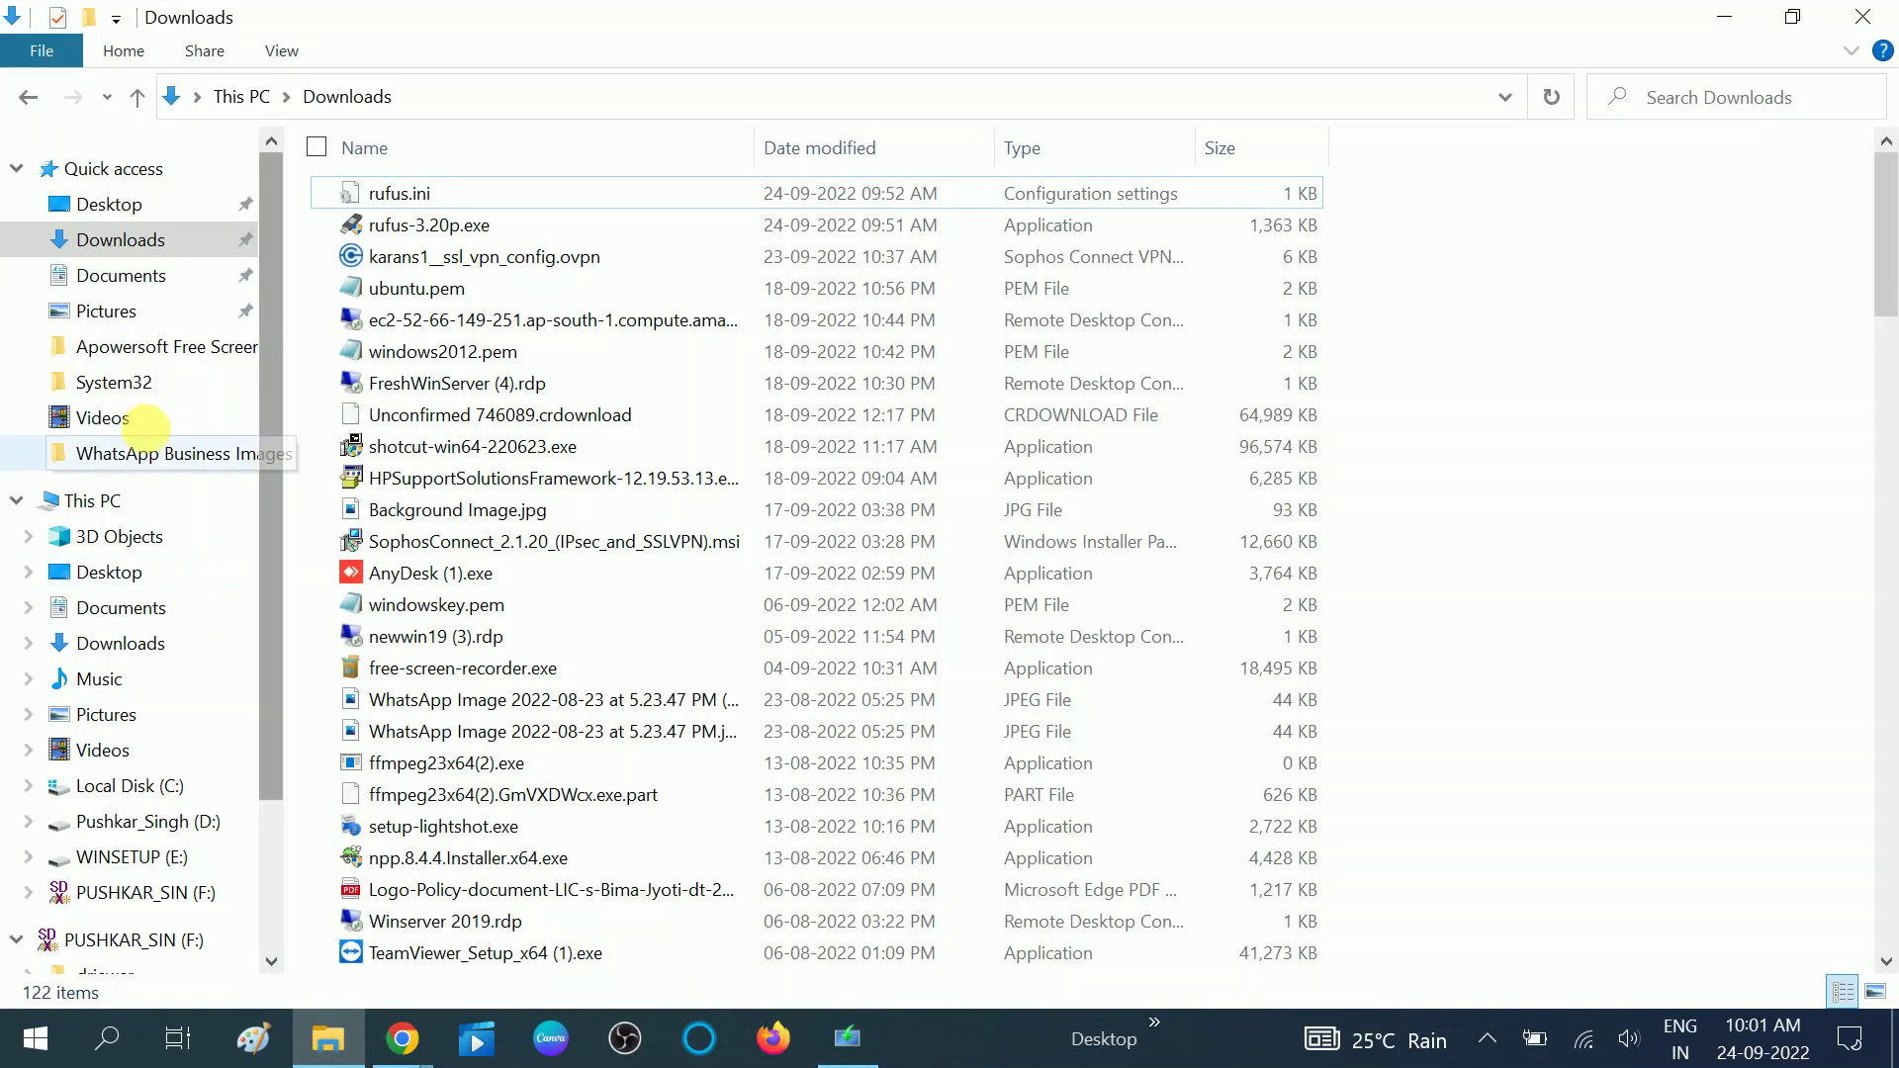
{"action": "left_click", "coordinate": [115, 500]}
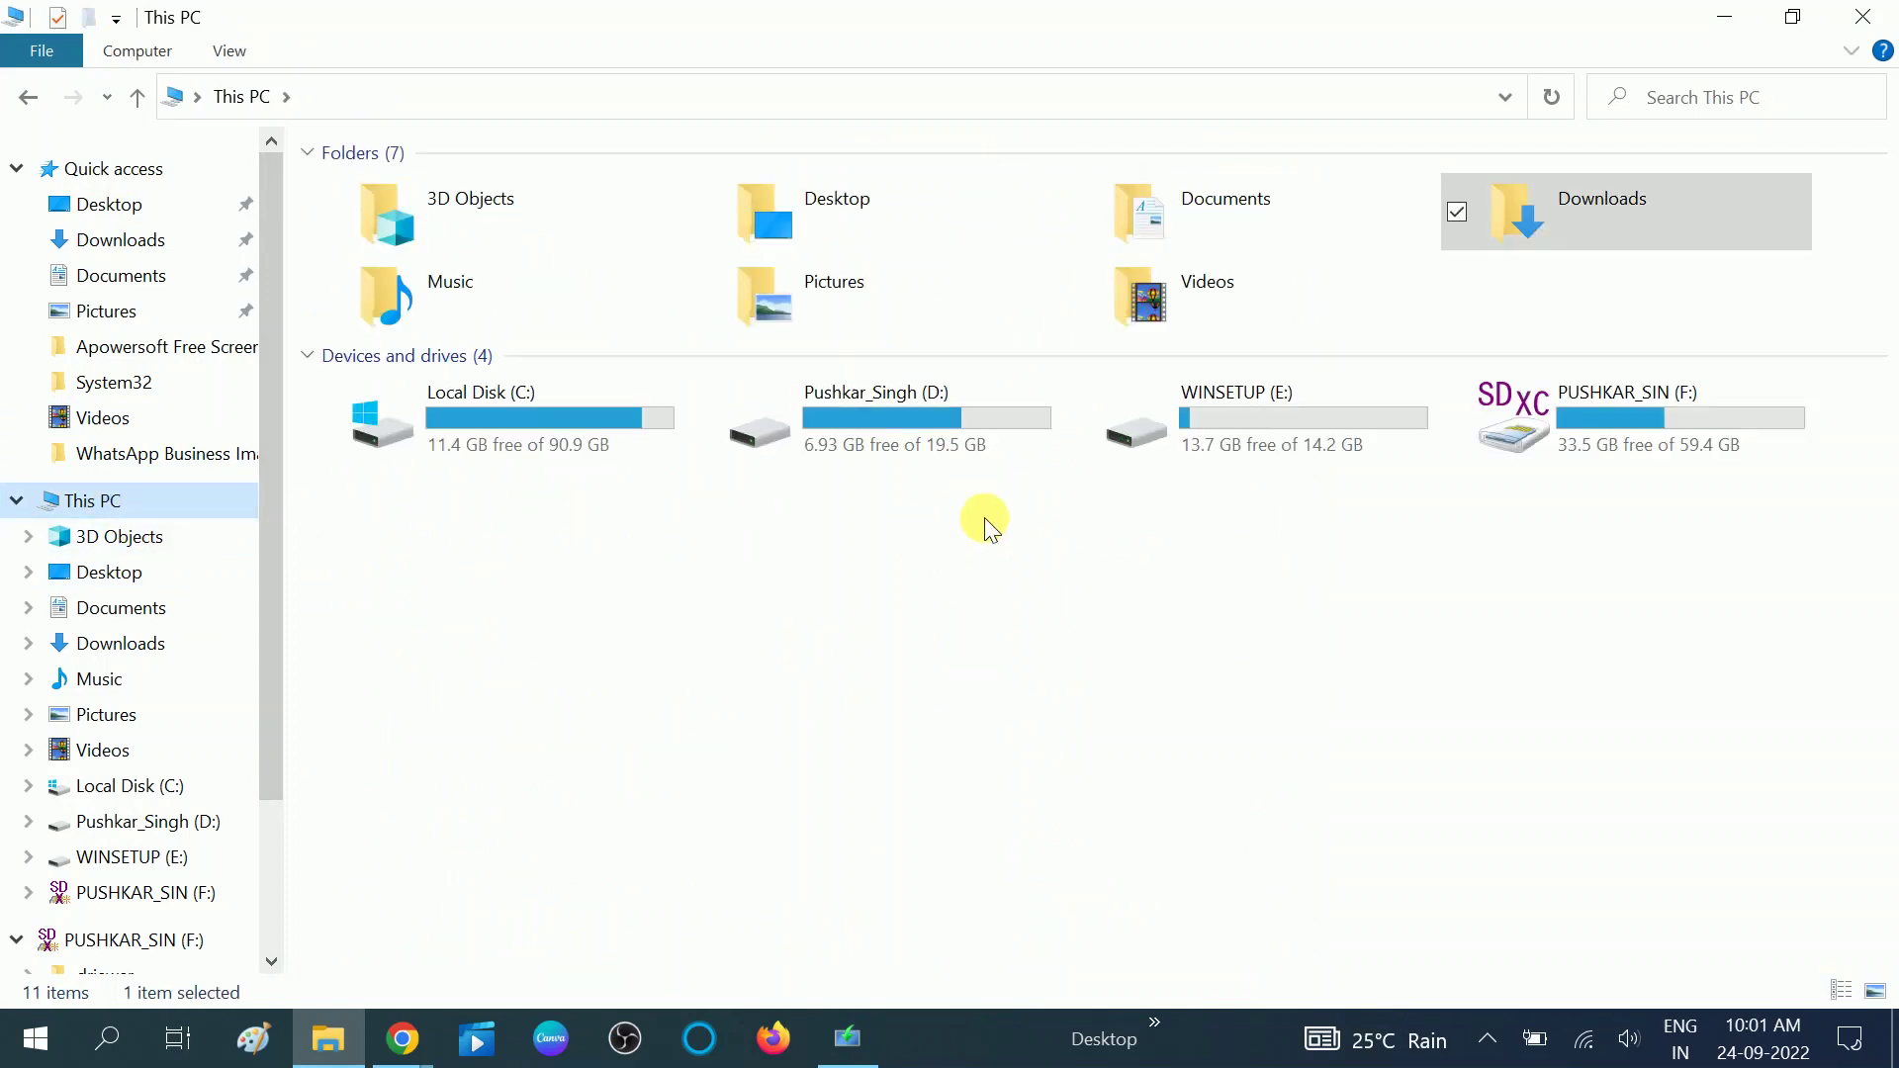
{"action": "left_click", "coordinate": [1272, 436]}
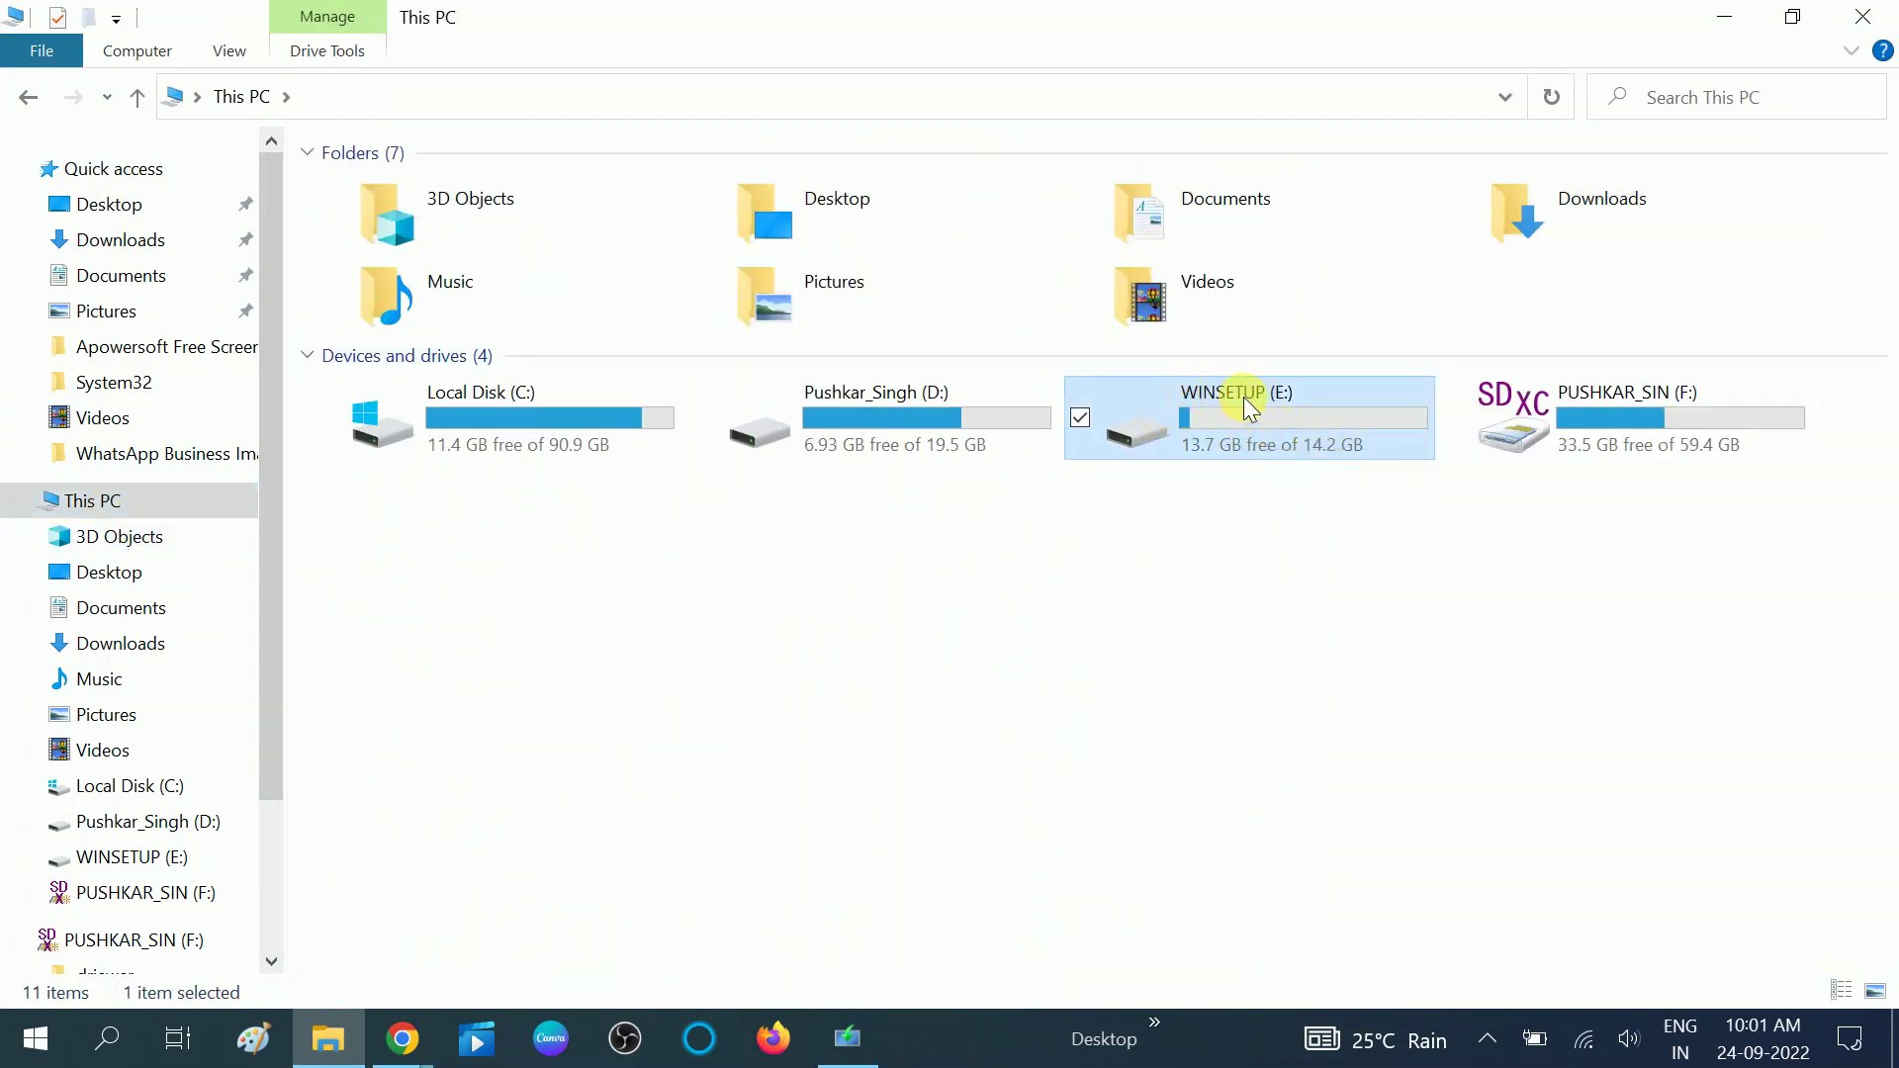
{"action": "left_click", "coordinate": [848, 1054]}
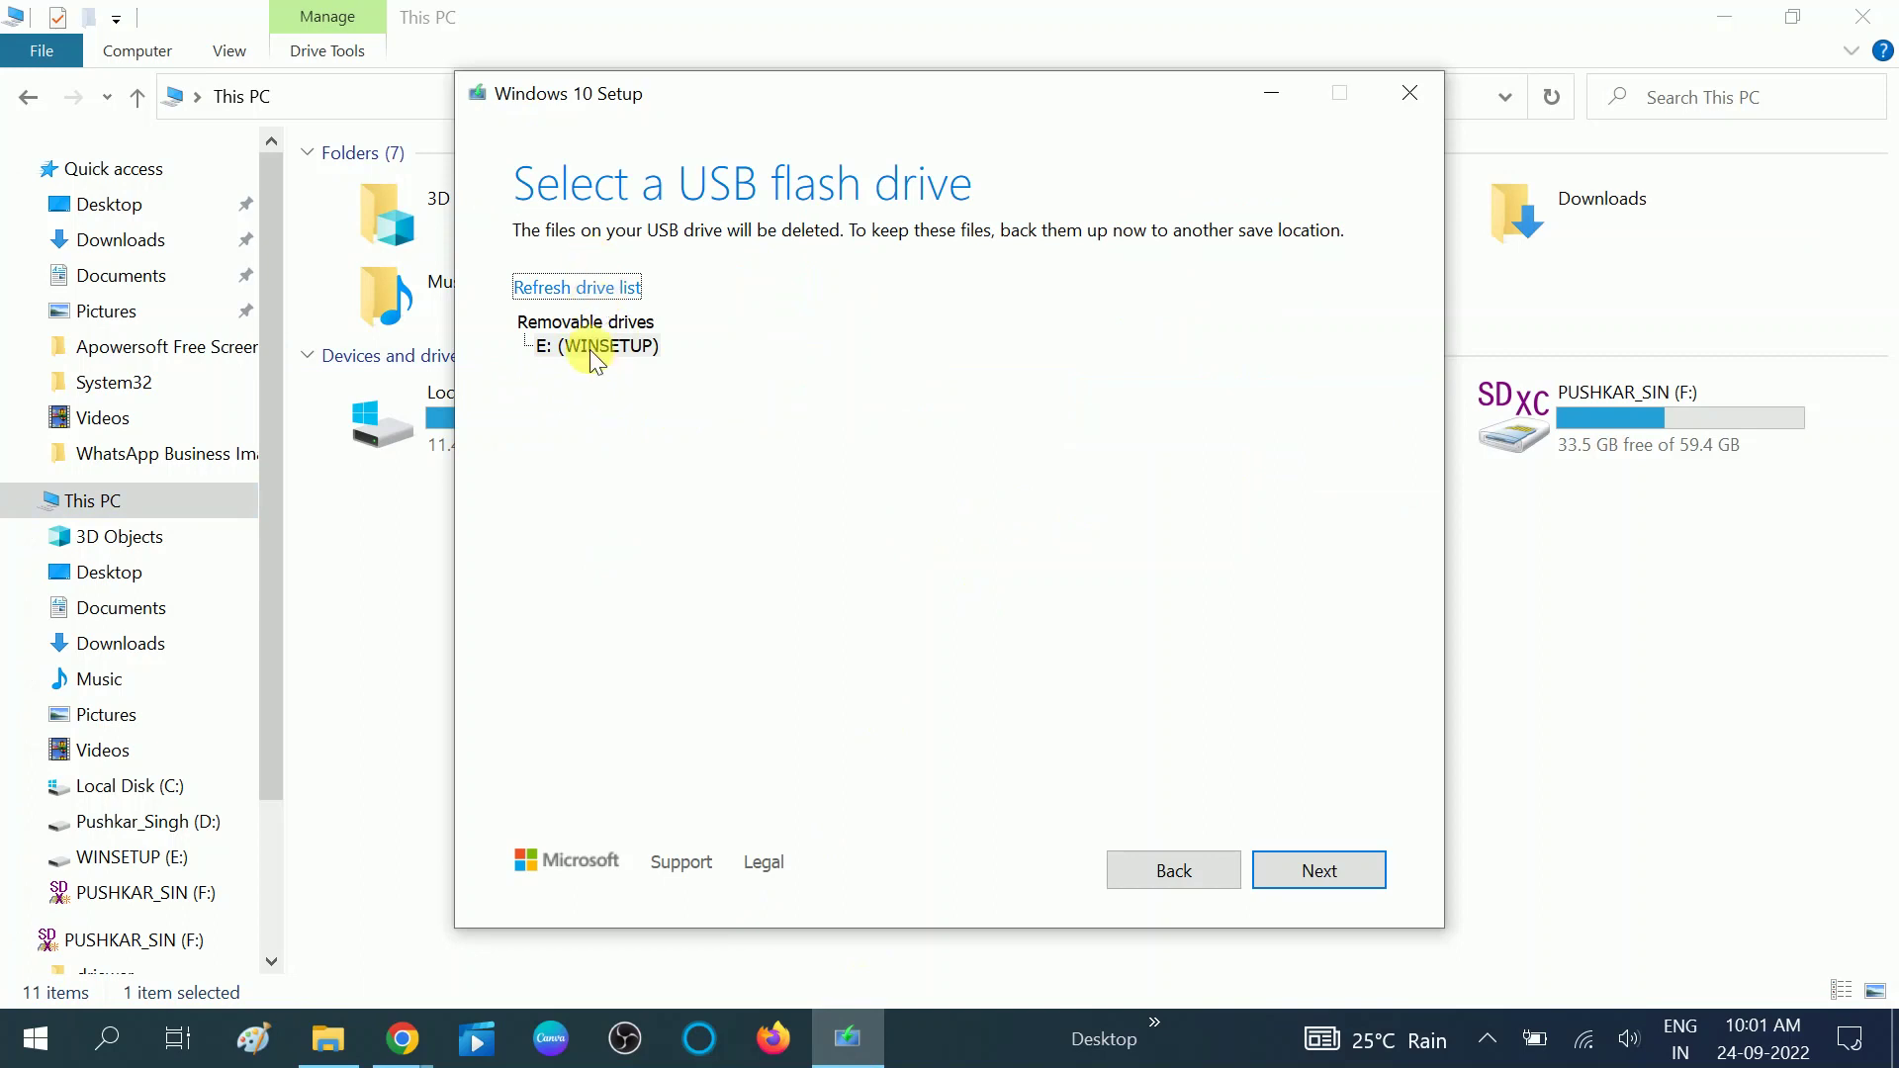
{"action": "left_click", "coordinate": [1325, 875]}
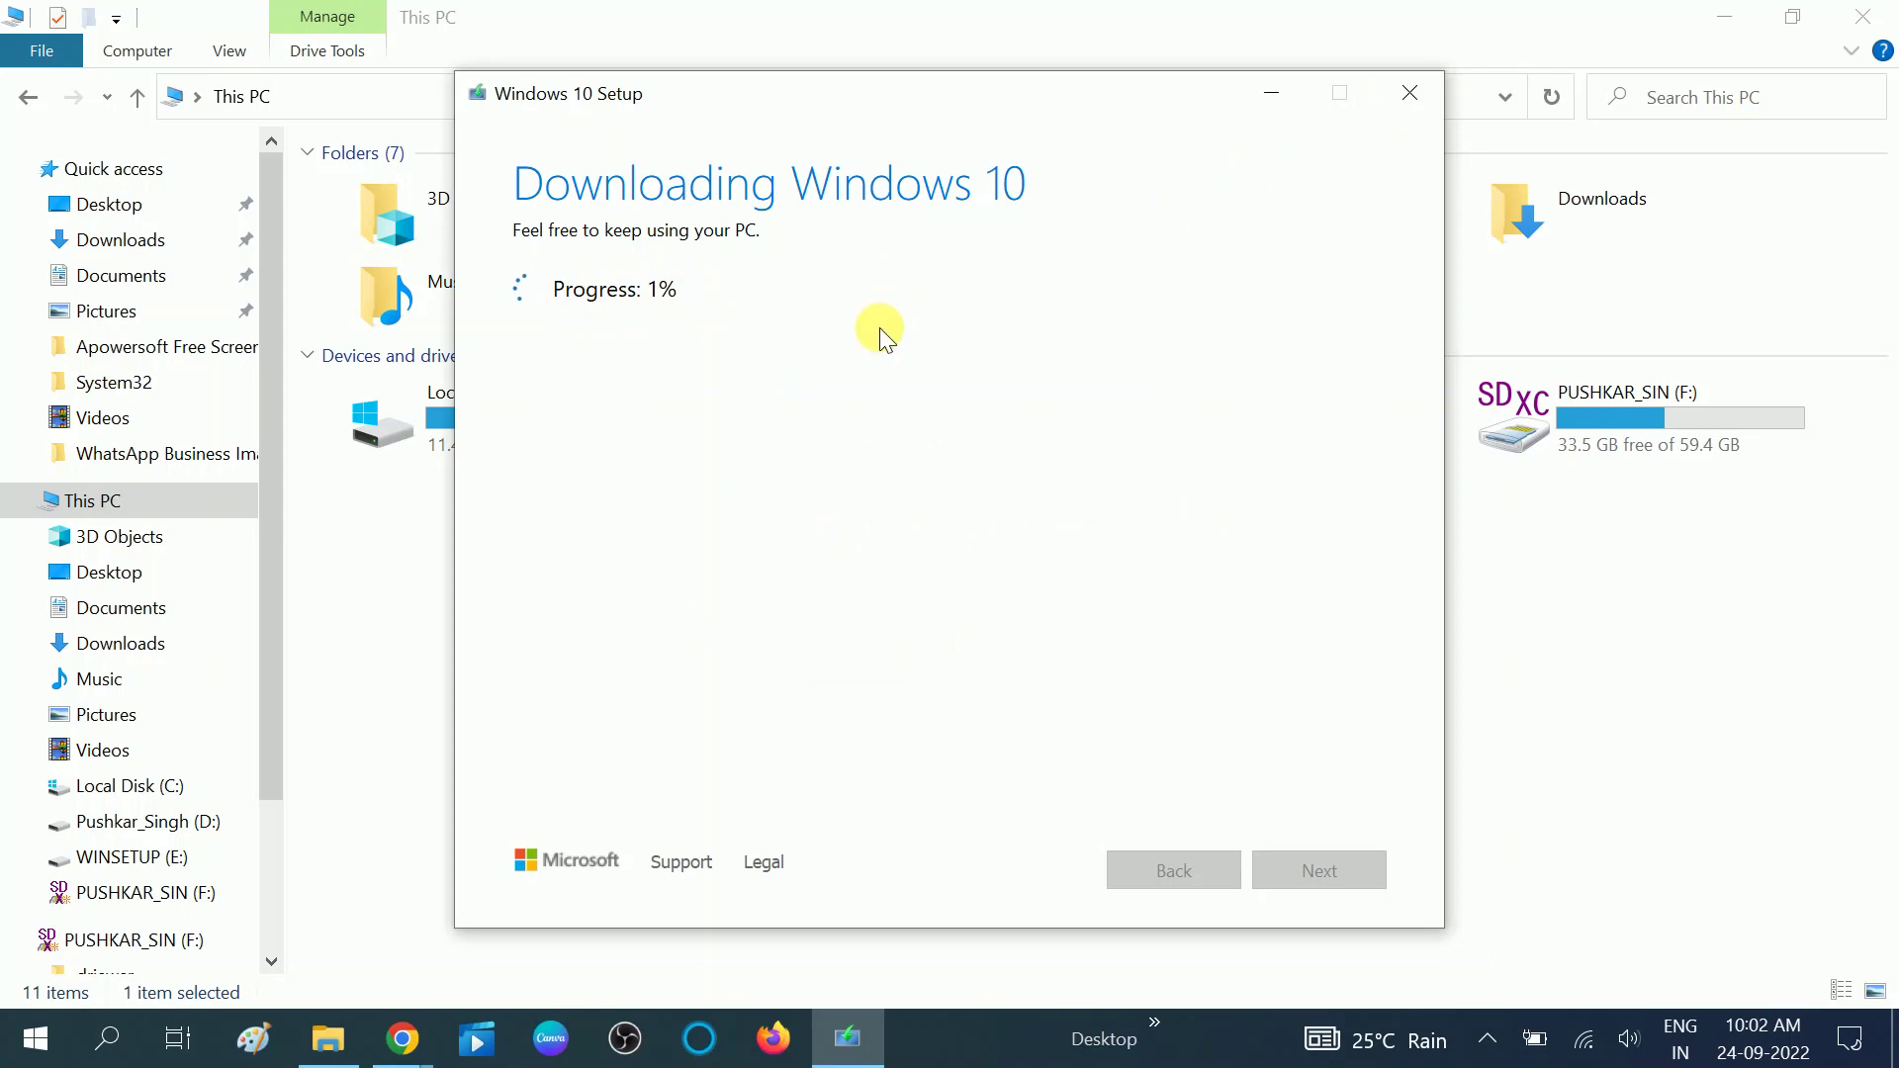
Step: Return to the desktop and run MediaCreationTool21H2 (3).exe again
{"action": "key", "text": "super+d"}
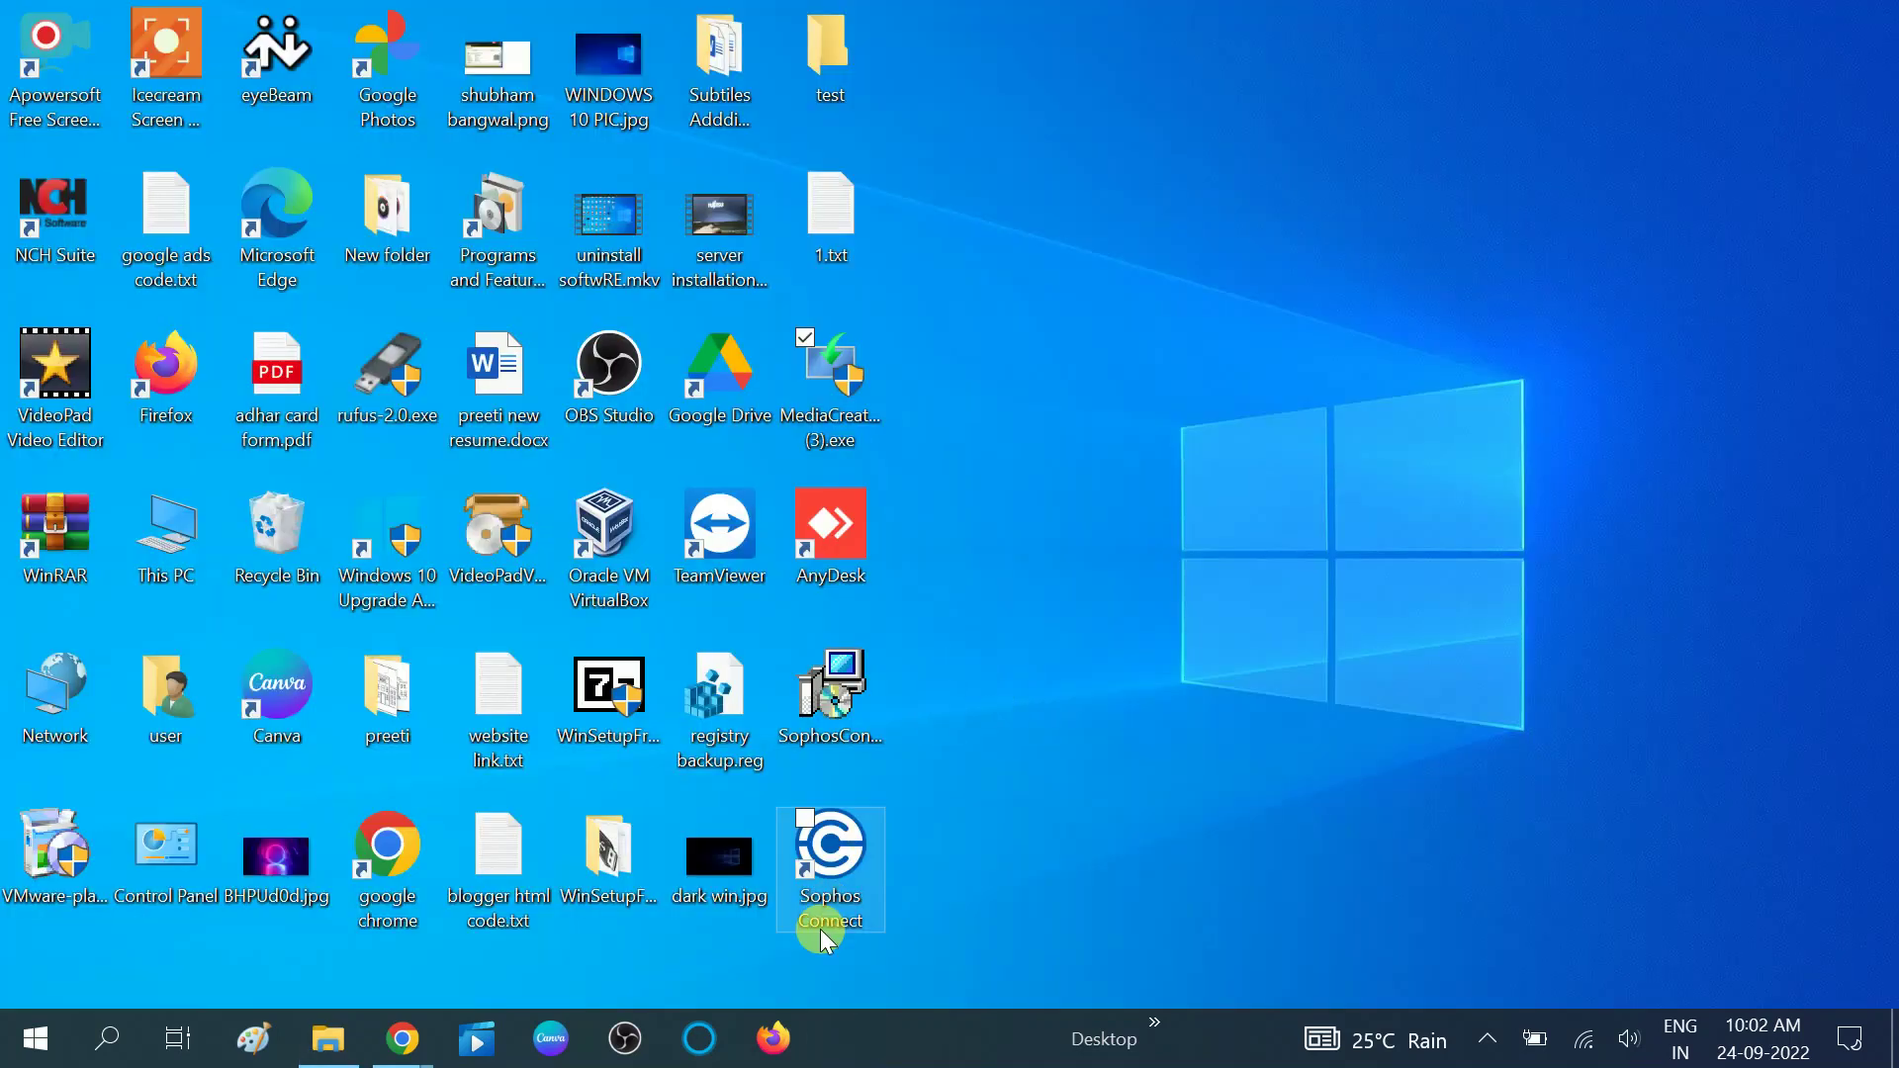
{"action": "left_click", "coordinate": [865, 366]}
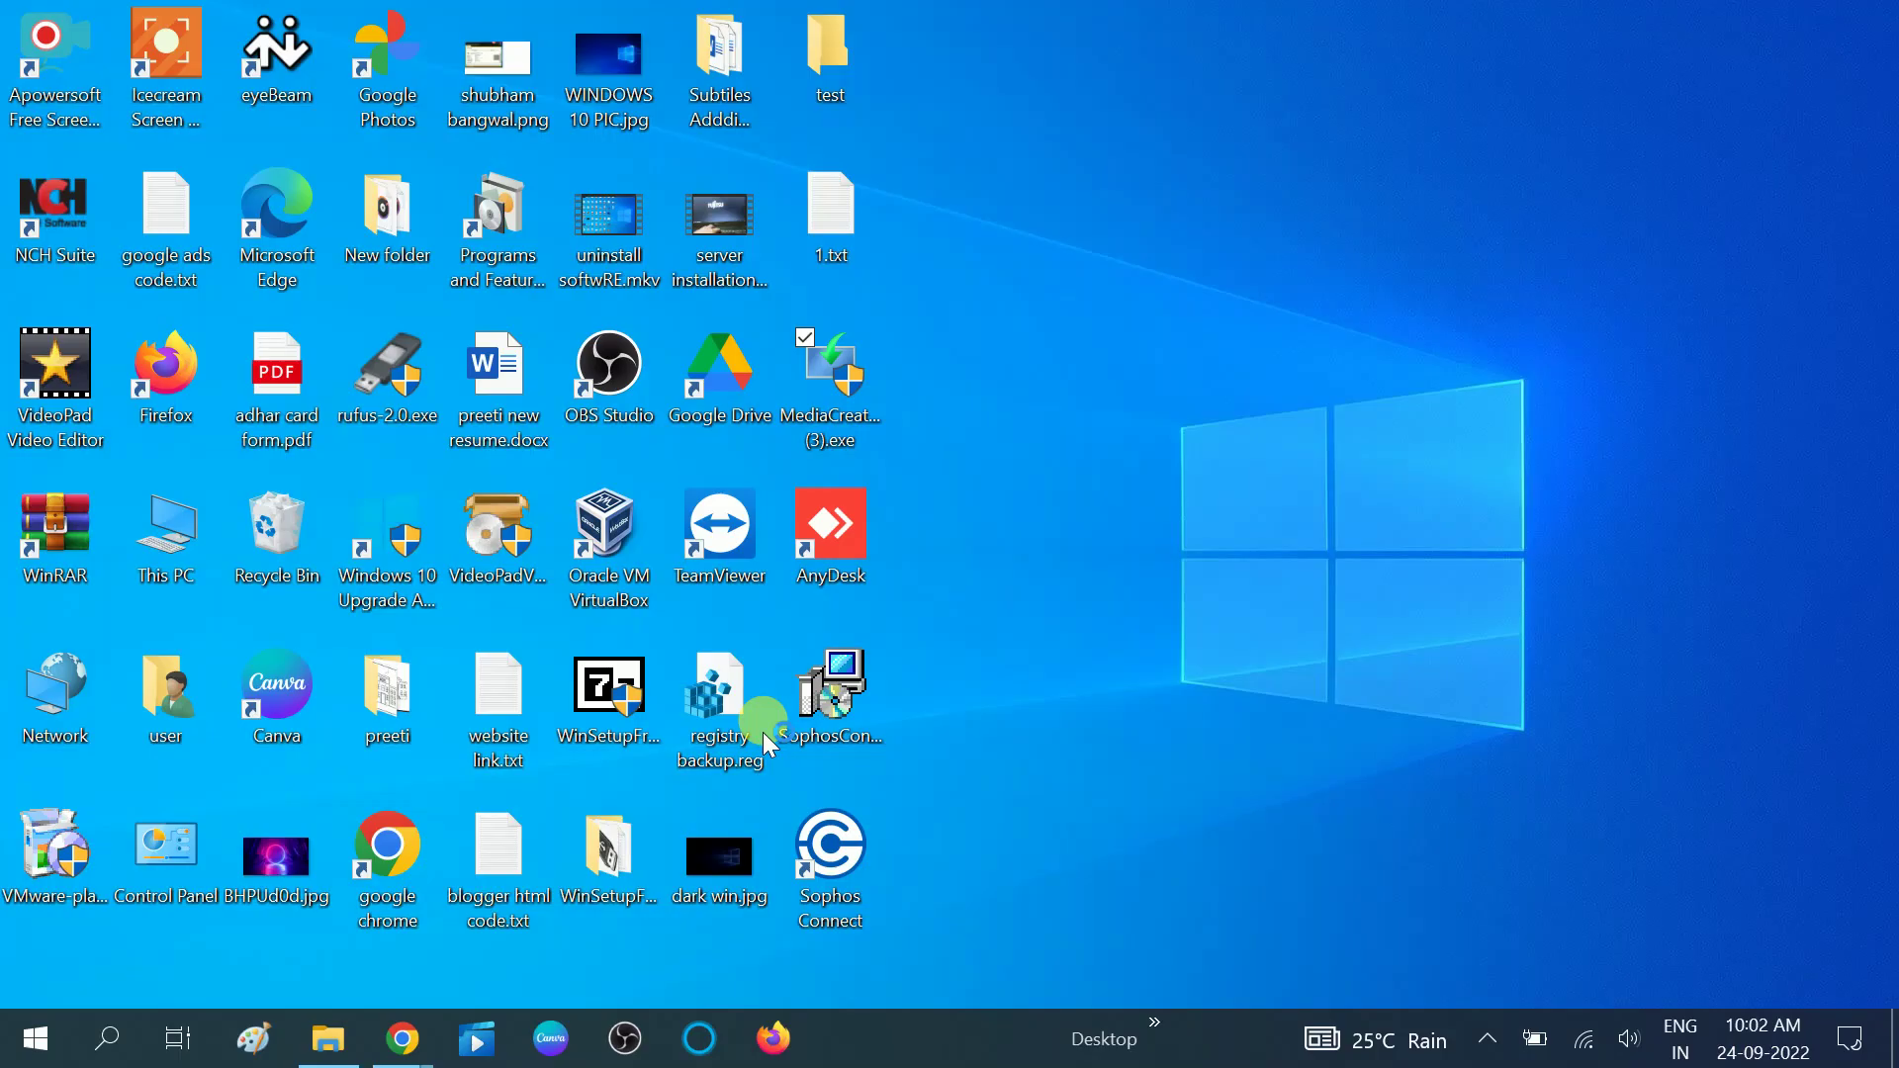
{"action": "double_click", "coordinate": [841, 530]}
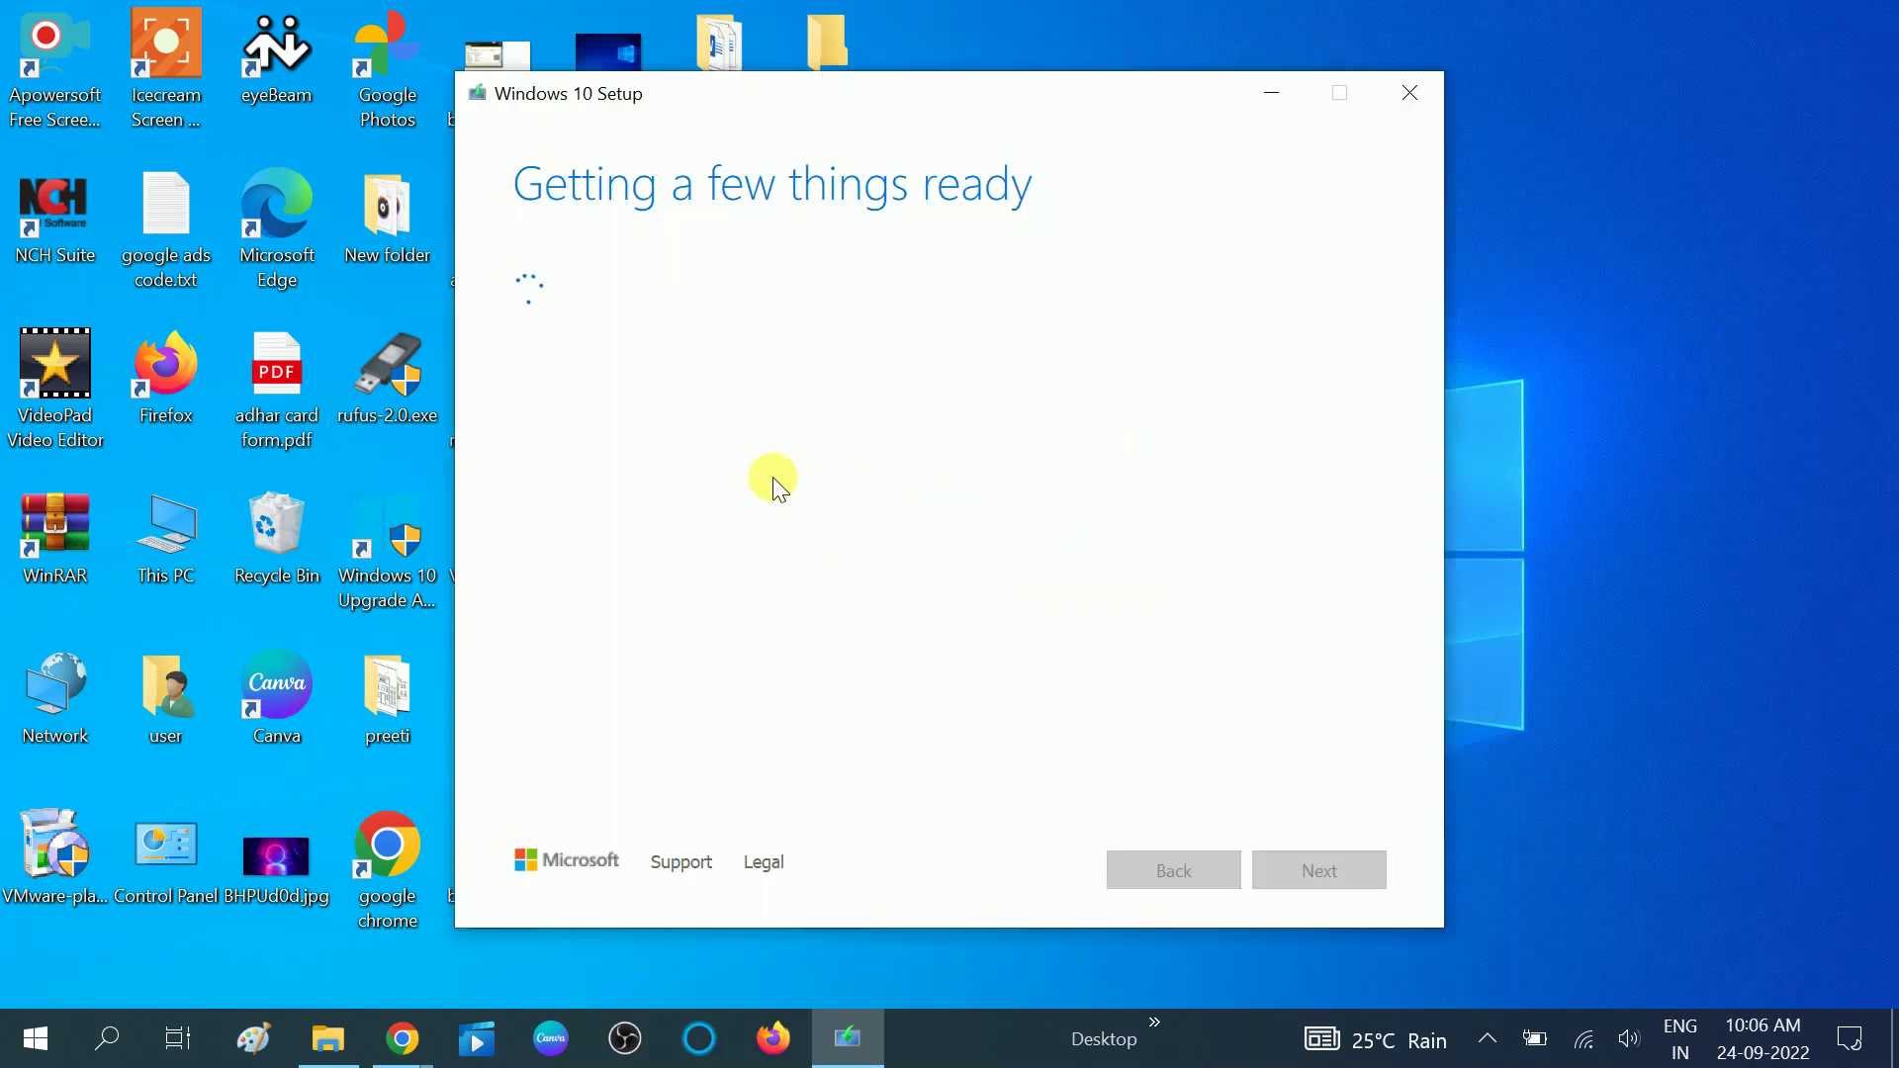
Step: Choose to create installation media for another PC and continue with the recommended language, edition and architecture options
{"action": "left_click", "coordinate": [520, 316]}
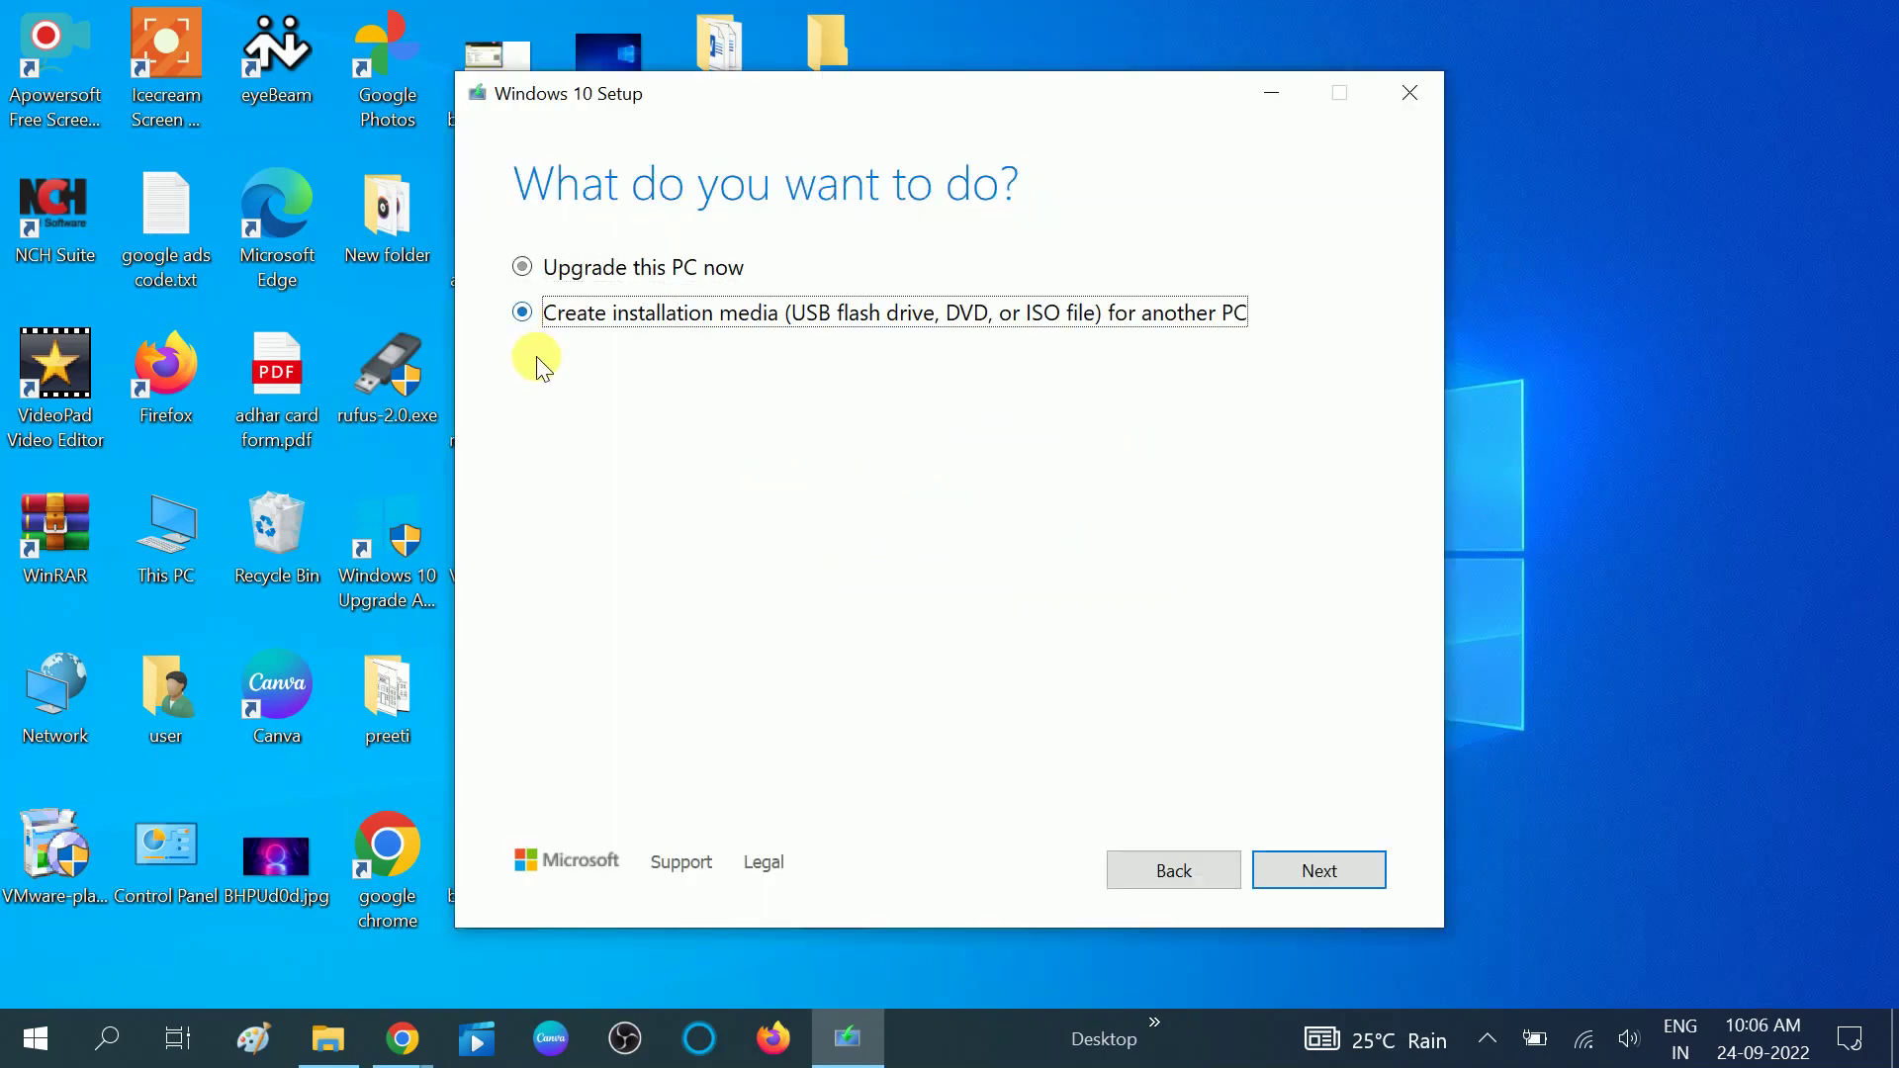
{"action": "left_click", "coordinate": [1316, 869]}
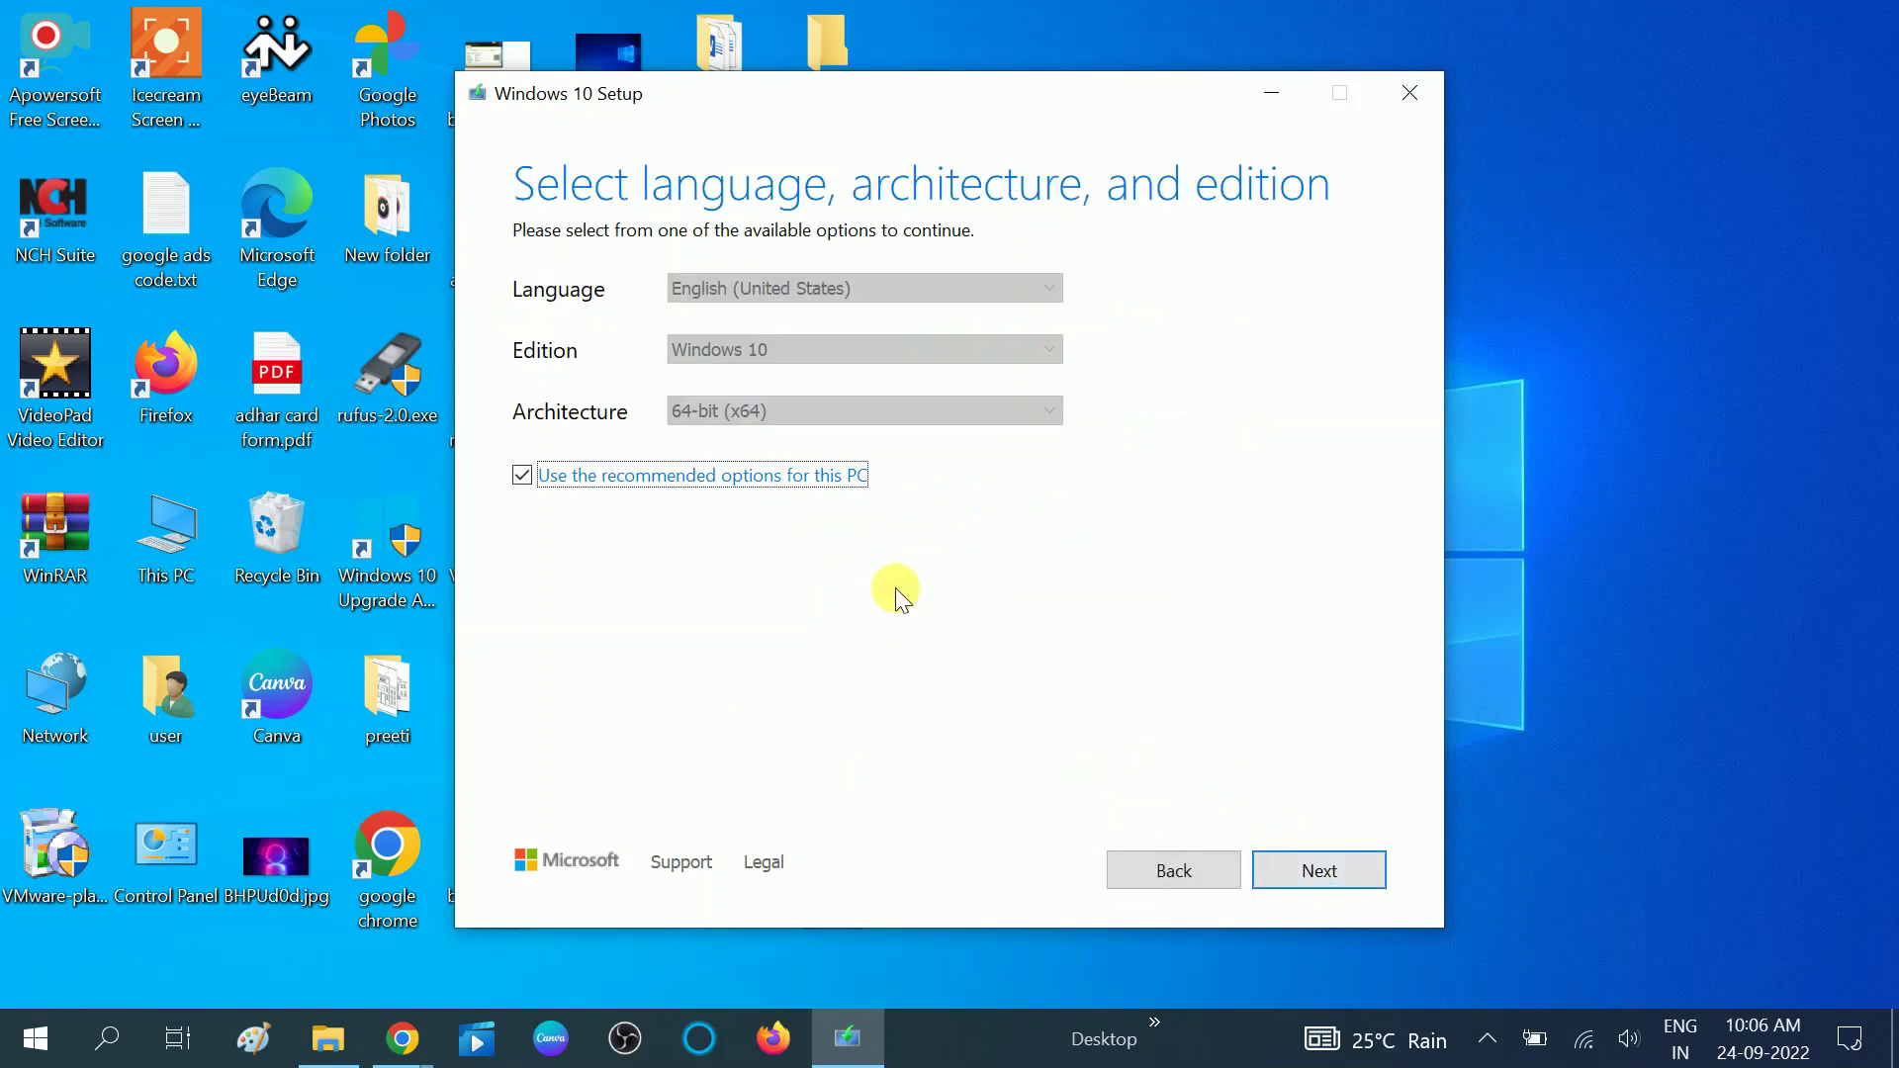
{"action": "left_click", "coordinate": [1286, 869]}
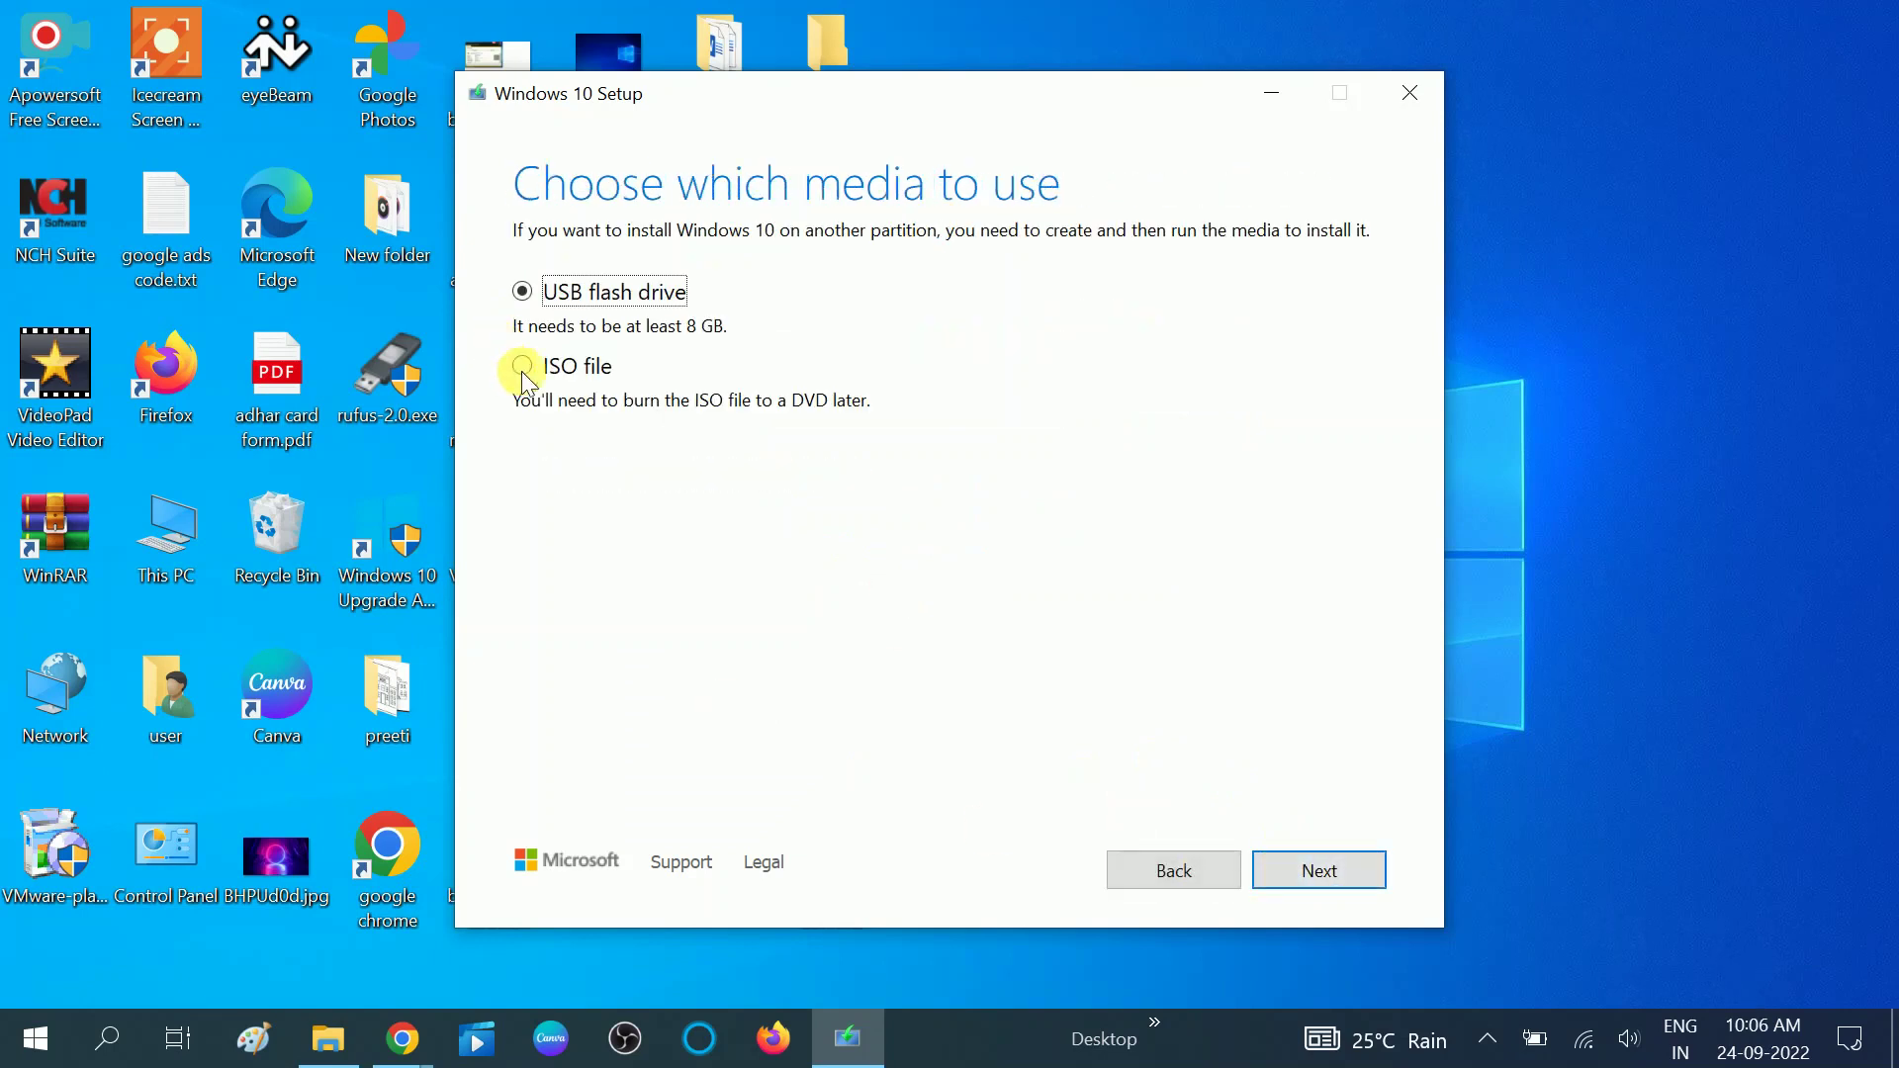
Step: Choose ISO file as the media to use and continue to the save location
{"action": "left_click", "coordinate": [538, 290]}
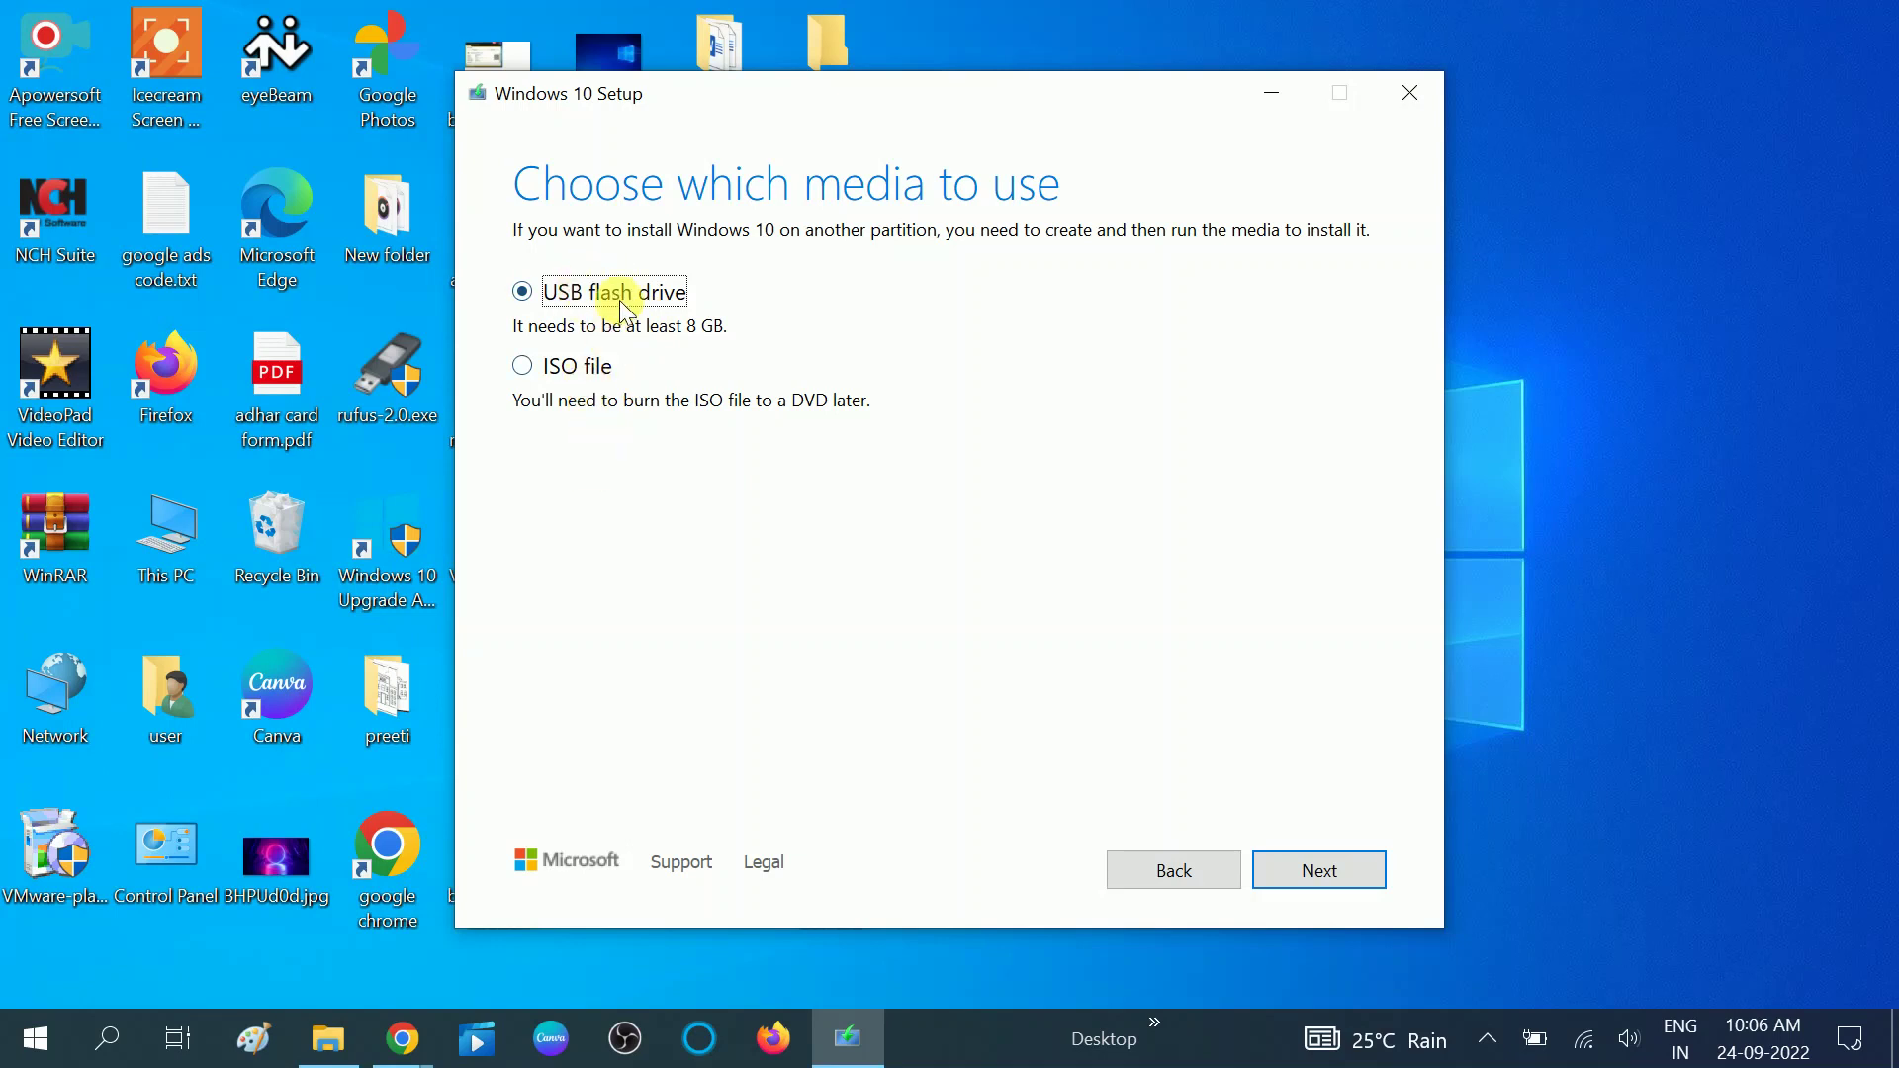
{"action": "left_click", "coordinate": [552, 367]}
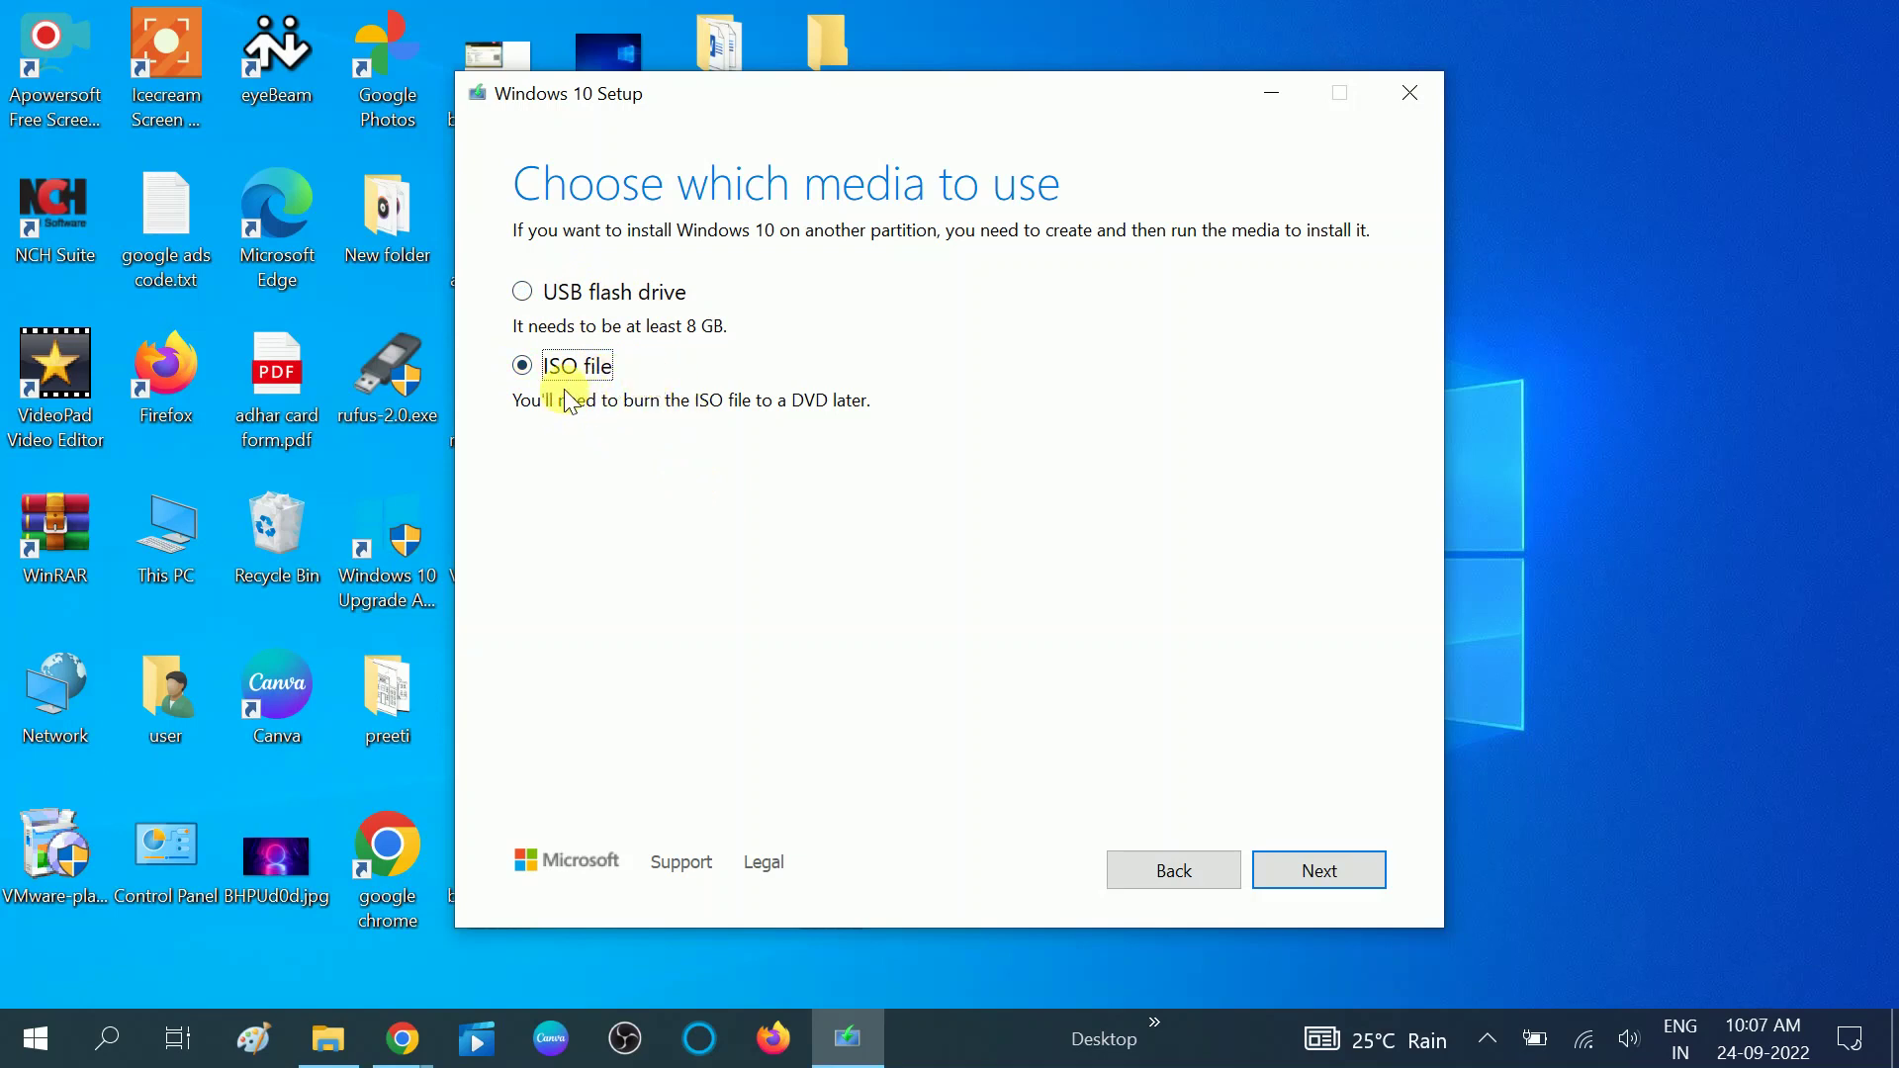
{"action": "left_click", "coordinate": [617, 395]}
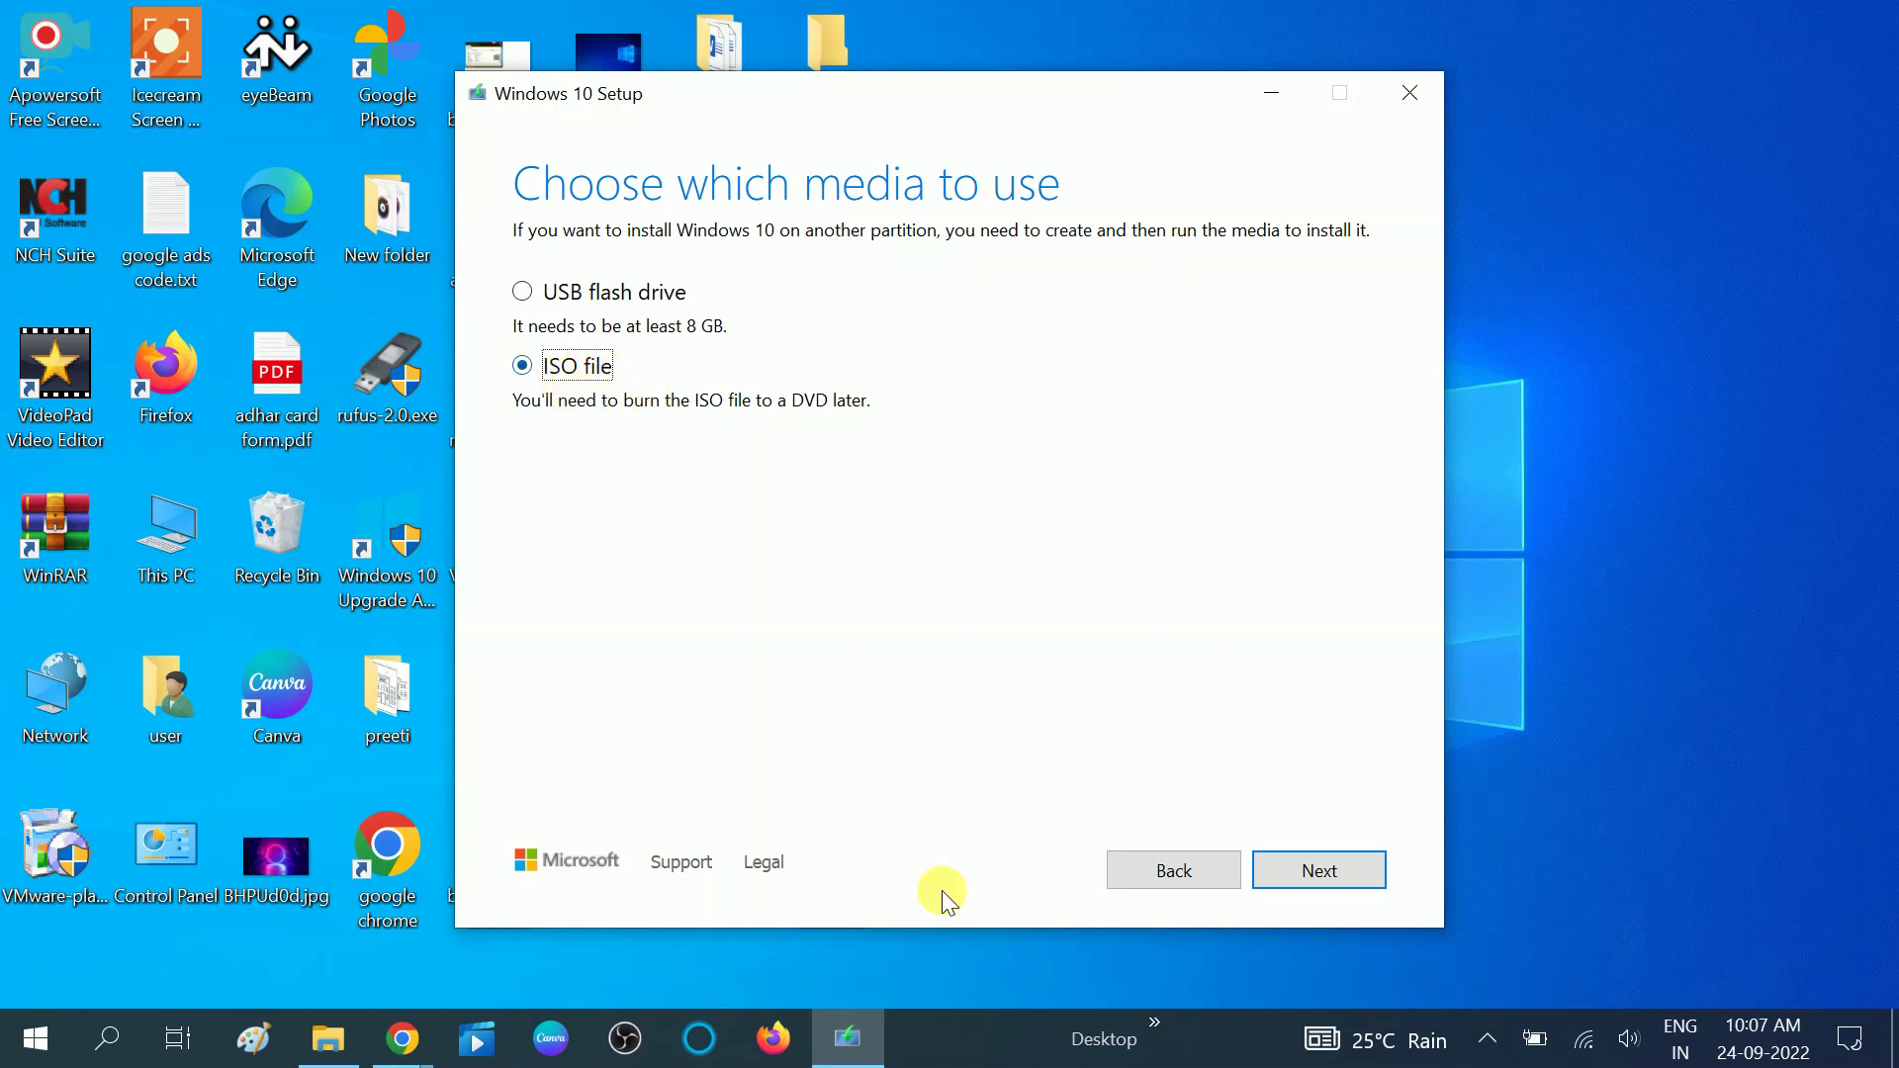
{"action": "left_click", "coordinate": [1327, 873]}
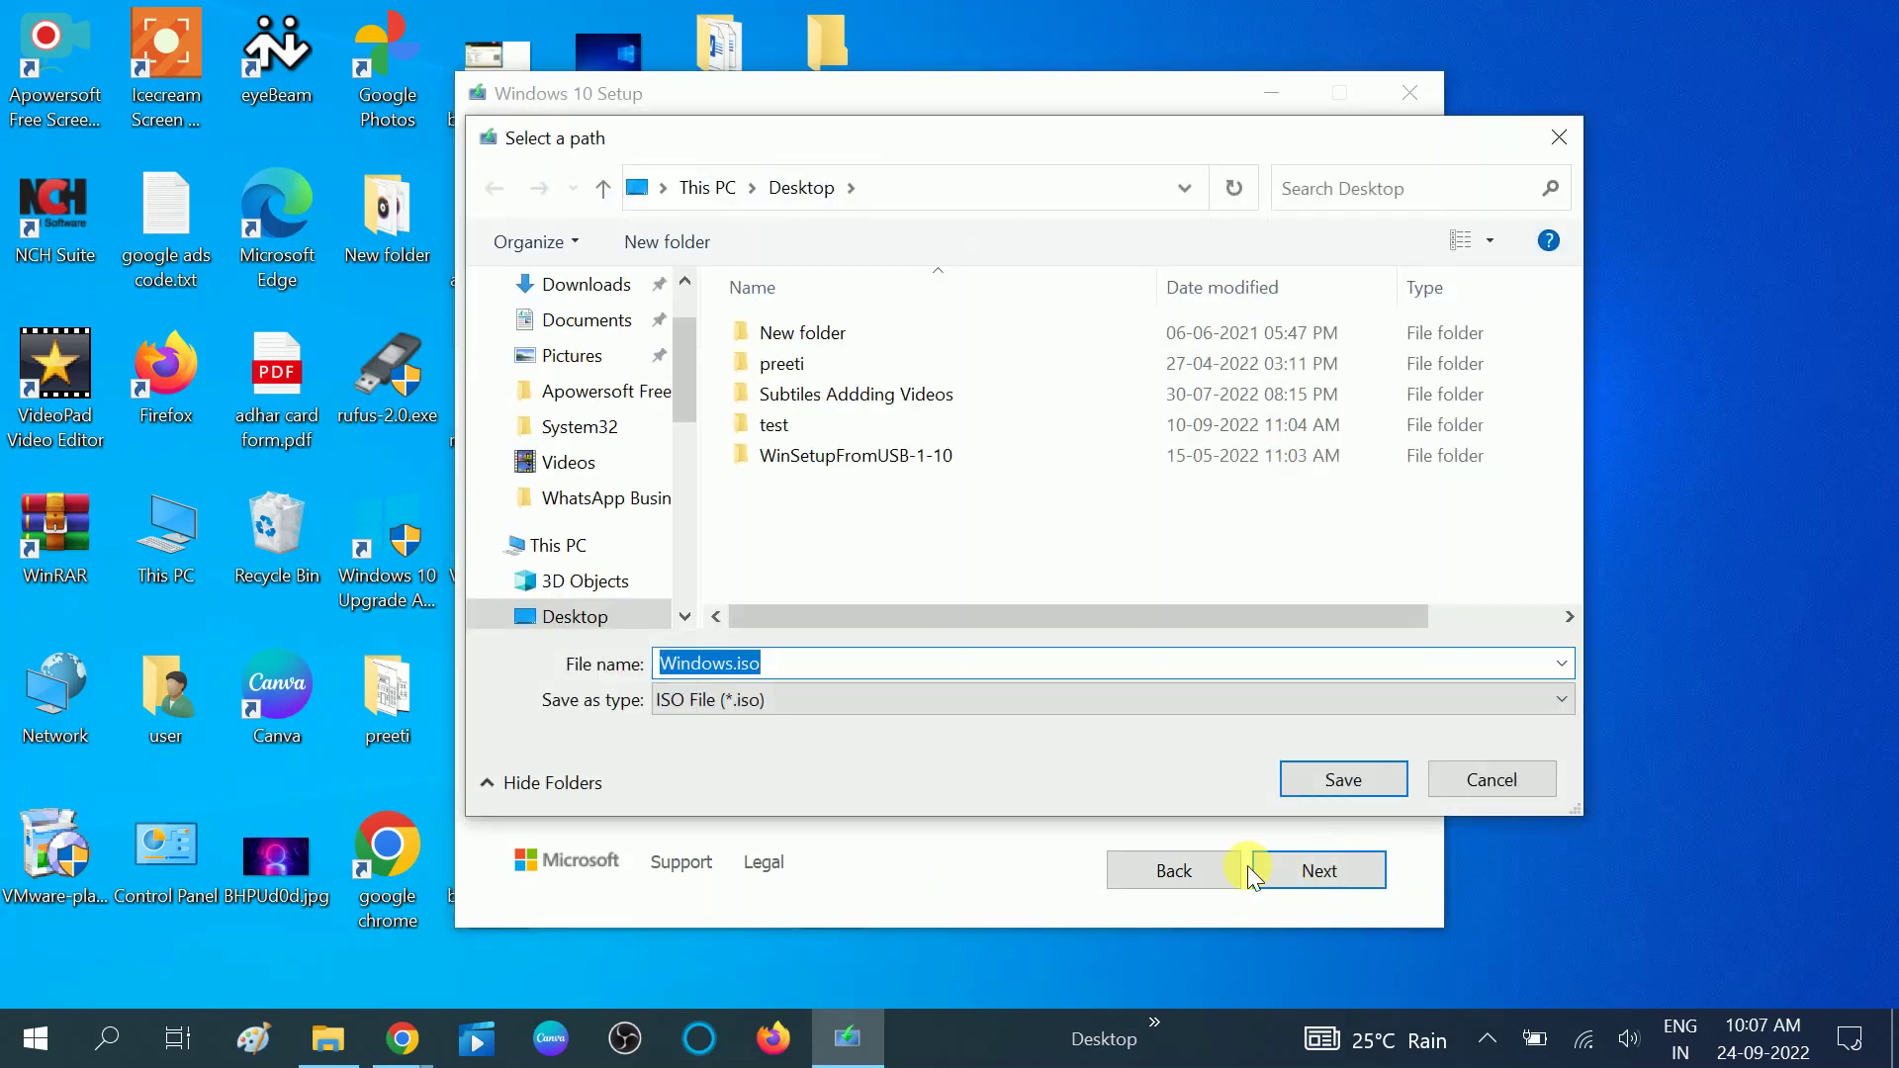
Step: Save the ISO file to the Desktop under the name "windows 10 iso"
{"action": "scroll", "coordinate": [589, 446], "scroll_direction": "up", "scroll_amount": 1}
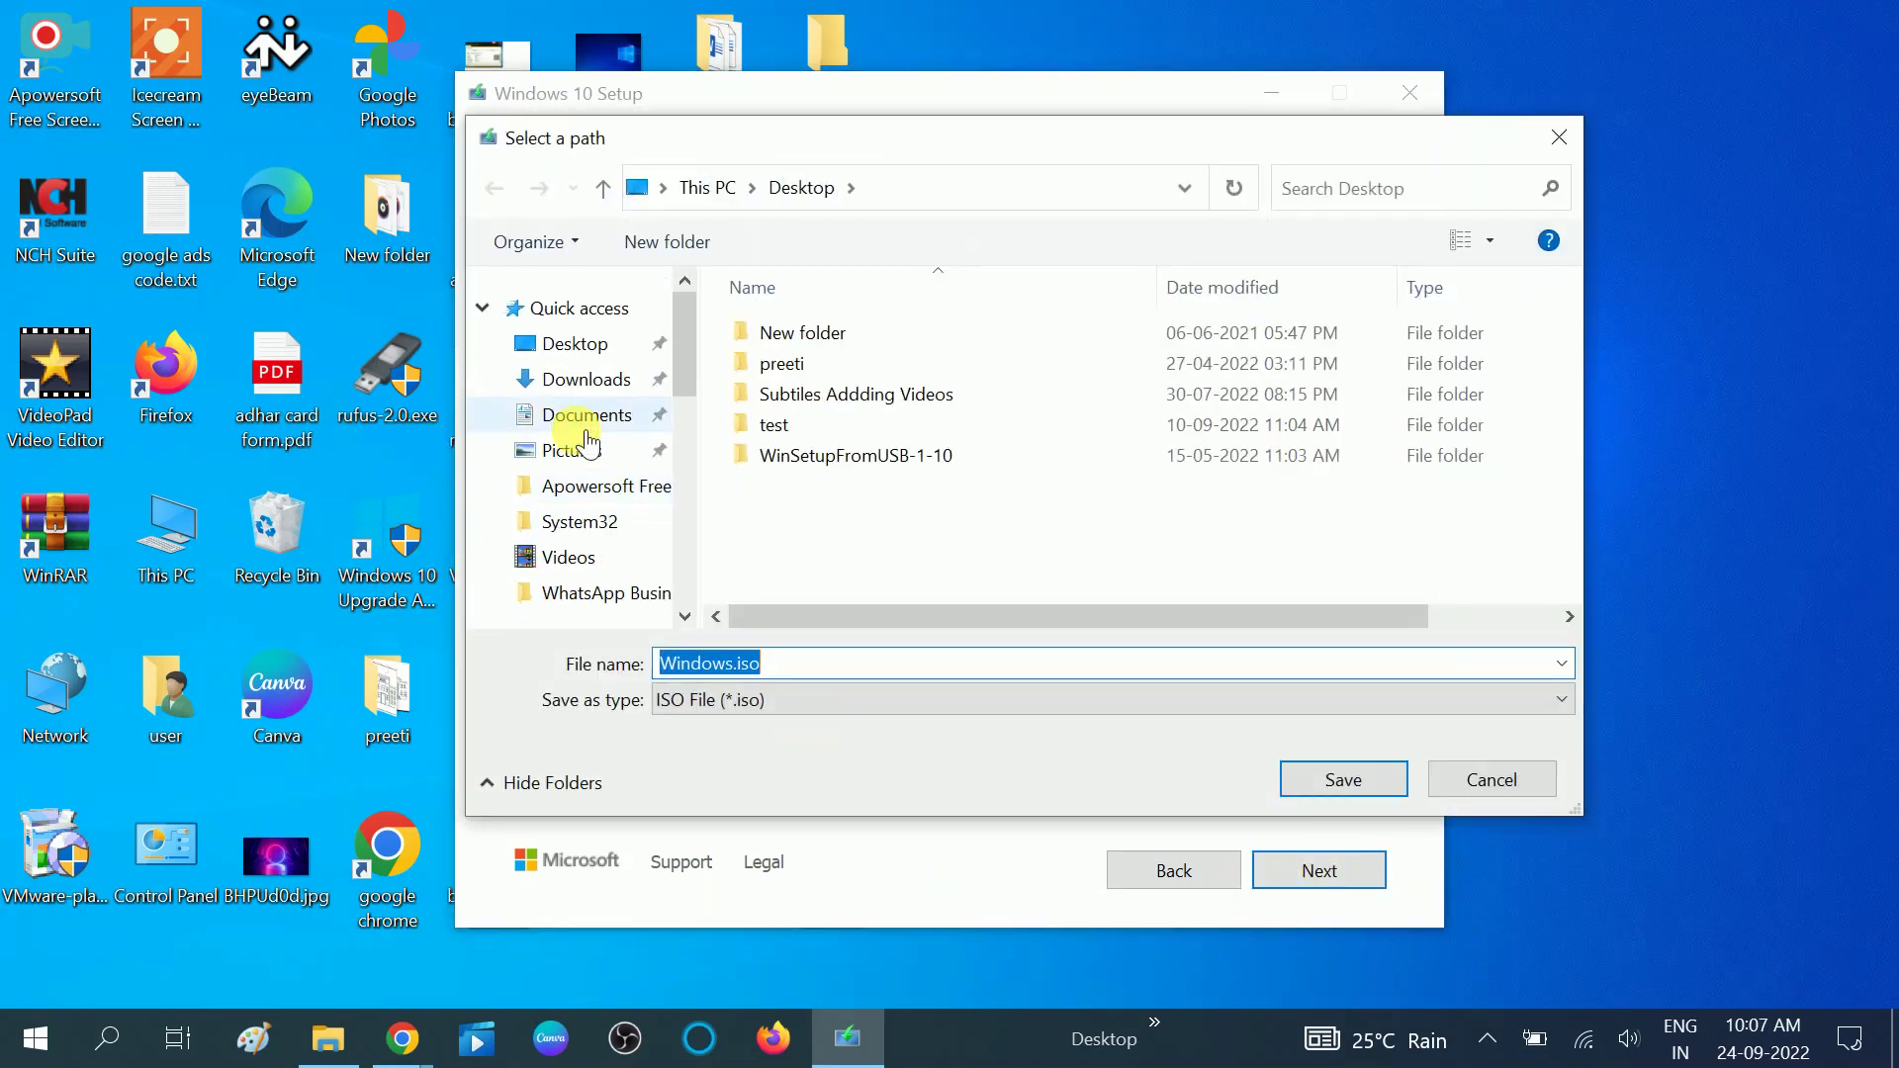
{"action": "left_click", "coordinate": [569, 343]}
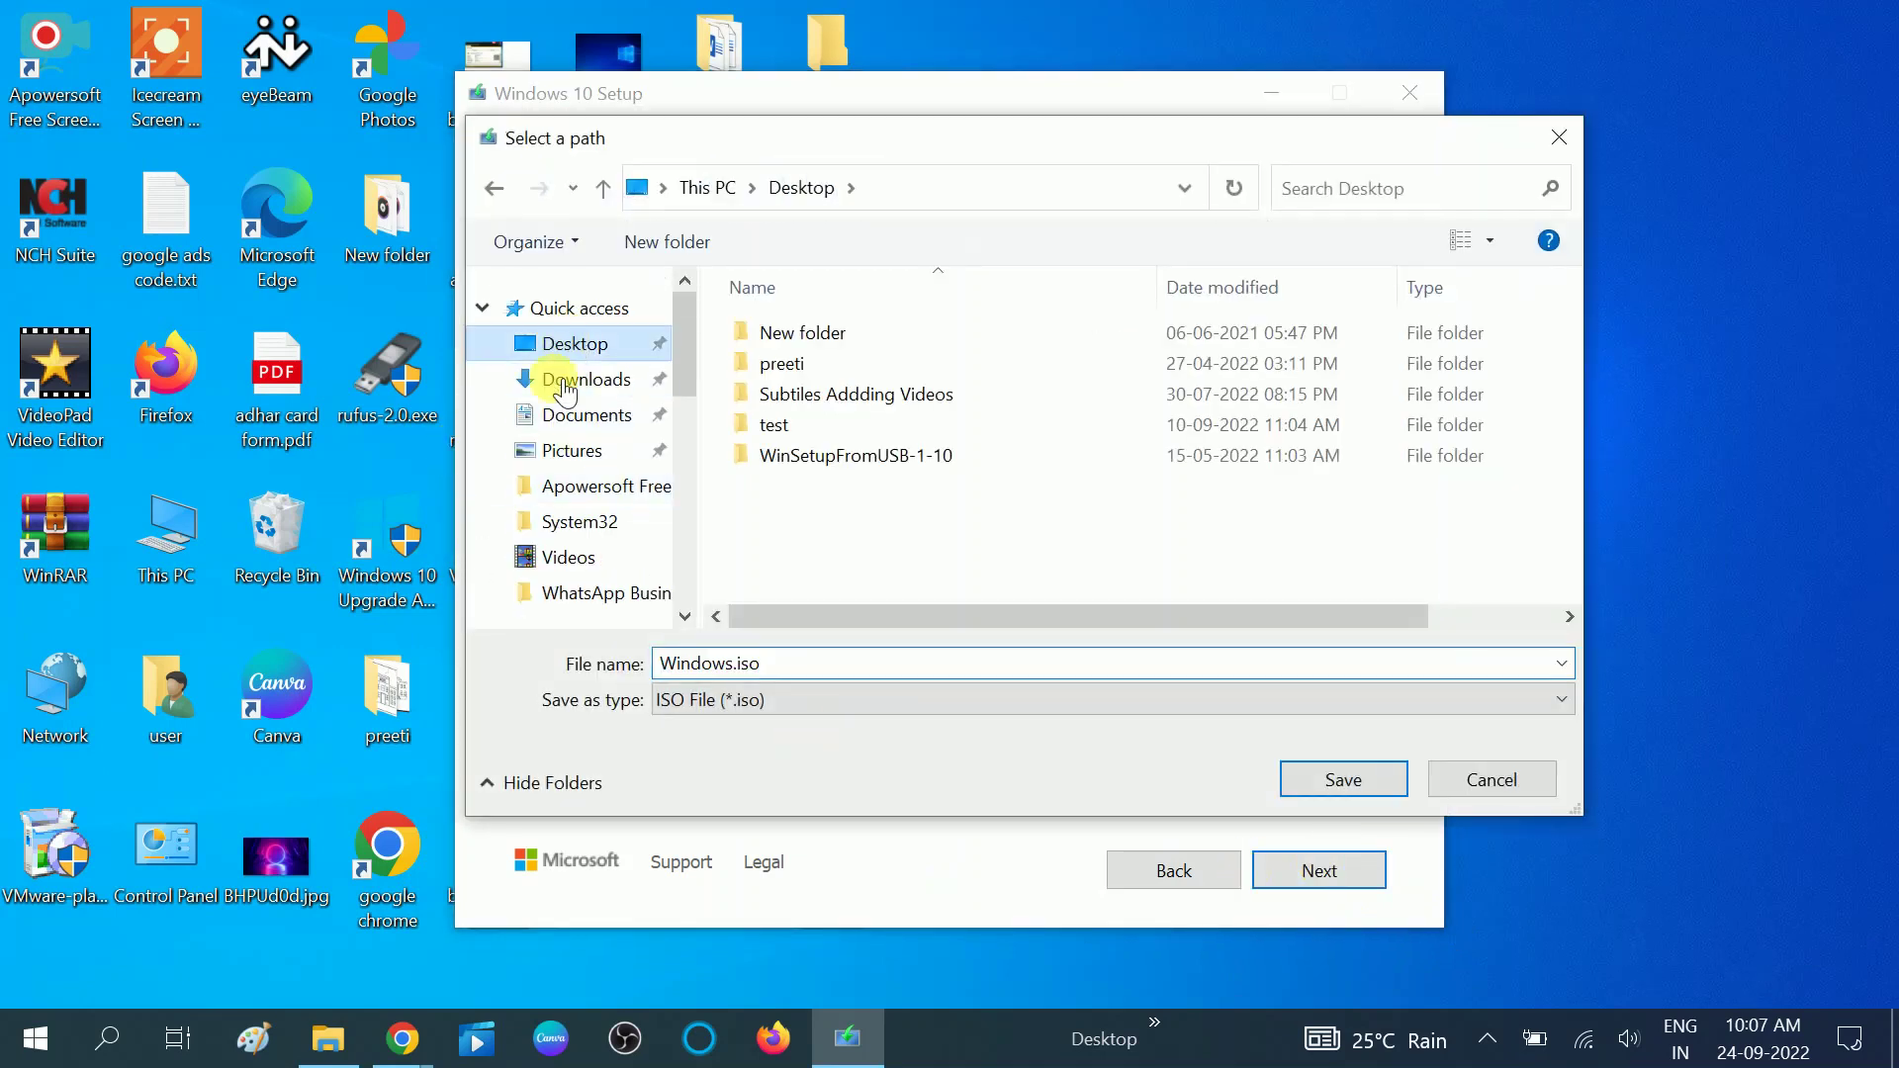
{"action": "left_click", "coordinate": [795, 665]}
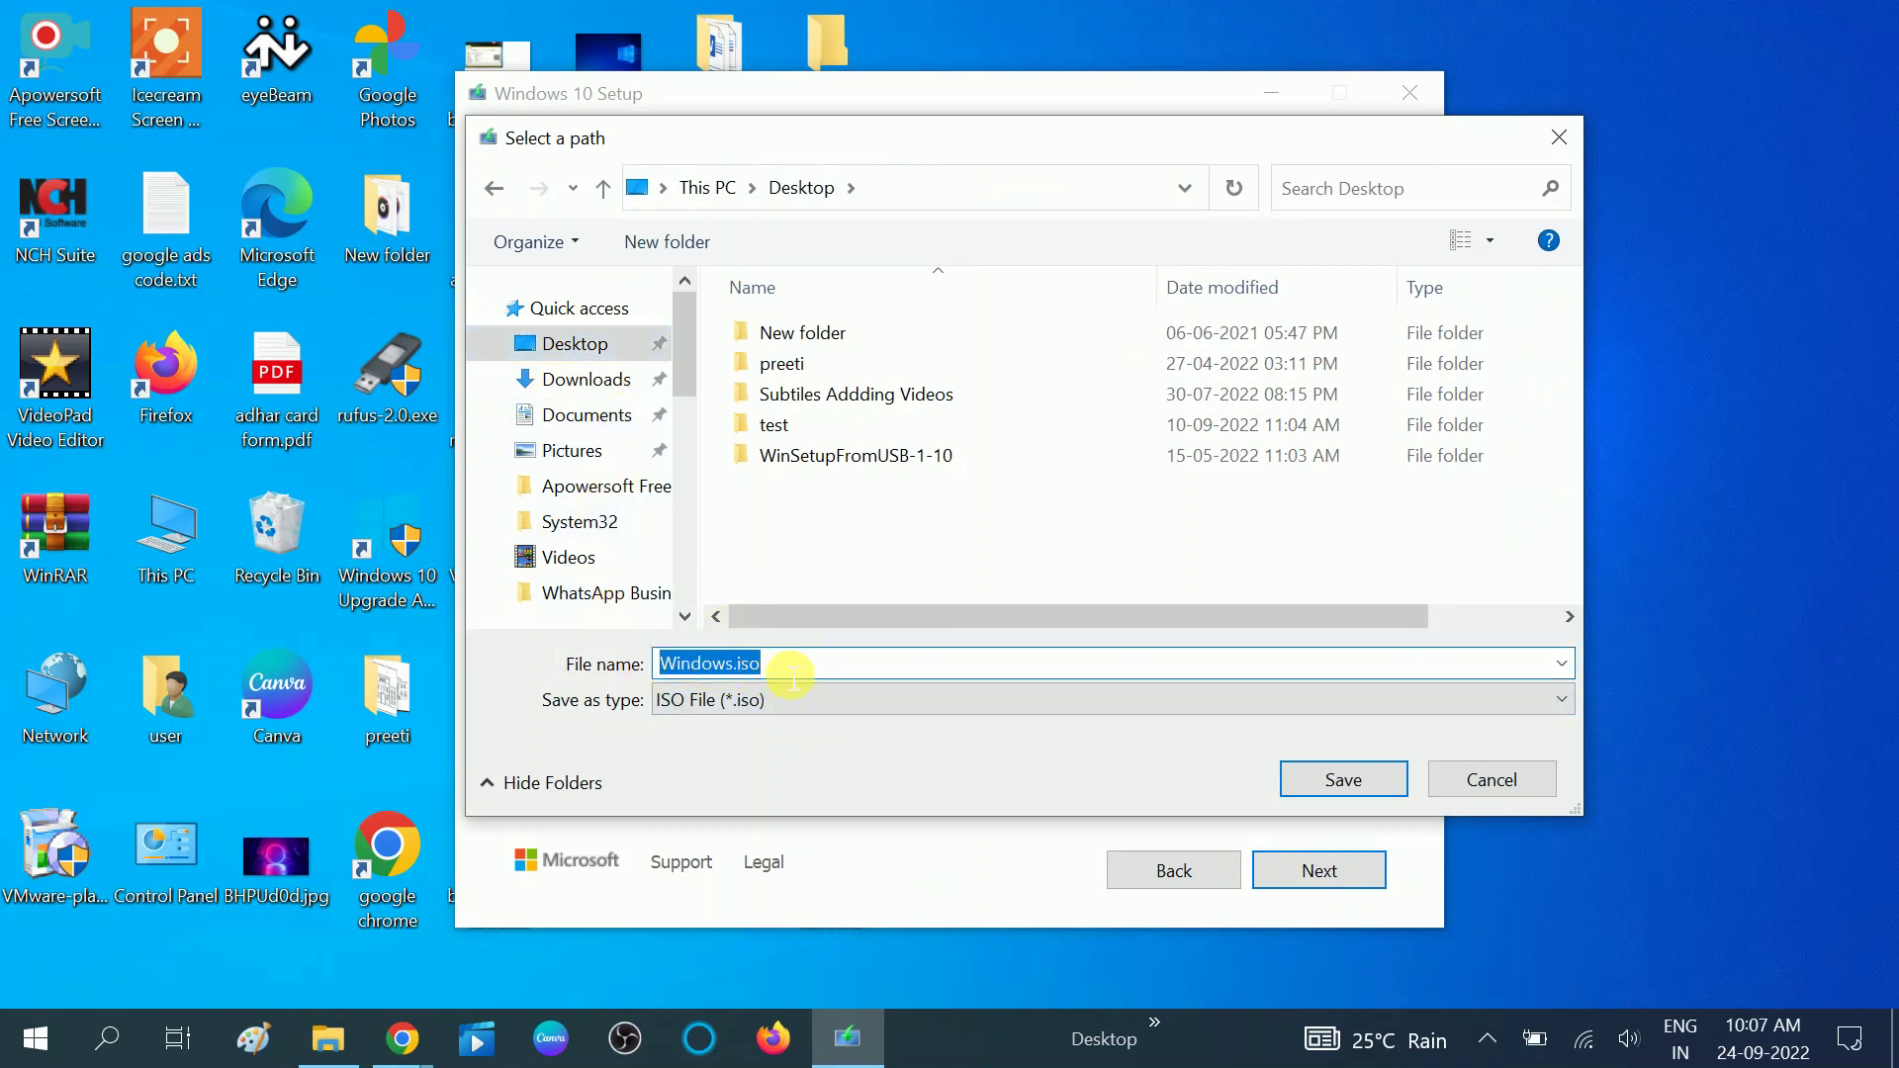
{"action": "type", "text": "win"}
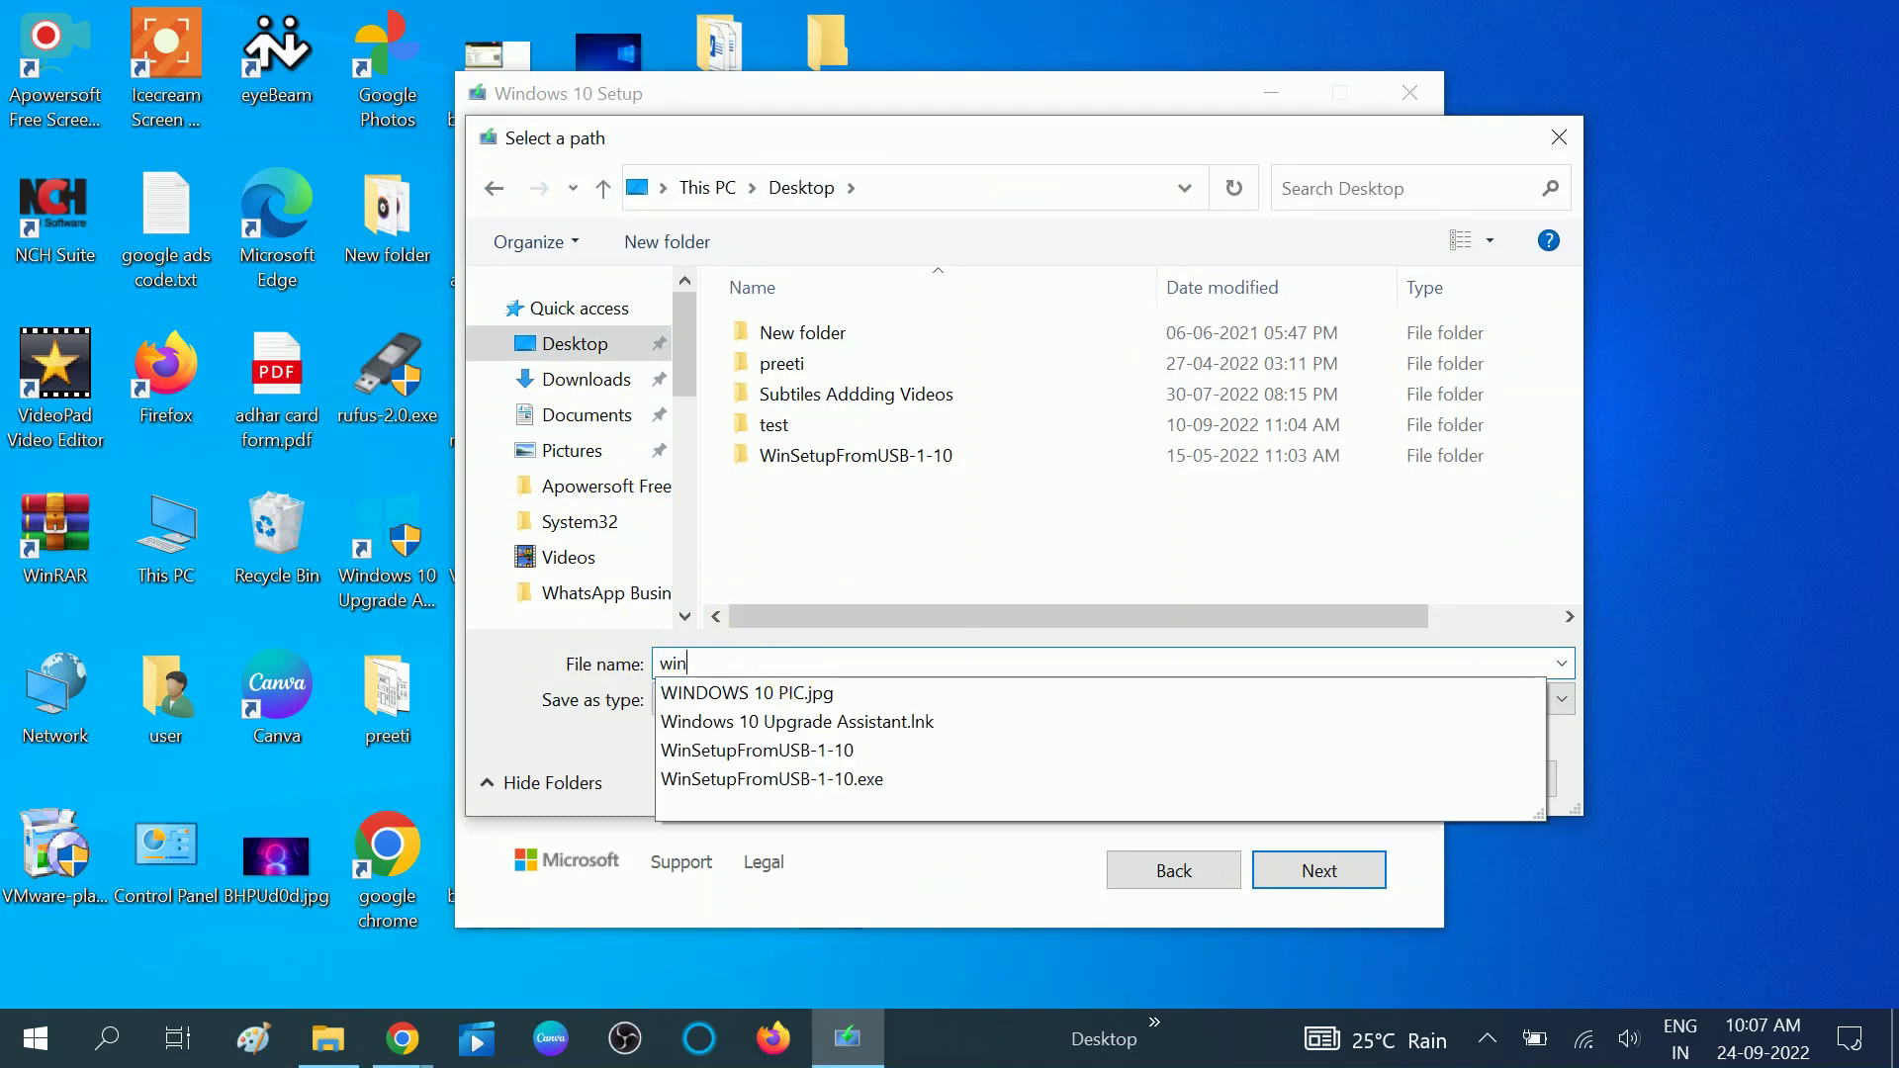
{"action": "type", "text": "dows 10"}
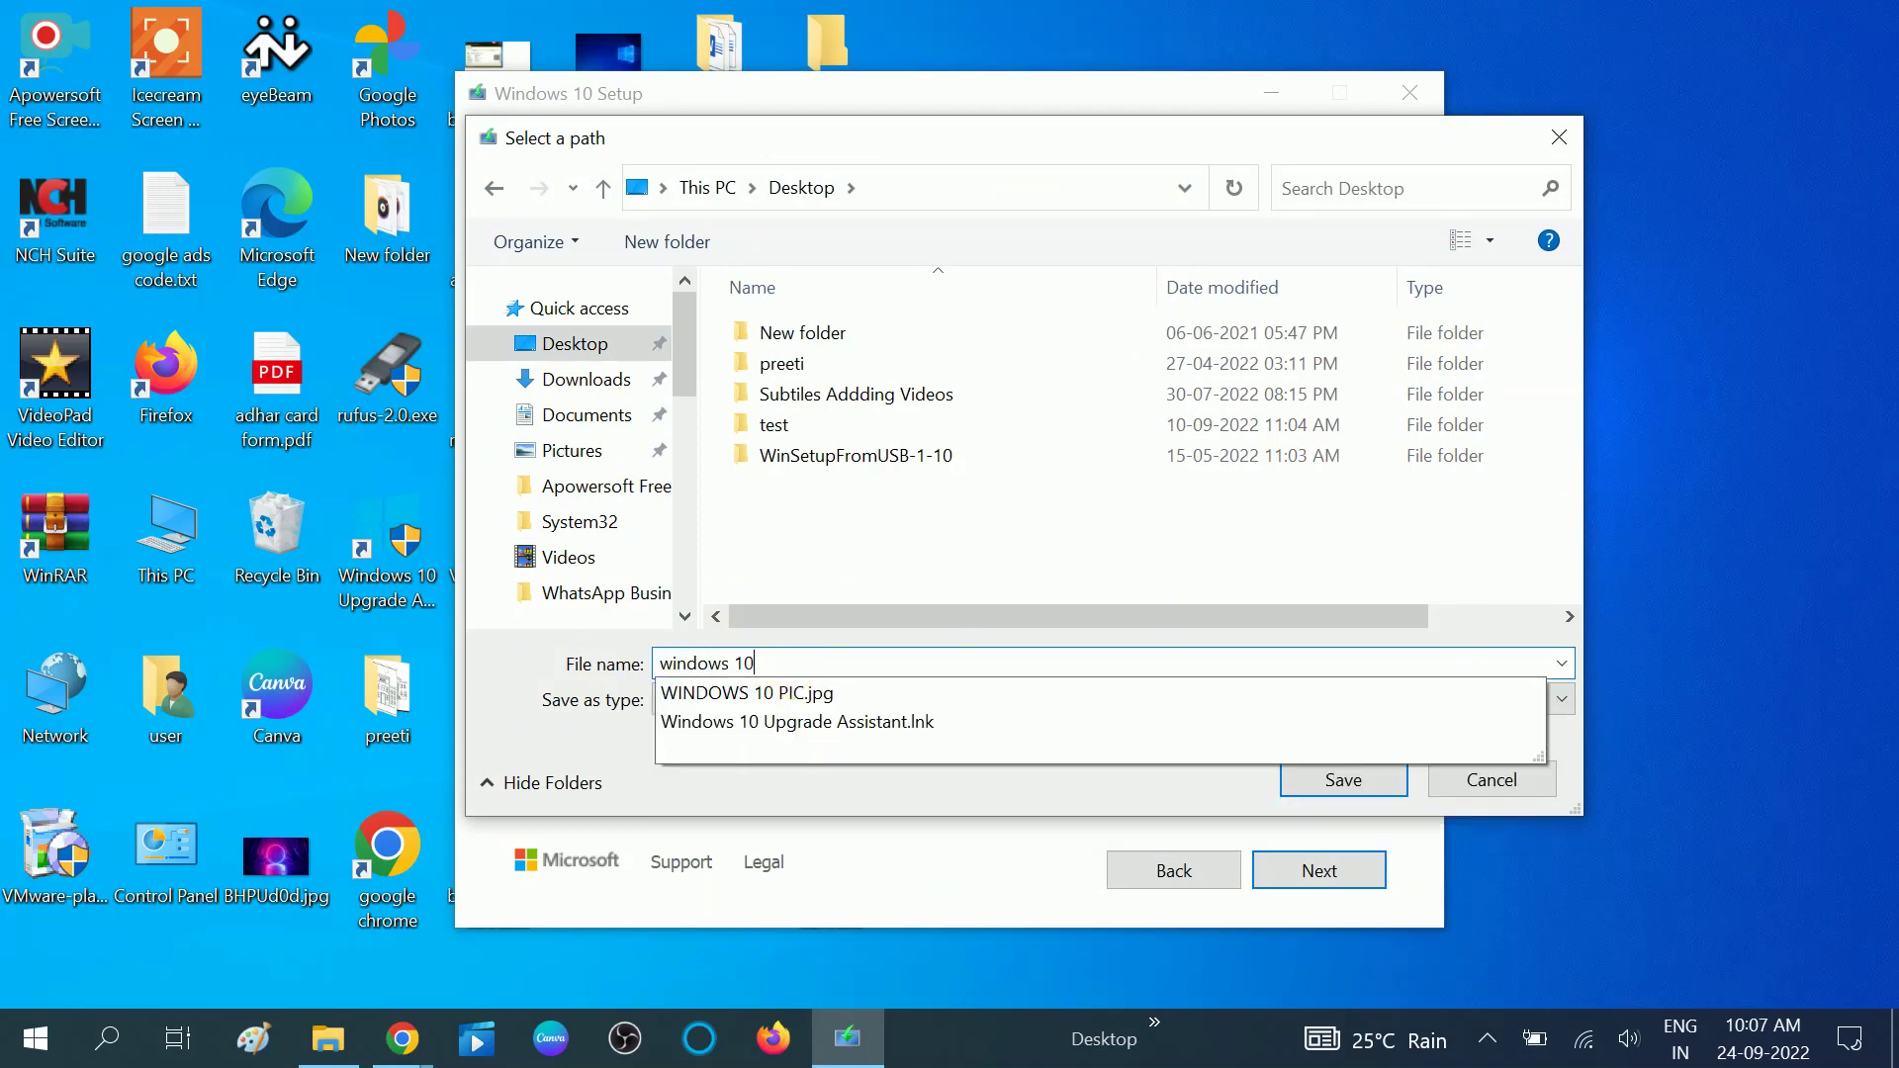
{"action": "type", "text": " iso"}
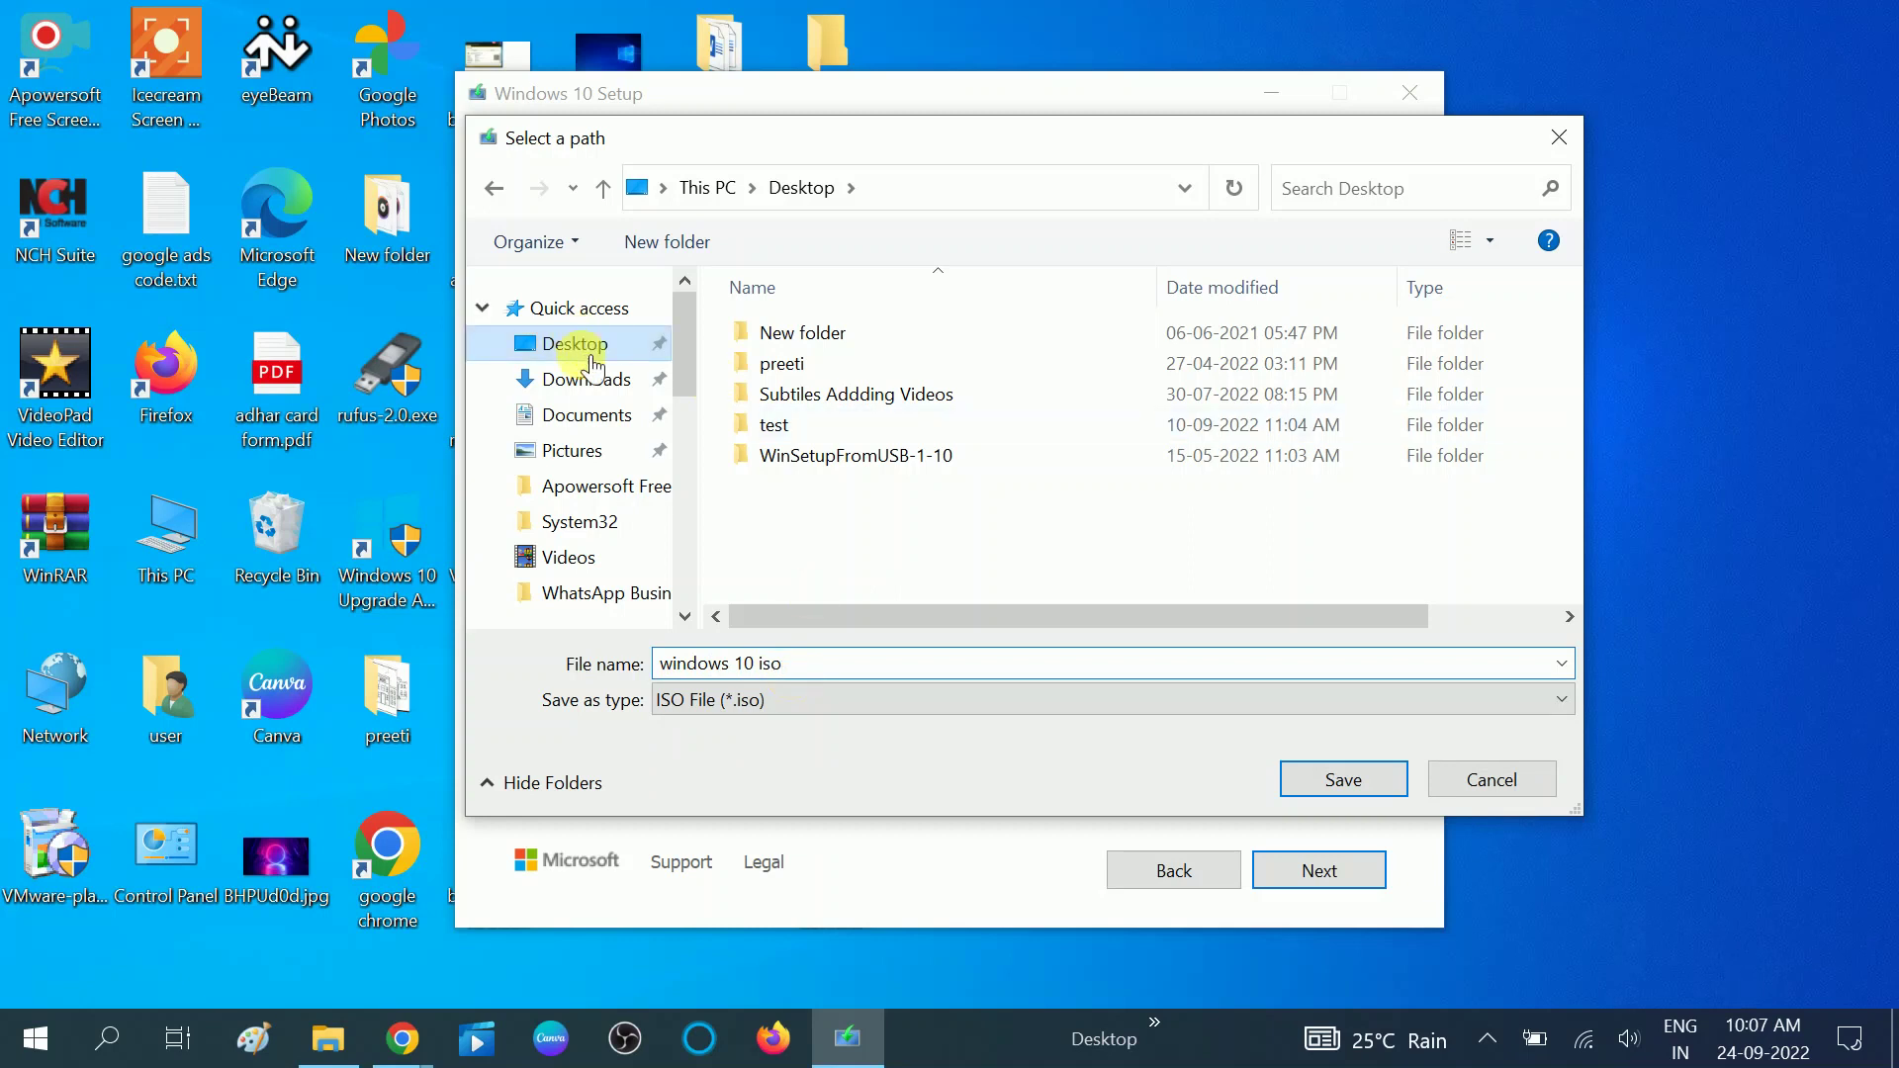
{"action": "left_click", "coordinate": [1352, 779]}
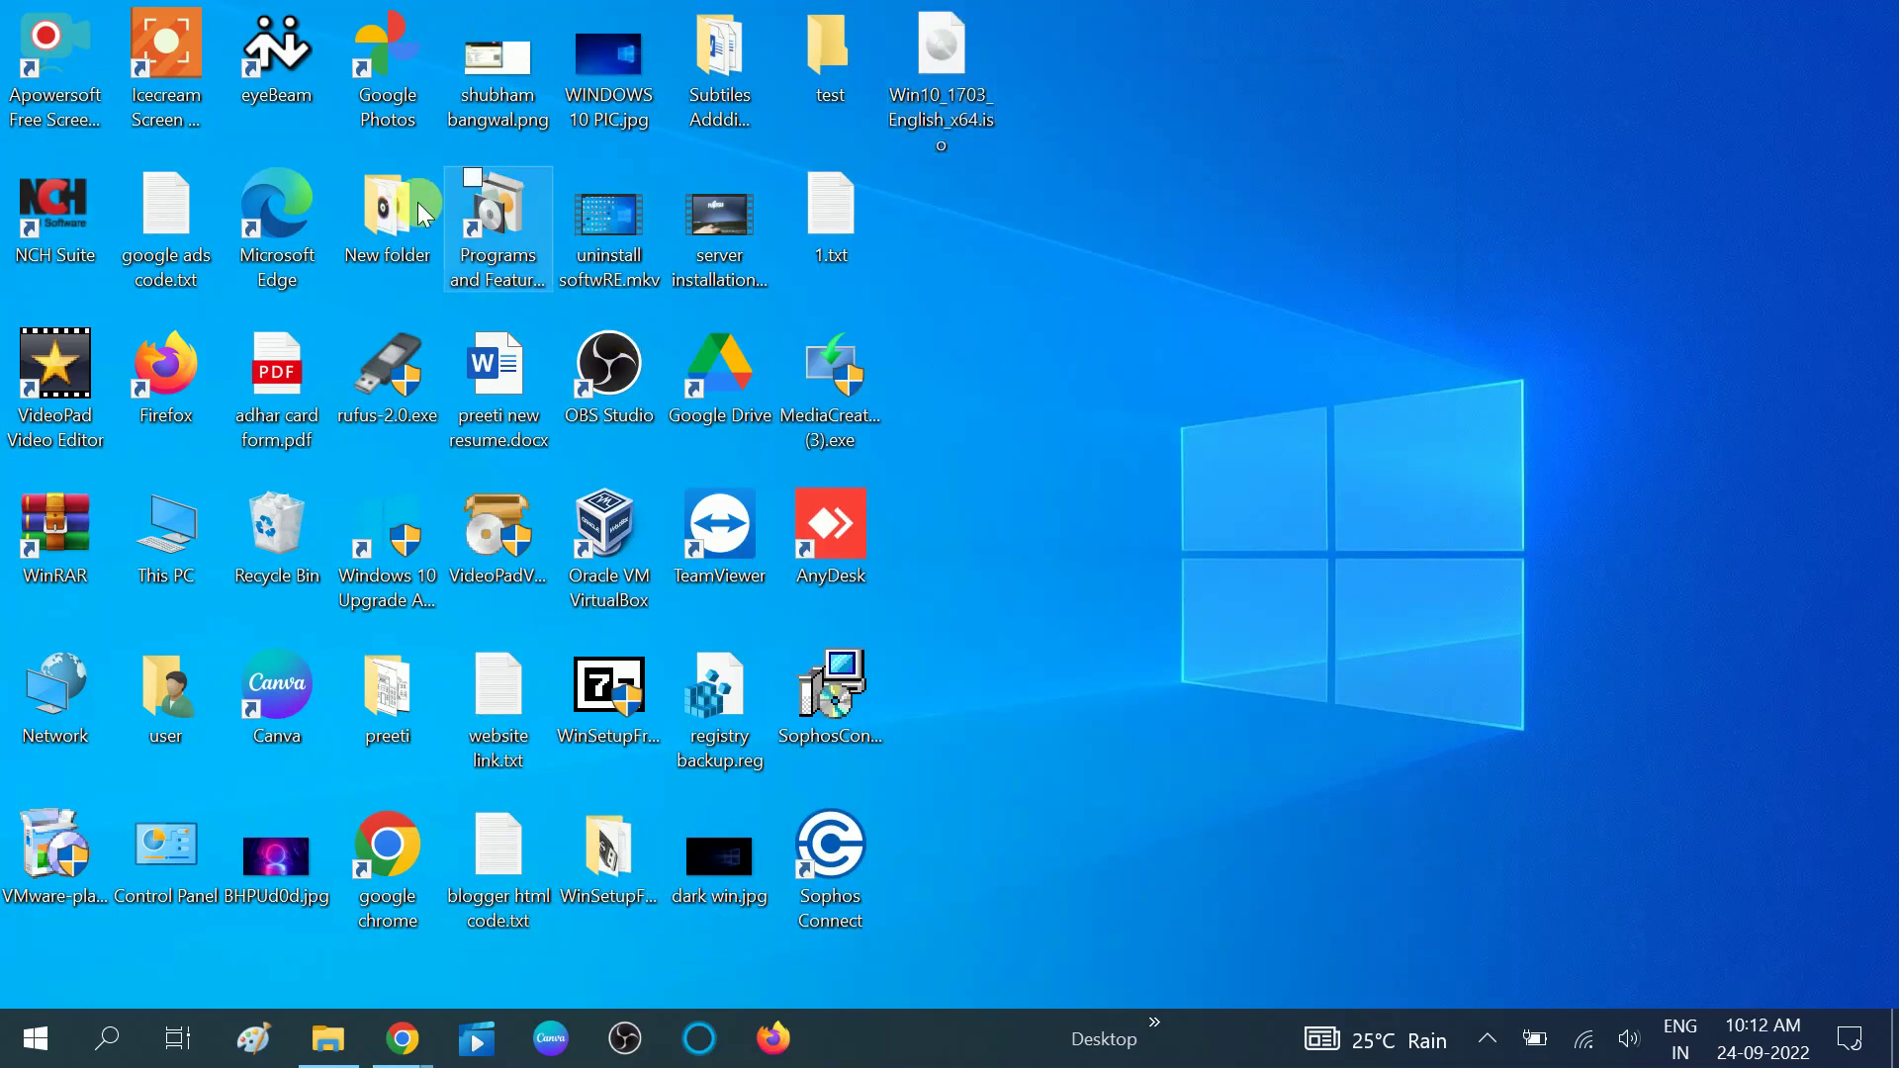
Step: Check the file details of Win10_1703_English_x64.iso on the desktop
{"action": "mouse_move", "coordinate": [922, 104]}
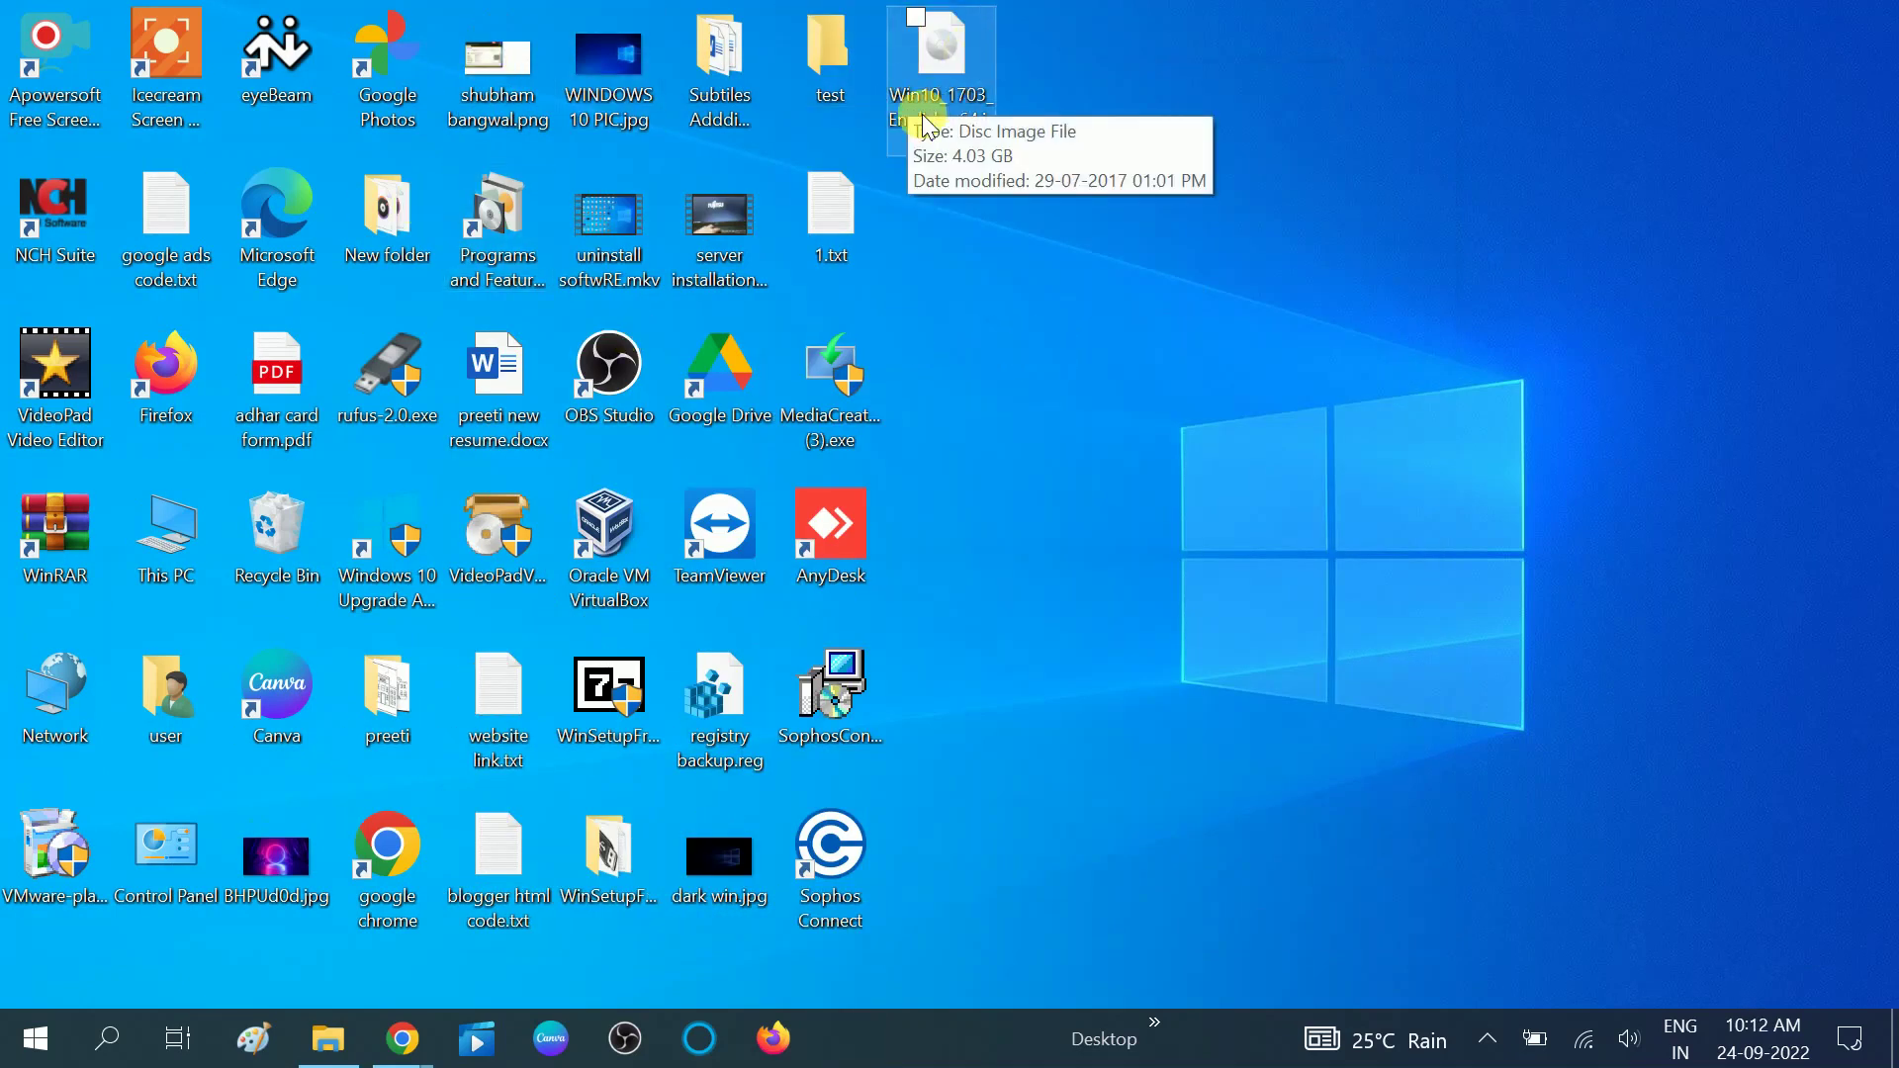
{"action": "left_click", "coordinate": [942, 77]}
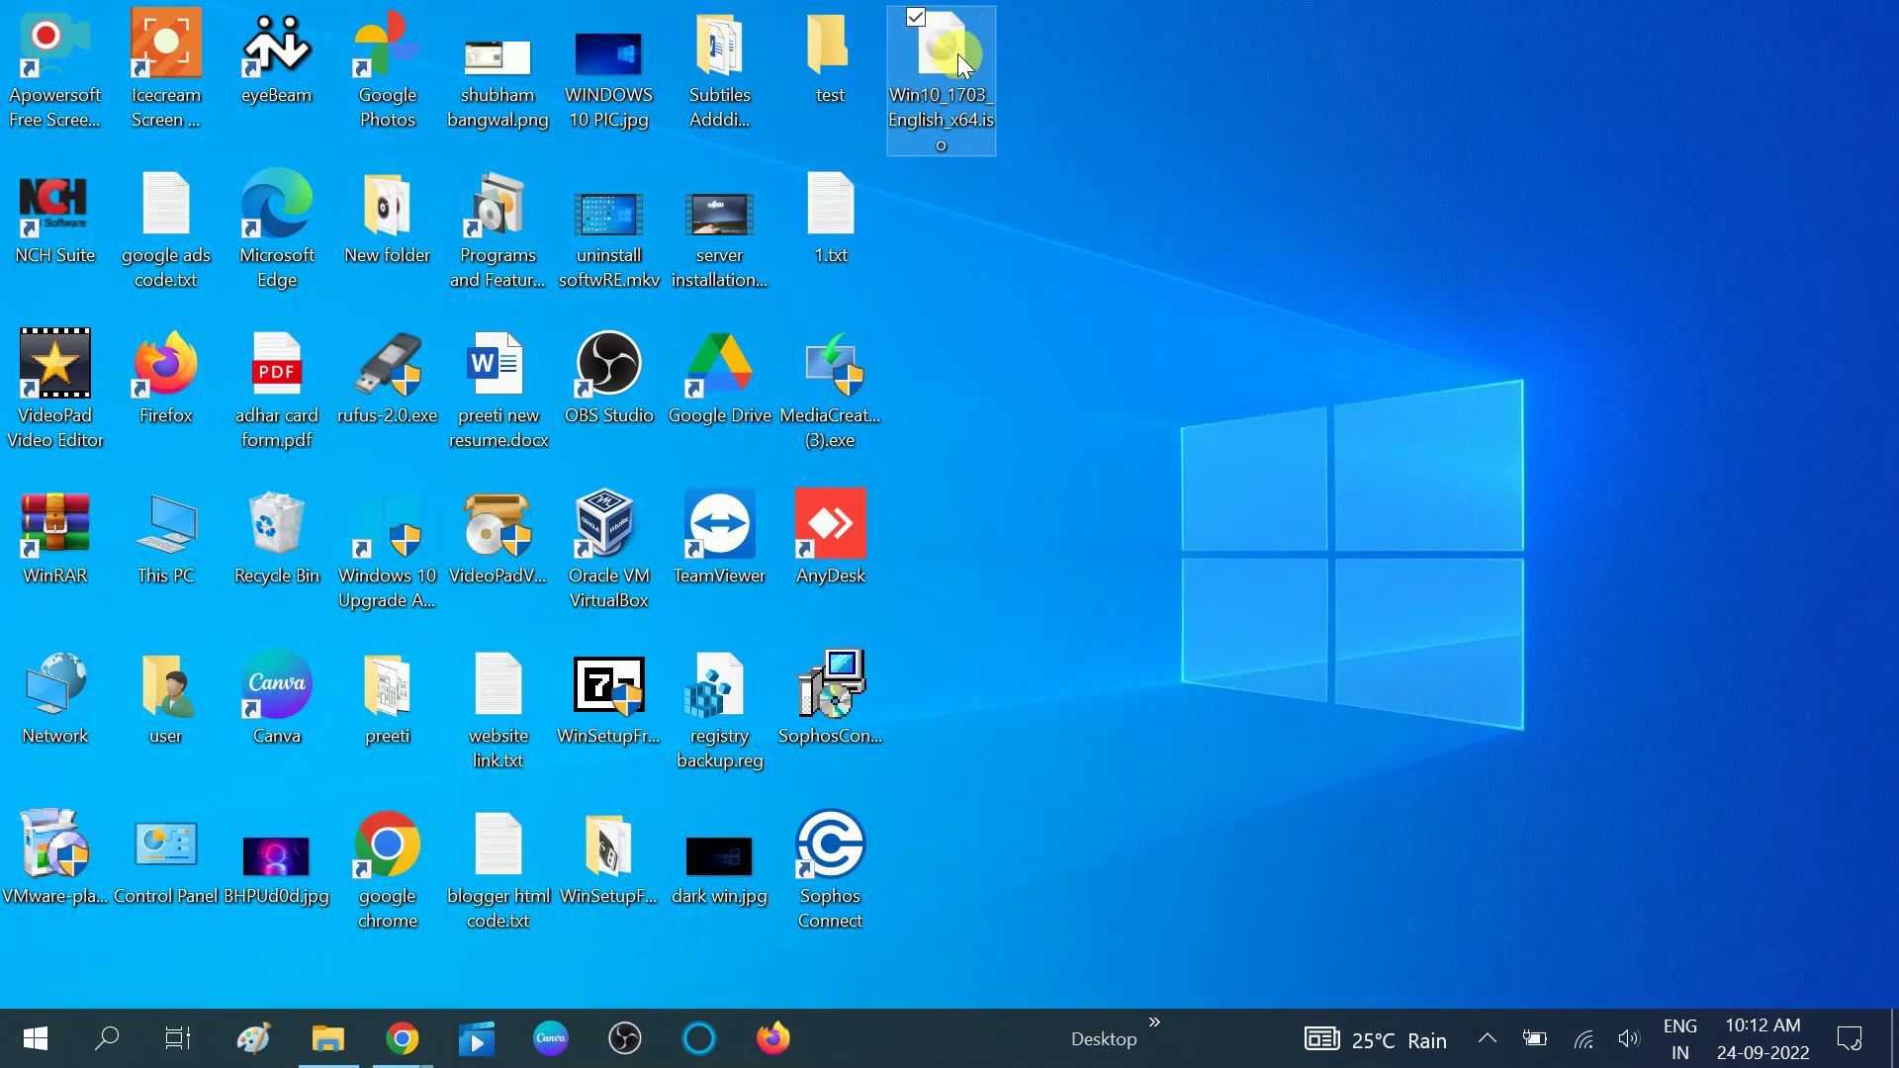
{"action": "mouse_move", "coordinate": [942, 123]}
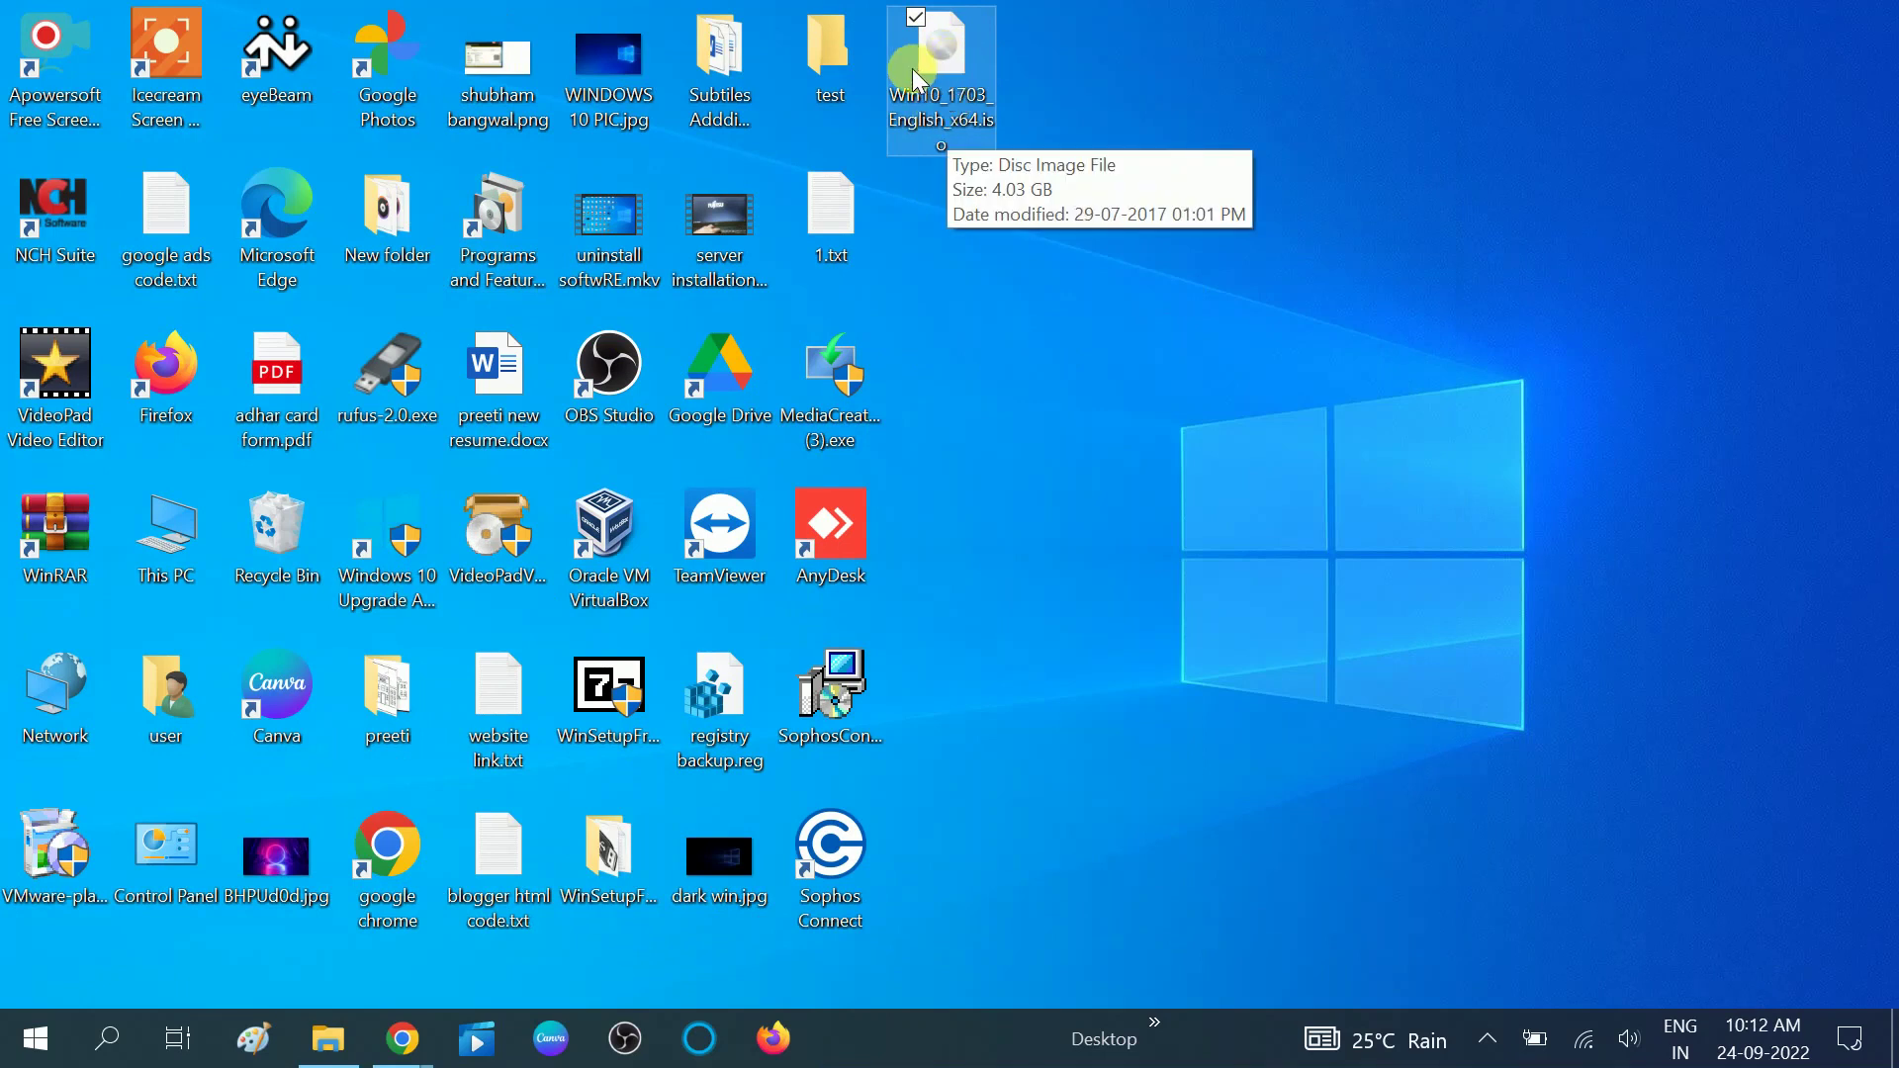
Step: Switch to Google Chrome and search Google for "rufus"
{"action": "left_click", "coordinate": [94, 1033]}
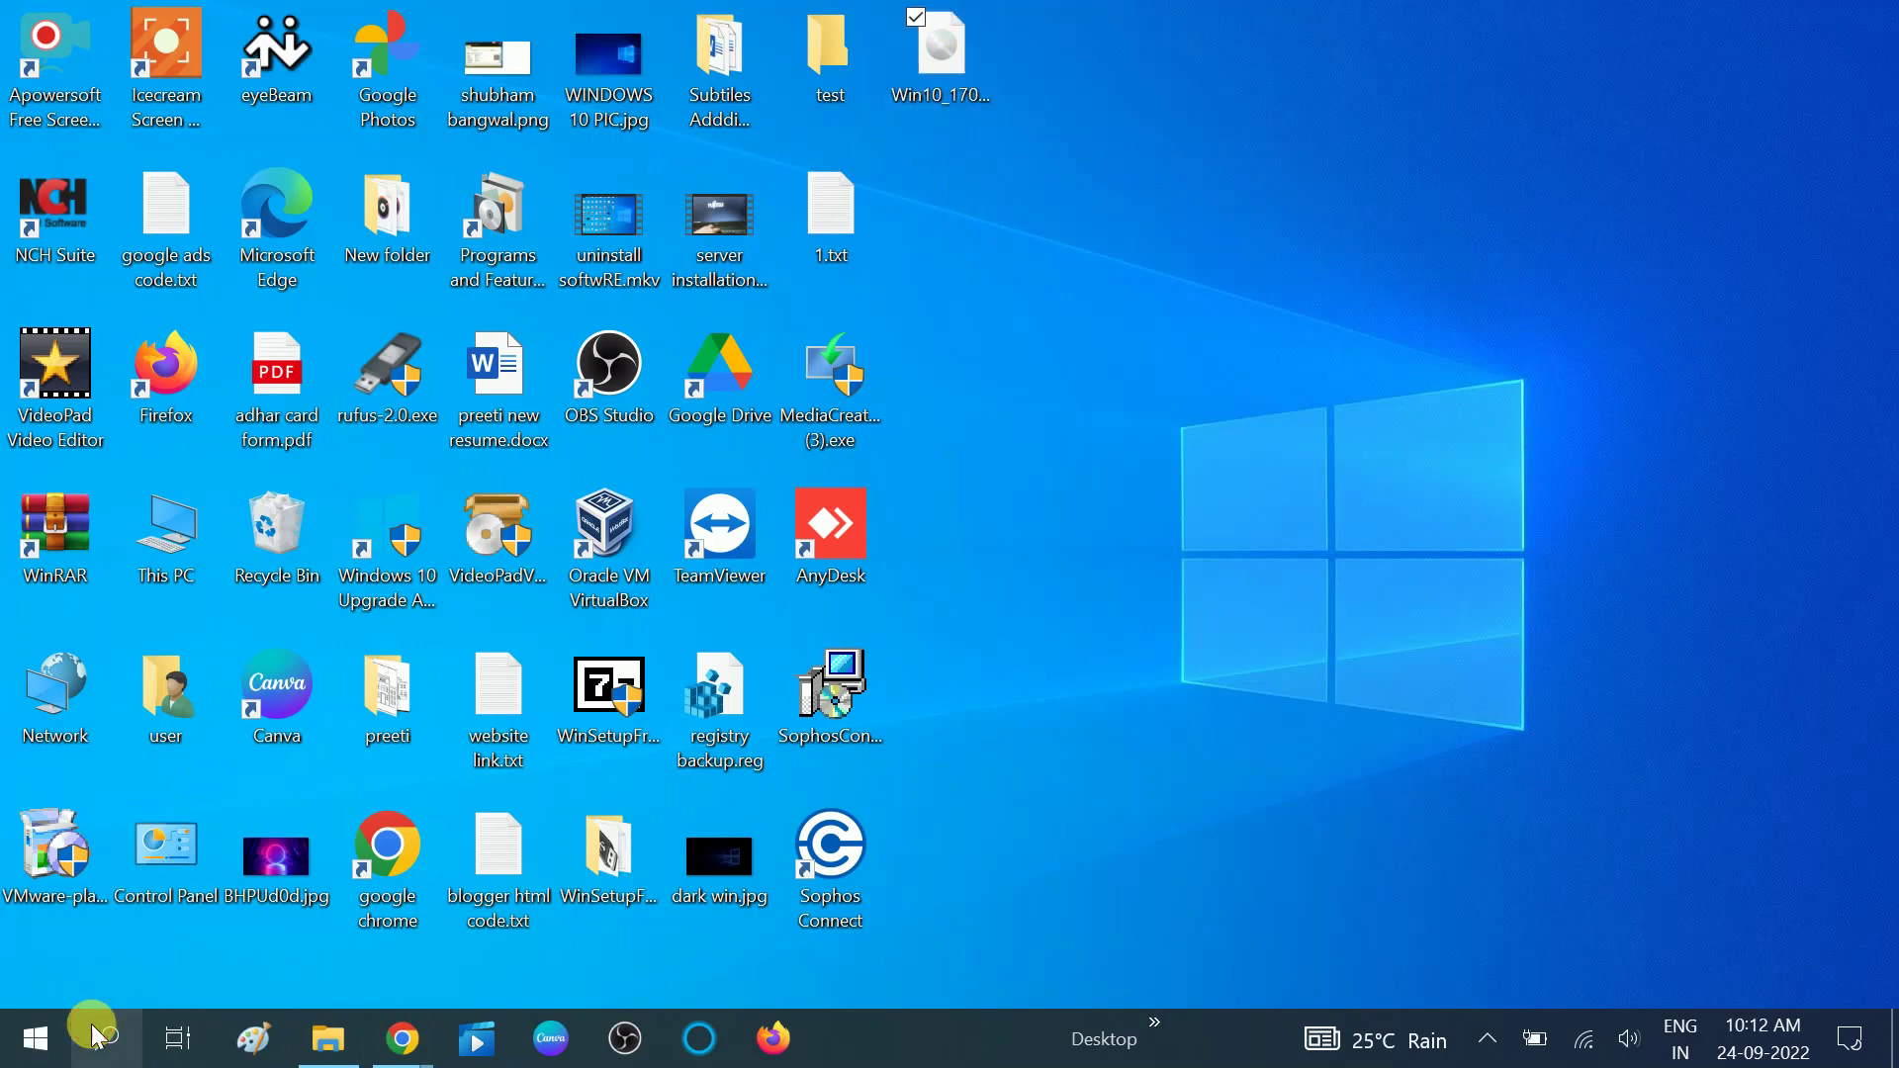
{"action": "left_click", "coordinate": [1029, 49]}
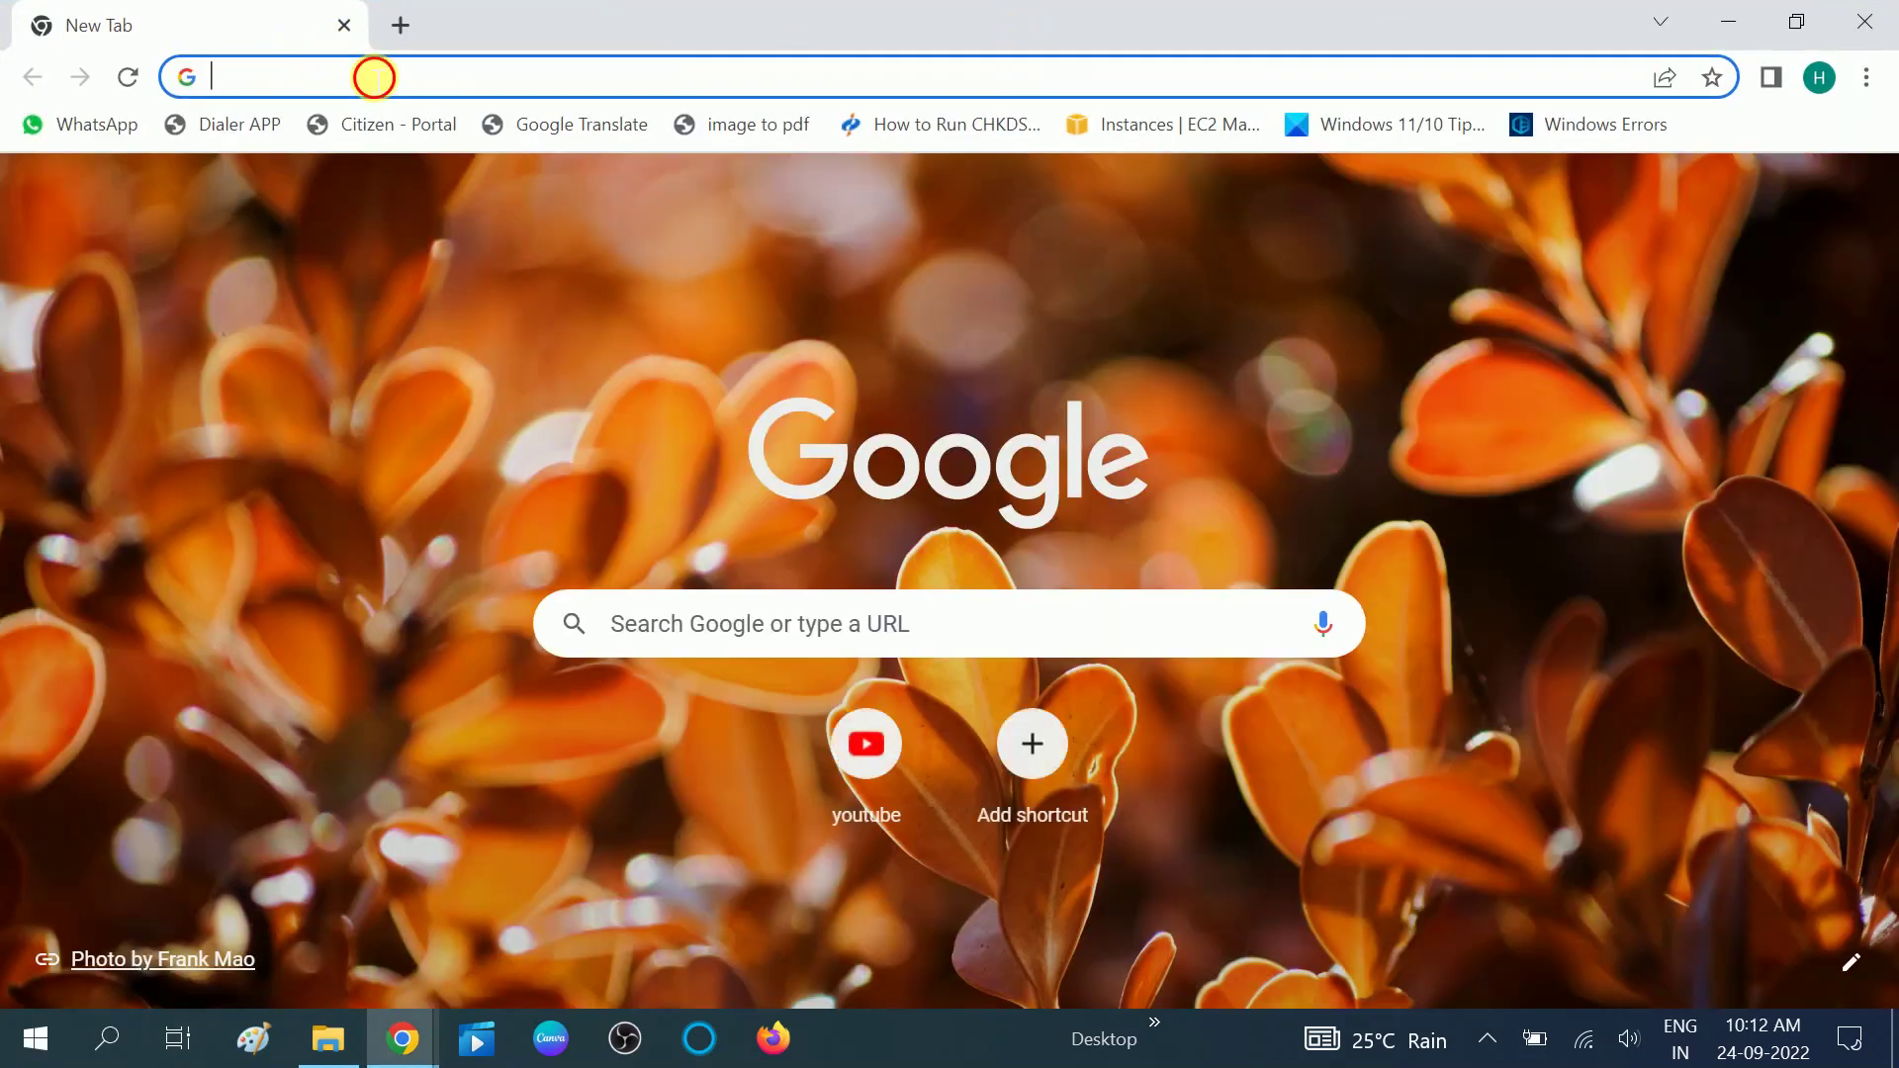
{"action": "left_click", "coordinate": [375, 77]}
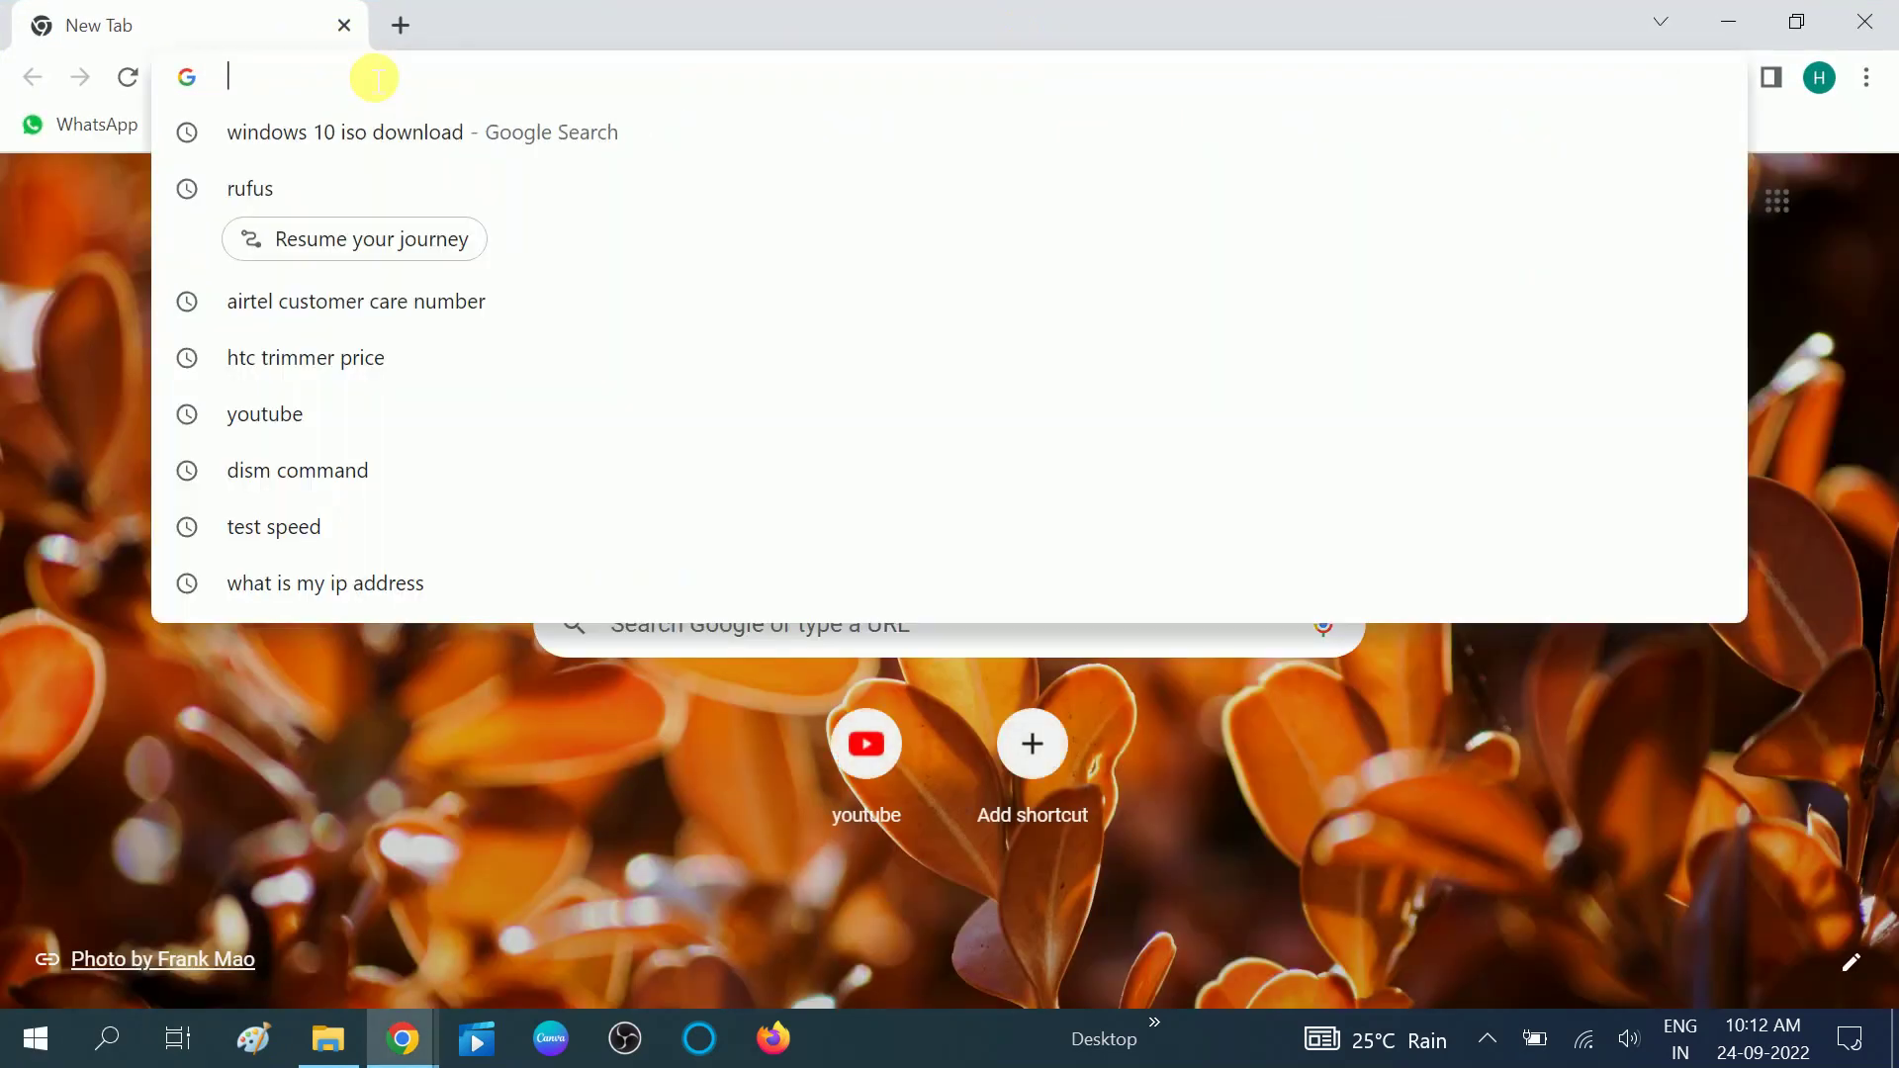
{"action": "type", "text": "rufu"}
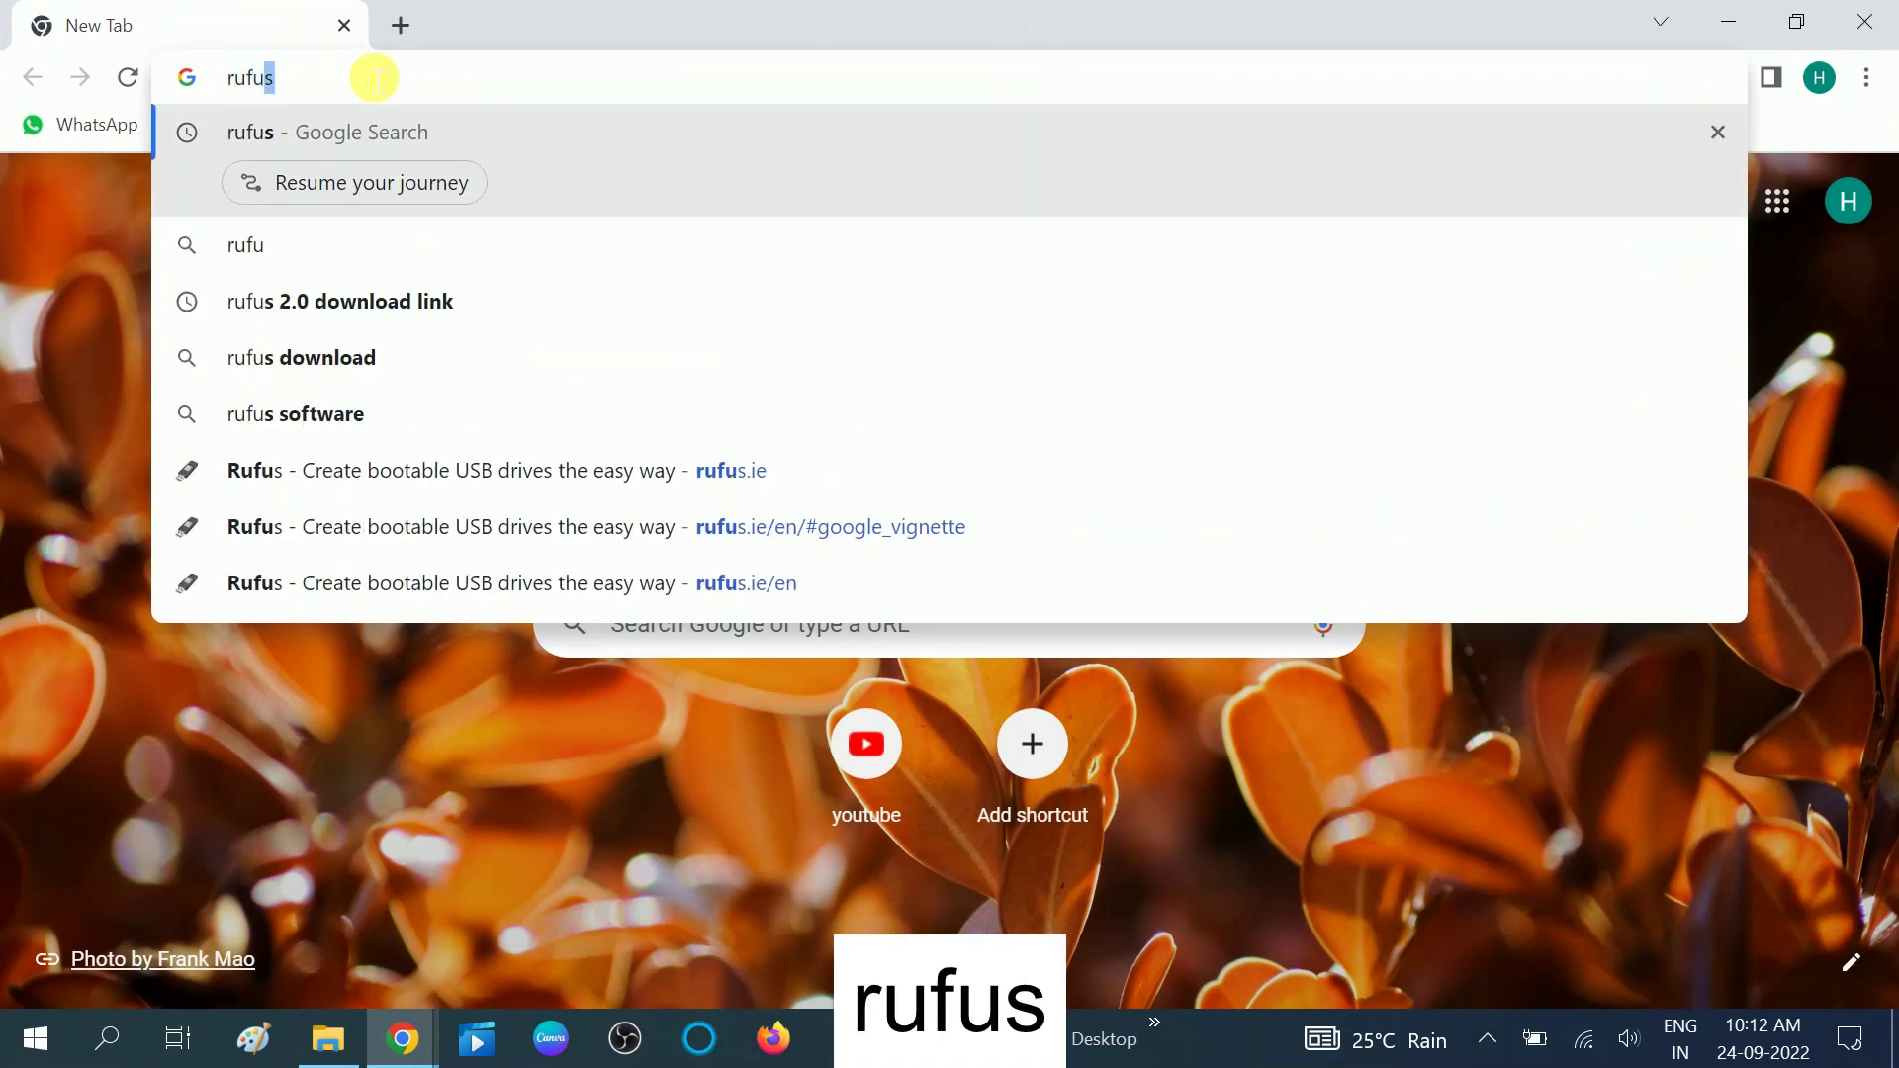
{"action": "type", "text": "s"}
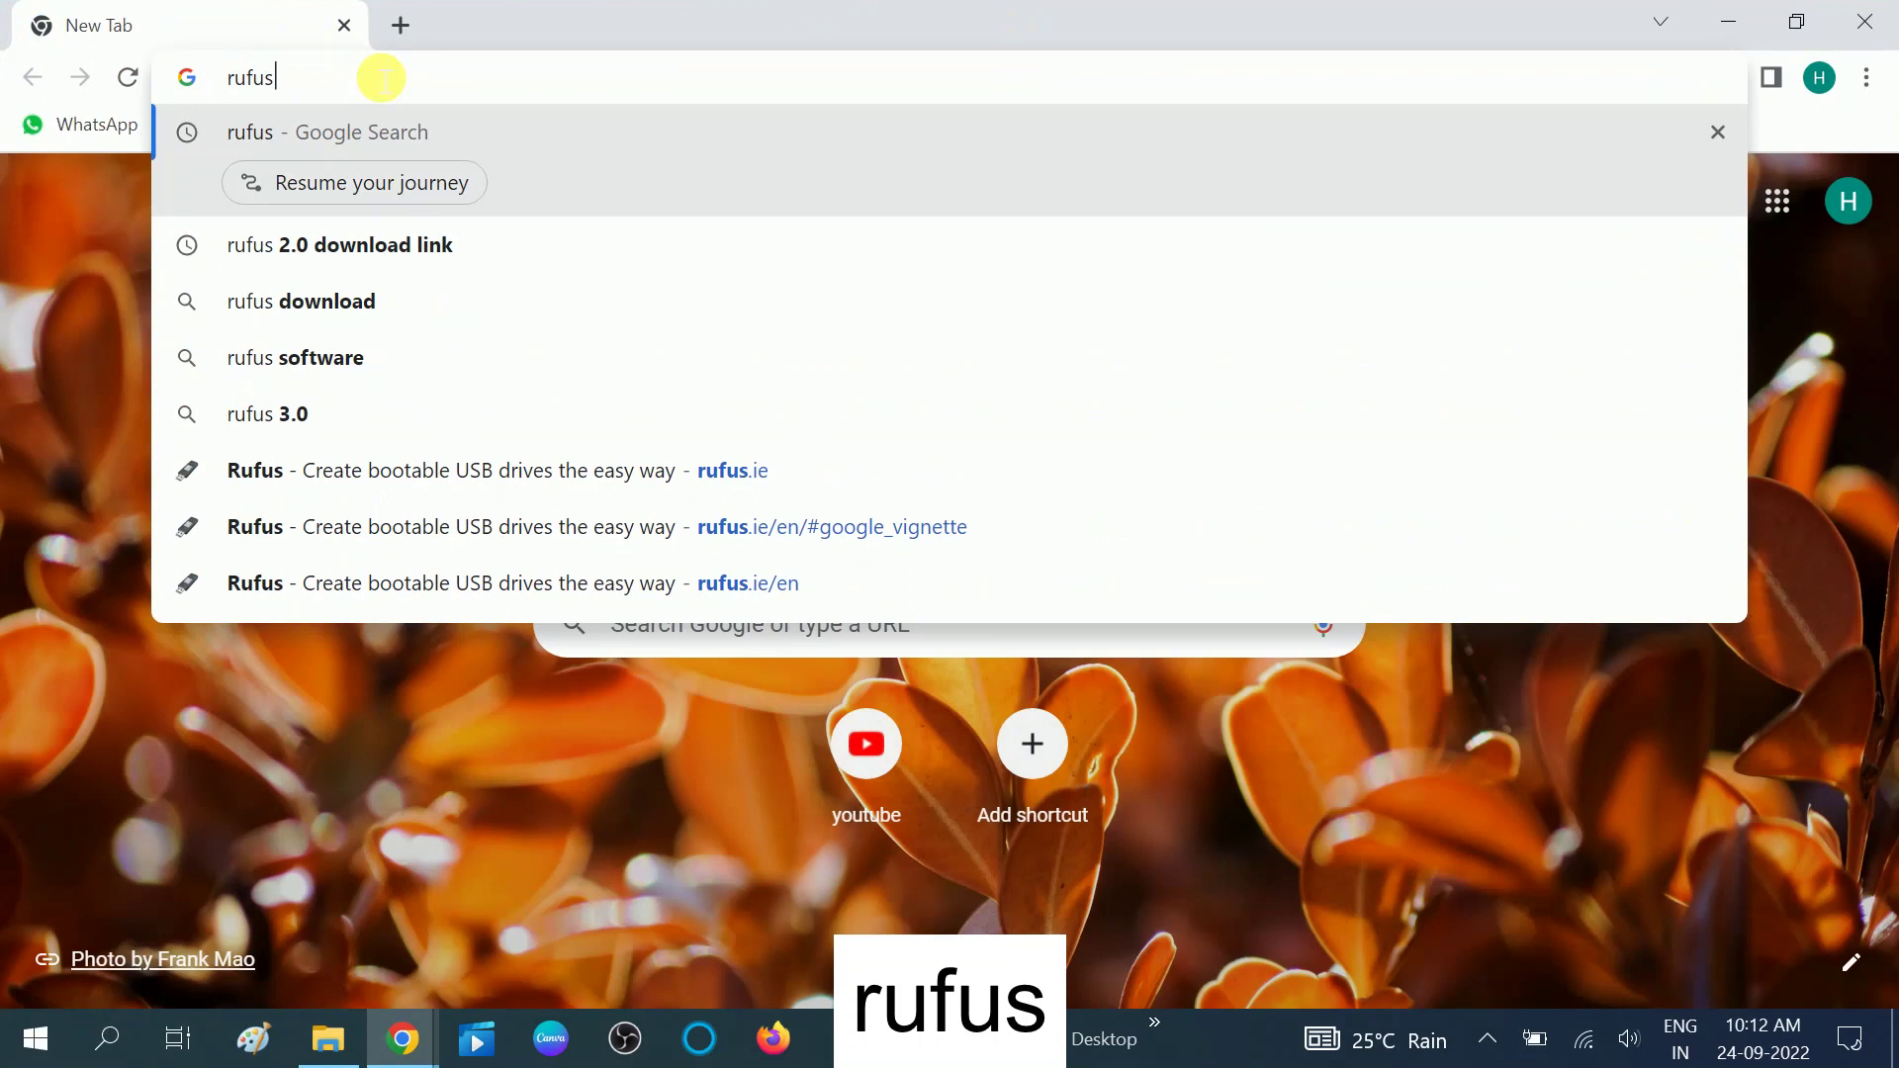
{"action": "key", "text": "Return"}
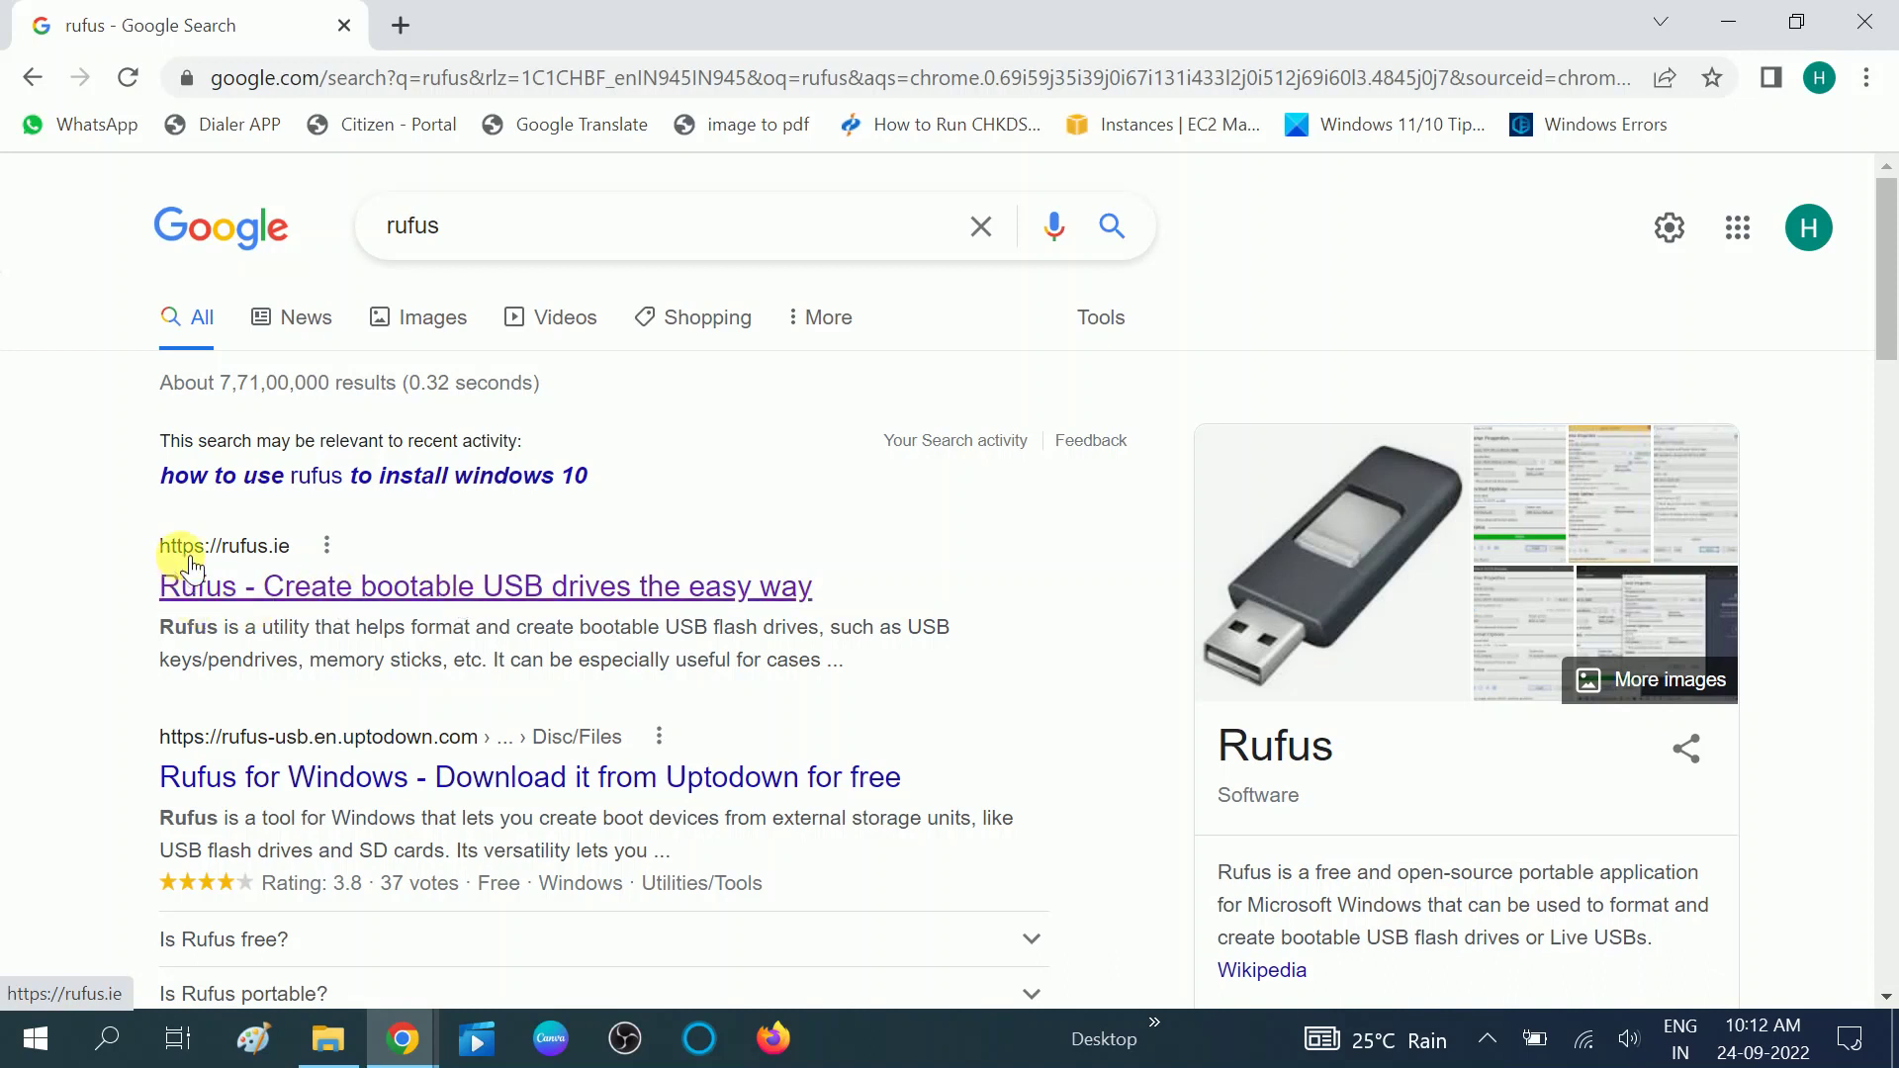
Step: Open the official rufus.ie site from the search results and download Rufus 3.20 Portable
{"action": "left_click", "coordinate": [297, 568]}
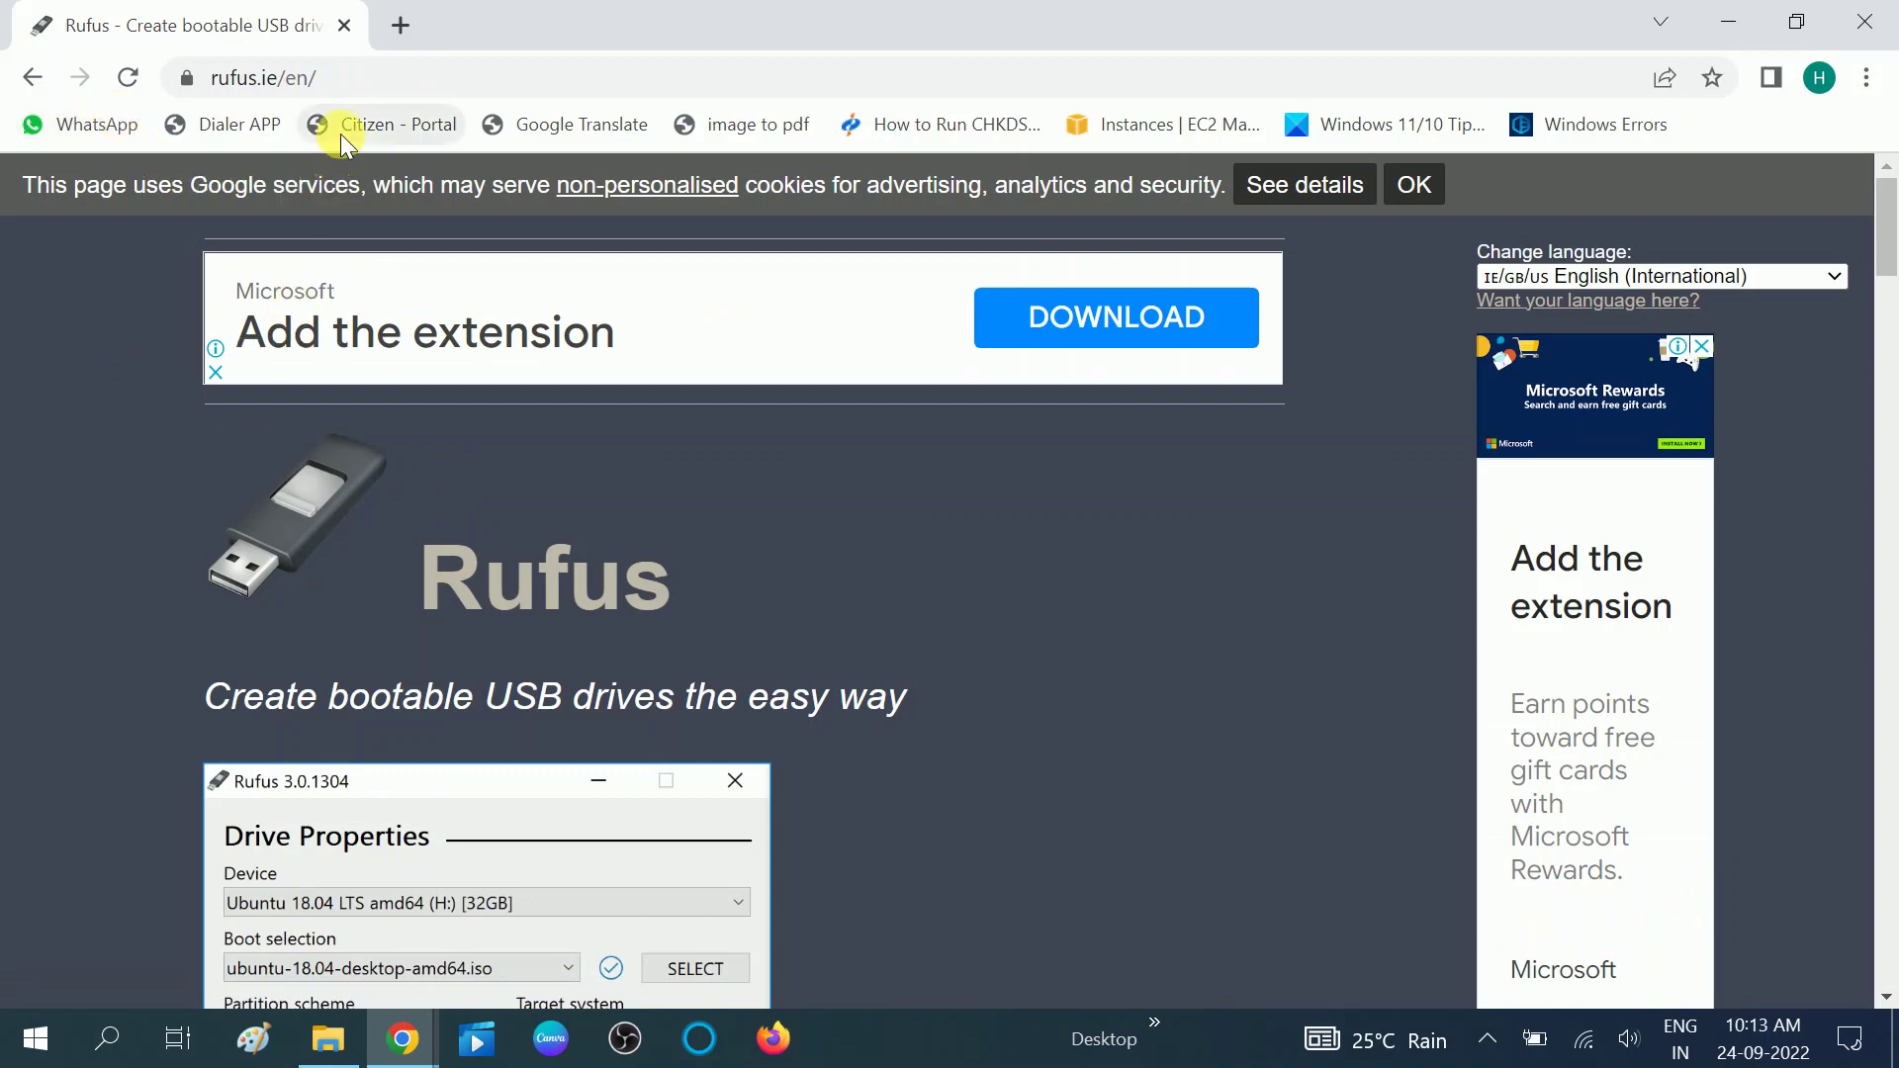
{"action": "scroll", "coordinate": [370, 491], "scroll_direction": "down", "scroll_amount": 3}
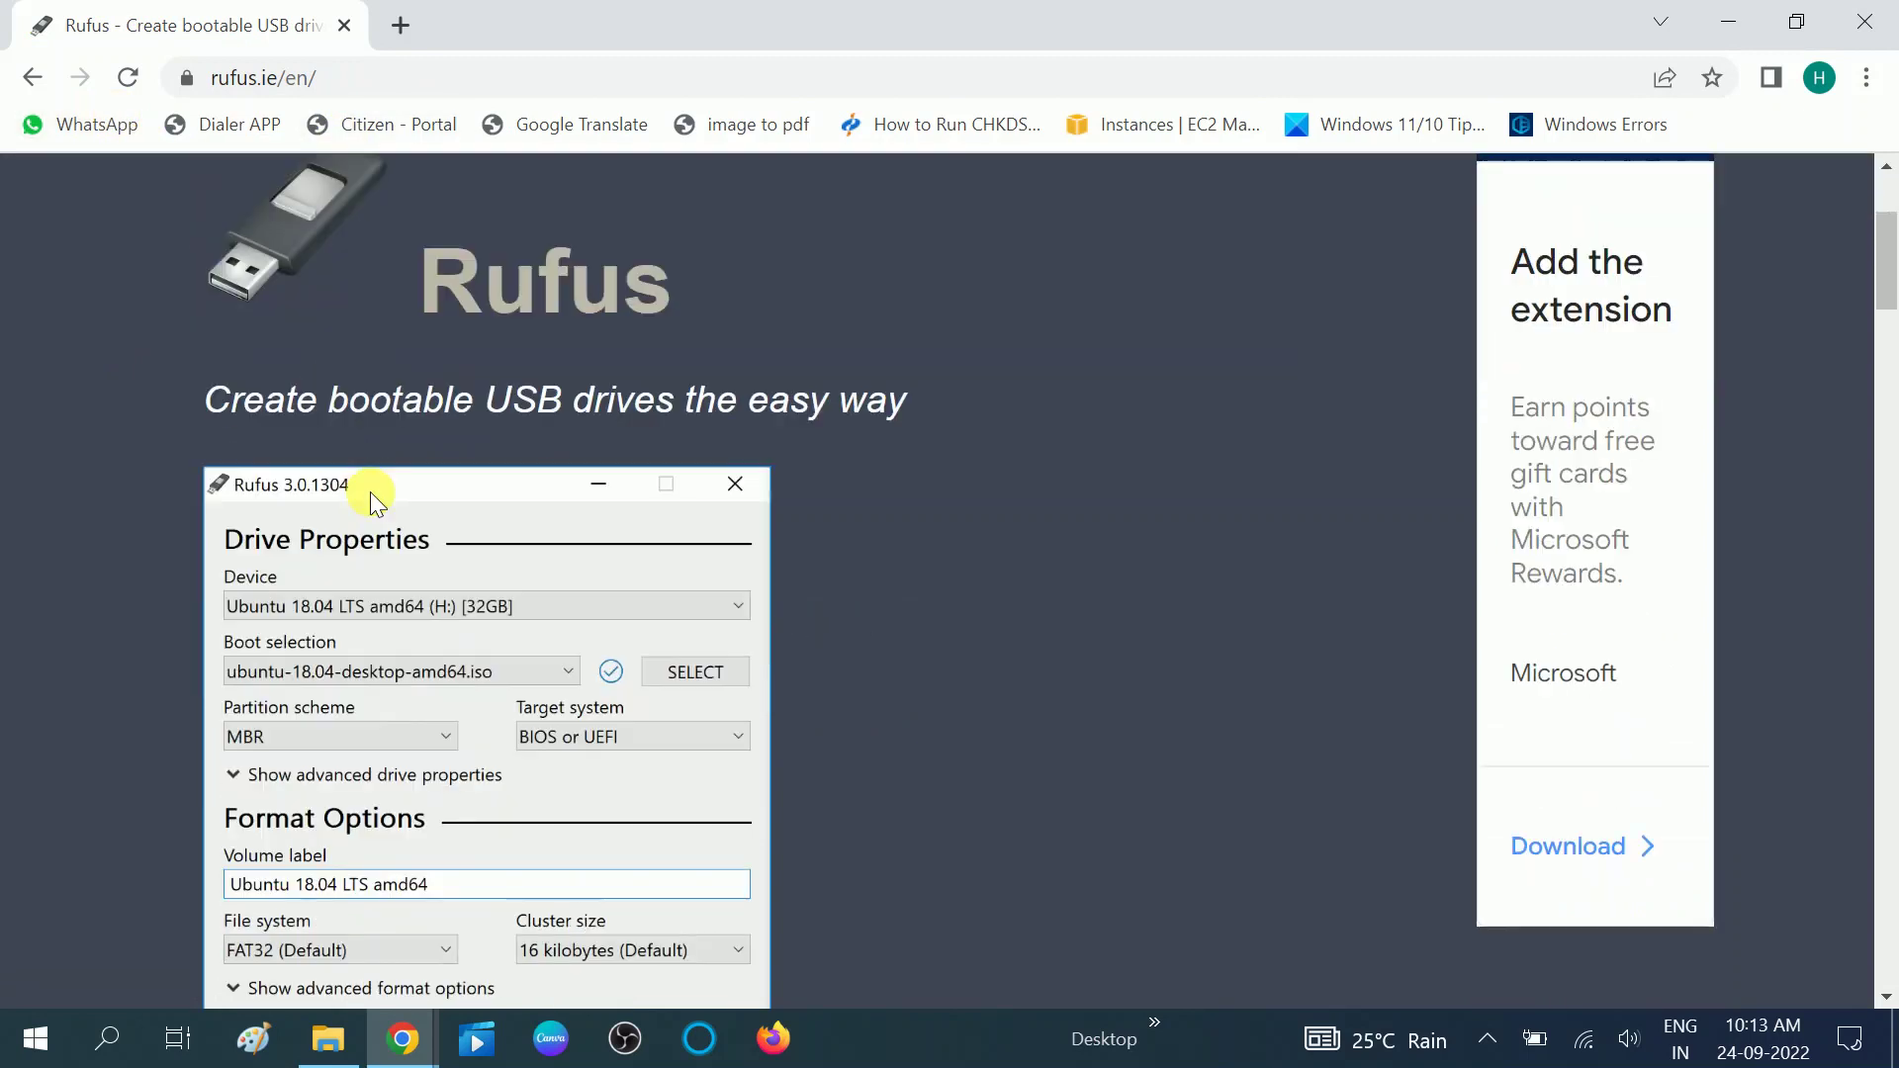
{"action": "scroll", "coordinate": [406, 353], "scroll_direction": "down", "scroll_amount": 1}
{"action": "scroll", "coordinate": [405, 354], "scroll_direction": "down", "scroll_amount": 6}
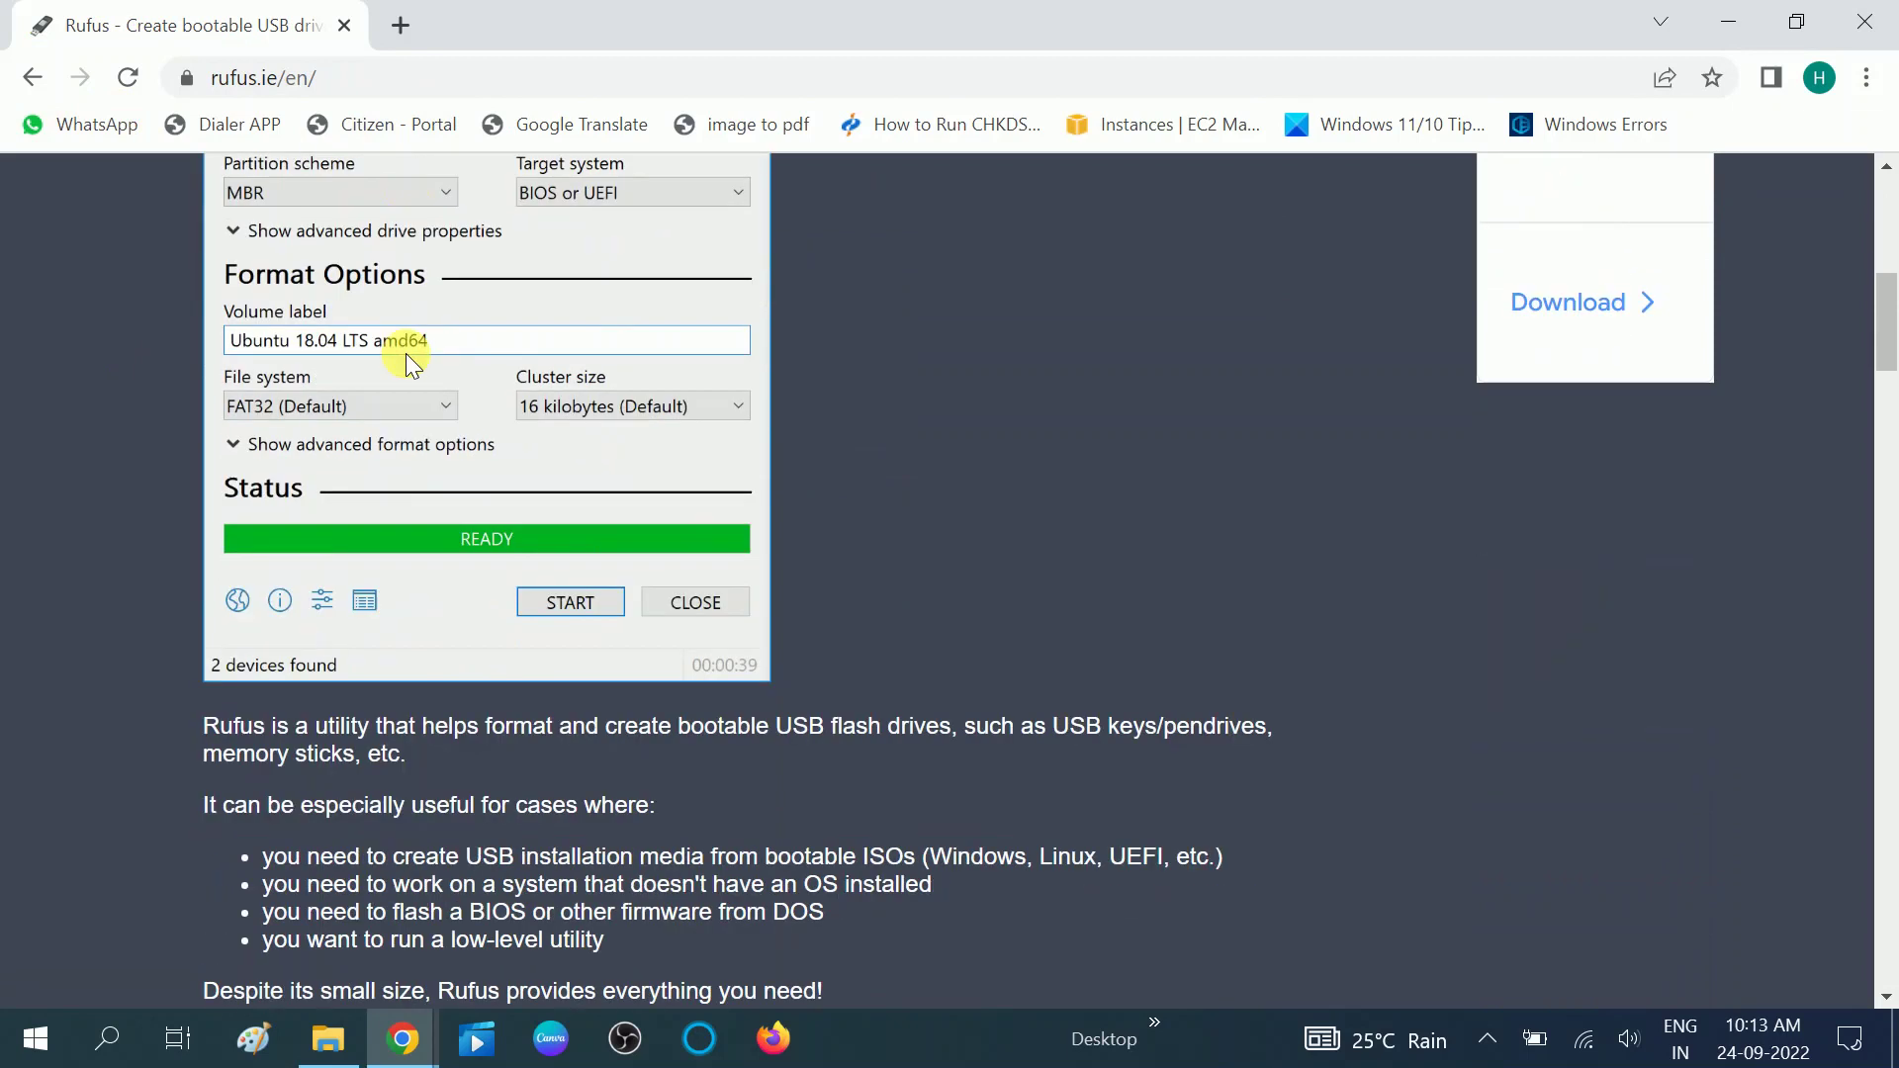
{"action": "scroll", "coordinate": [405, 353], "scroll_direction": "down", "scroll_amount": 6}
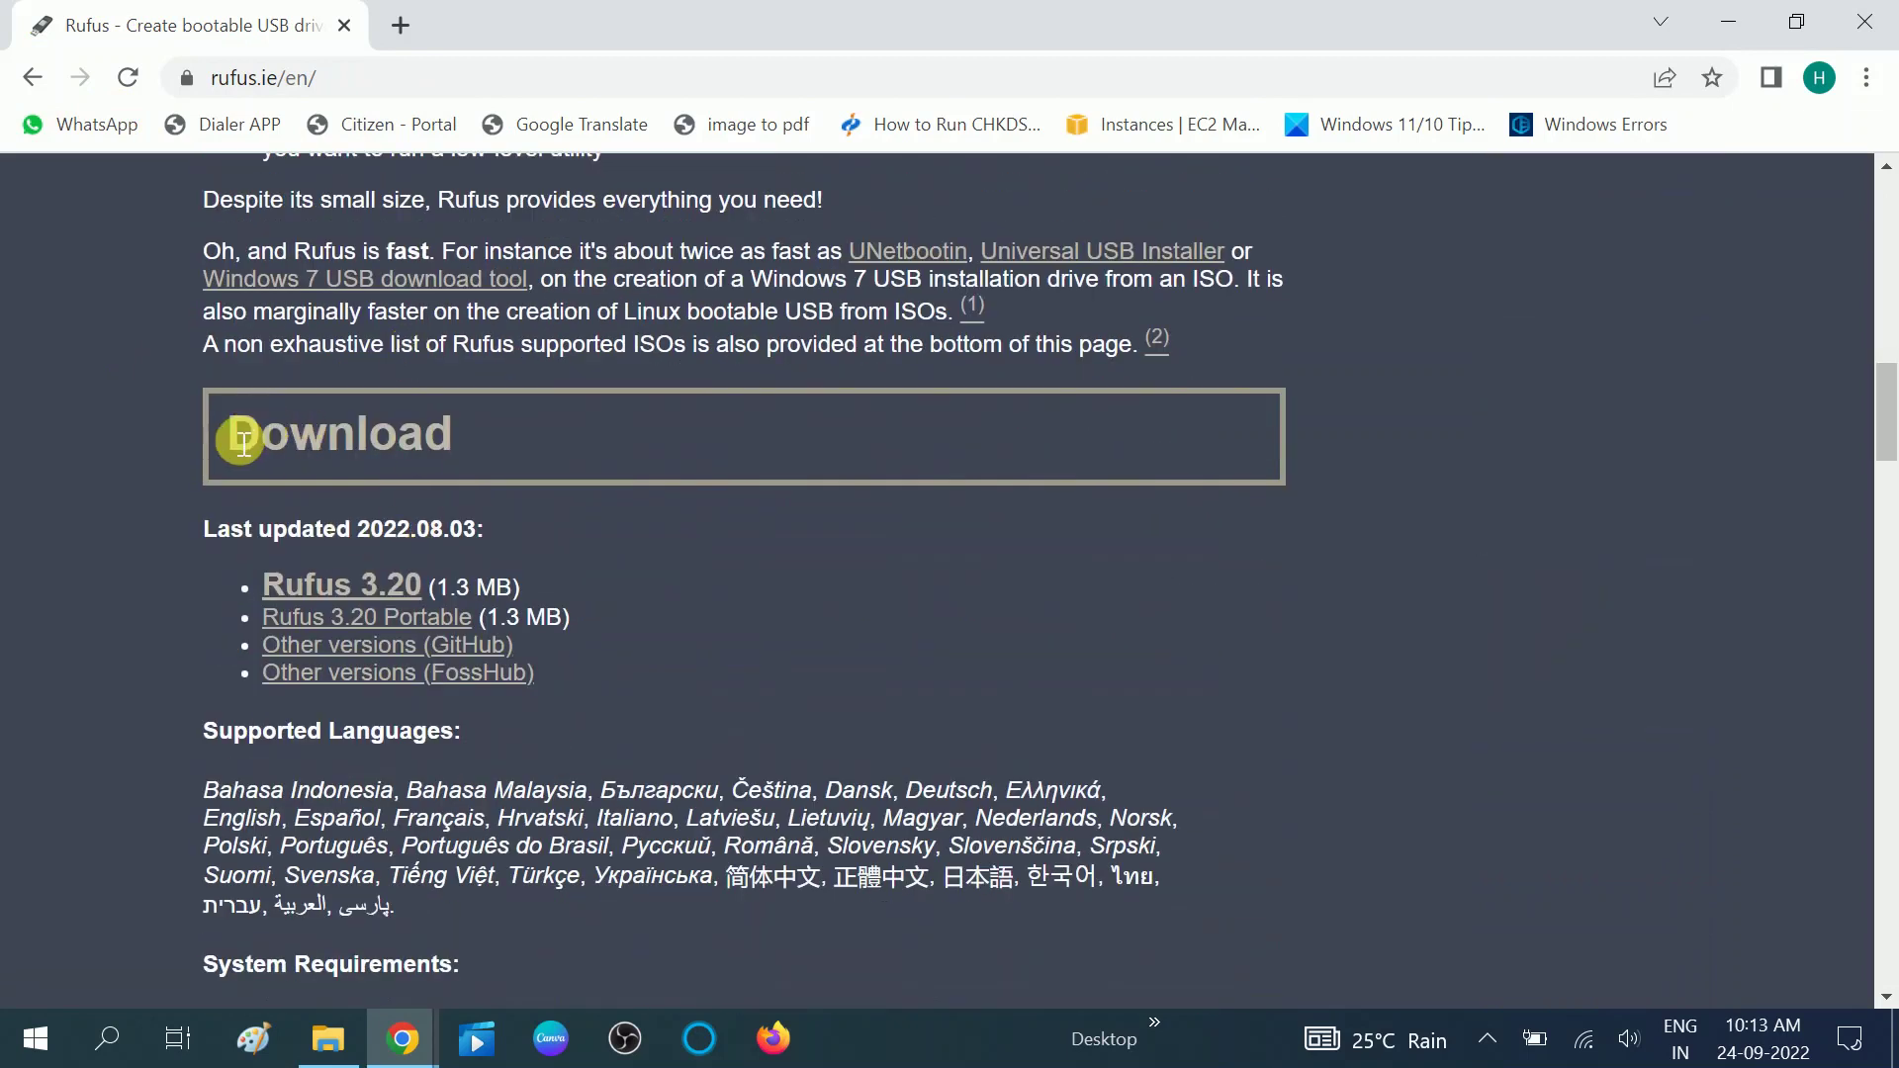
{"action": "left_click_drag", "start_coordinate": [247, 436], "coordinate": [453, 436]}
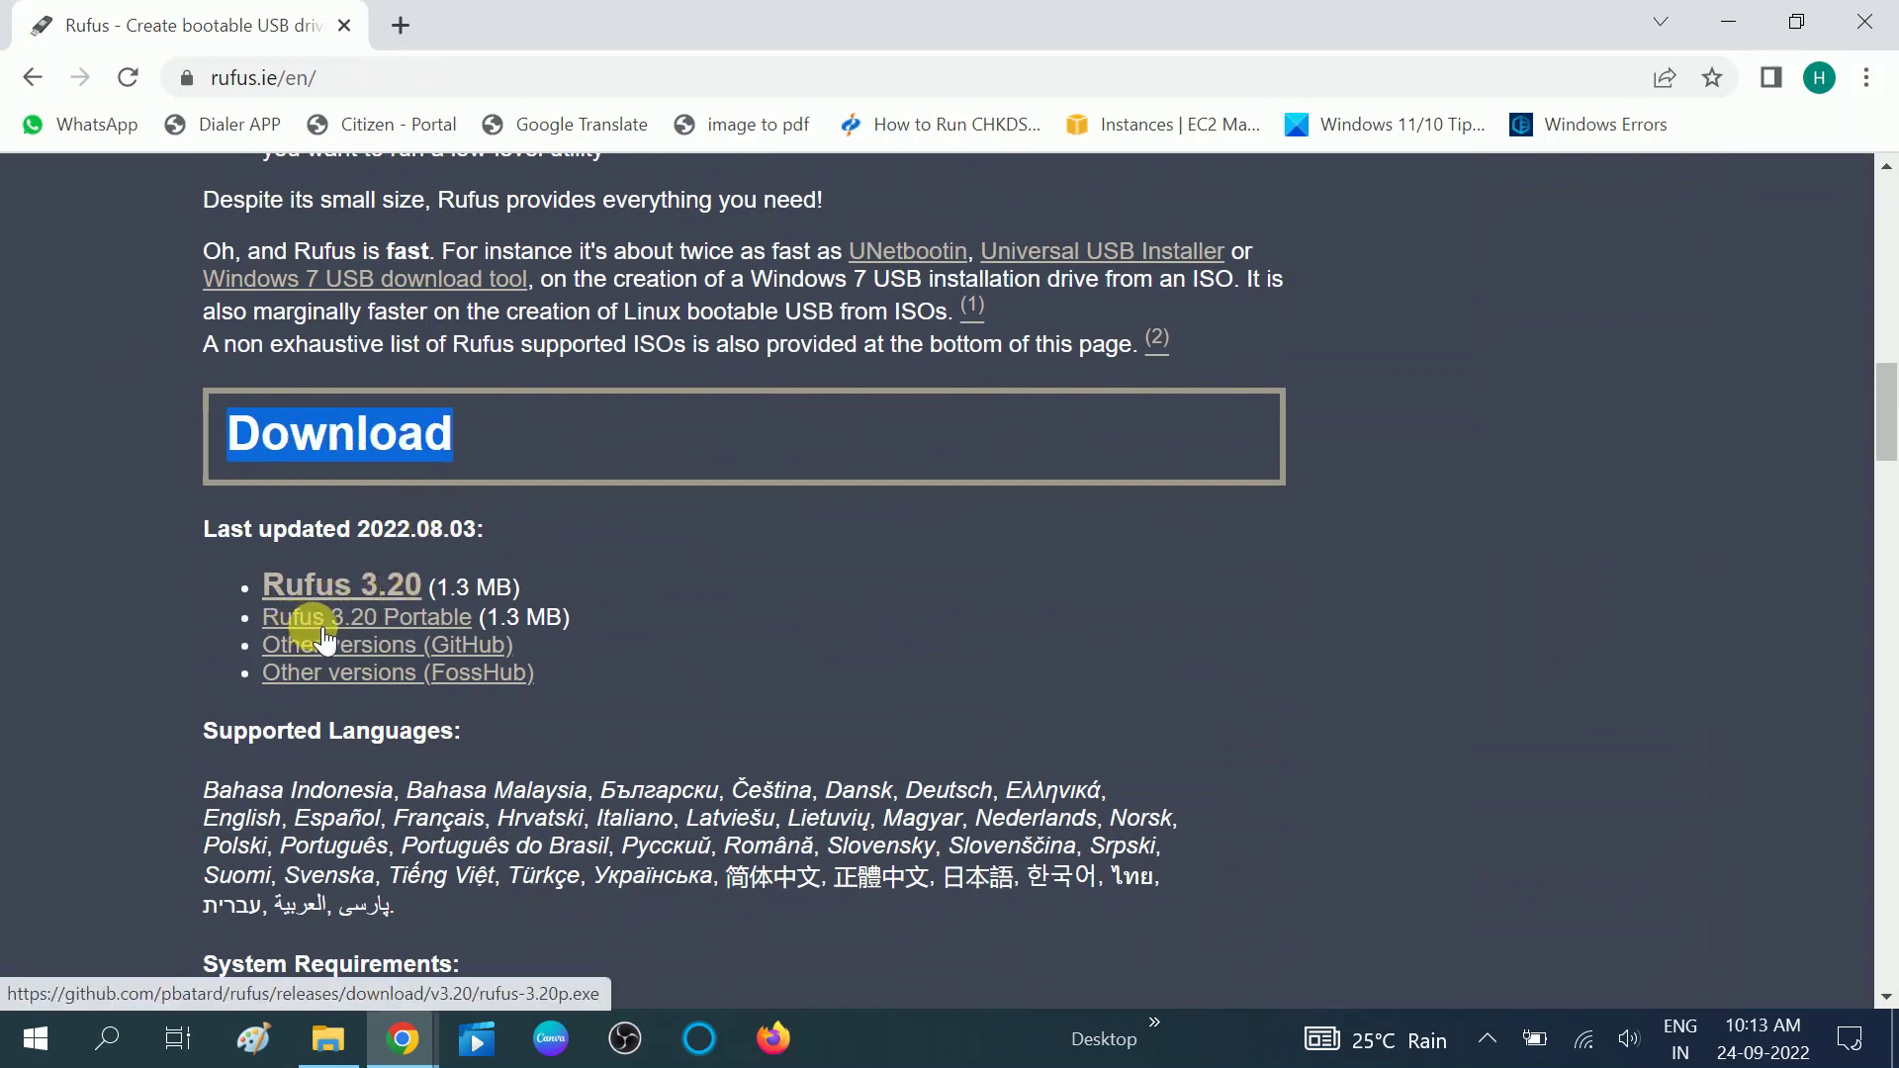
{"action": "left_click", "coordinate": [400, 627]}
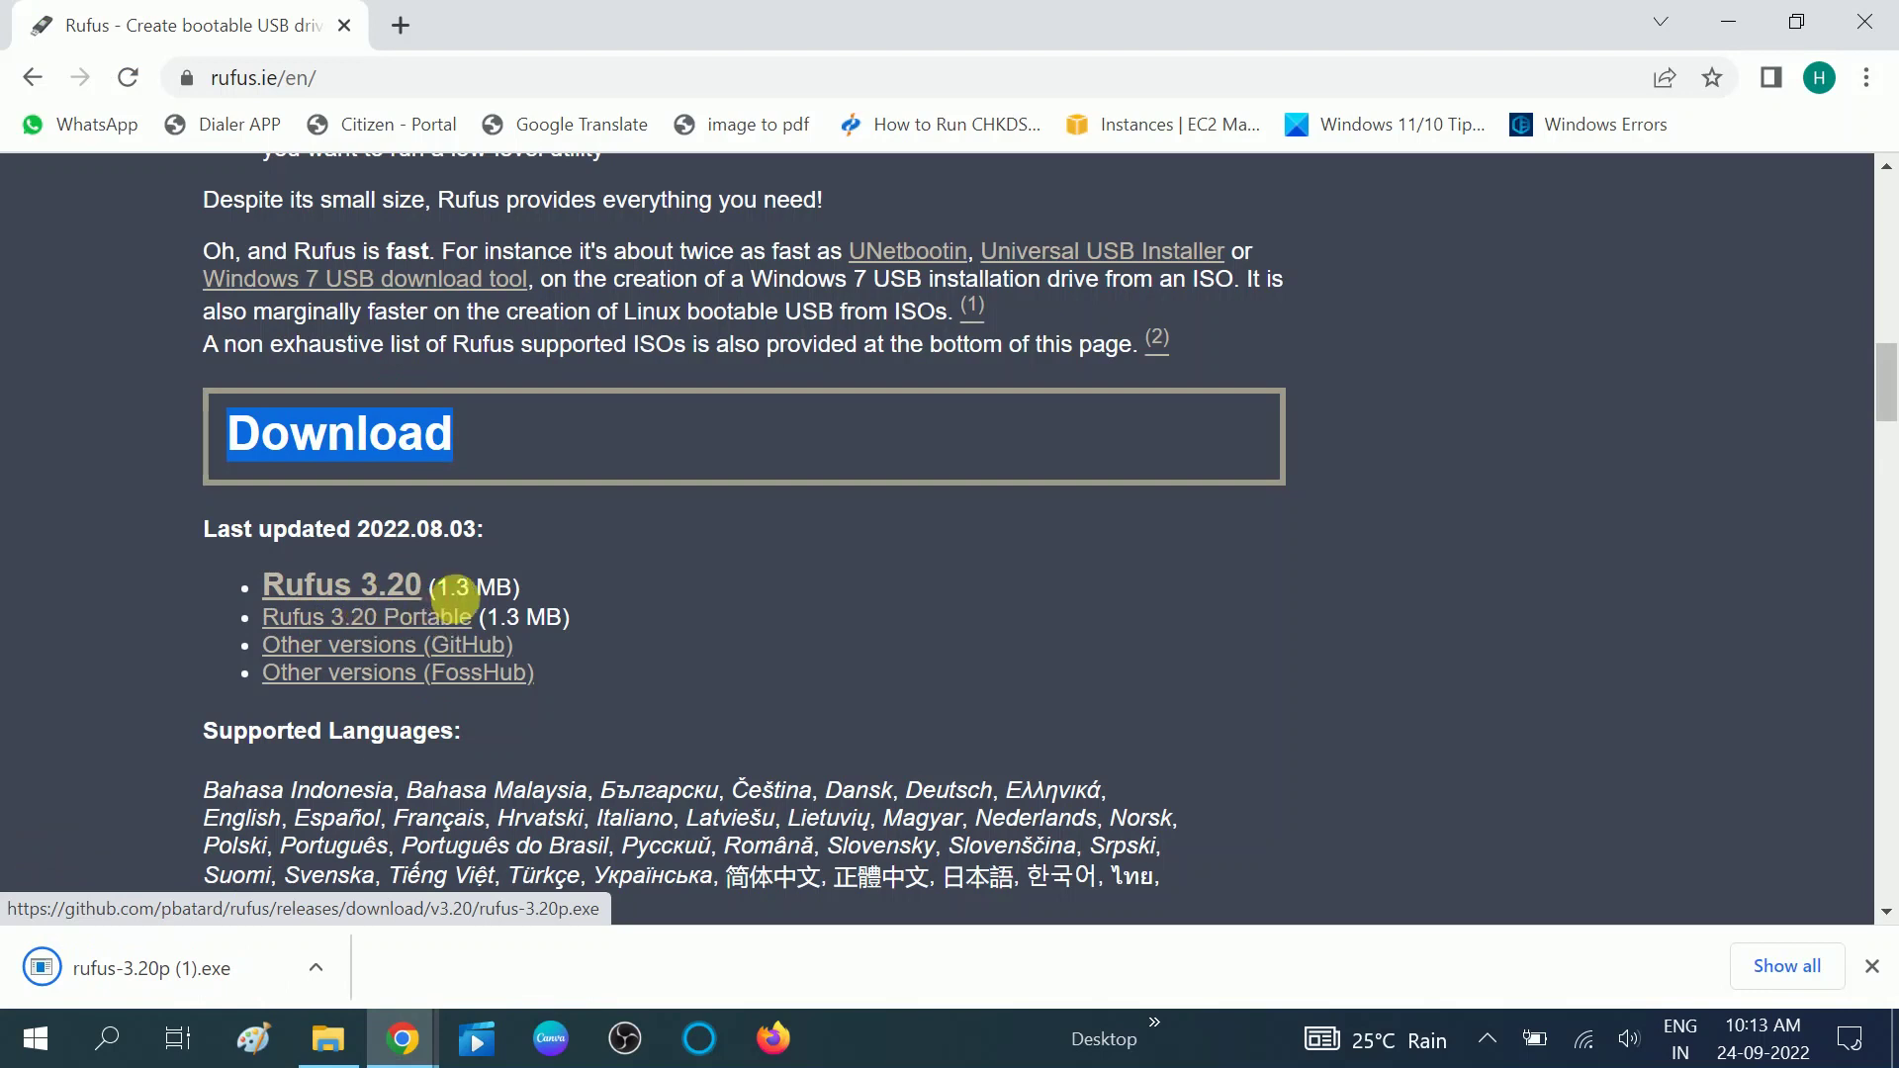
Step: Launch the downloaded Rufus portable program and minimize Chrome to work on the desktop
{"action": "left_click", "coordinate": [116, 965]}
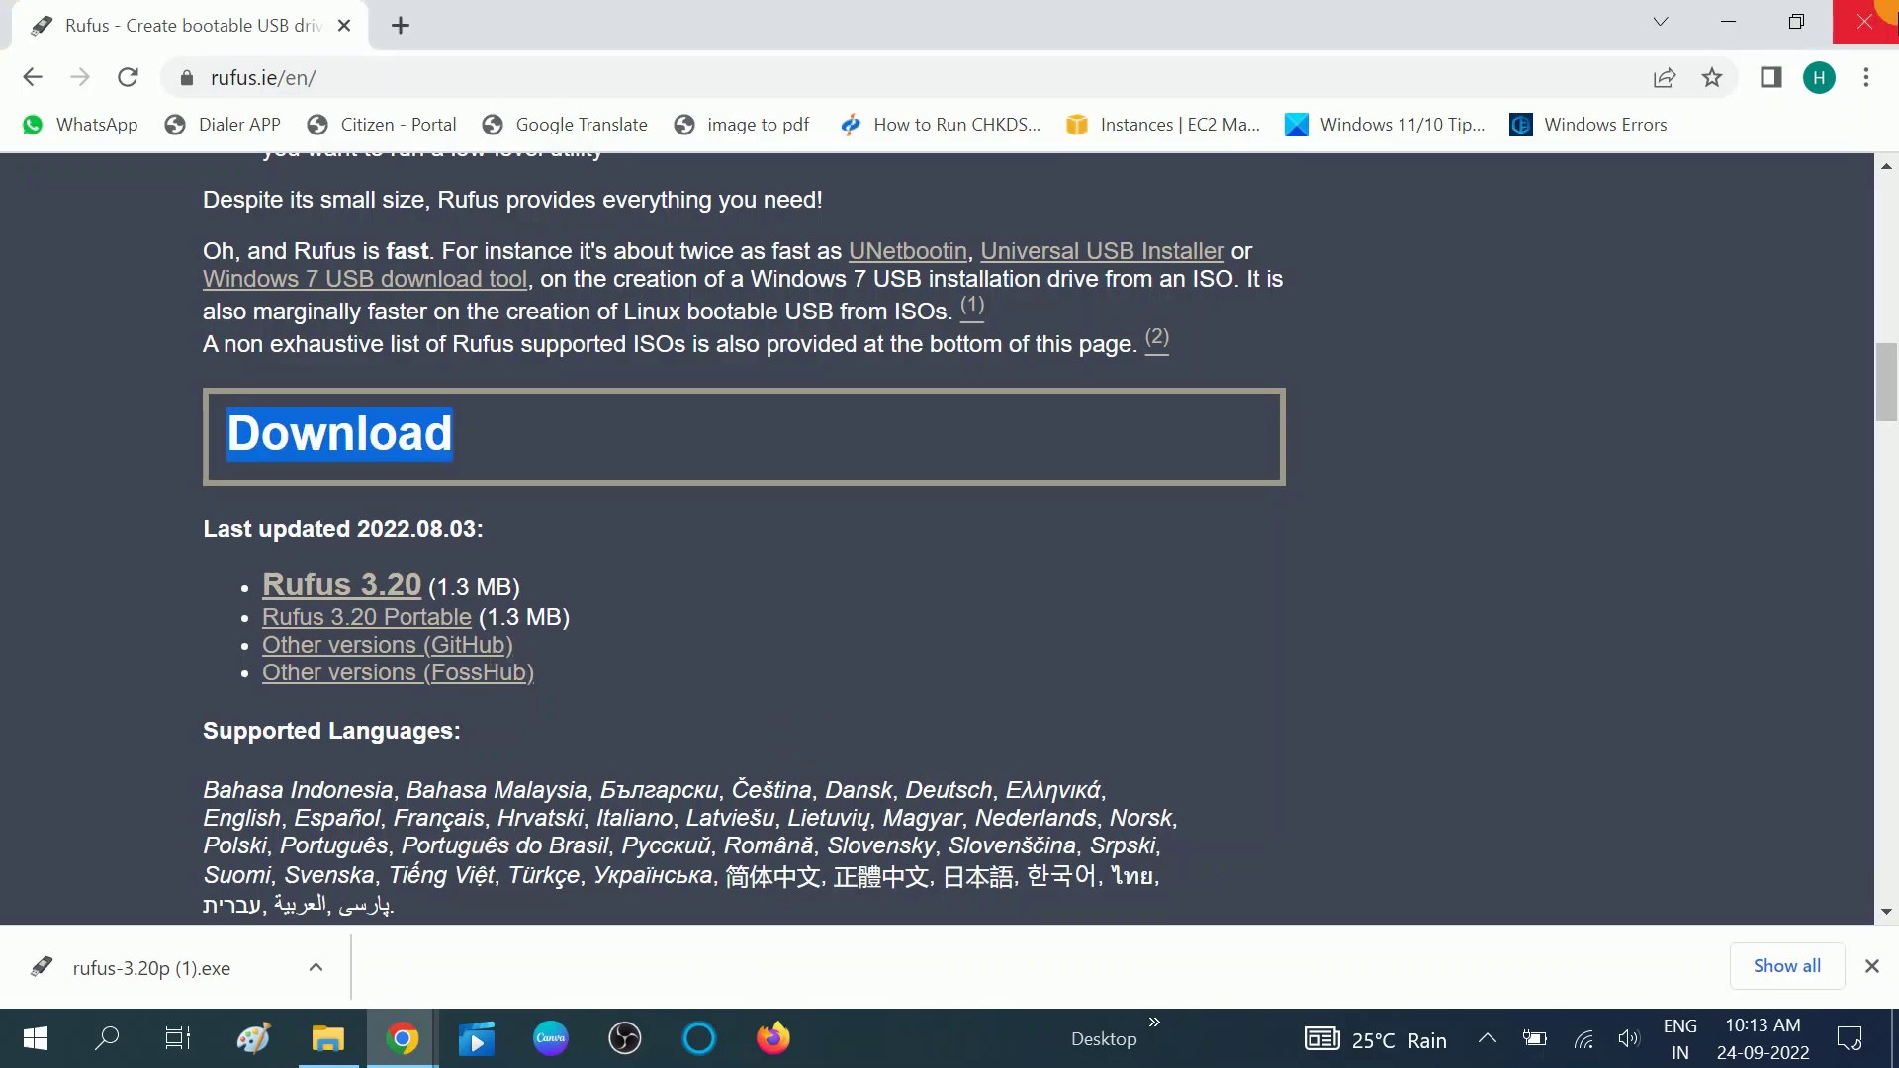
{"action": "left_click", "coordinate": [1738, 22]}
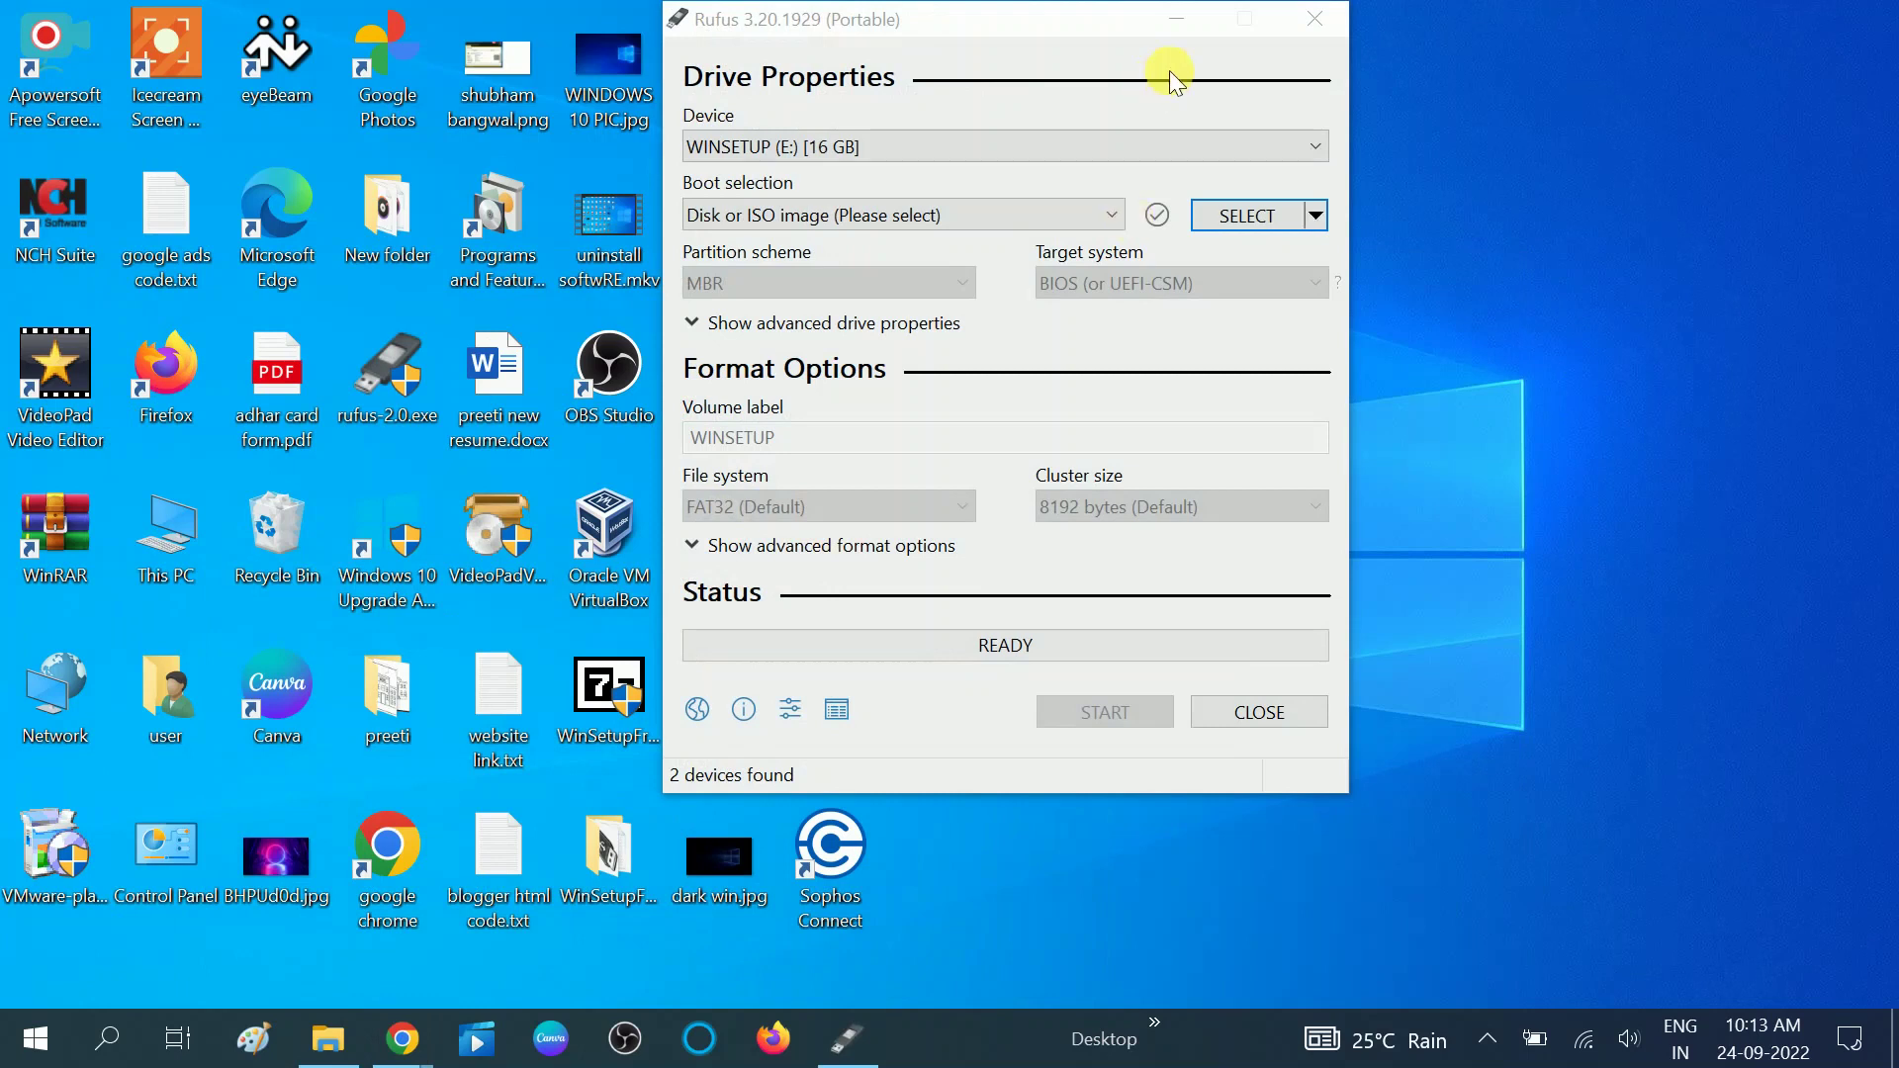
{"action": "left_click_drag", "start_coordinate": [983, 21], "coordinate": [1077, 154]}
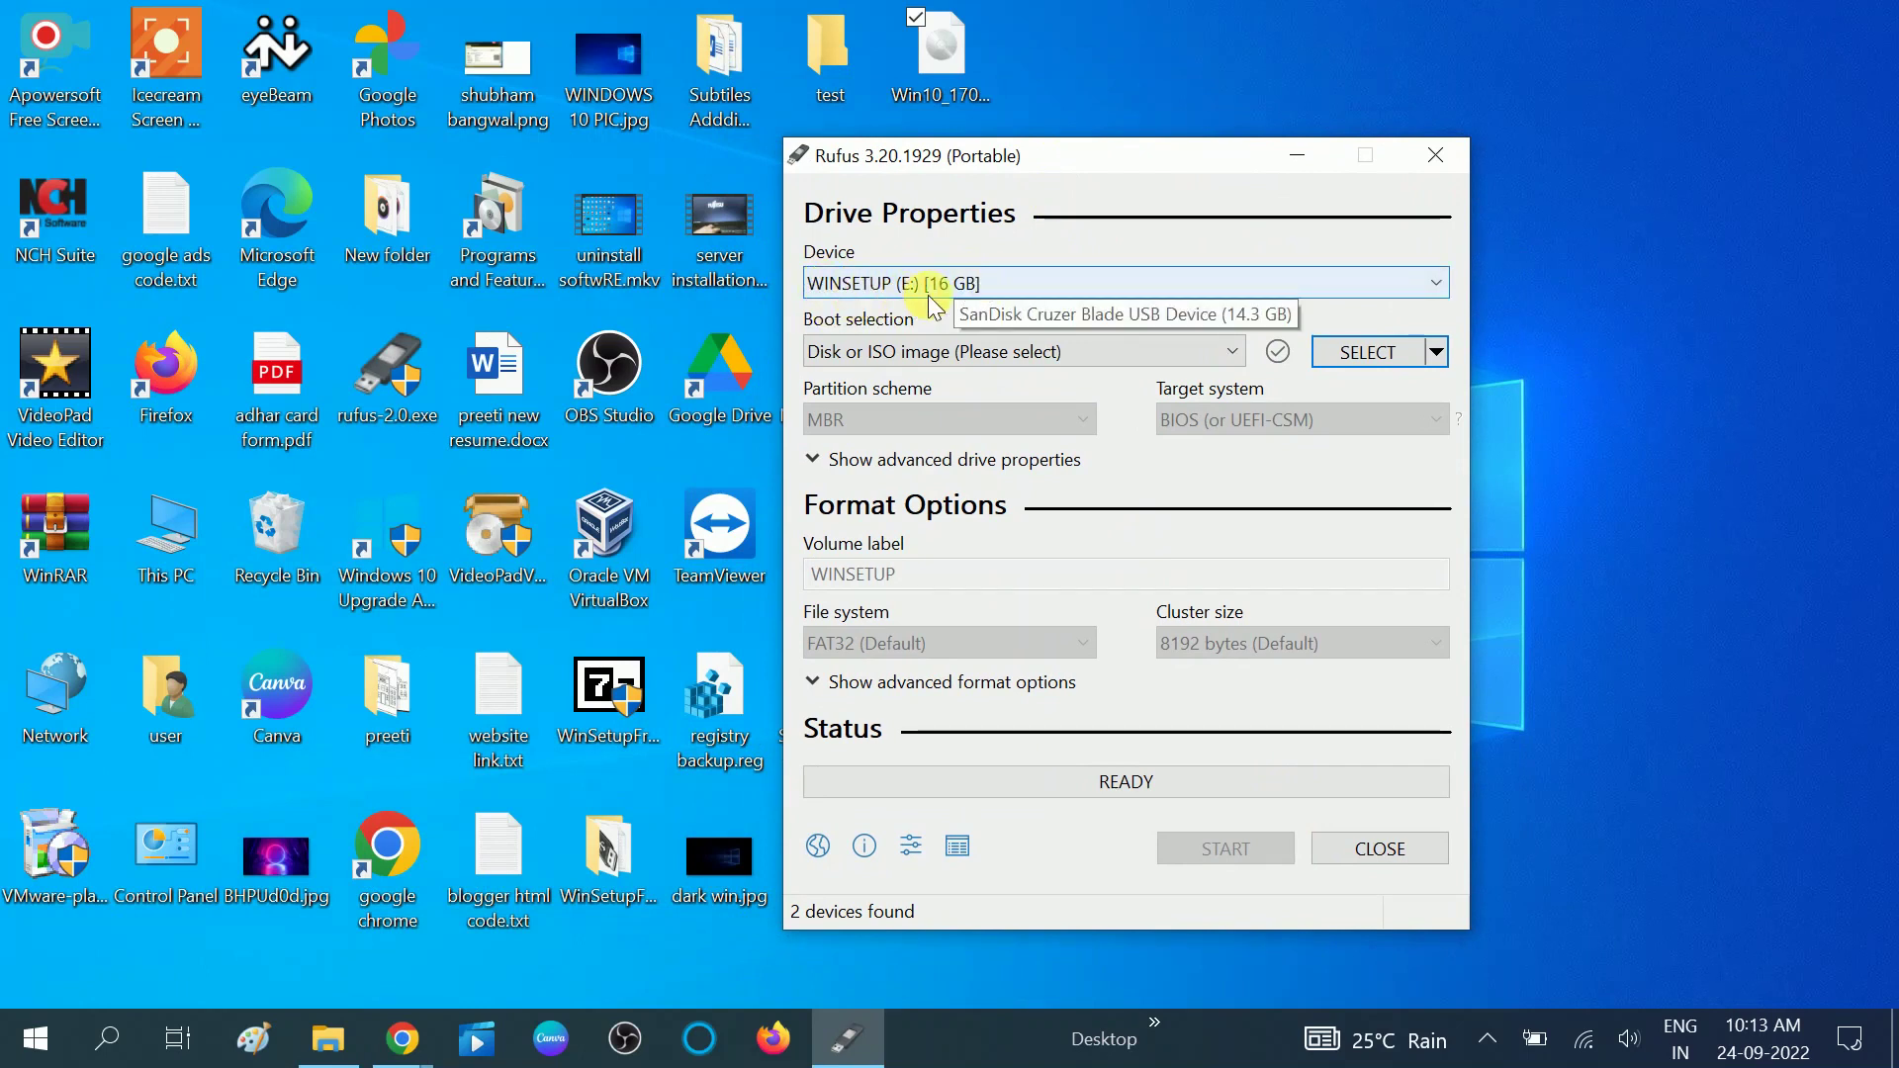
Step: Select the 16 GB WINSETUP (E:) flash drive as the device and check it among the drives in File Explorer
{"action": "left_click", "coordinate": [1171, 287]}
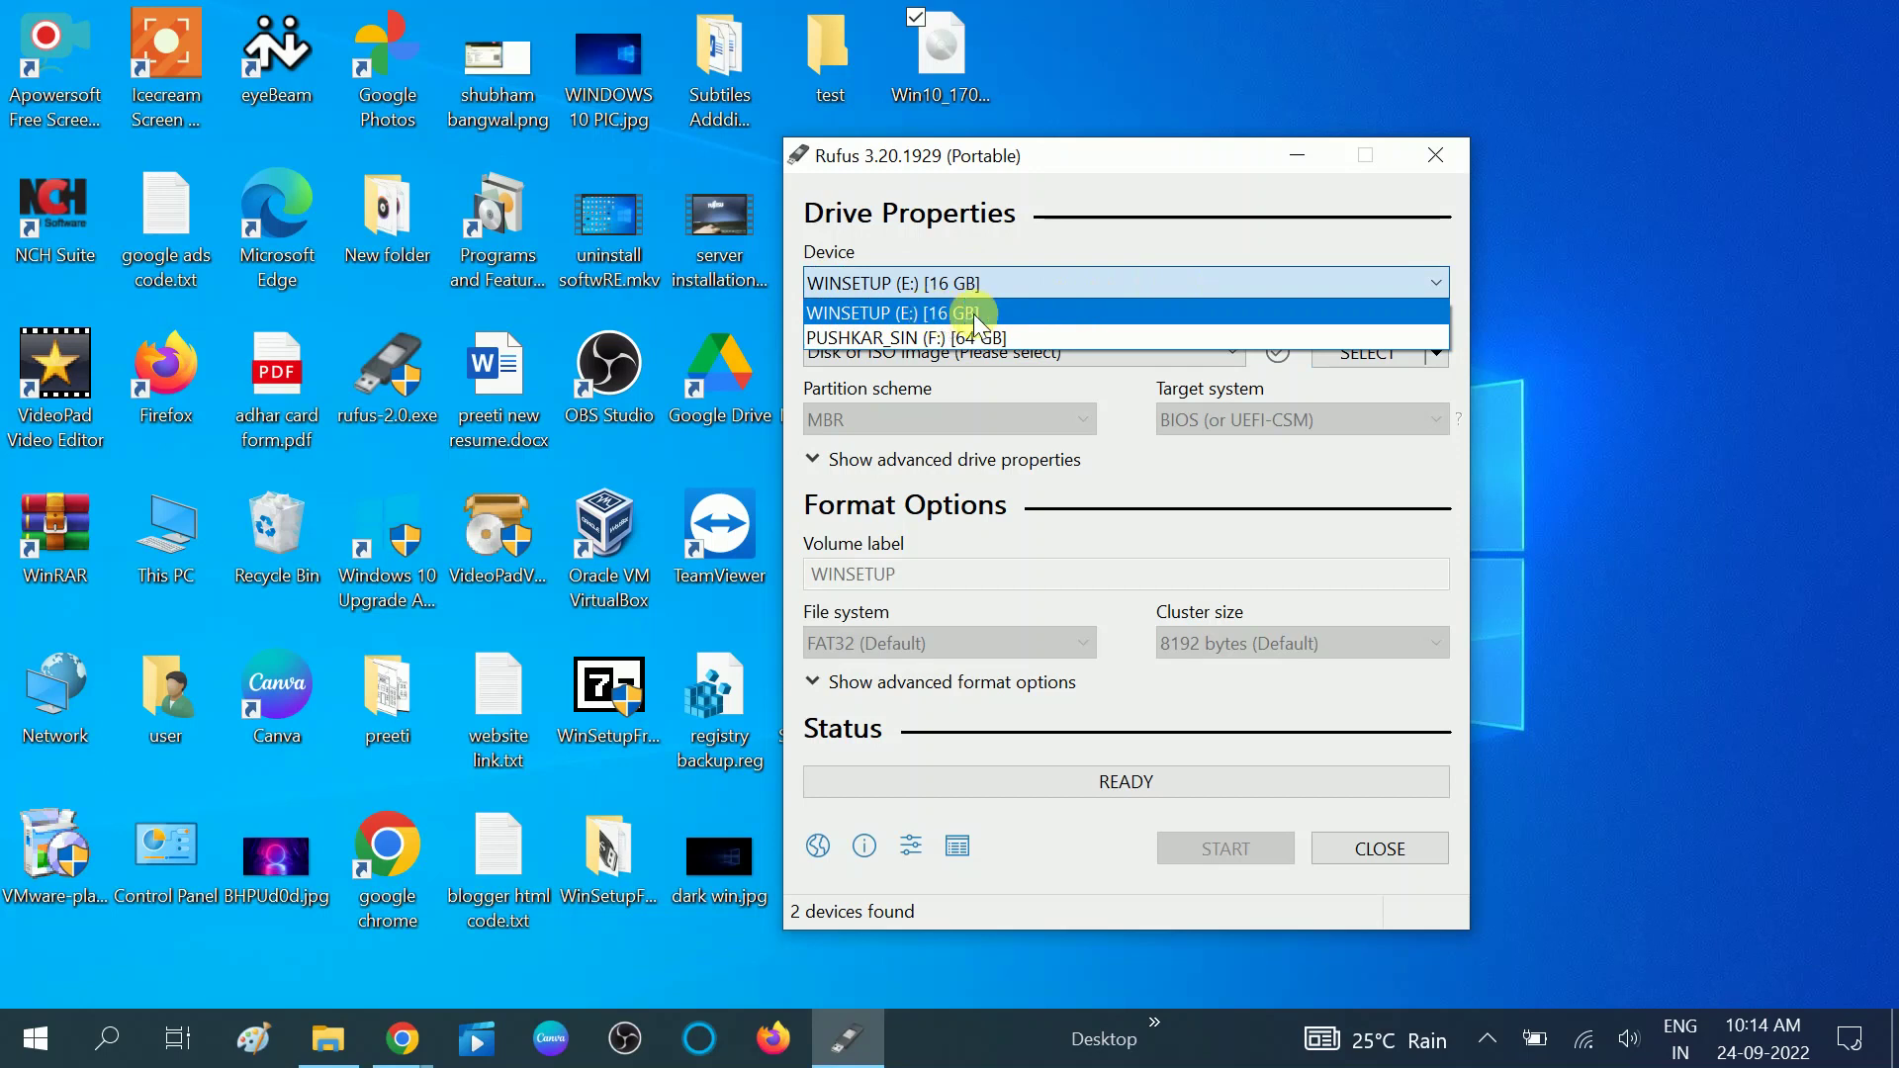
{"action": "left_click", "coordinate": [930, 312]}
{"action": "left_click", "coordinate": [317, 1036]}
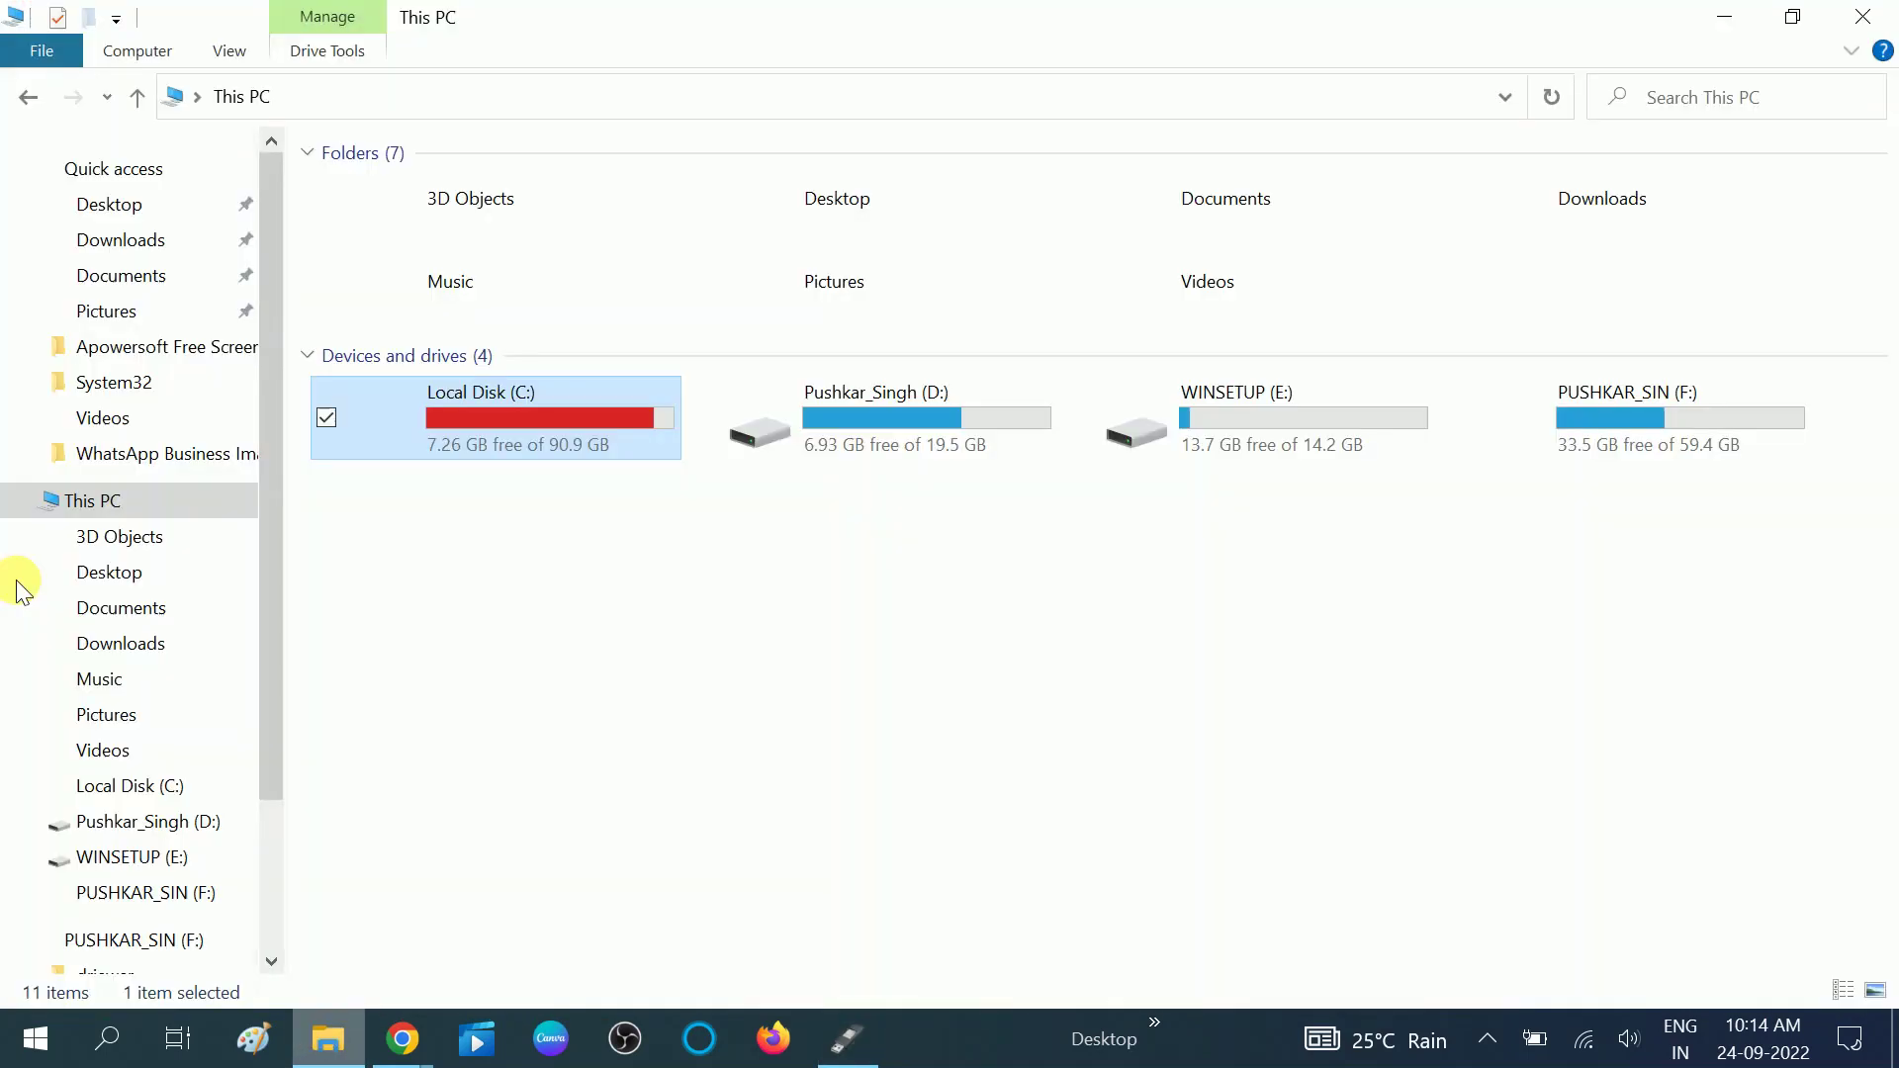
{"action": "left_click", "coordinate": [1238, 407]}
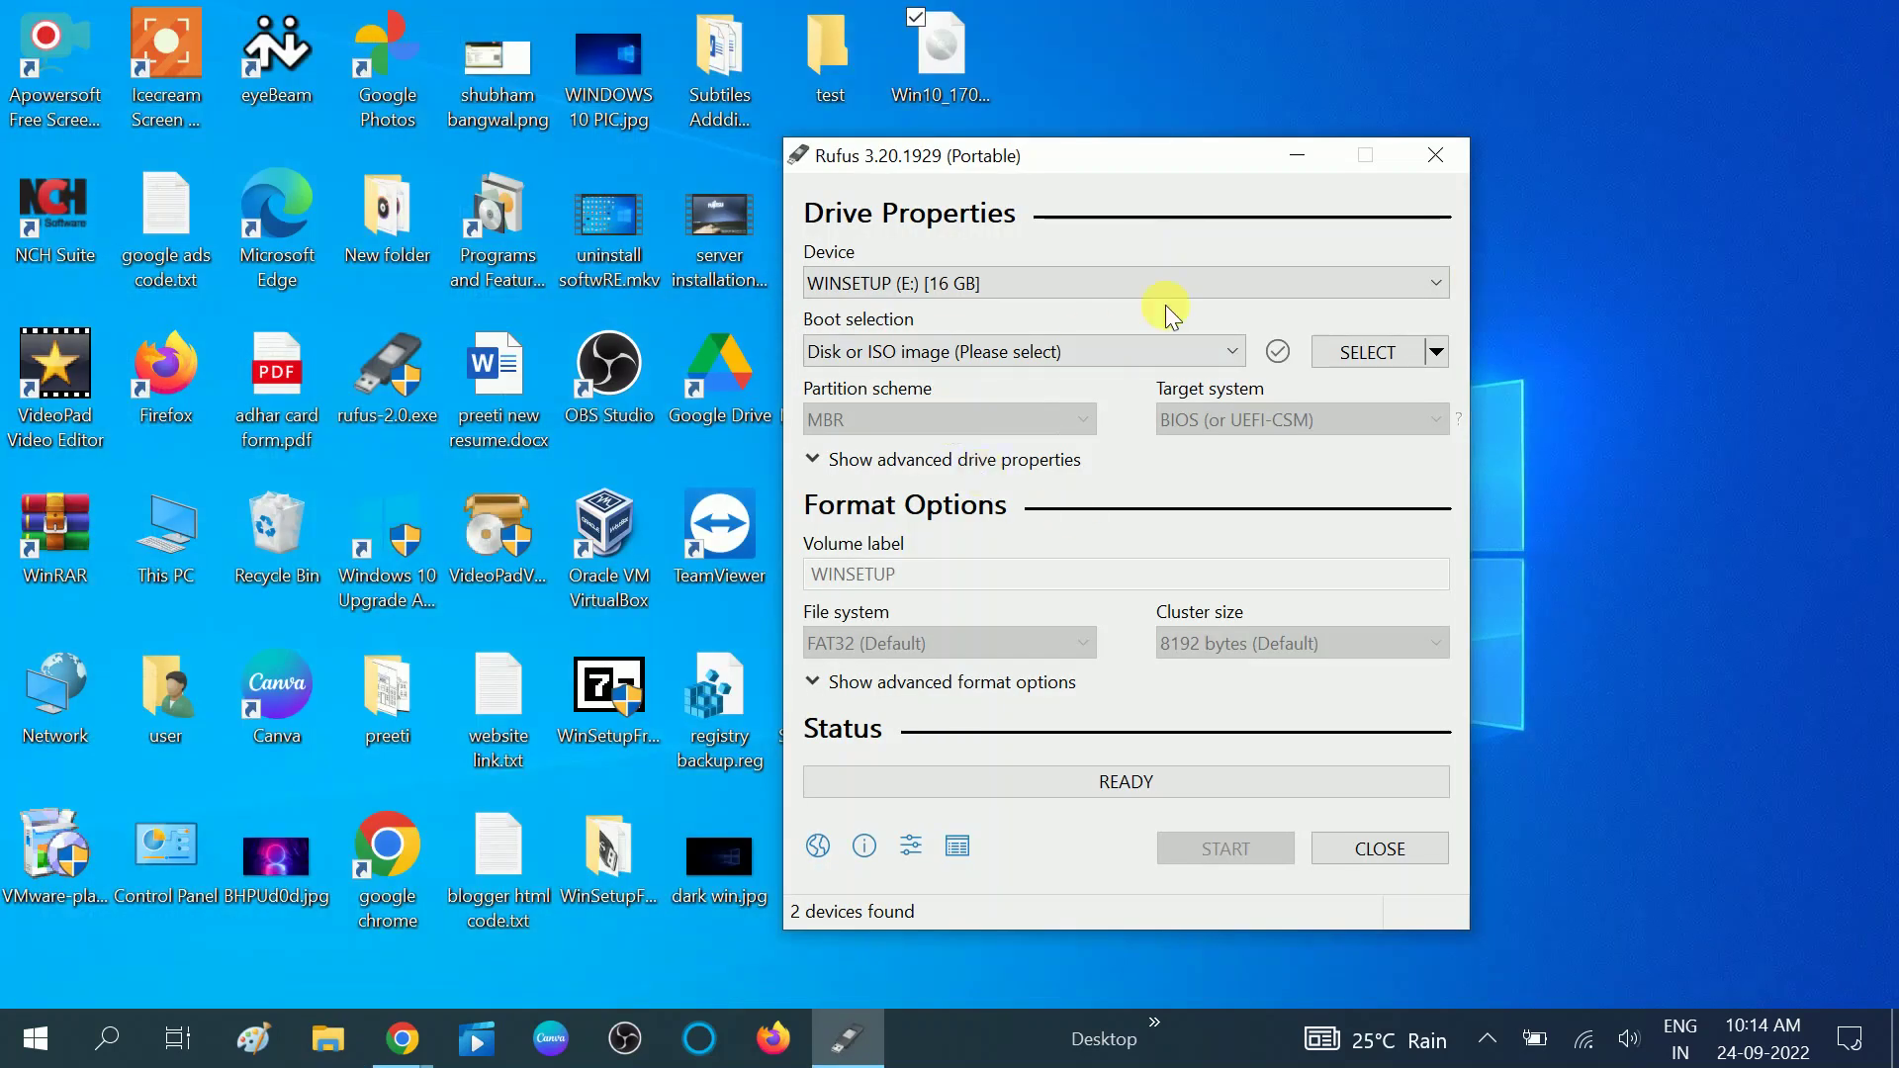
Step: Set the boot selection to a disk or ISO image and load Win10_1703_English_x64.iso from the Desktop
{"action": "left_click", "coordinate": [1189, 352]}
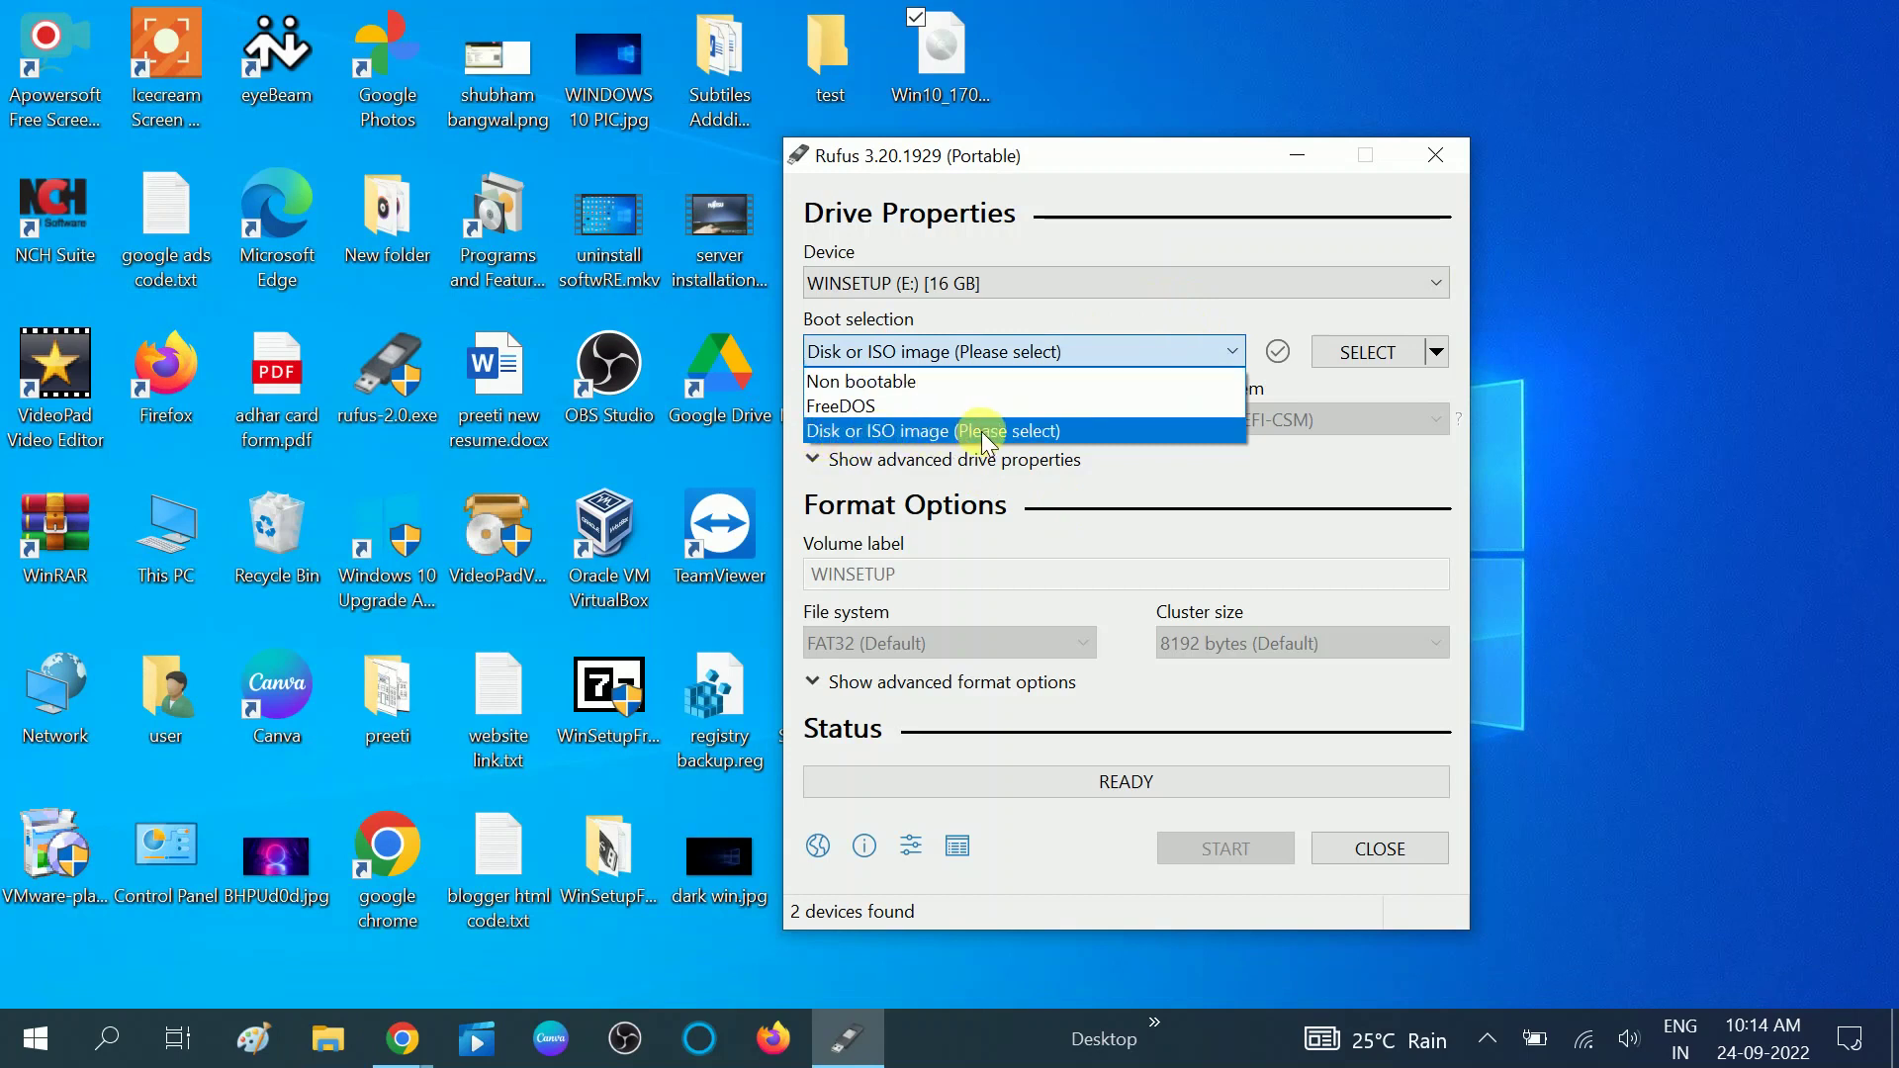
{"action": "left_click", "coordinate": [1029, 430]}
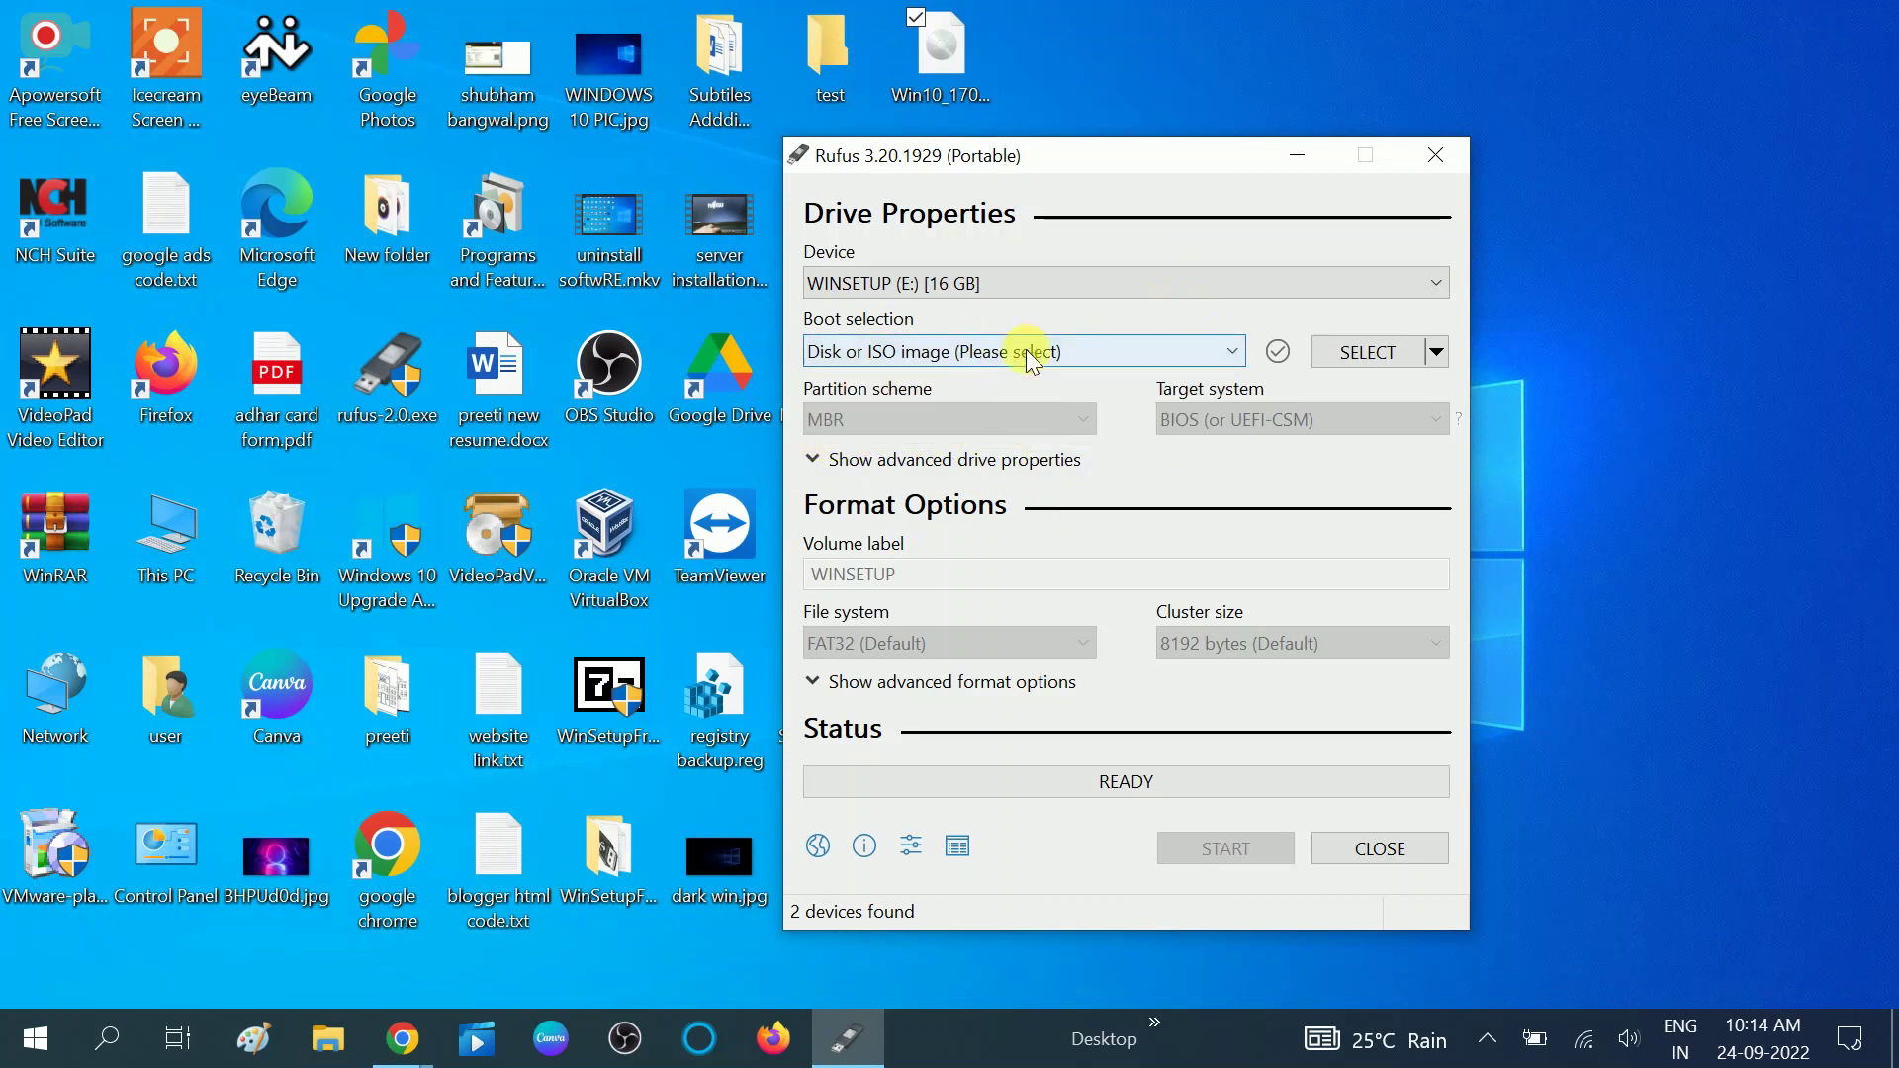
{"action": "left_click", "coordinate": [1390, 354]}
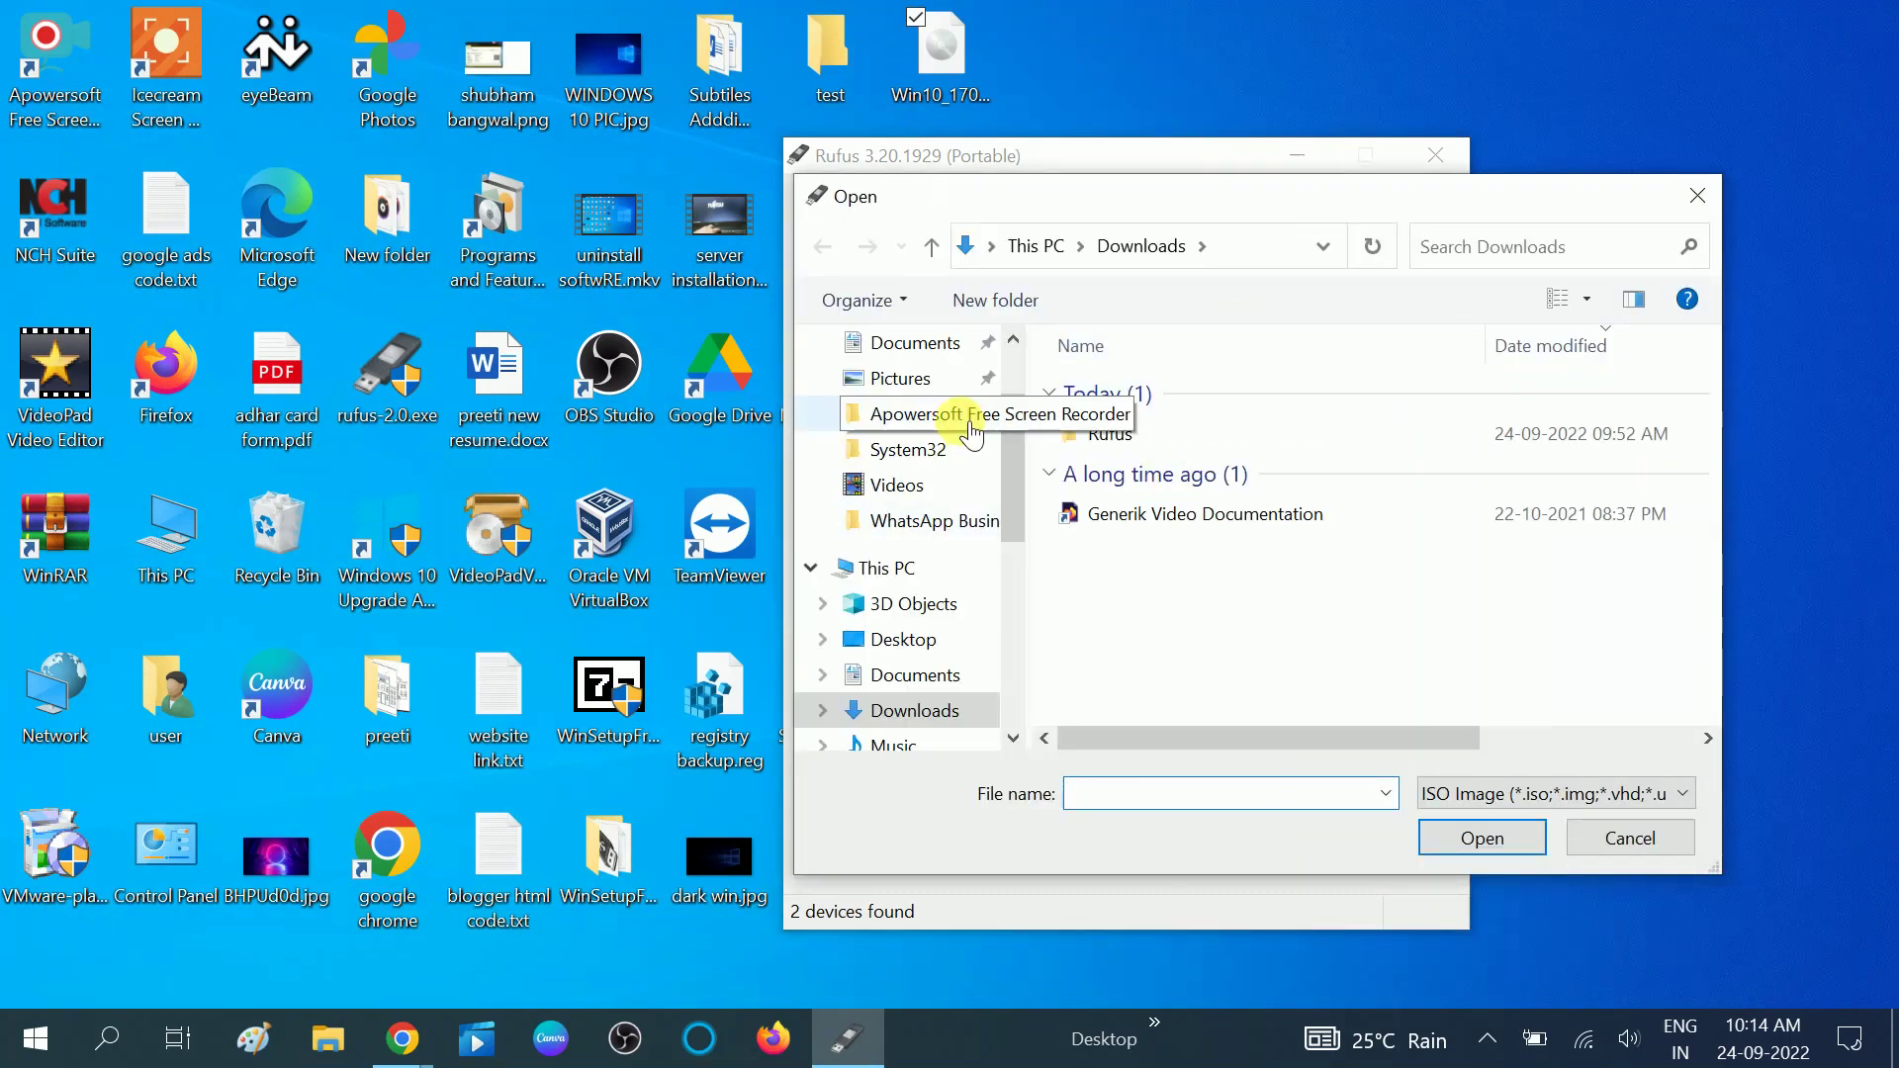
{"action": "scroll", "coordinate": [920, 405], "scroll_direction": "up", "scroll_amount": 2}
{"action": "left_click", "coordinate": [950, 62]}
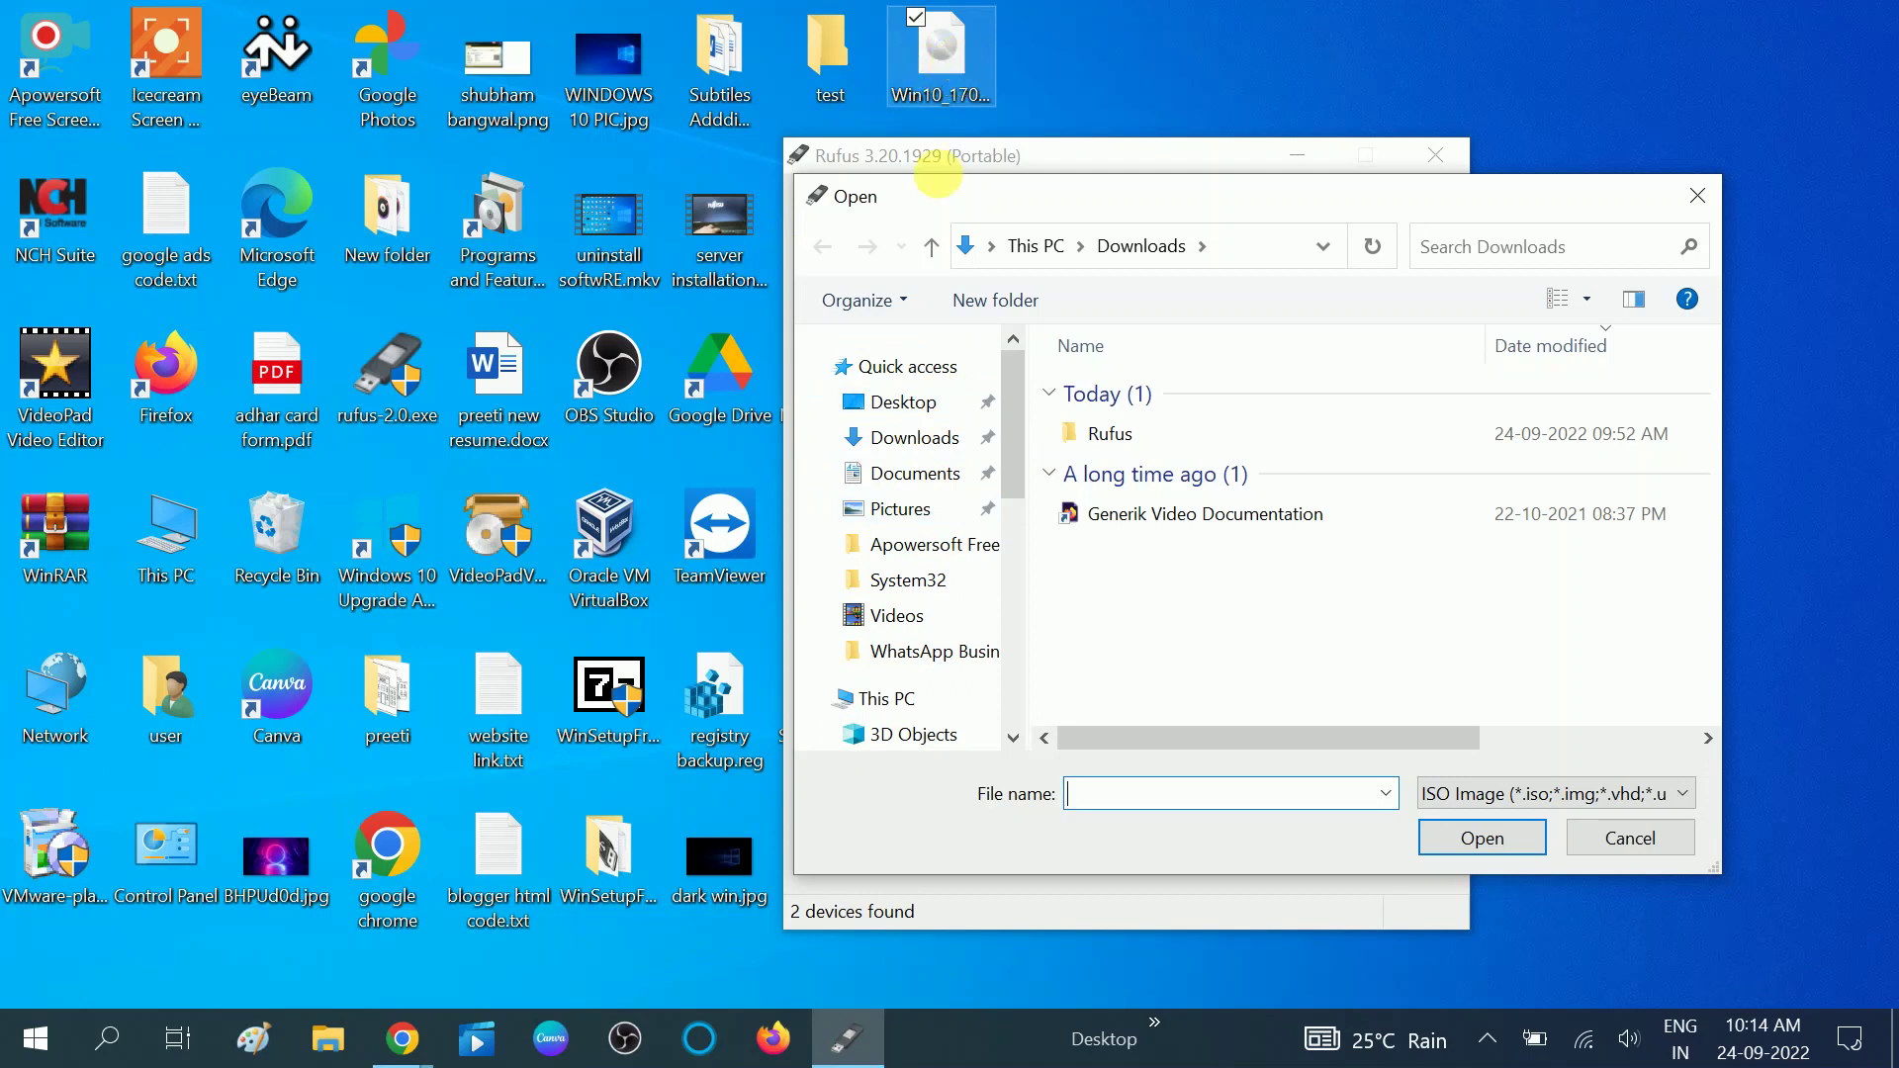
{"action": "left_click", "coordinate": [908, 404]}
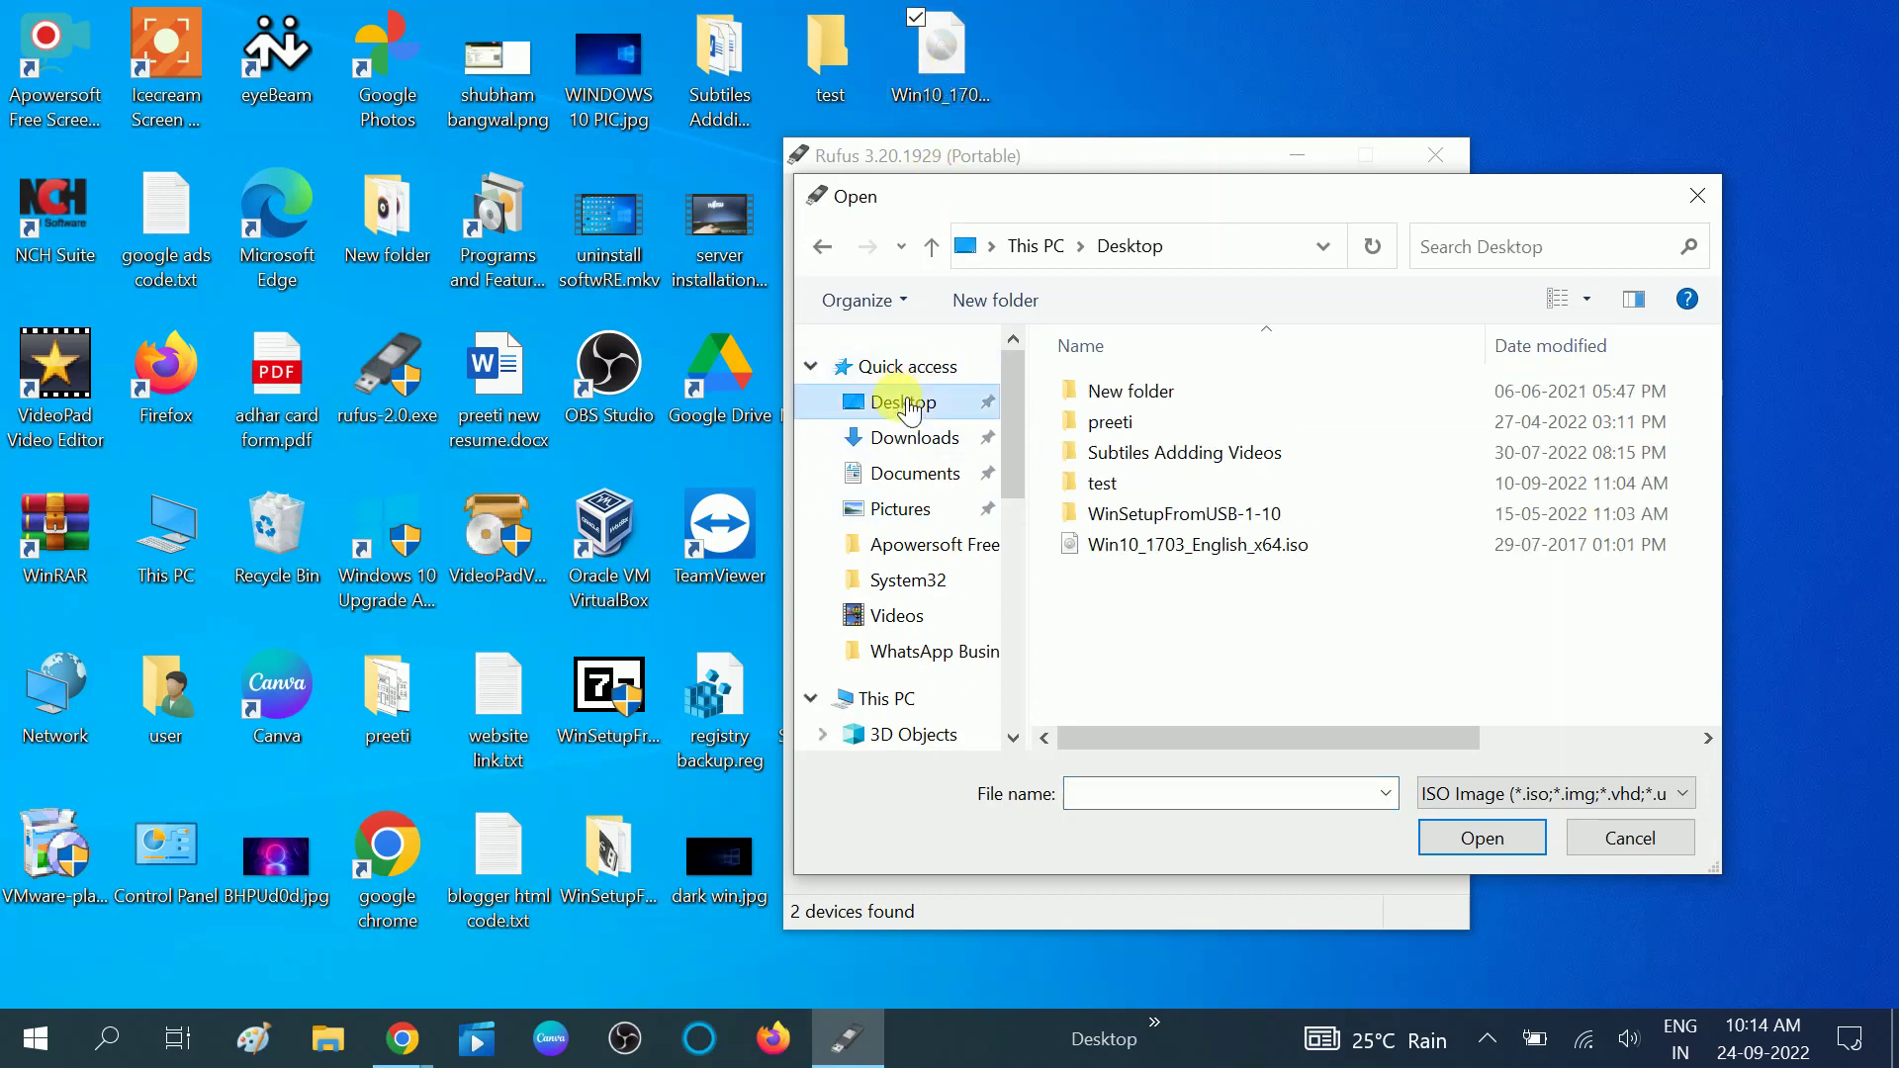
{"action": "left_click", "coordinate": [1175, 547]}
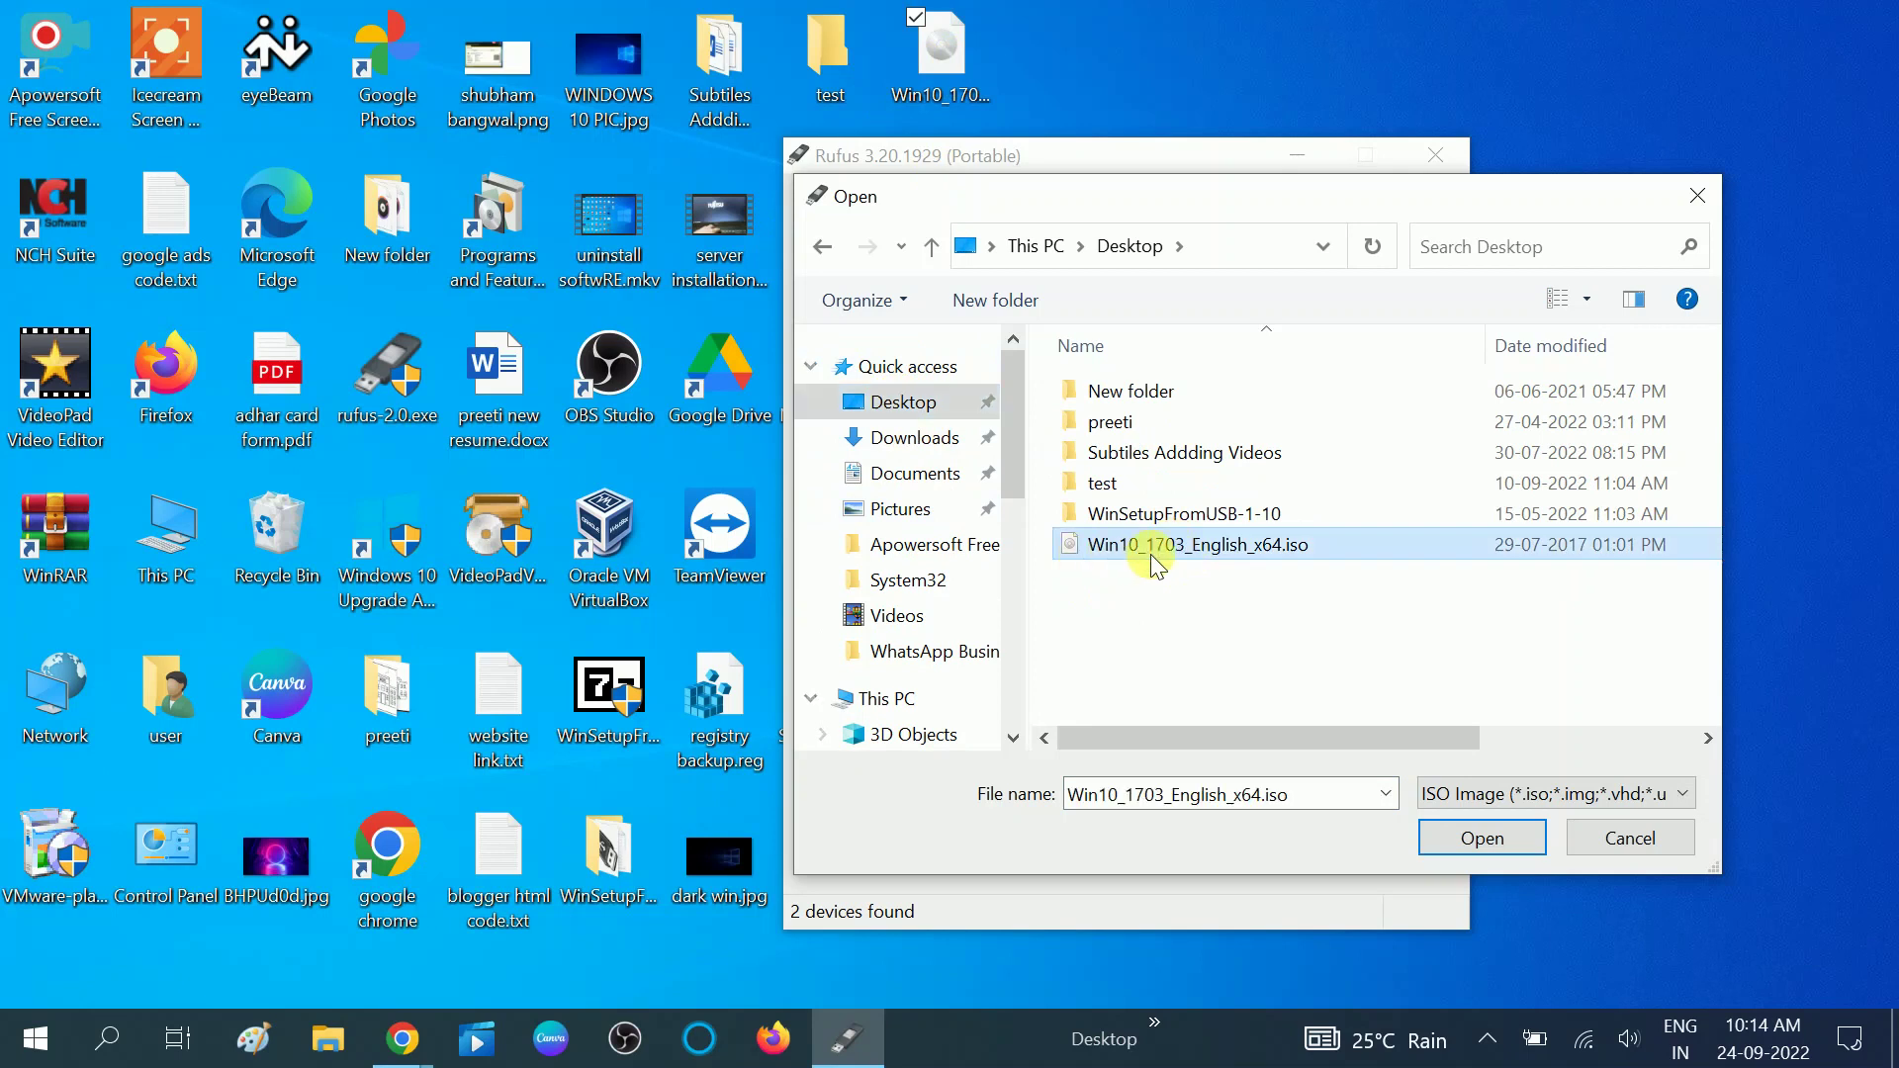
{"action": "left_click", "coordinate": [1494, 838]}
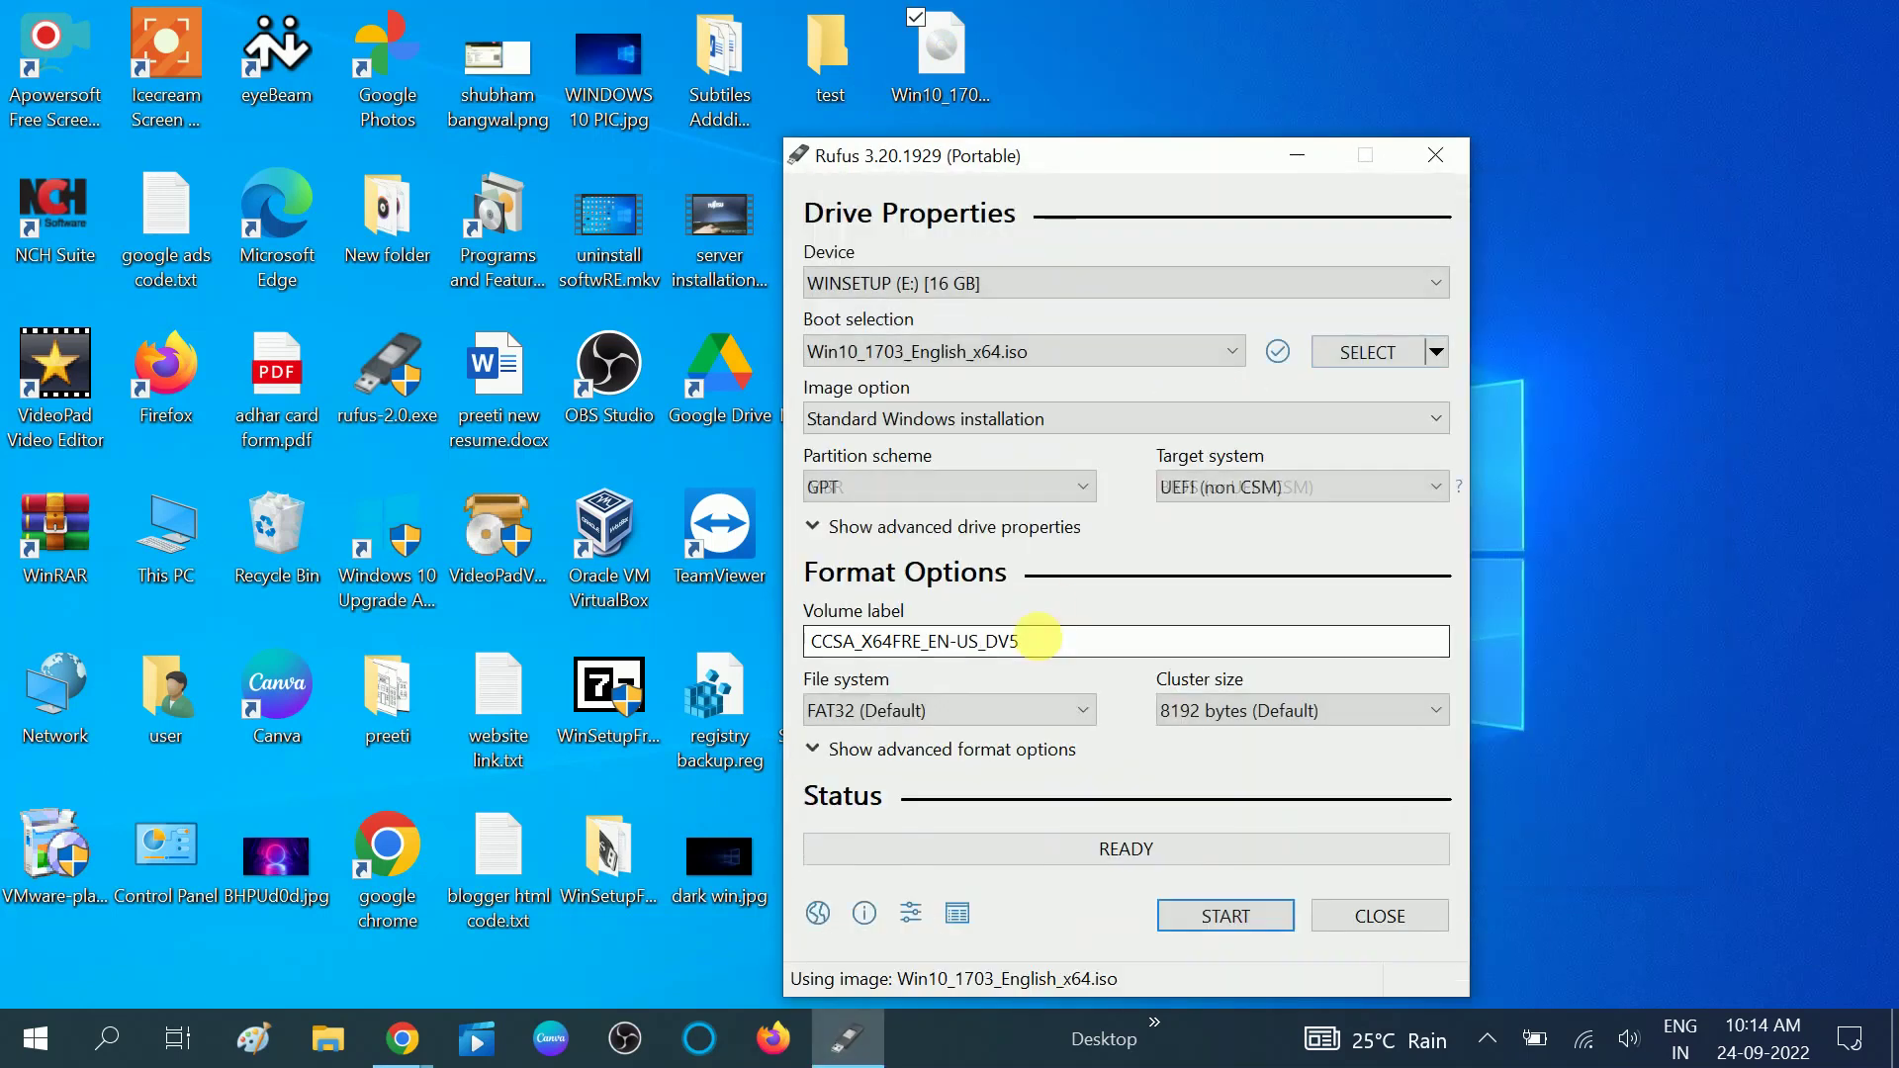
Step: Review the partition scheme and target system choices, keeping GPT and UEFI (non CSM)
{"action": "left_click_drag", "start_coordinate": [1208, 157], "coordinate": [1150, 107]}
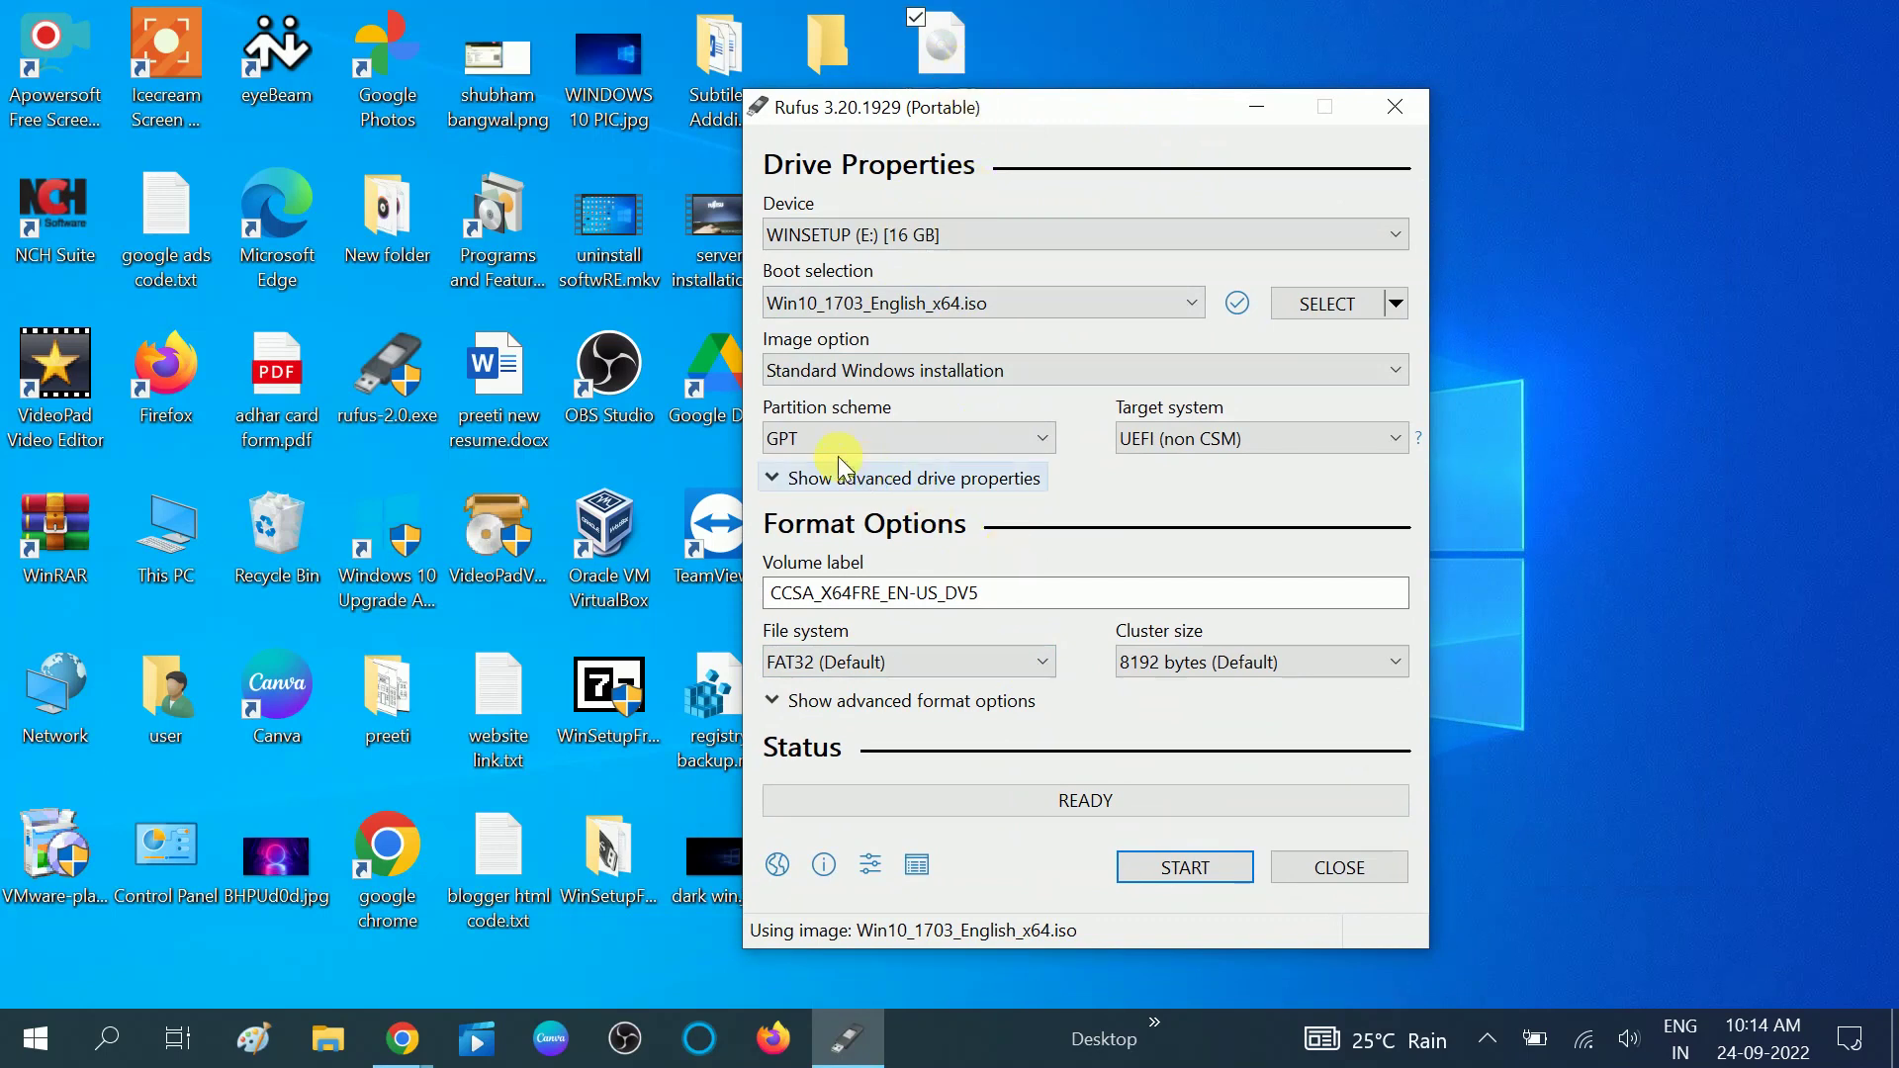
{"action": "left_click", "coordinate": [990, 442]}
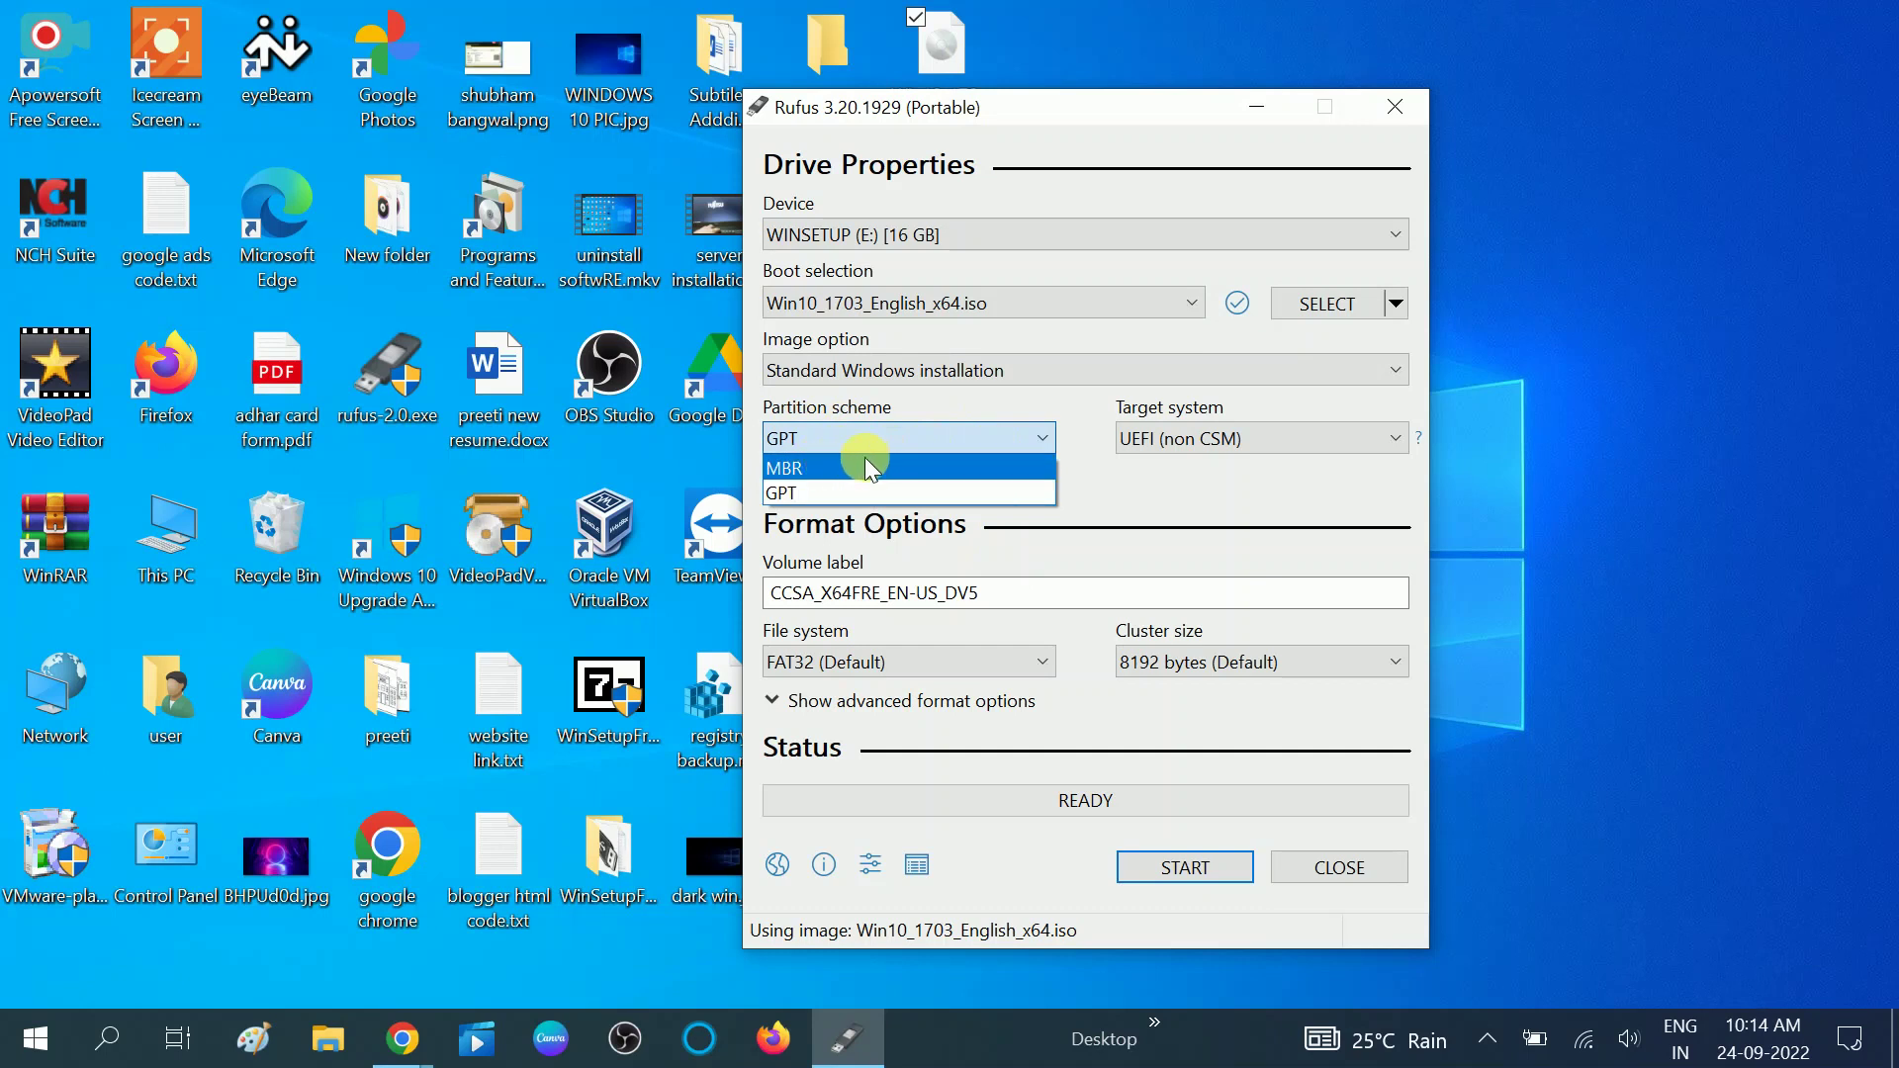
{"action": "left_click", "coordinate": [895, 437]}
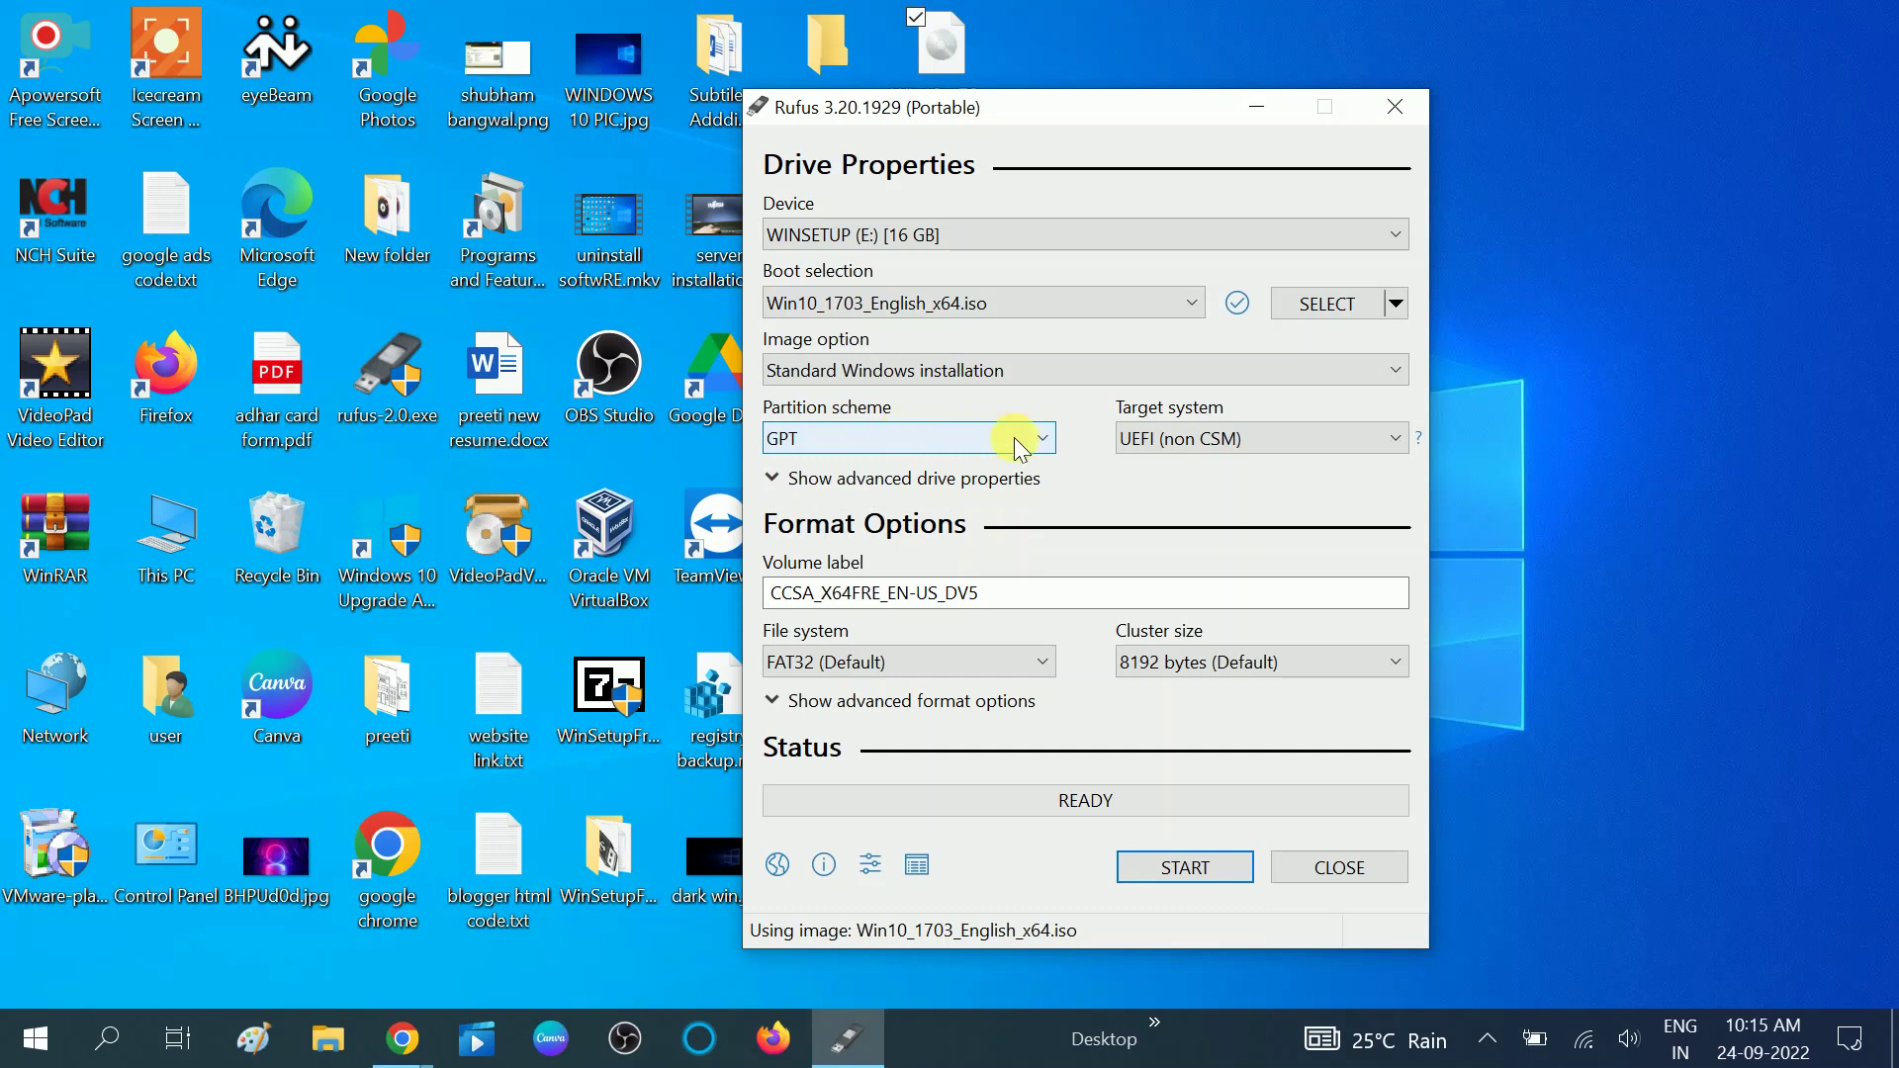
{"action": "left_click", "coordinate": [1353, 436]}
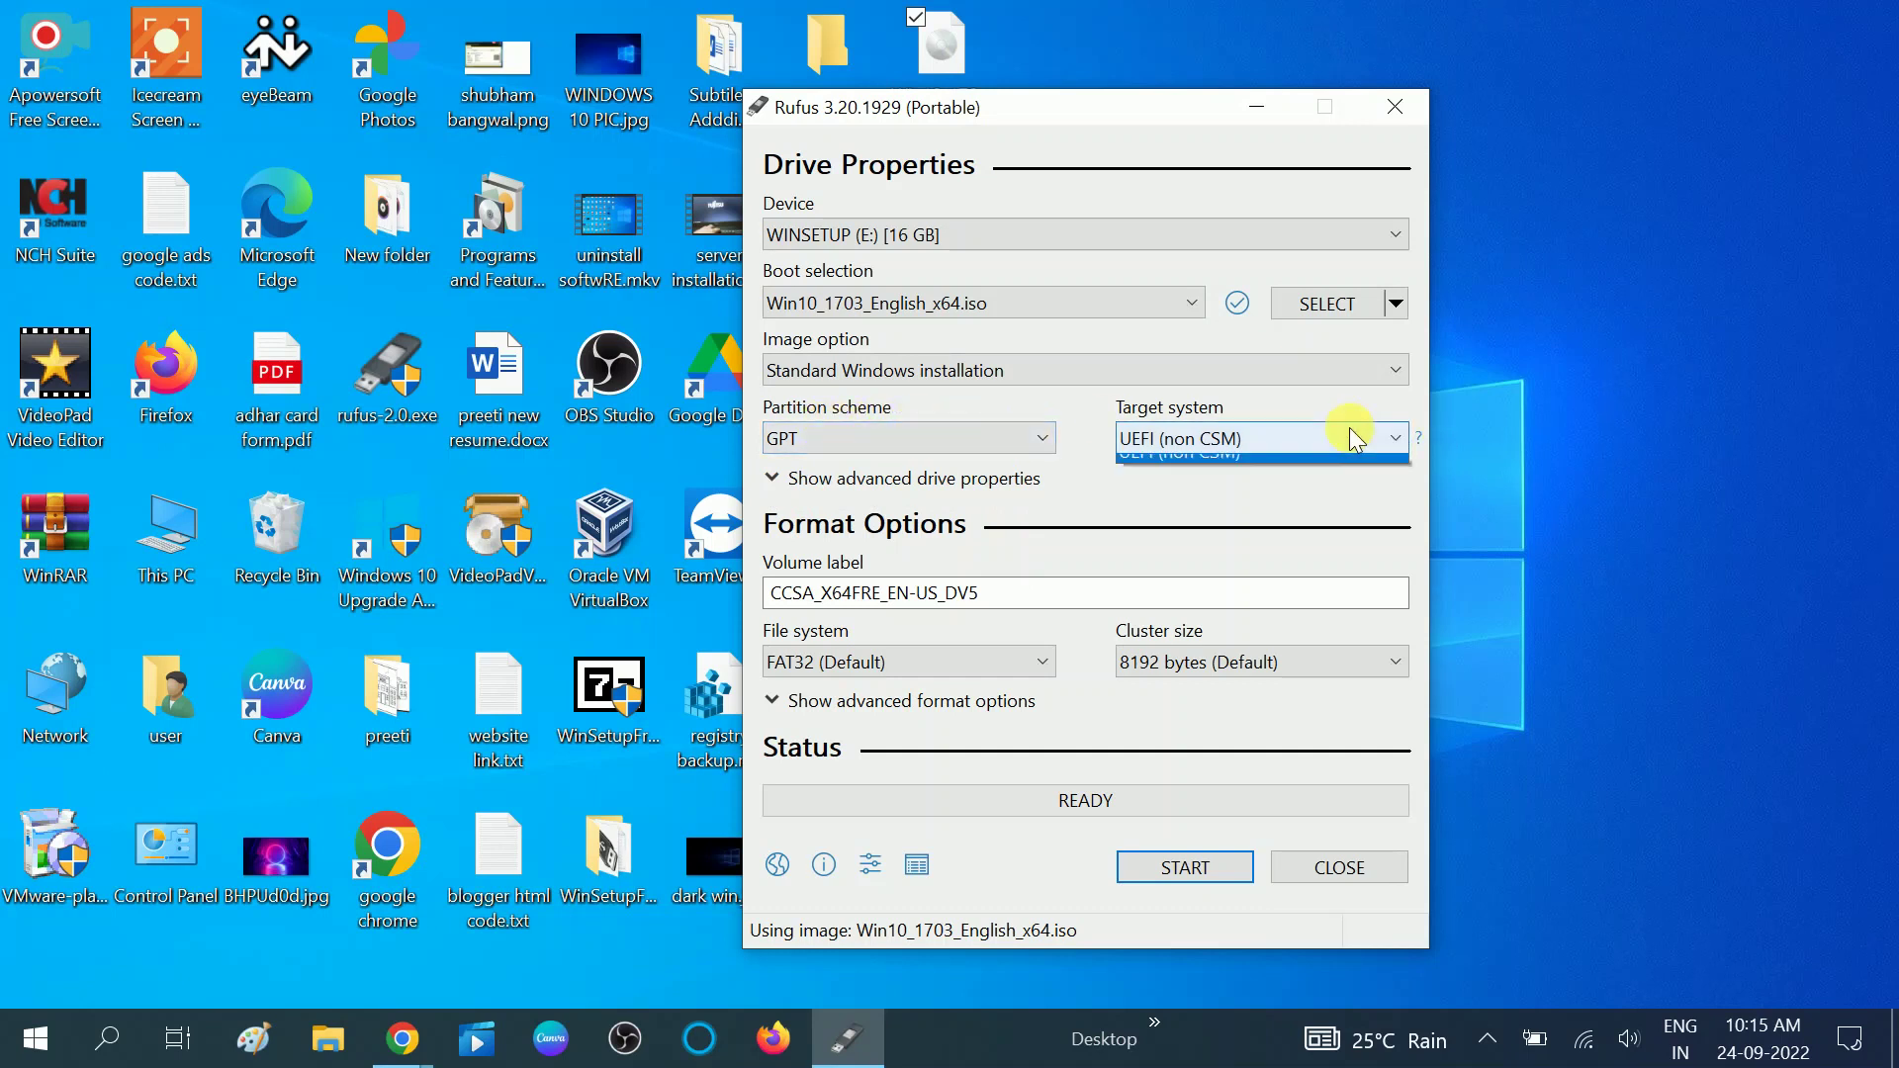
{"action": "left_click", "coordinate": [1349, 429]}
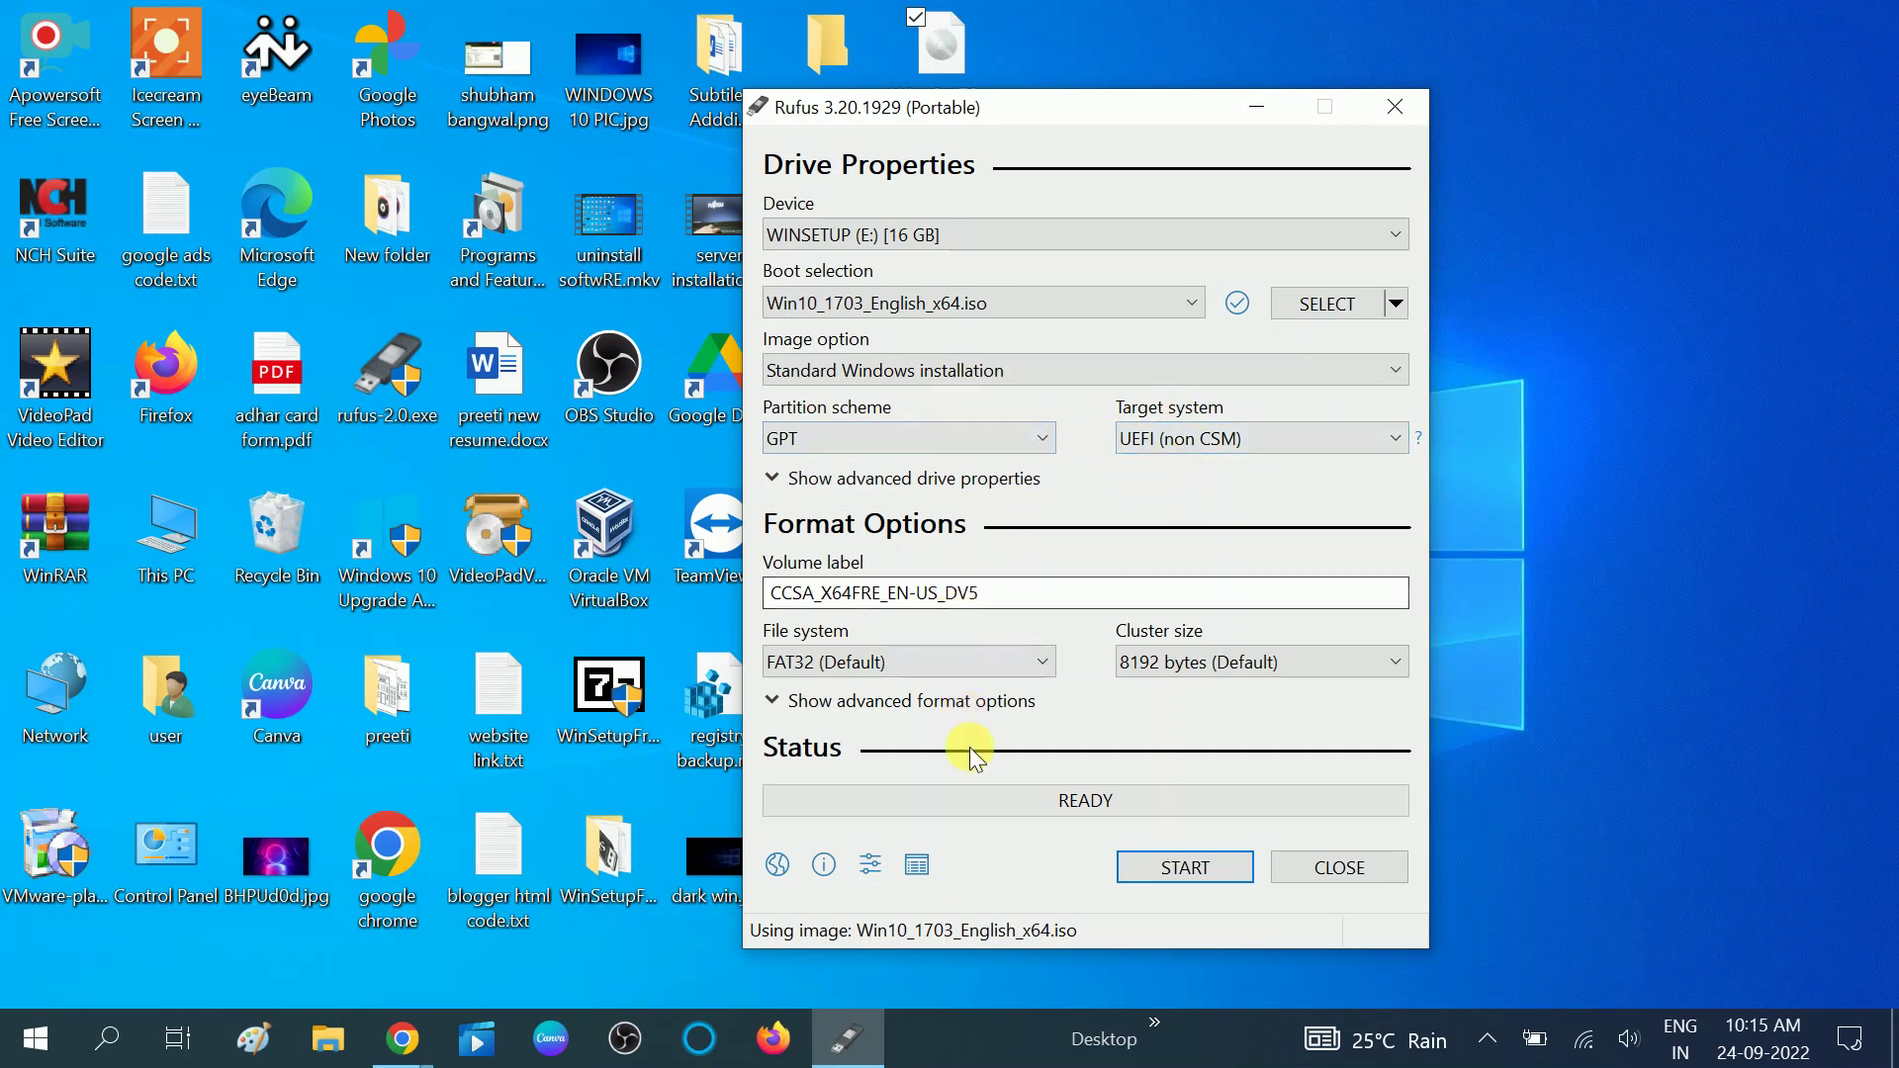
Step: Keep the suggested volume label and set the flash drive's file system to NTFS
{"action": "left_click", "coordinate": [1025, 605]}
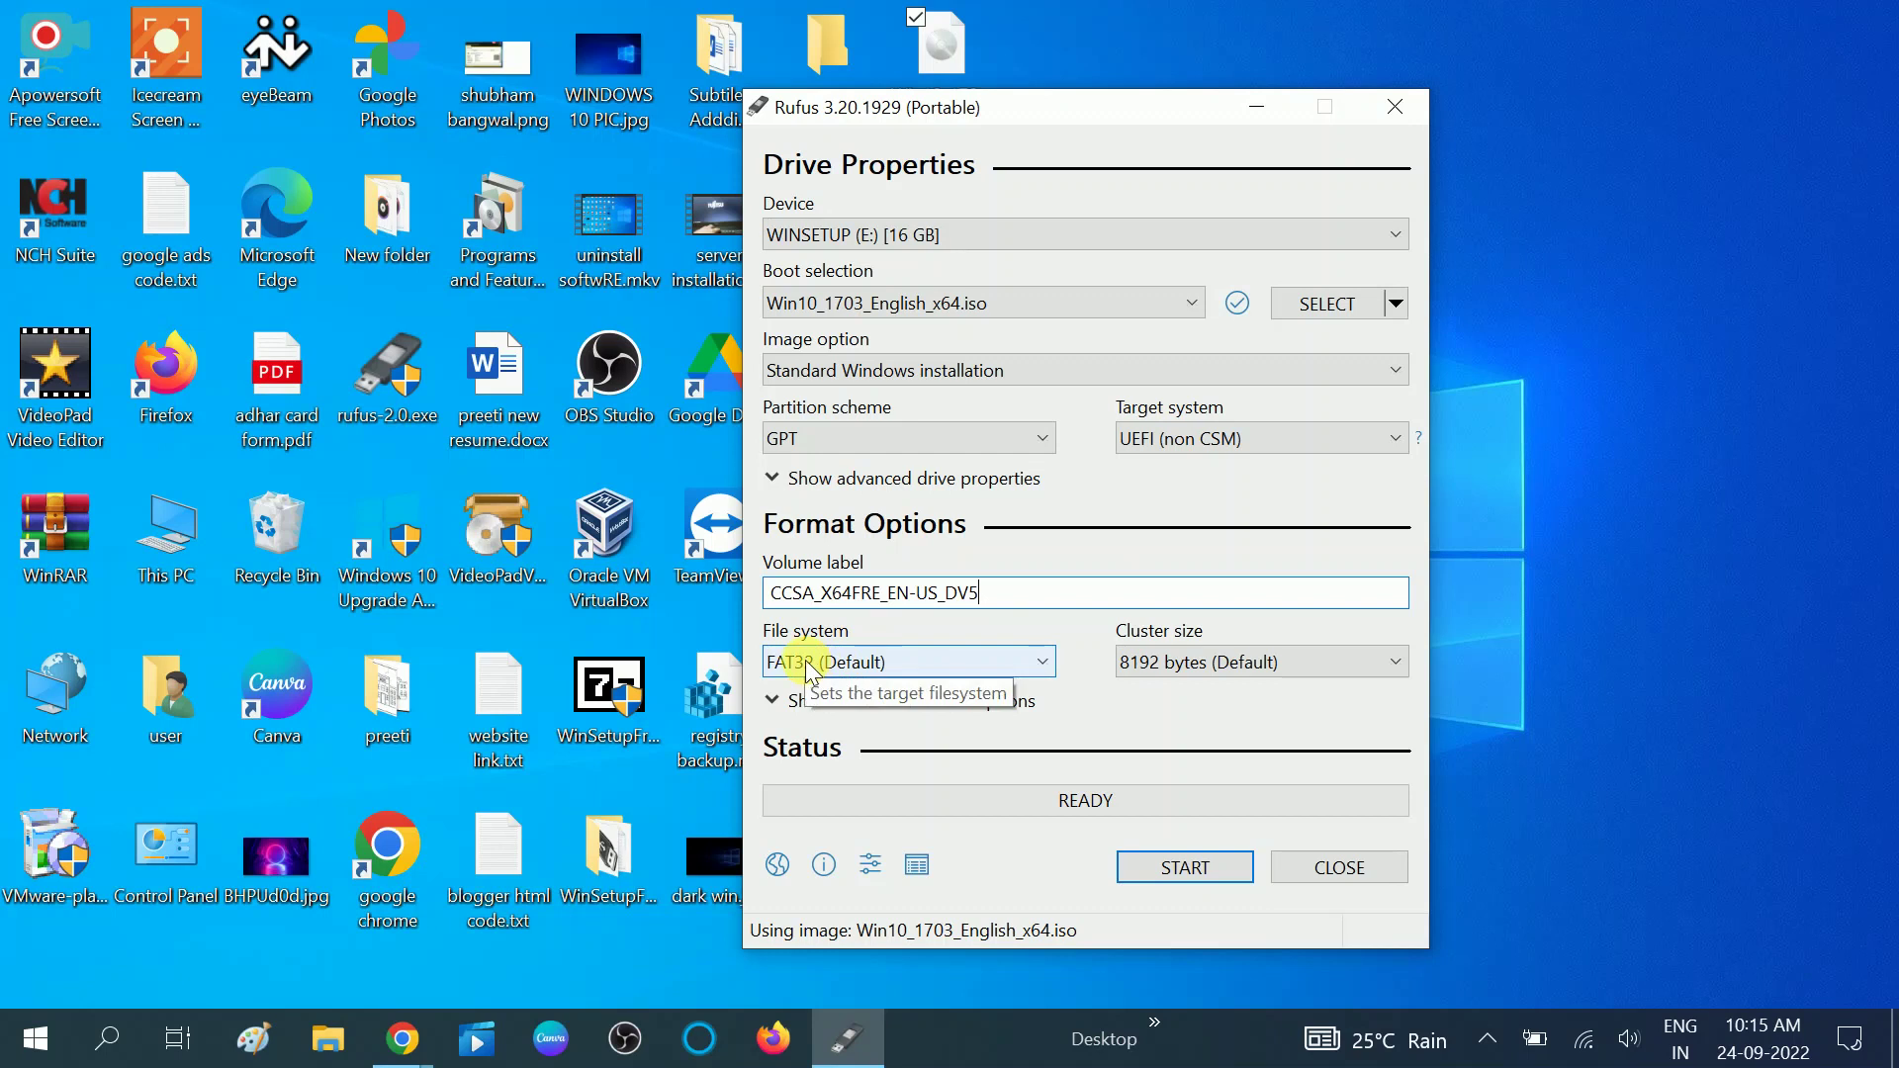
{"action": "left_click", "coordinate": [917, 667]}
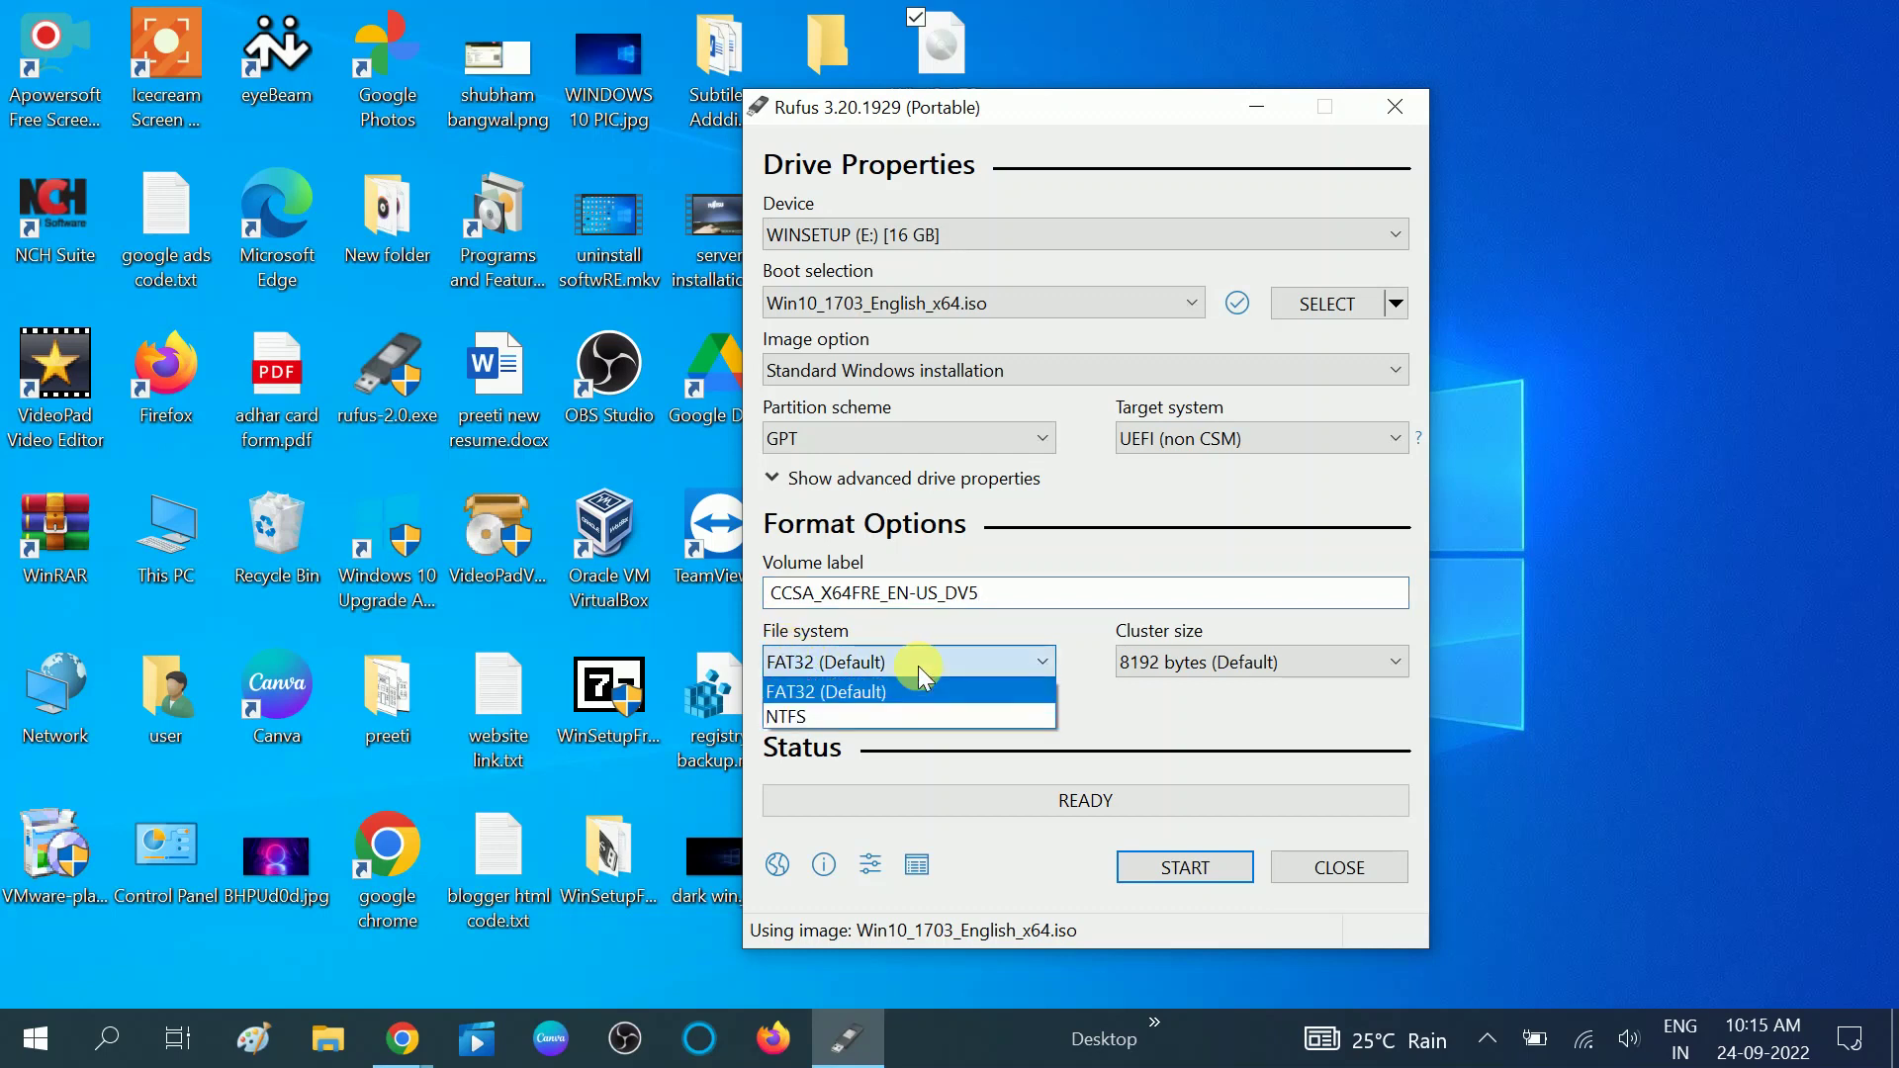
{"action": "left_click", "coordinate": [831, 717]}
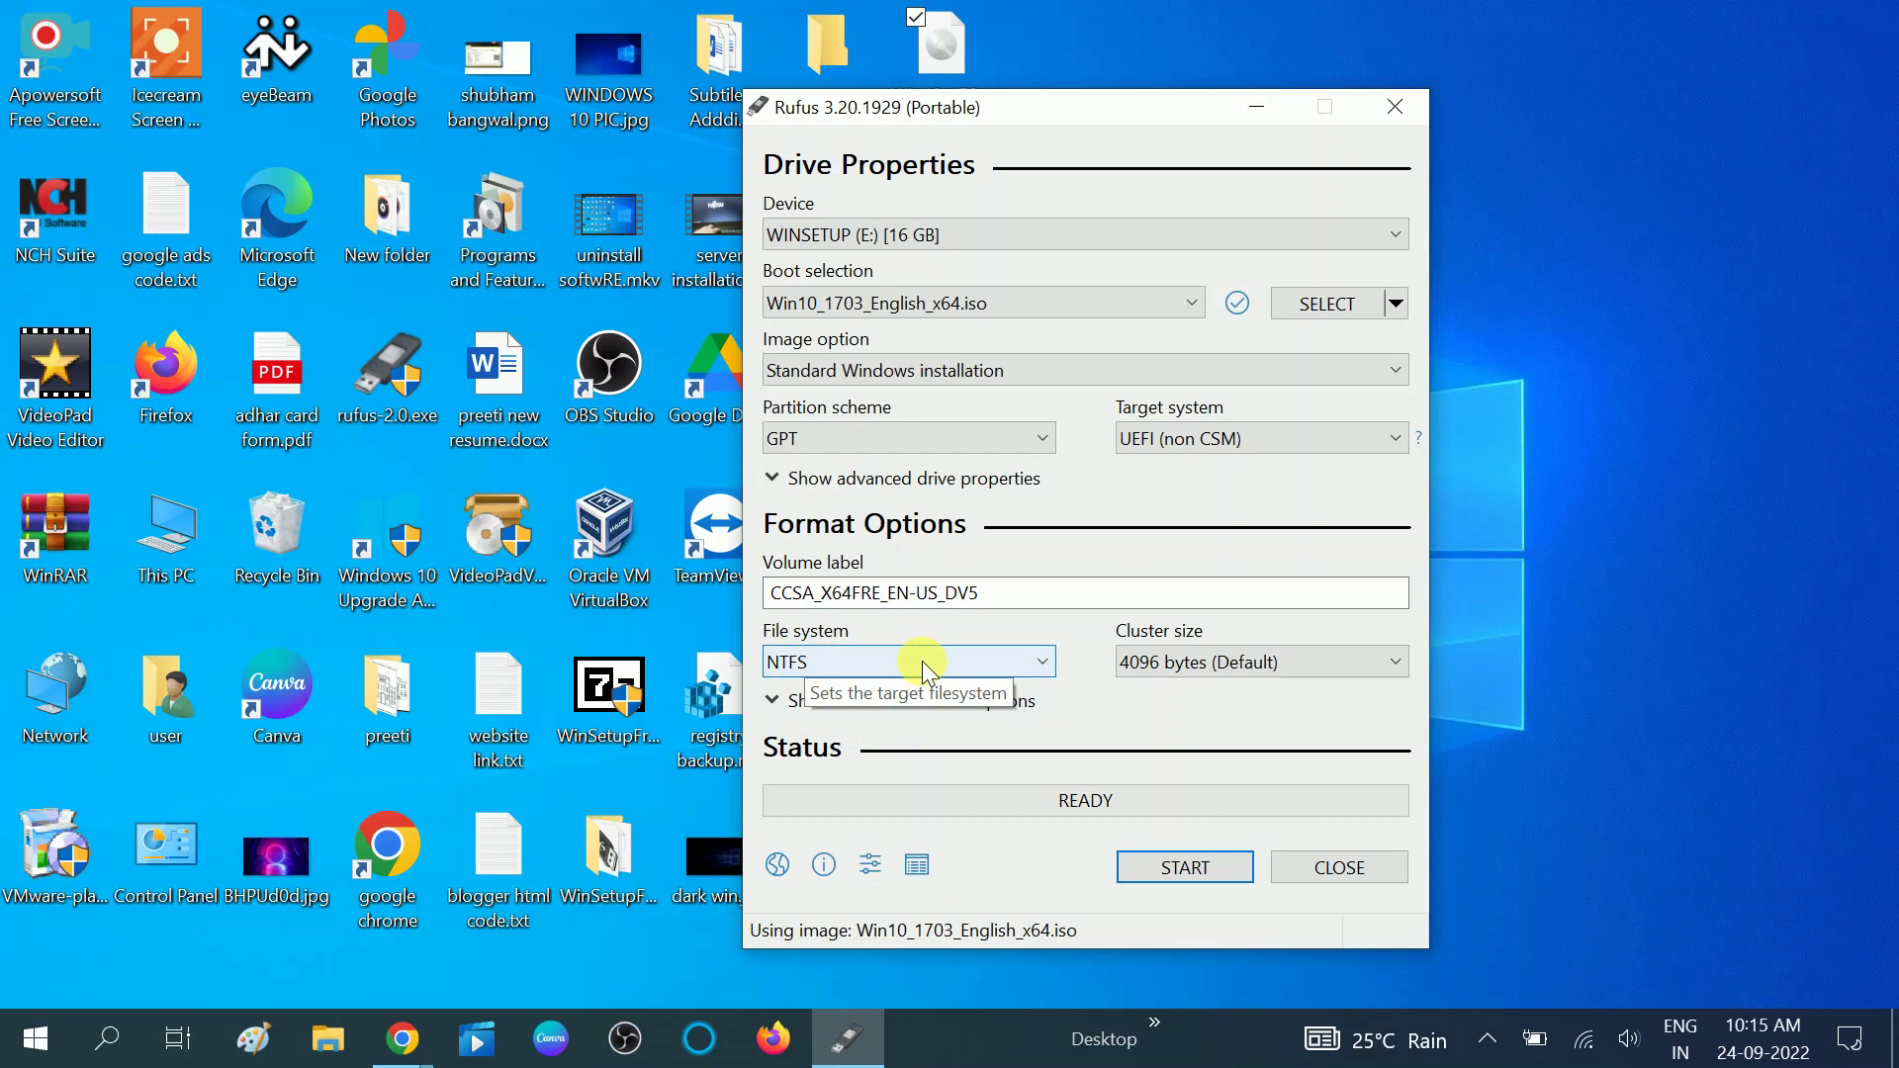
Step: Start writing the flash drive without any Windows installation customizations and agree to erase all its data
{"action": "left_click", "coordinate": [1201, 865]}
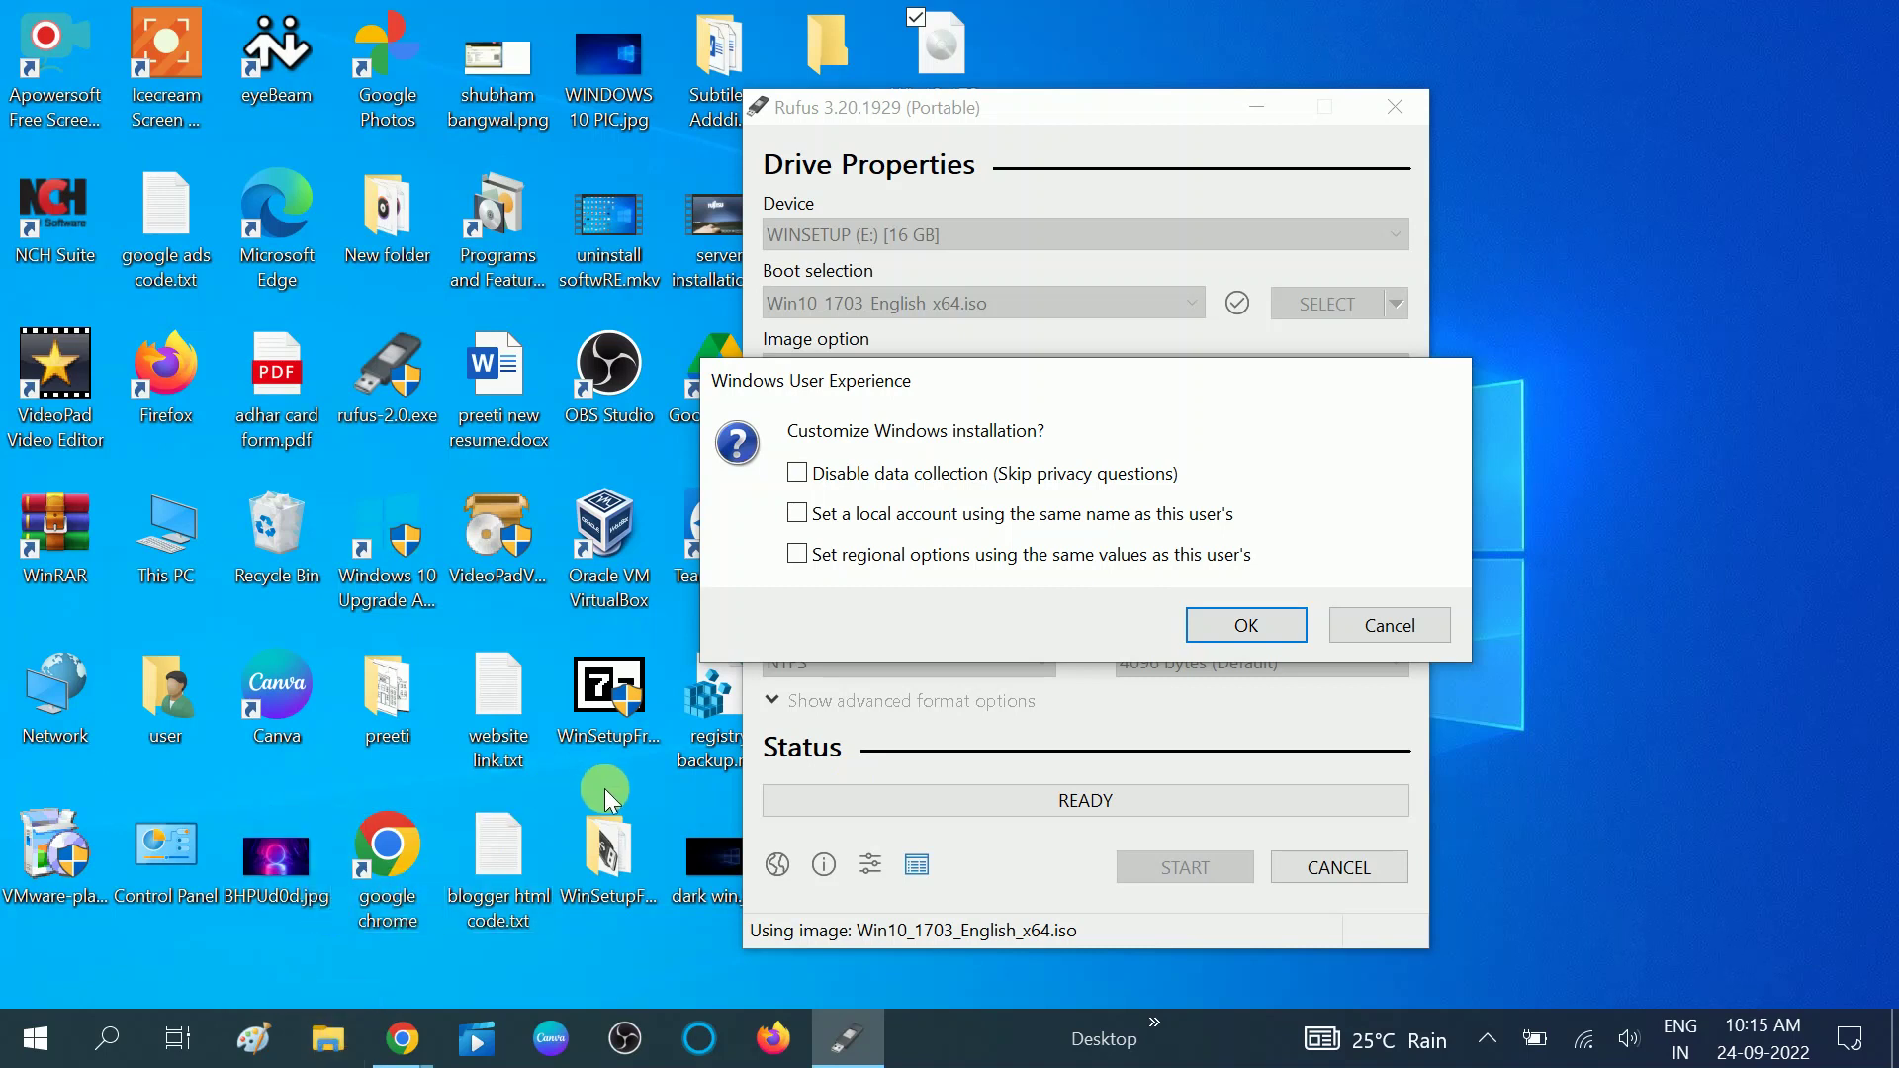
{"action": "left_click", "coordinate": [1249, 623]}
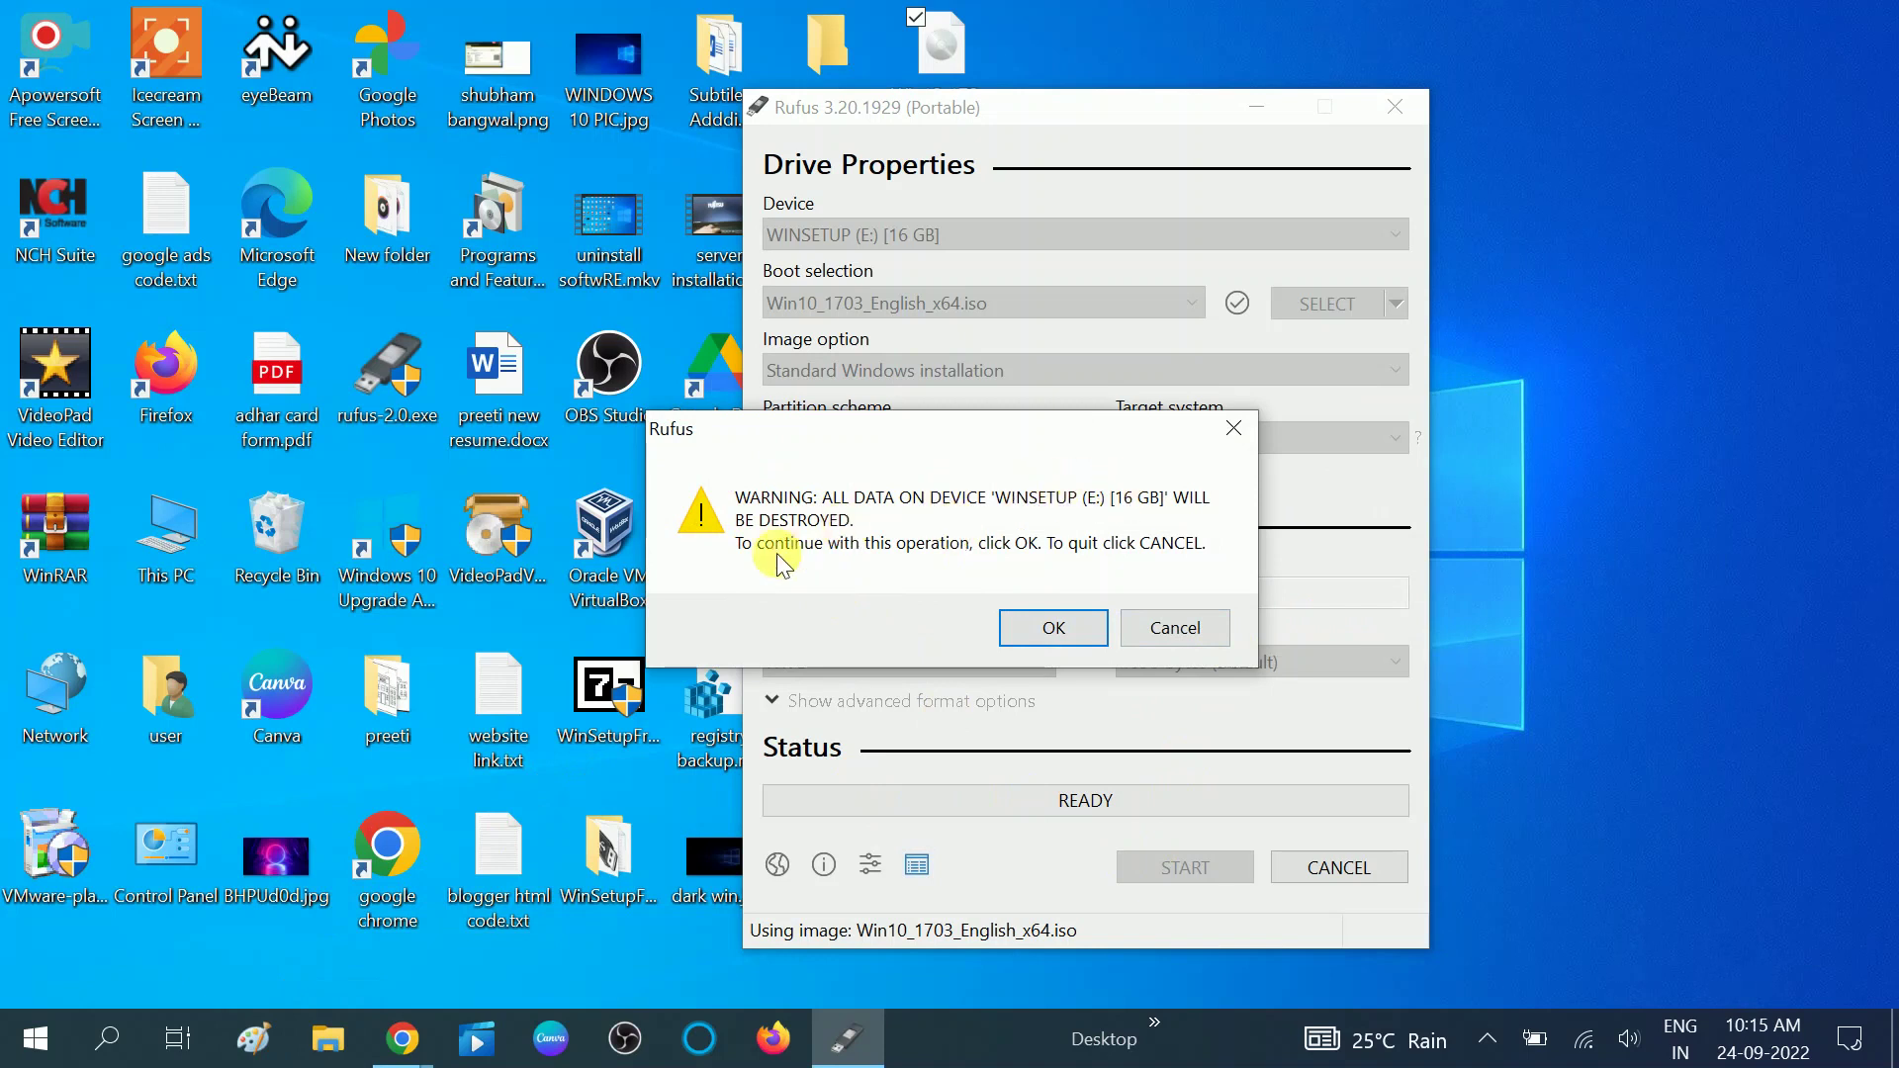
{"action": "left_click", "coordinate": [1047, 631]}
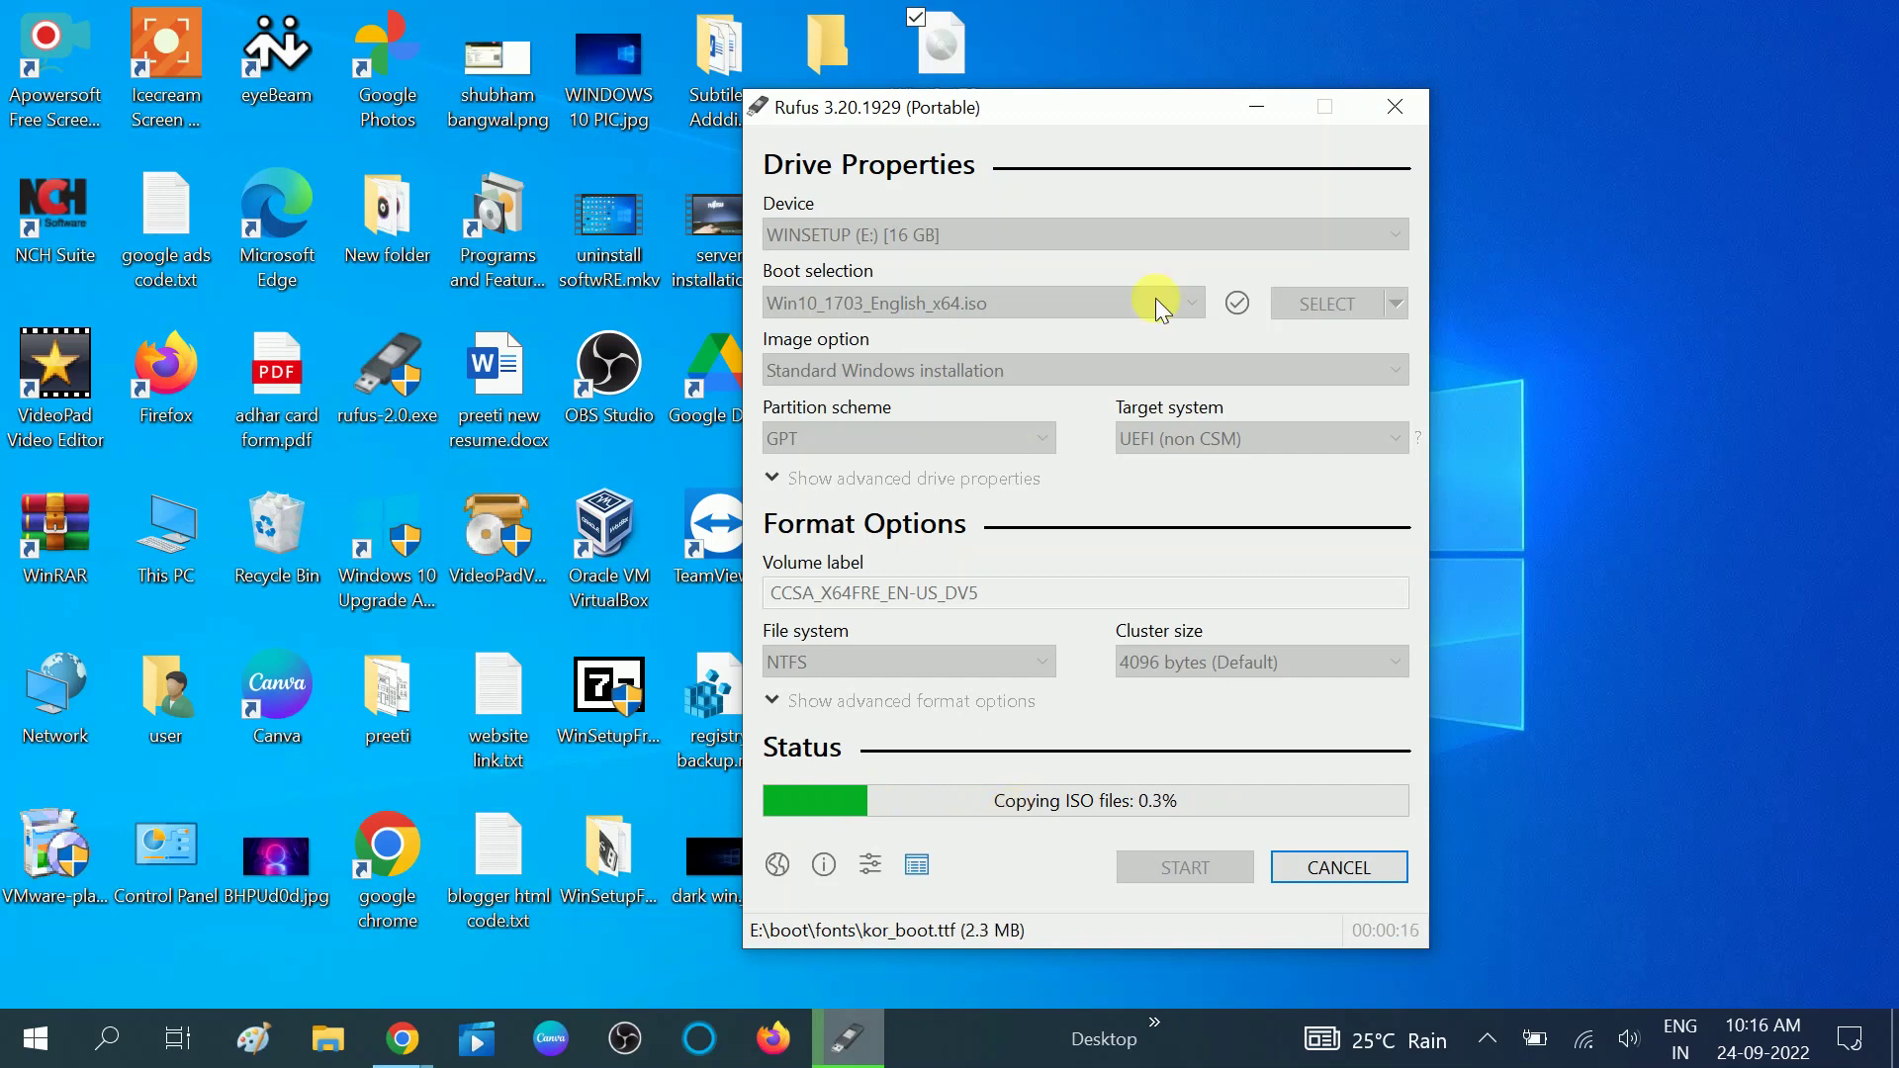
{"action": "left_click_drag", "start_coordinate": [1148, 103], "coordinate": [1129, 57]}
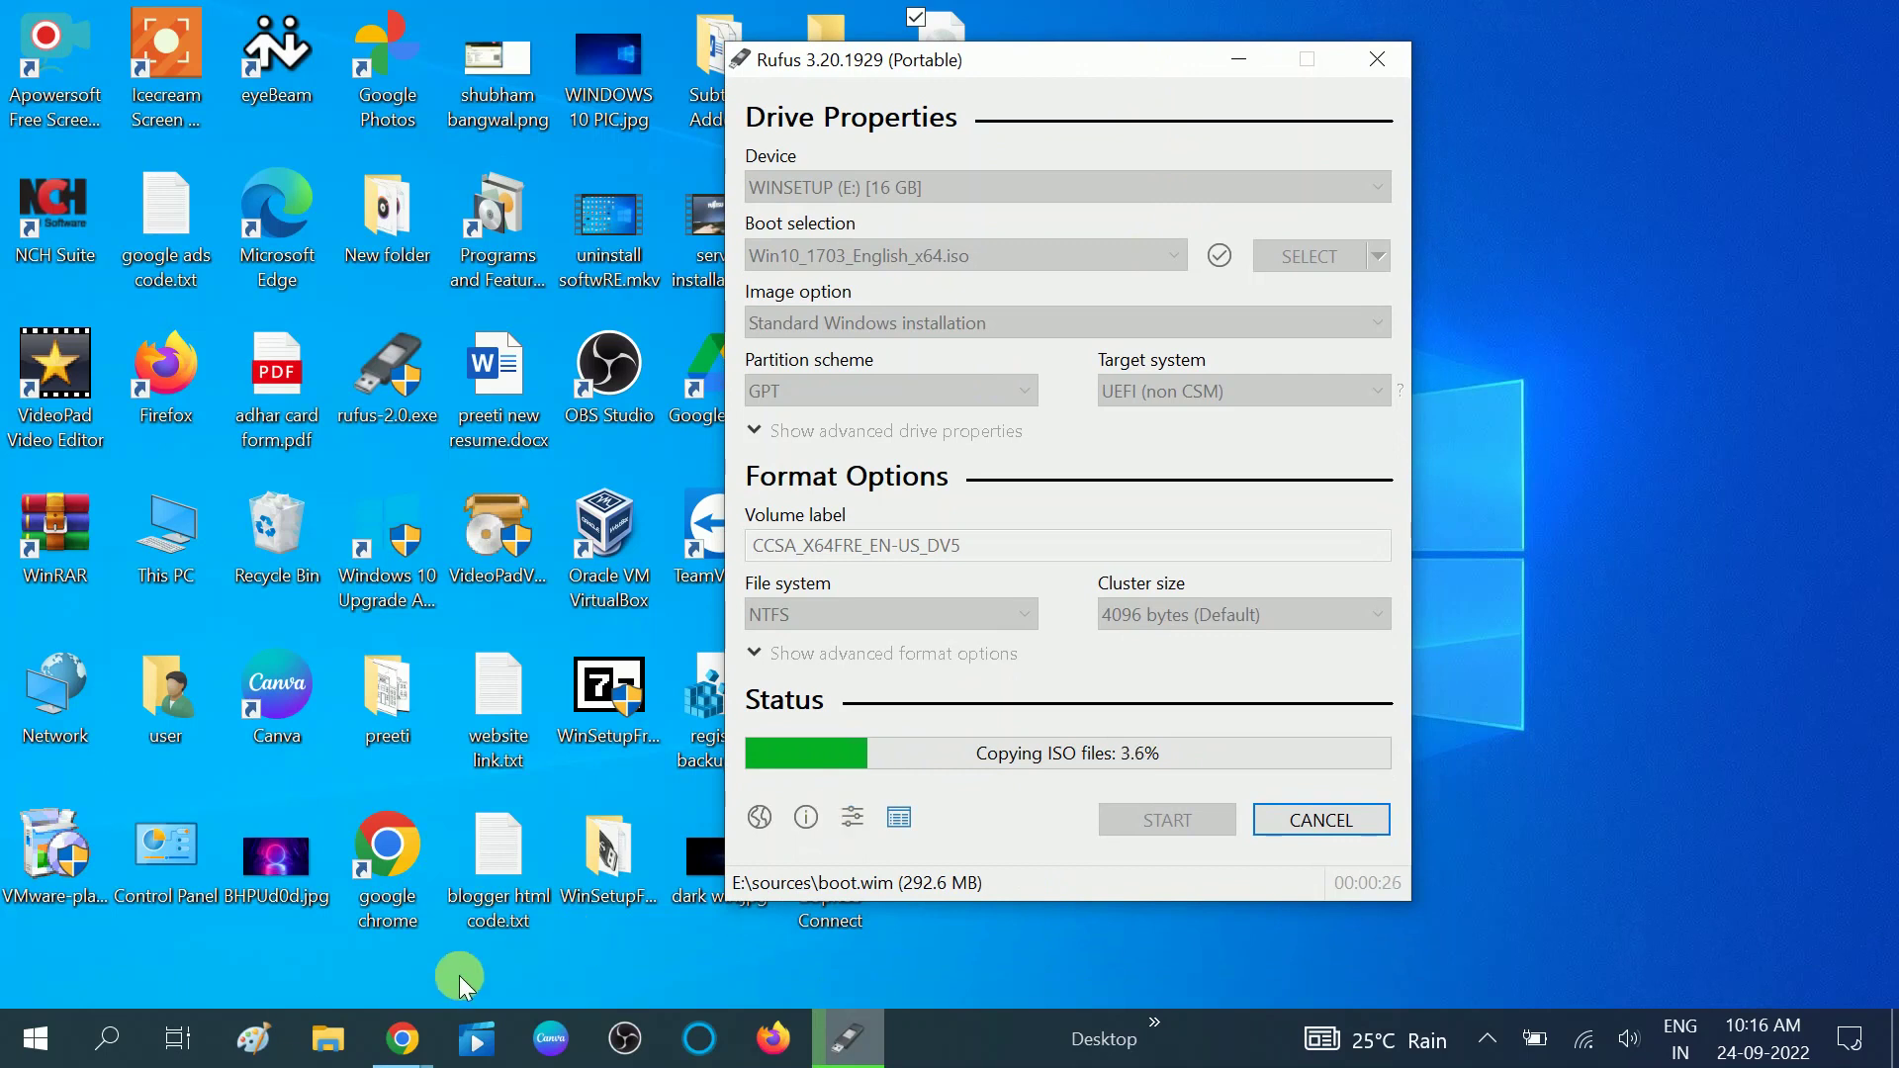
{"action": "left_click", "coordinate": [330, 1034]}
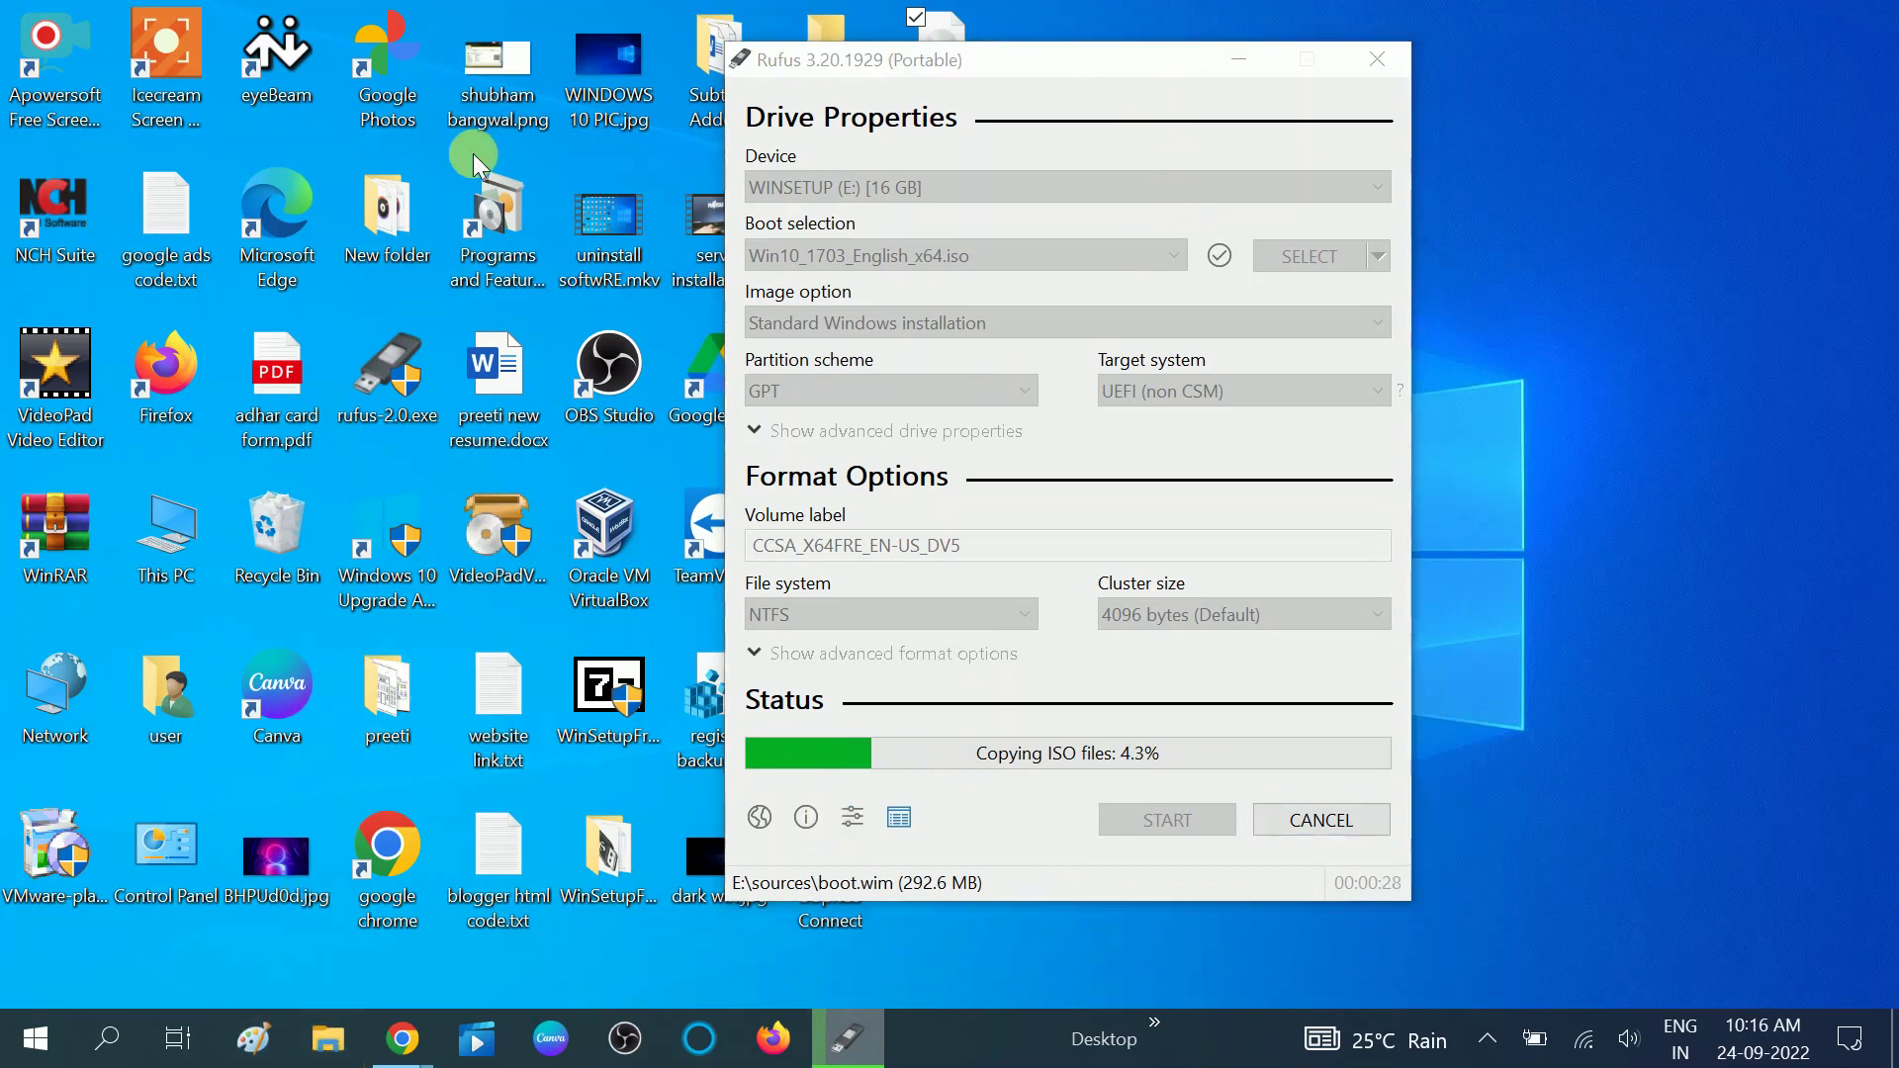
{"action": "left_click", "coordinate": [967, 823]}
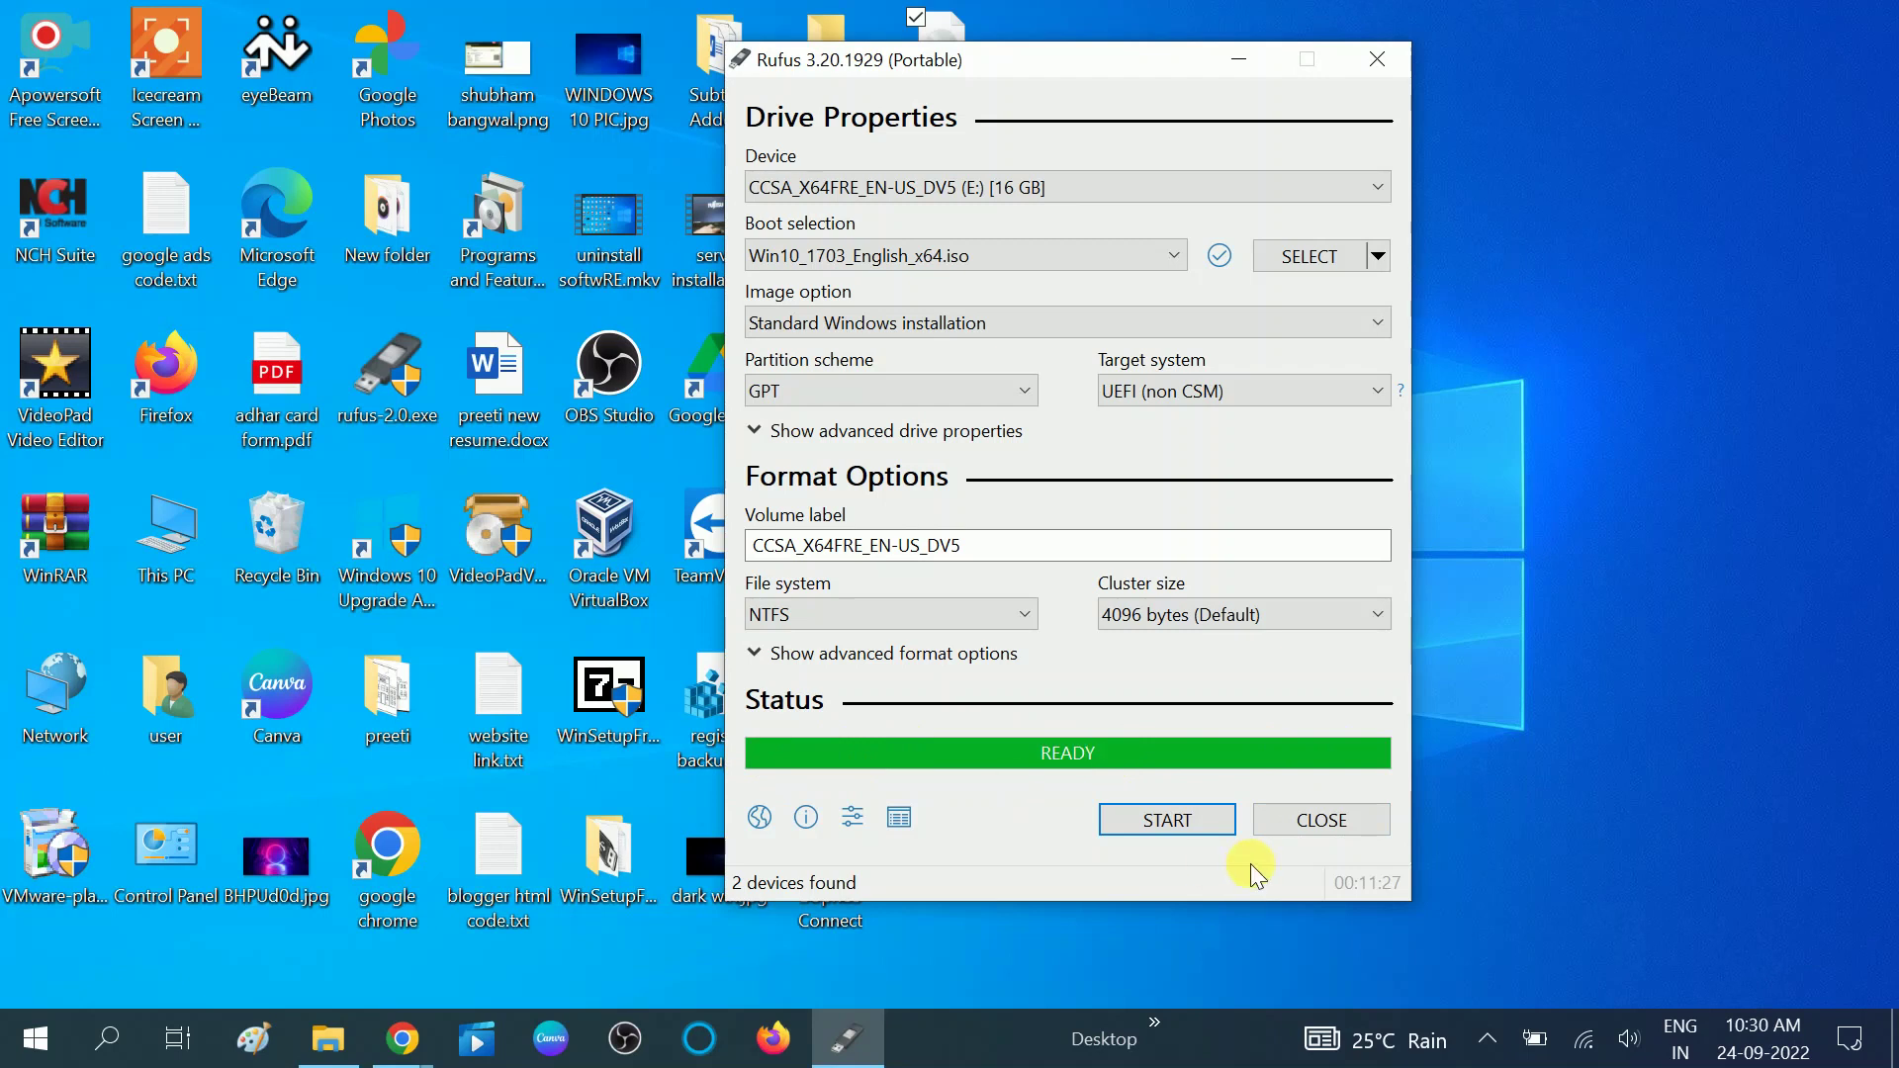
Step: Close Rufus, switch to This PC in File Explorer and refresh the drive list
{"action": "left_click", "coordinate": [1335, 821]}
{"action": "left_click", "coordinate": [329, 1038]}
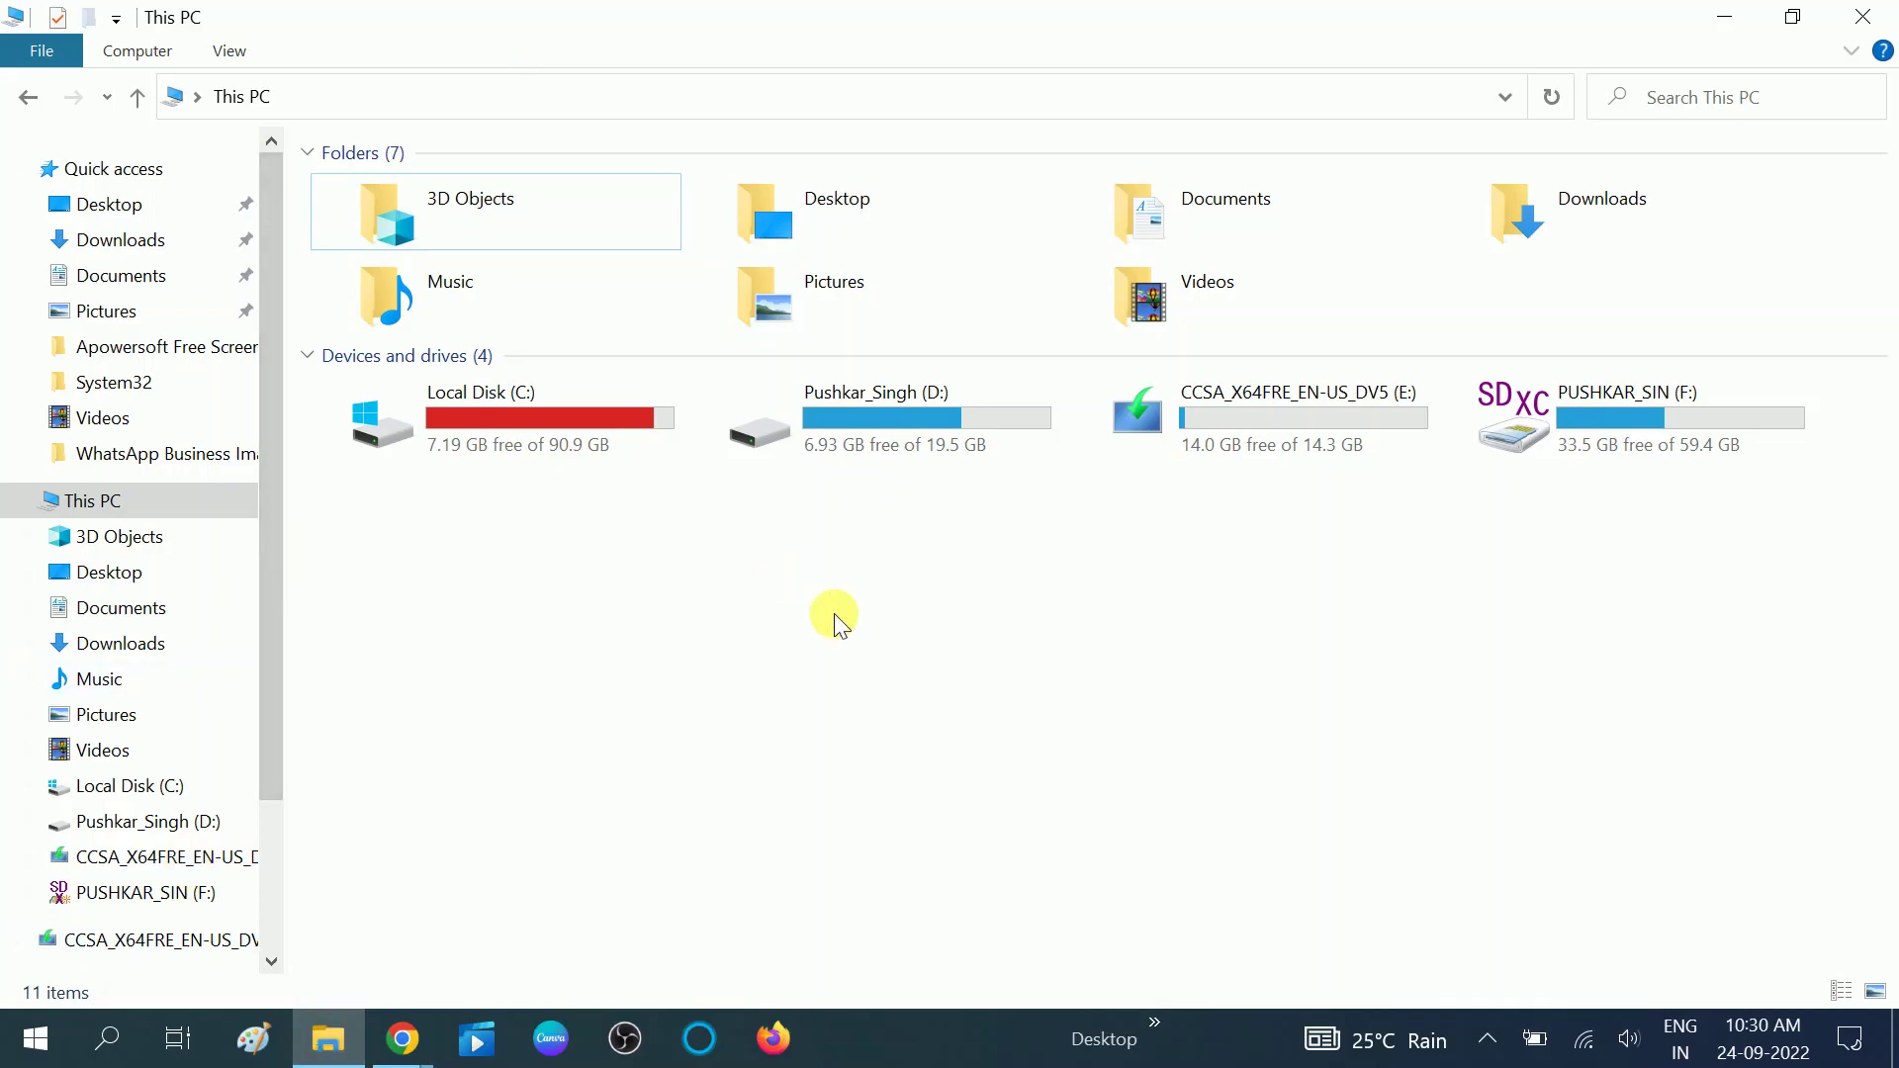
{"action": "right_click", "coordinate": [835, 614]}
{"action": "left_click", "coordinate": [912, 737]}
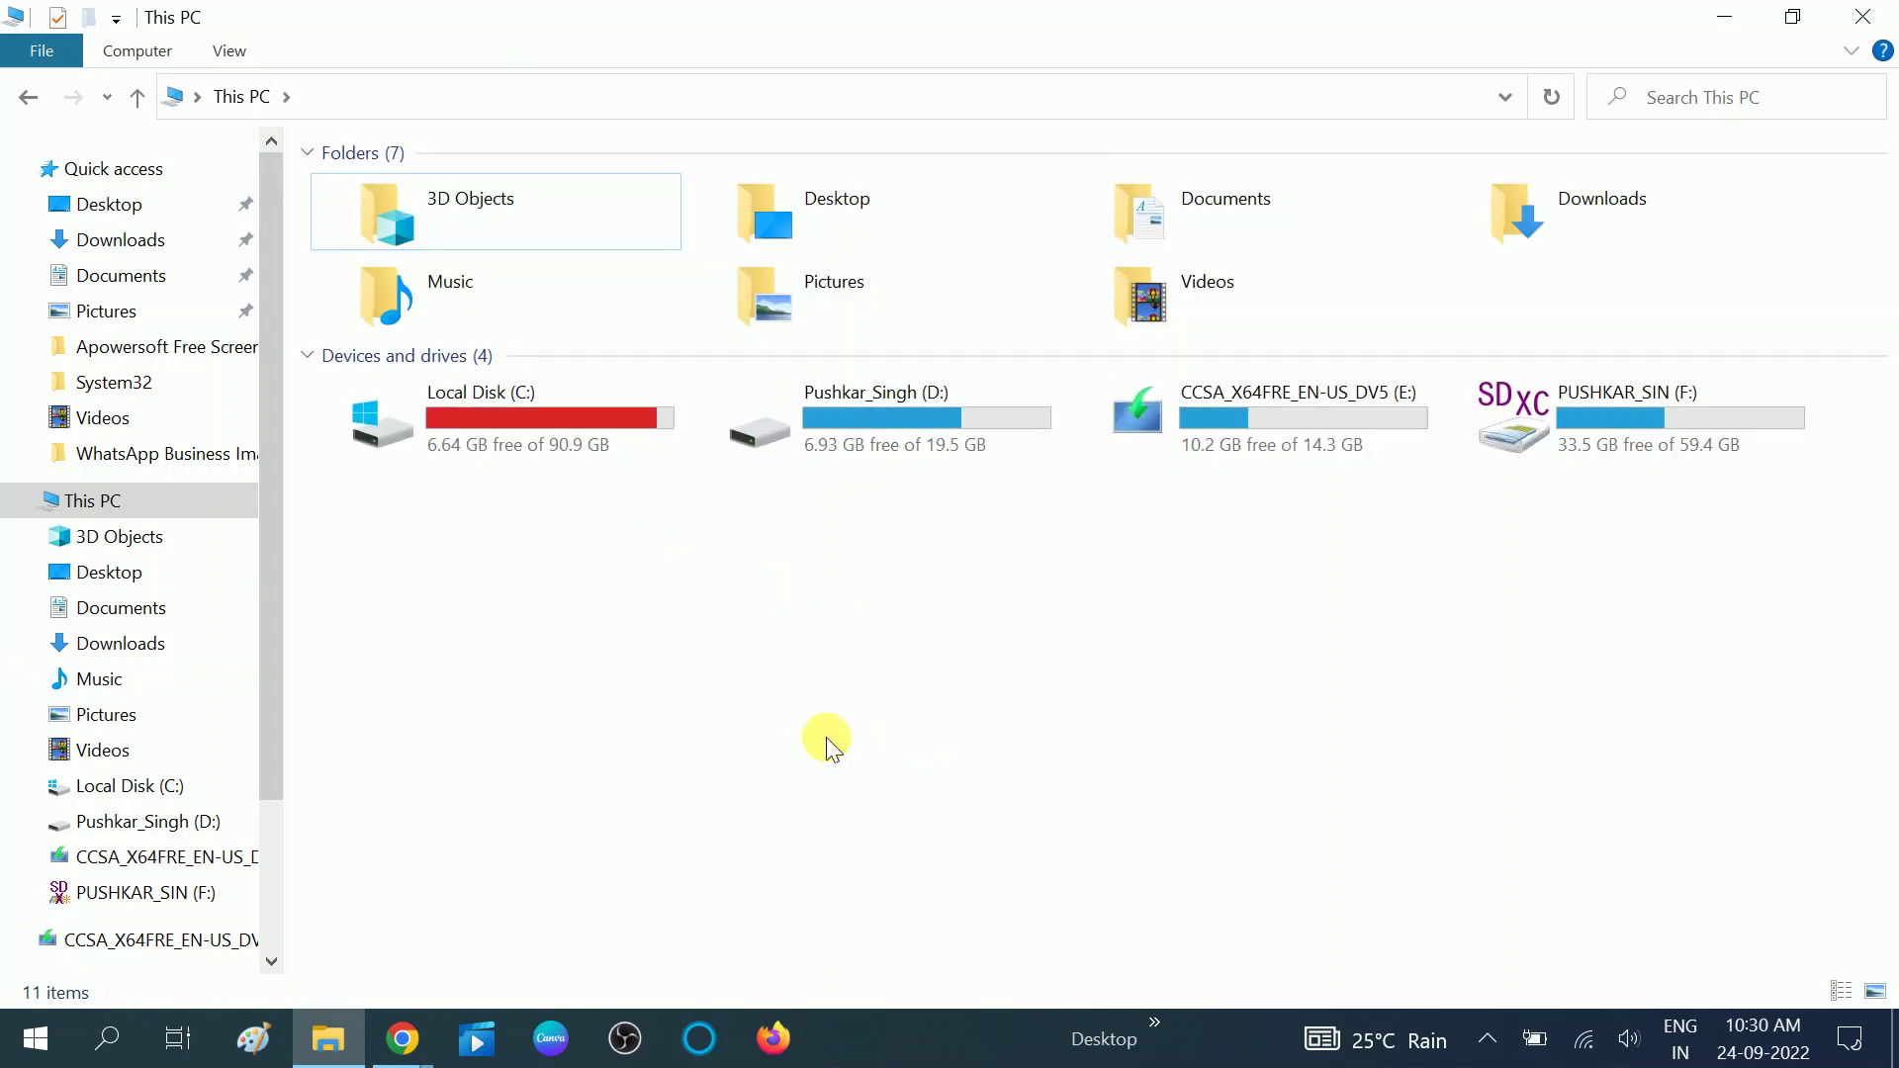
Step: Examine the Windows setup files on the CCSA_X64FRE_EN-US_DV5 (E:) flash drive and close File Explorer
{"action": "left_click", "coordinate": [1272, 440]}
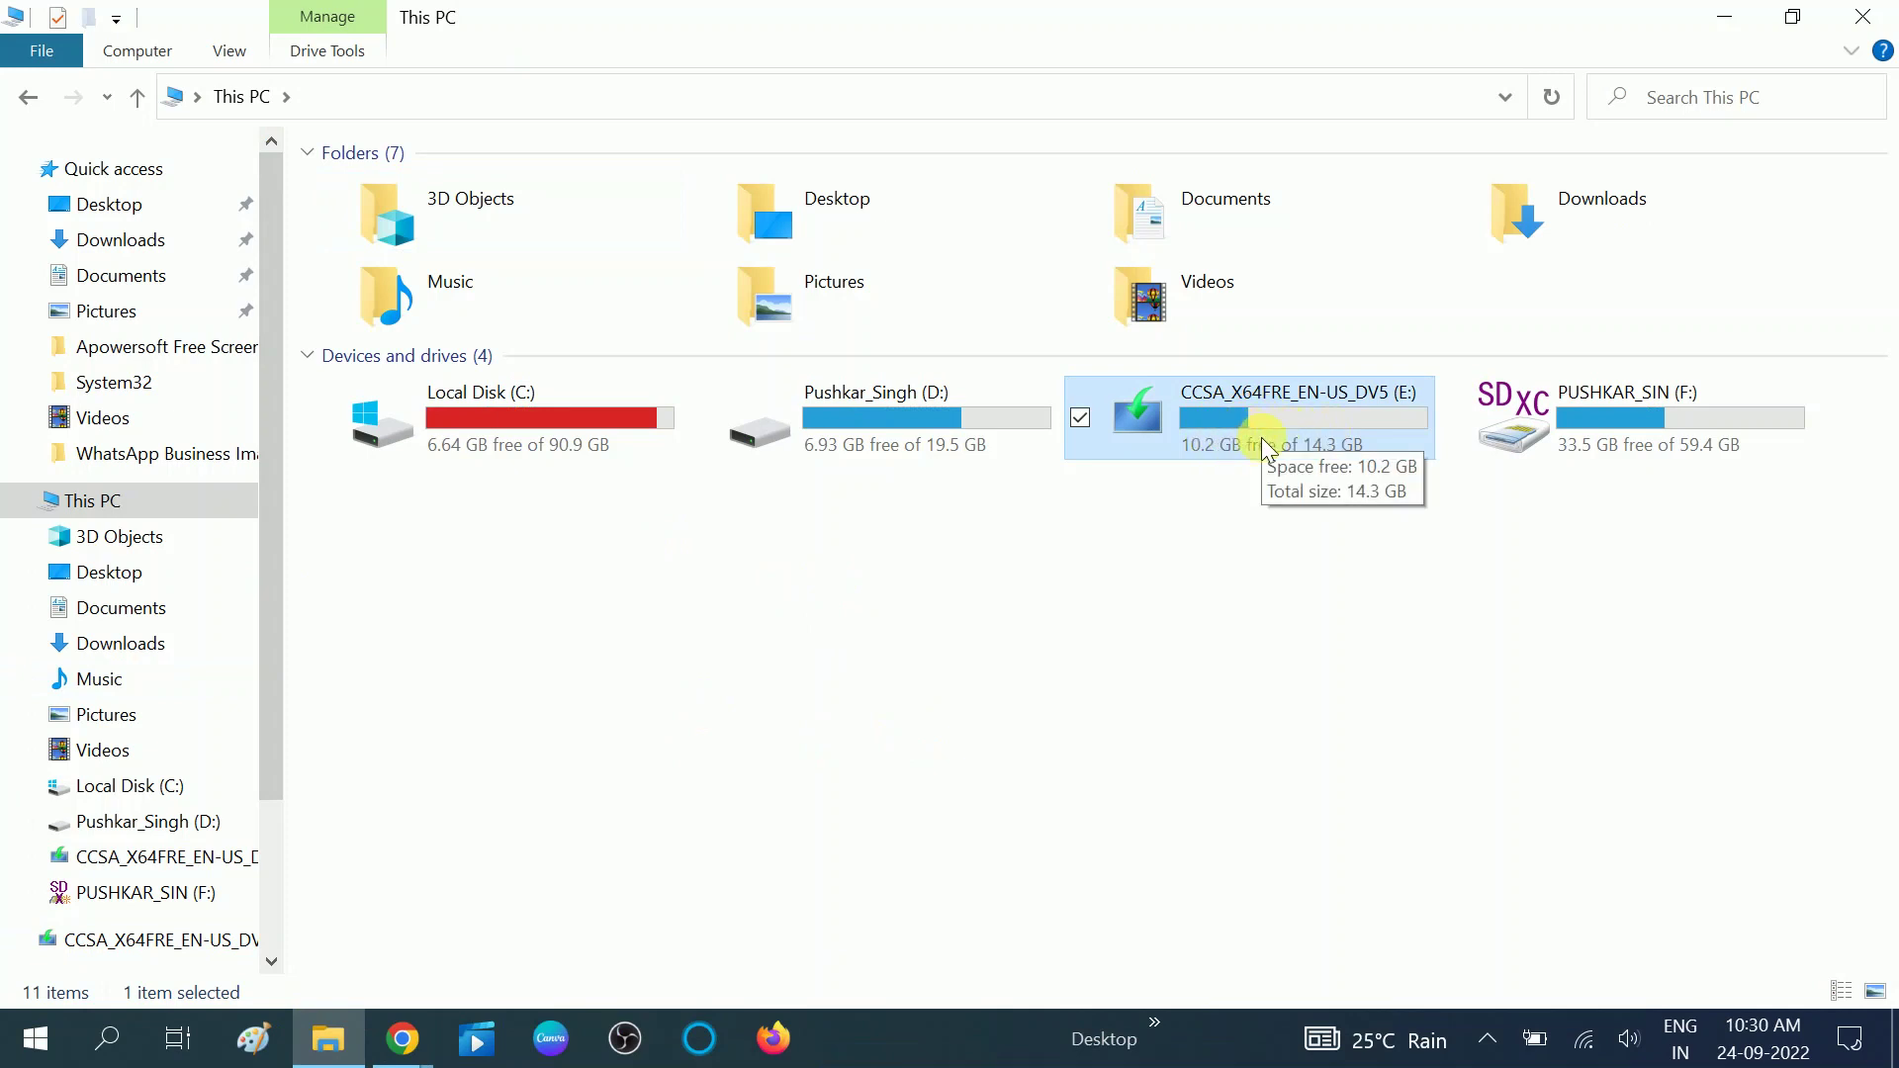
{"action": "double_click", "coordinate": [1262, 437]}
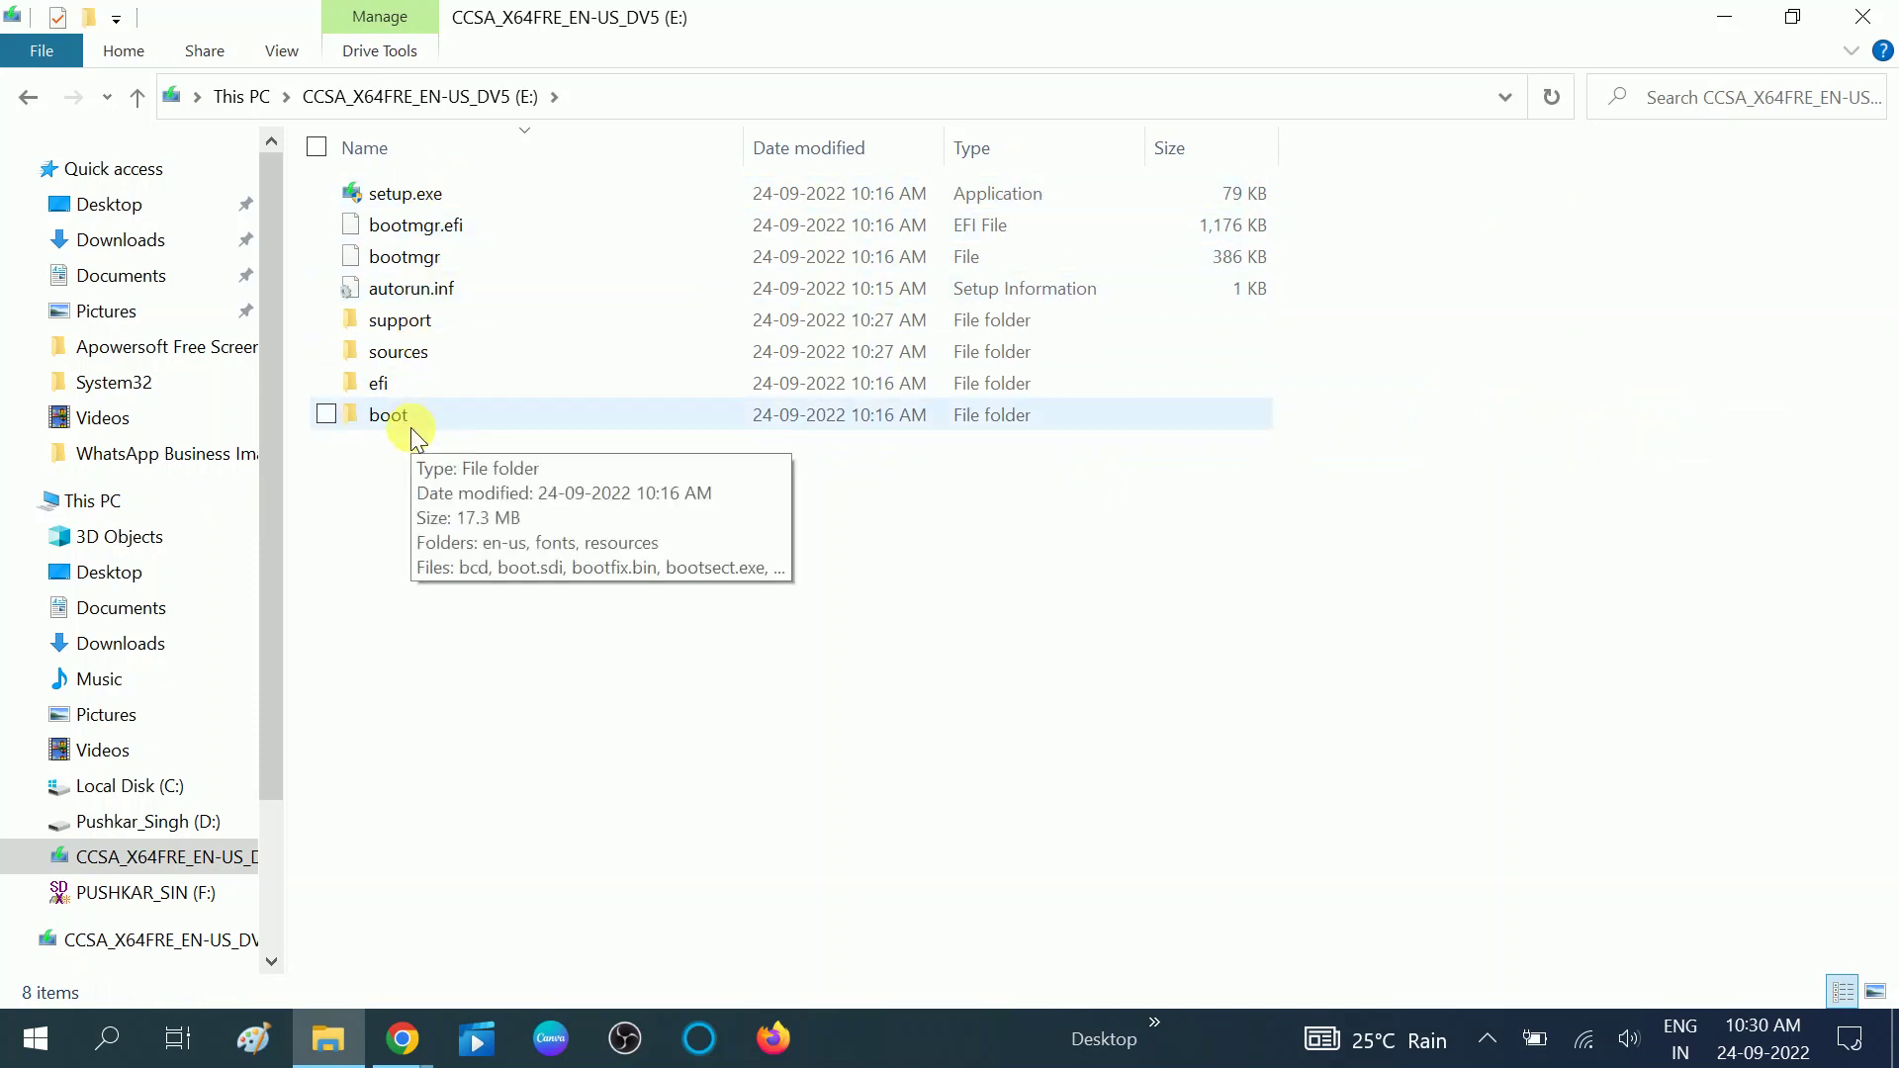
{"action": "left_click", "coordinate": [1863, 16]}
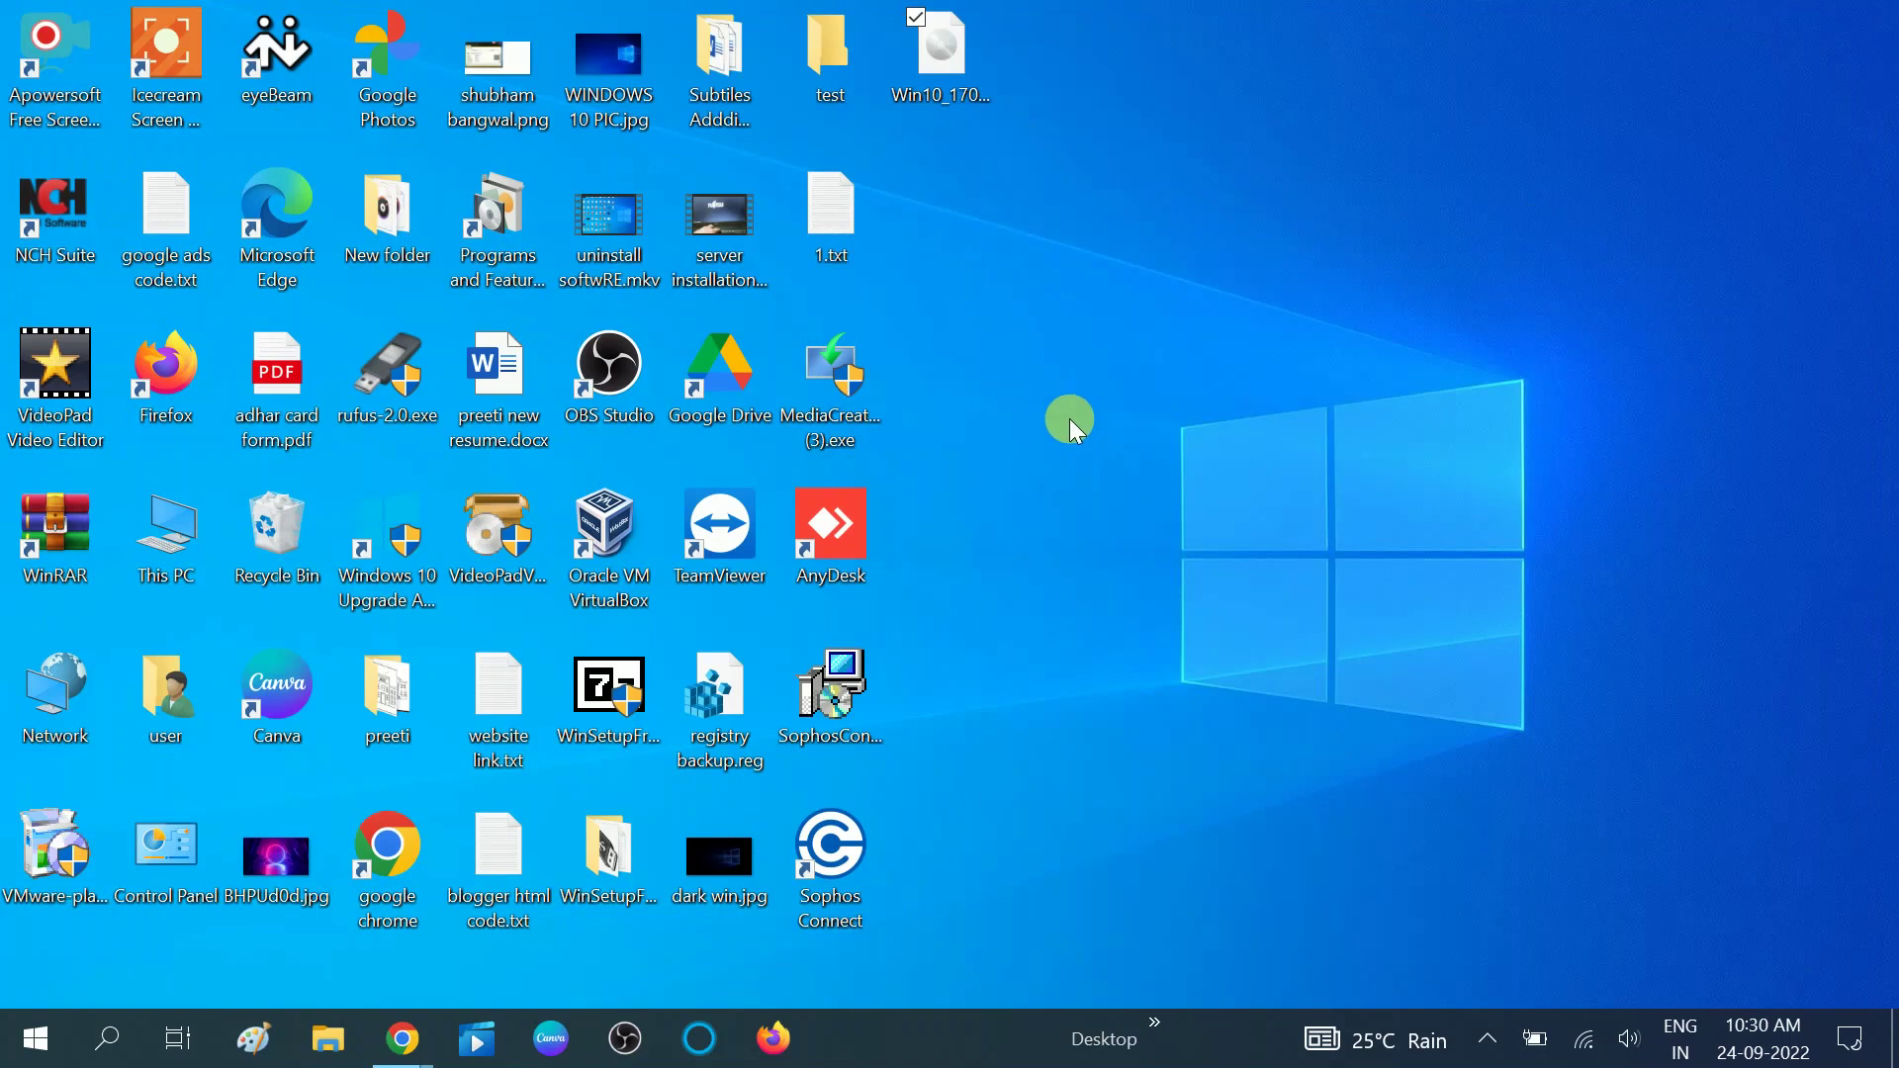